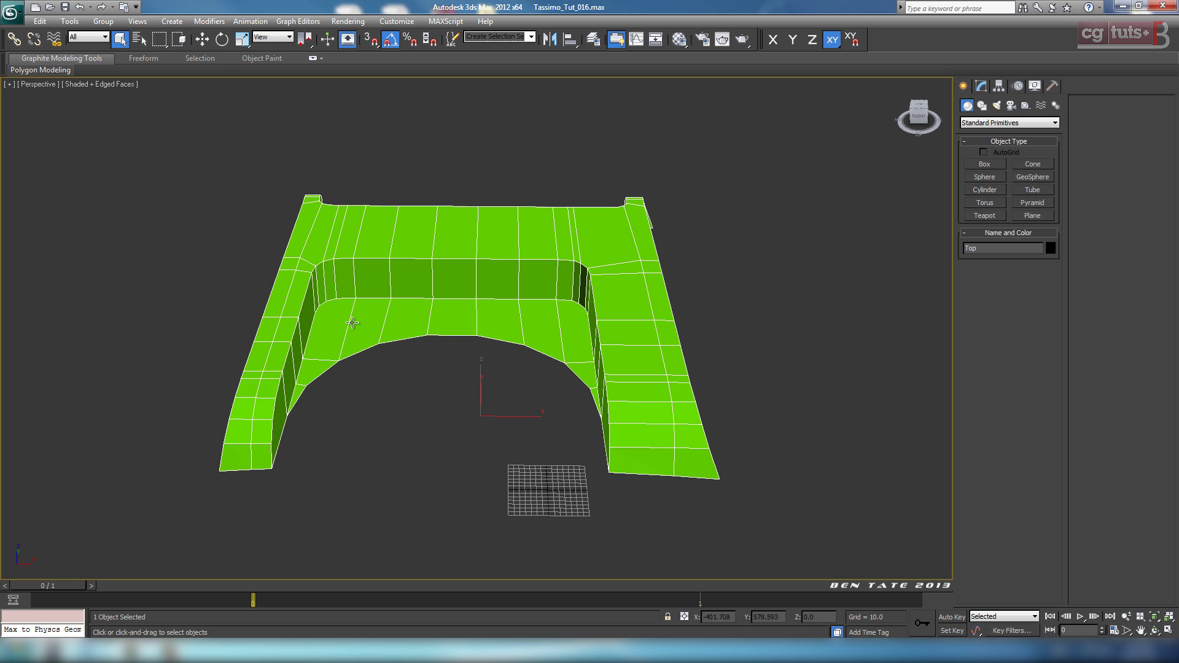
# Delete the arched floor polygons between the two long legs of the Top object.
pyautogui.click(980, 86)
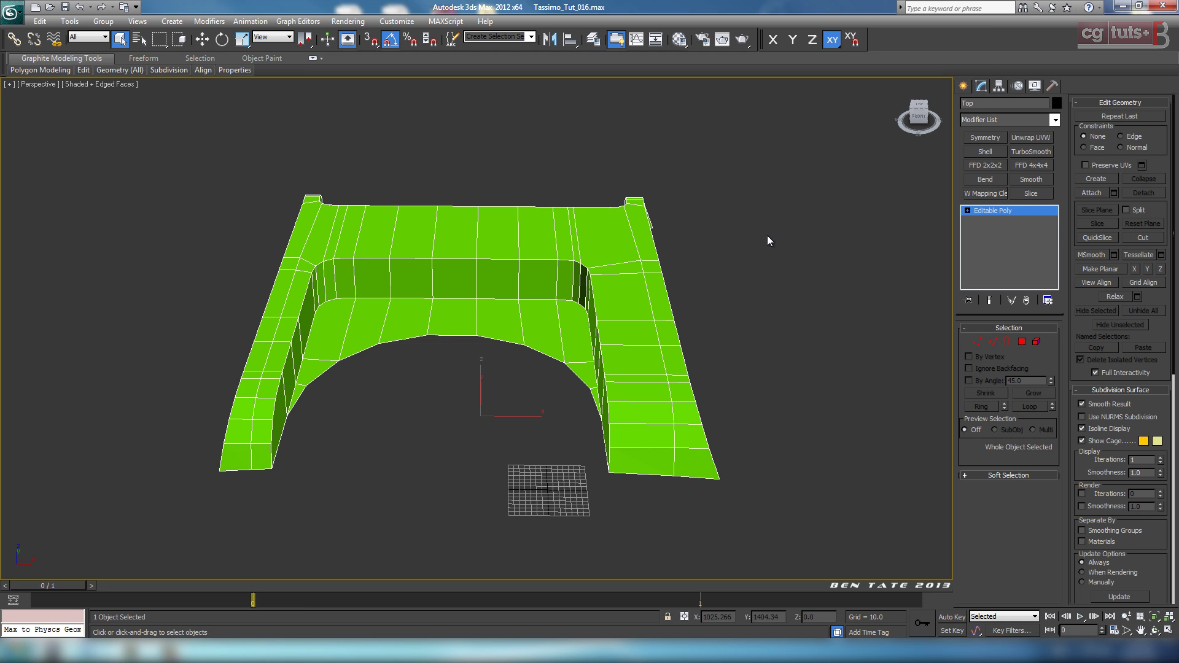
pyautogui.click(1020, 343)
pyautogui.hotkey('ctrl', 'a')
pyautogui.moveTo(605, 333); pyautogui.dragTo(710, 345, button='middle')
pyautogui.hotkey('alt', 'w')
pyautogui.middleClick(410, 310)
pyautogui.hotkey('alt', 'w')
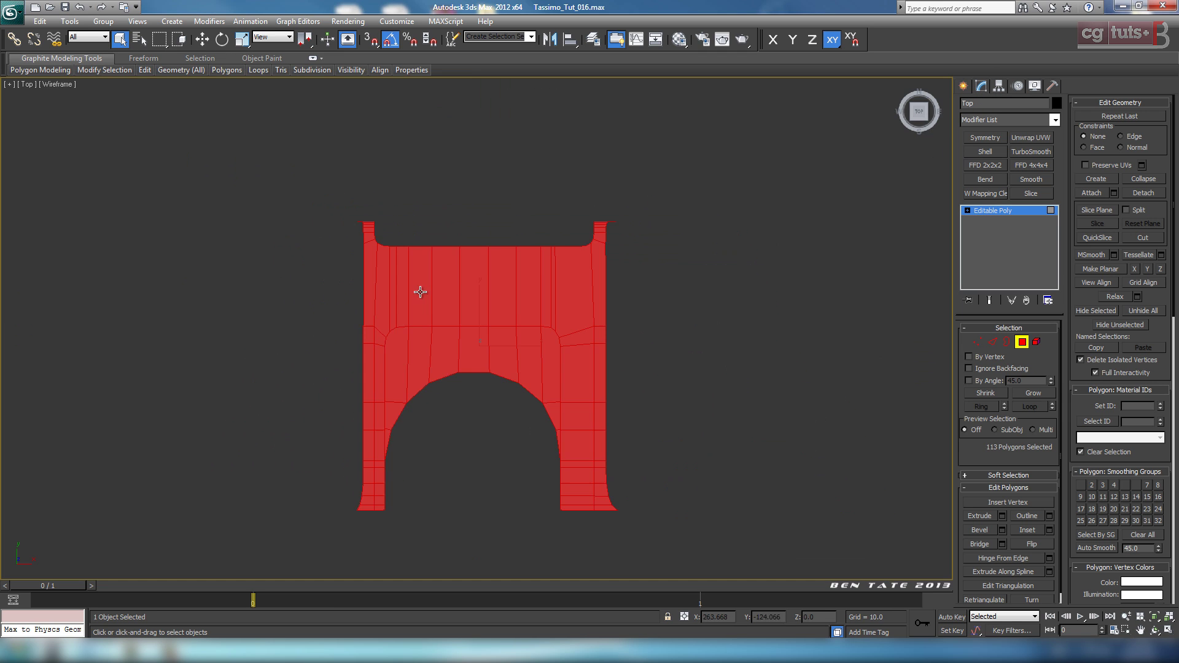
pyautogui.scroll(5, 420, 291)
pyautogui.click(387, 417)
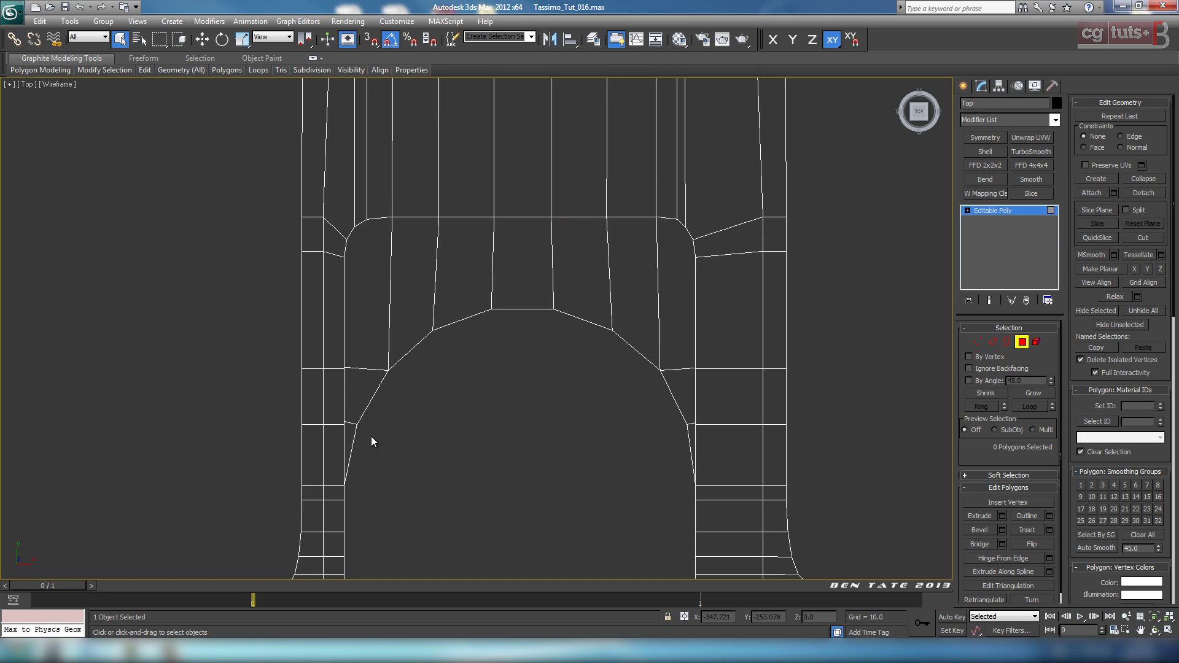
pyautogui.moveTo(355, 455)
pyautogui.mouseDown()
pyautogui.moveTo(442, 334)
pyautogui.moveTo(688, 285)
pyautogui.mouseUp()
pyautogui.hotkey('alt', 'w')
pyautogui.hotkey('alt', 'w')
pyautogui.moveTo(691, 425)
pyautogui.keyDown('alt'); pyautogui.mouseDown(button='middle')
pyautogui.moveTo(665, 439)
pyautogui.moveTo(727, 444)
pyautogui.moveTo(621, 423)
pyautogui.moveTo(603, 445)
pyautogui.moveTo(631, 477)
pyautogui.mouseUp(button='middle'); pyautogui.keyUp('alt')
pyautogui.press('Delete')
pyautogui.hotkey('alt', 'w')
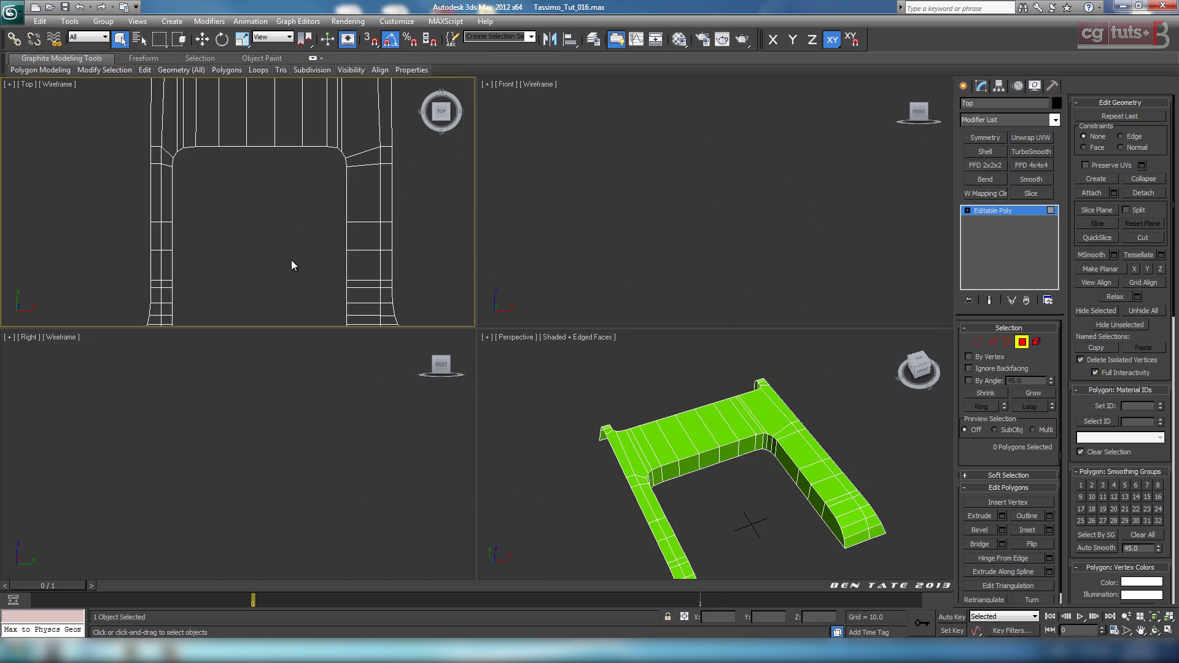
pyautogui.hotkey('alt', 'w')
# Select the four vertices across the wider leg beside its inner corner, ready to move along Y.
pyautogui.click(978, 343)
pyautogui.moveTo(786, 289); pyautogui.dragTo(756, 354, button='middle')
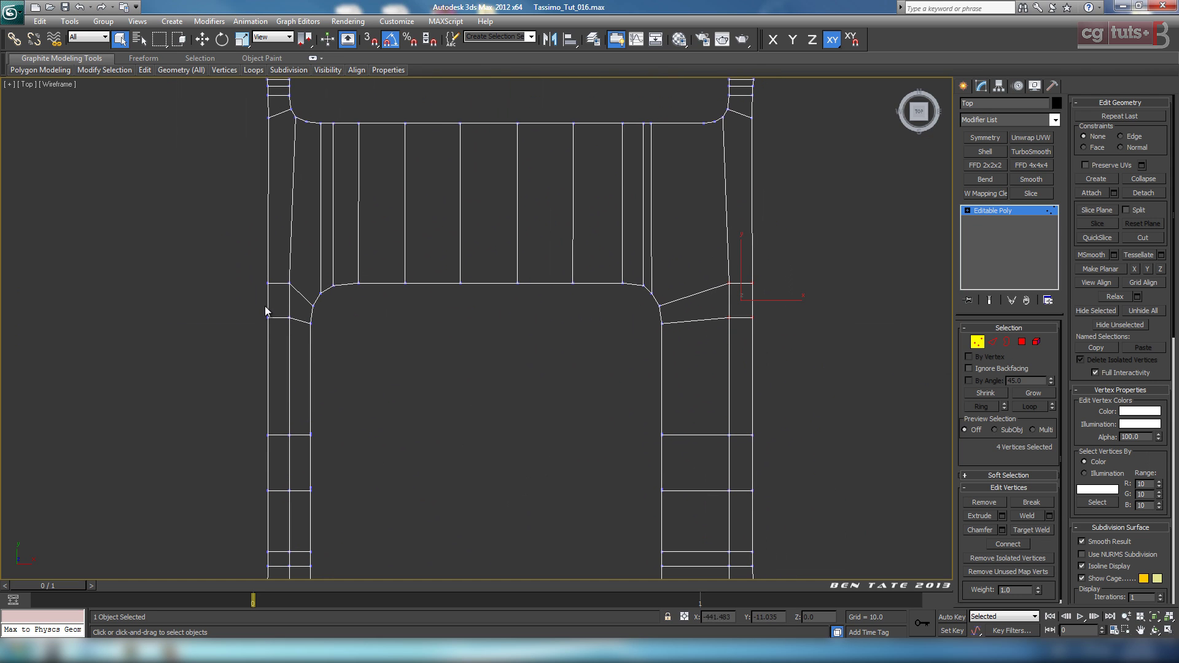
pyautogui.scroll(3, 529, 405)
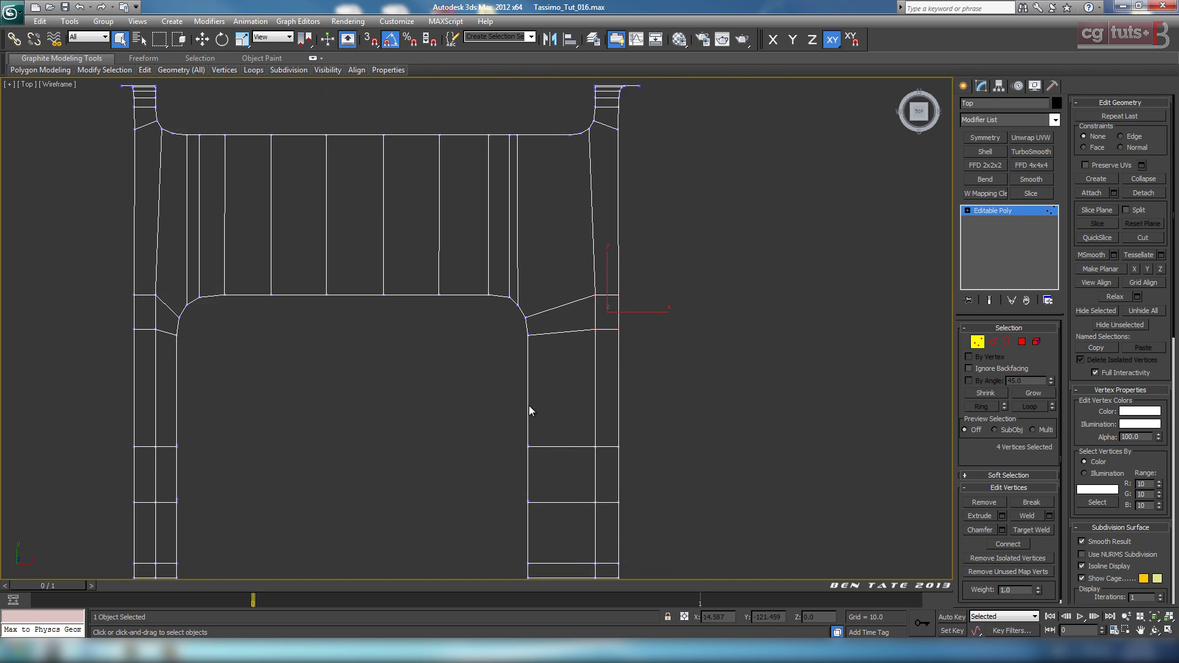
pyautogui.click(210, 45)
pyautogui.moveTo(286, 194)
pyautogui.mouseDown(button='middle')
pyautogui.moveTo(366, 193)
pyautogui.moveTo(276, 198)
pyautogui.mouseUp(button='middle')
pyautogui.scroll(3, 517, 260)
pyautogui.moveTo(754, 287); pyautogui.dragTo(500, 286, button='middle')
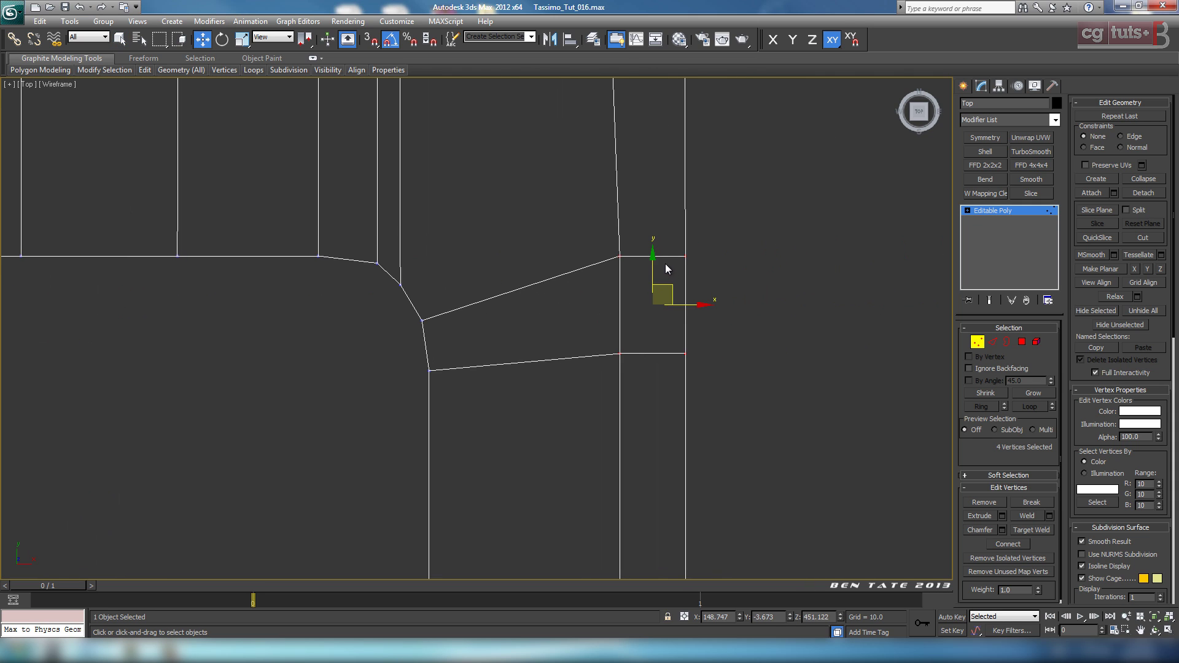
pyautogui.moveTo(652, 265); pyautogui.dragTo(653, 281)
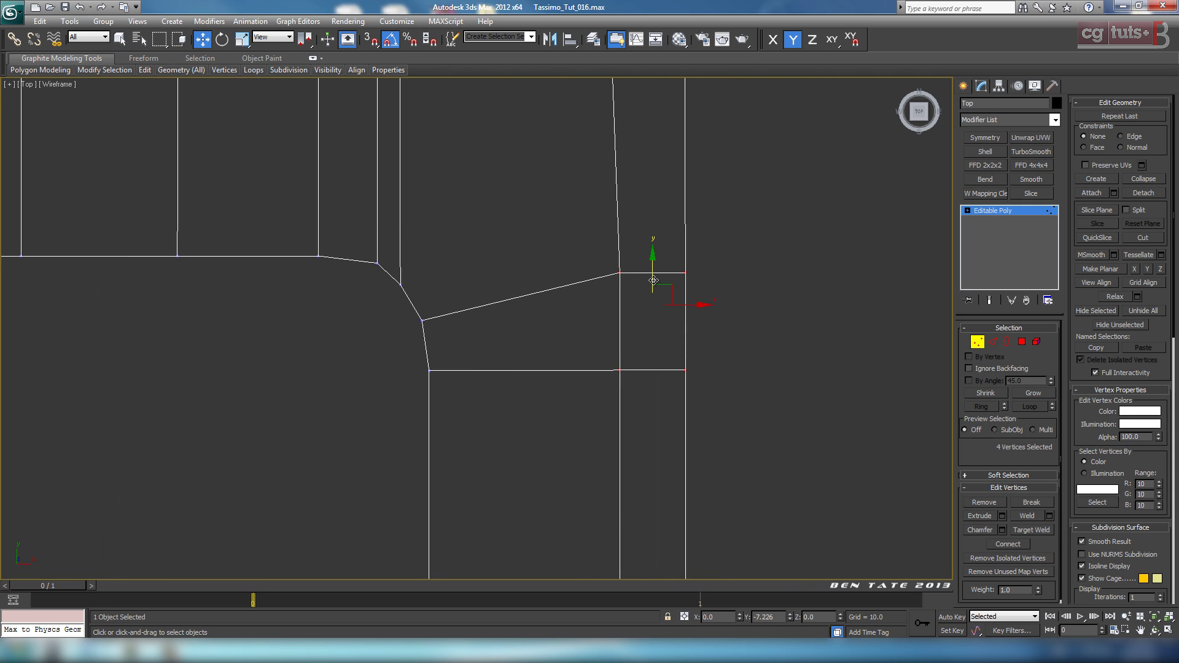
pyautogui.moveTo(579, 258); pyautogui.dragTo(761, 289)
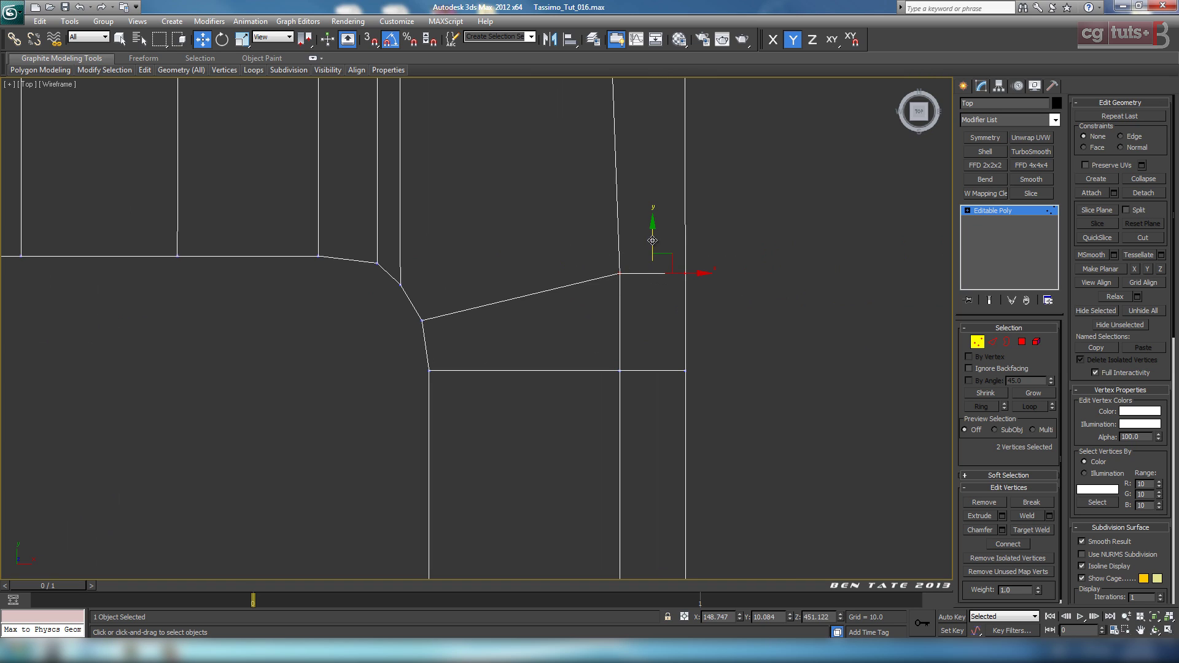
pyautogui.moveTo(652, 240); pyautogui.dragTo(655, 258)
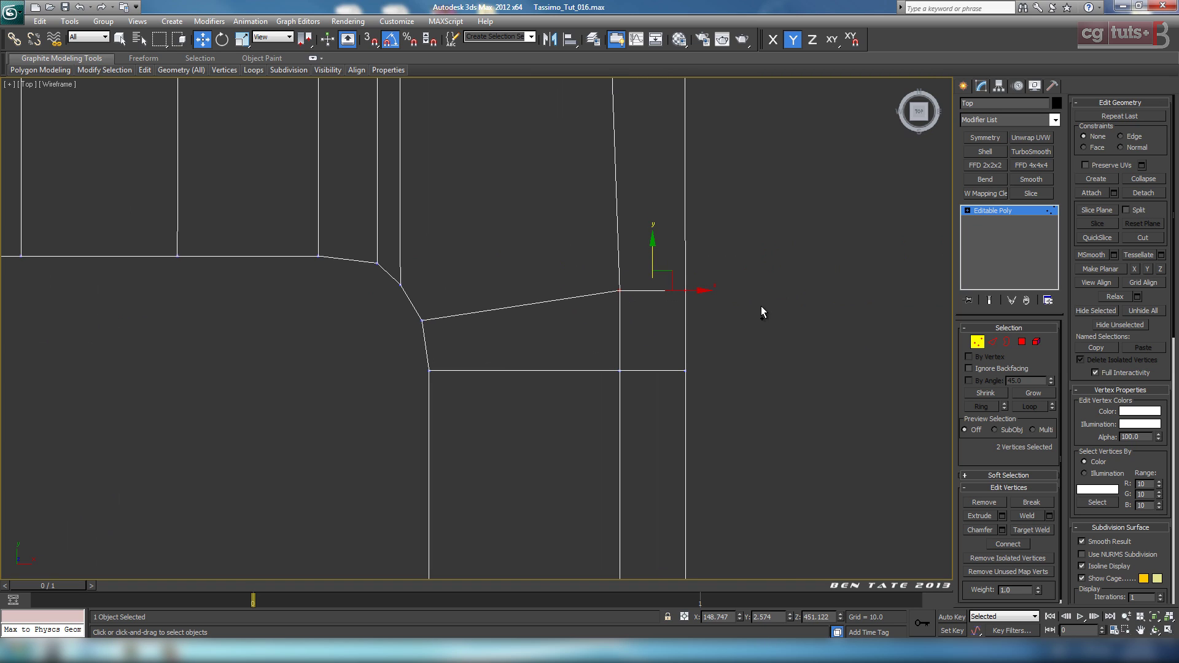
pyautogui.hotkey('ctrl', 'z')
pyautogui.hotkey('ctrl', 'z')
pyautogui.hotkey('ctrl', 'z')
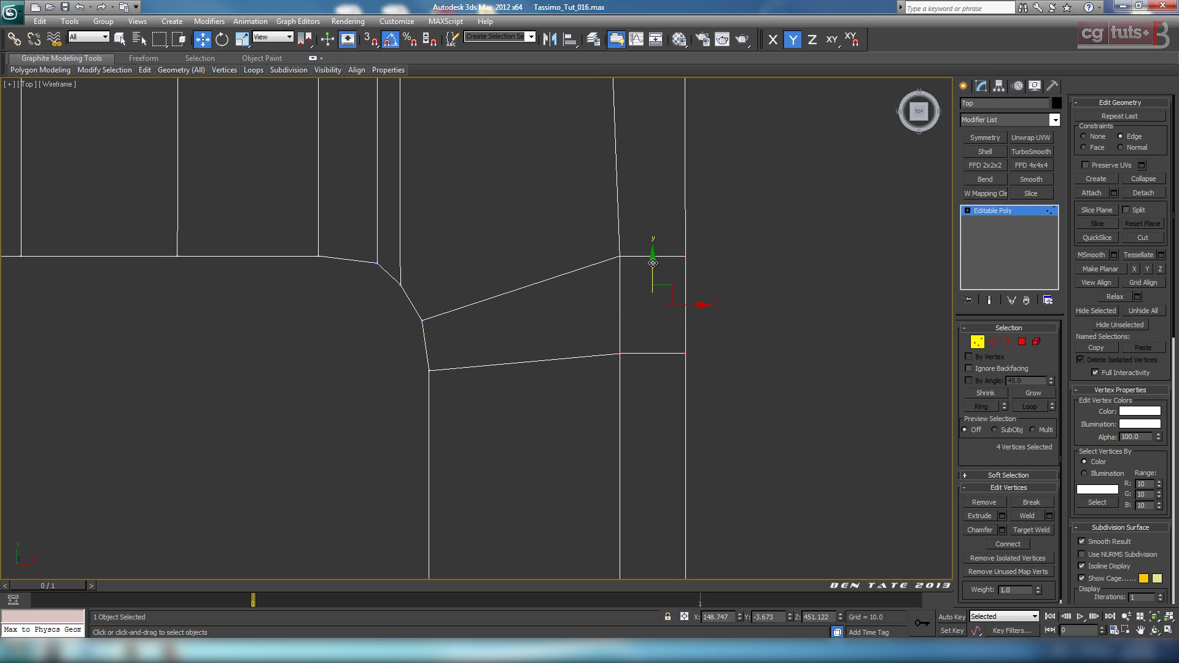
# With the Edge constraint, slide the wider leg's cross rows and the narrower leg's lower row level with the inner corner vertices.
pyautogui.moveTo(653, 262)
pyautogui.mouseDown()
pyautogui.moveTo(657, 280)
pyautogui.moveTo(656, 249)
pyautogui.moveTo(662, 283)
pyautogui.mouseUp()
pyautogui.scroll(-4, 660, 291)
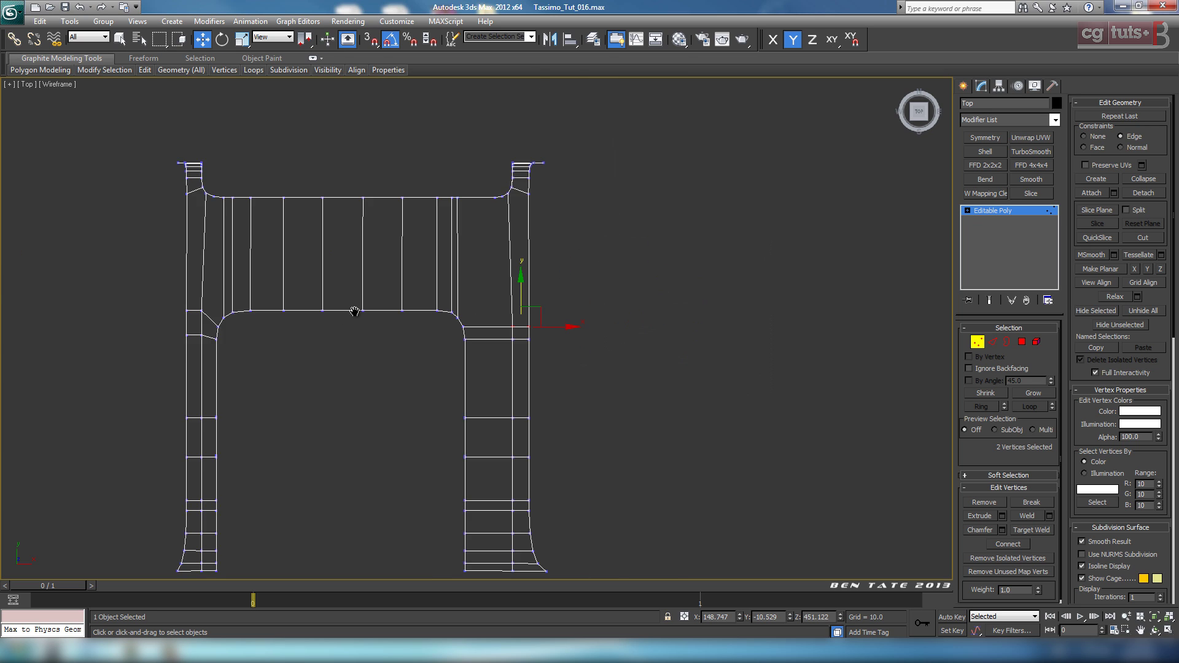
pyautogui.moveTo(355, 310); pyautogui.dragTo(672, 293, button='middle')
pyautogui.scroll(3, 672, 294)
pyautogui.scroll(1, 601, 307)
pyautogui.moveTo(601, 307); pyautogui.dragTo(489, 318, button='middle')
pyautogui.moveTo(443, 263); pyautogui.dragTo(537, 308)
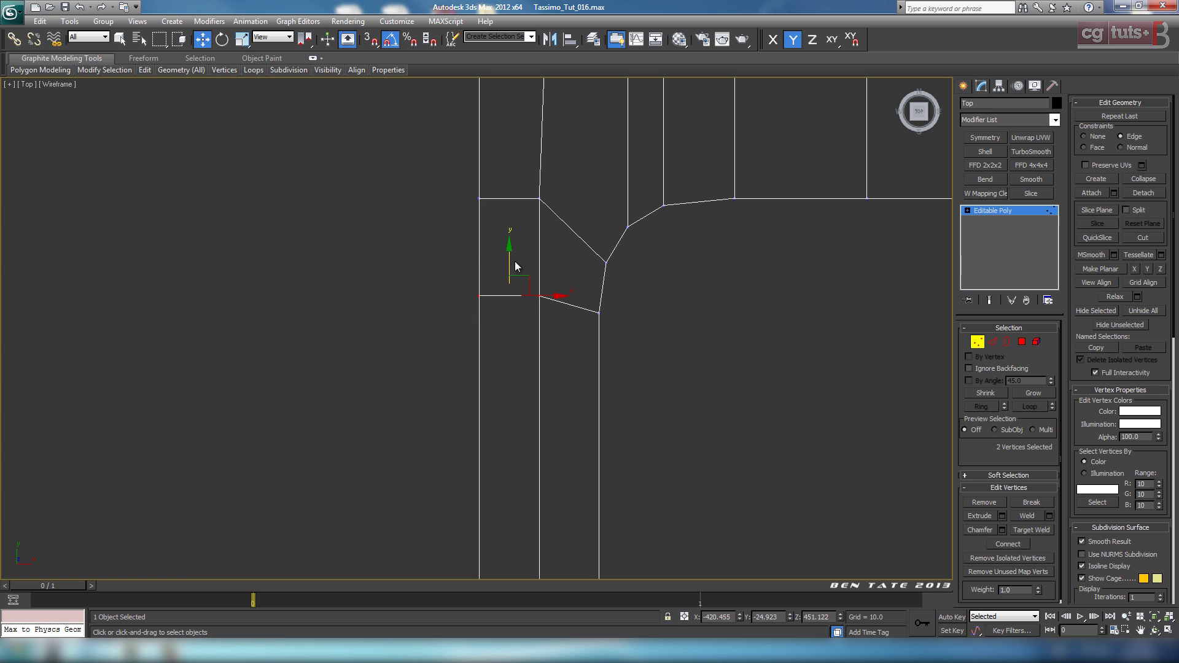
pyautogui.moveTo(515, 266); pyautogui.dragTo(521, 275)
# Target-weld the stray vertex near the narrower leg's inner corner to the adjacent vertex on its lengthwise edge.
pyautogui.moveTo(519, 158); pyautogui.dragTo(537, 207)
pyautogui.hotkey('alt', 'w')
pyautogui.rightClick(760, 435)
pyautogui.hotkey('alt', 'w')
pyautogui.press('z')
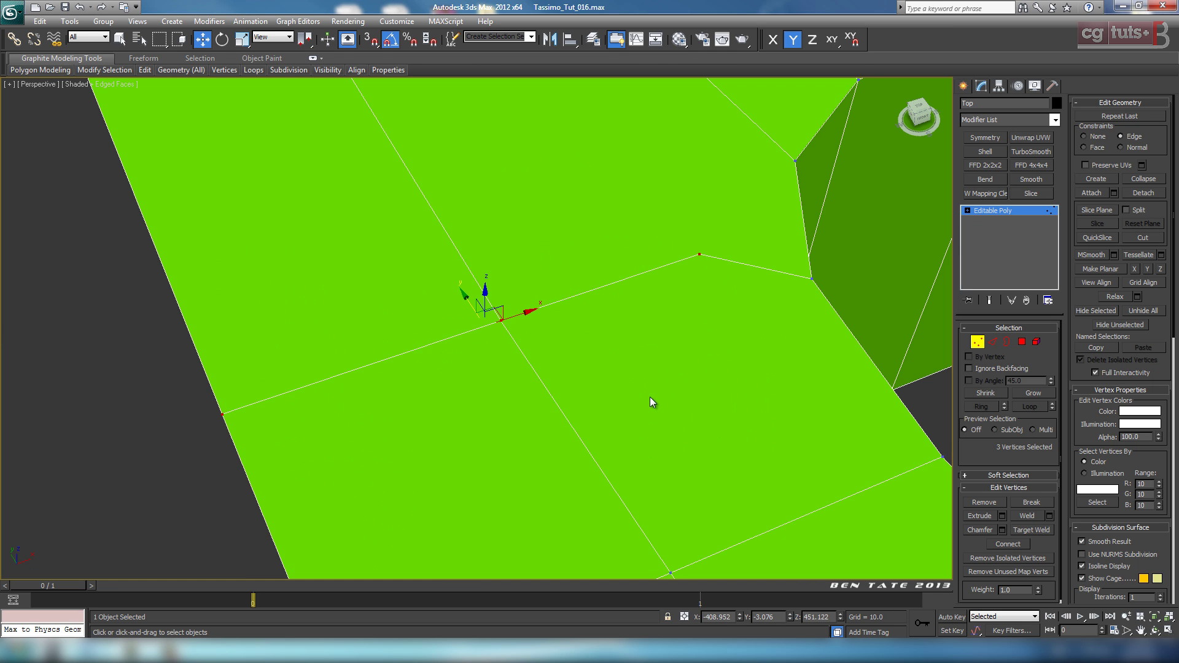
pyautogui.scroll(-5, 650, 405)
pyautogui.keyDown('alt'); pyautogui.moveTo(648, 437); pyautogui.dragTo(543, 366, button='middle'); pyautogui.keyUp('alt')
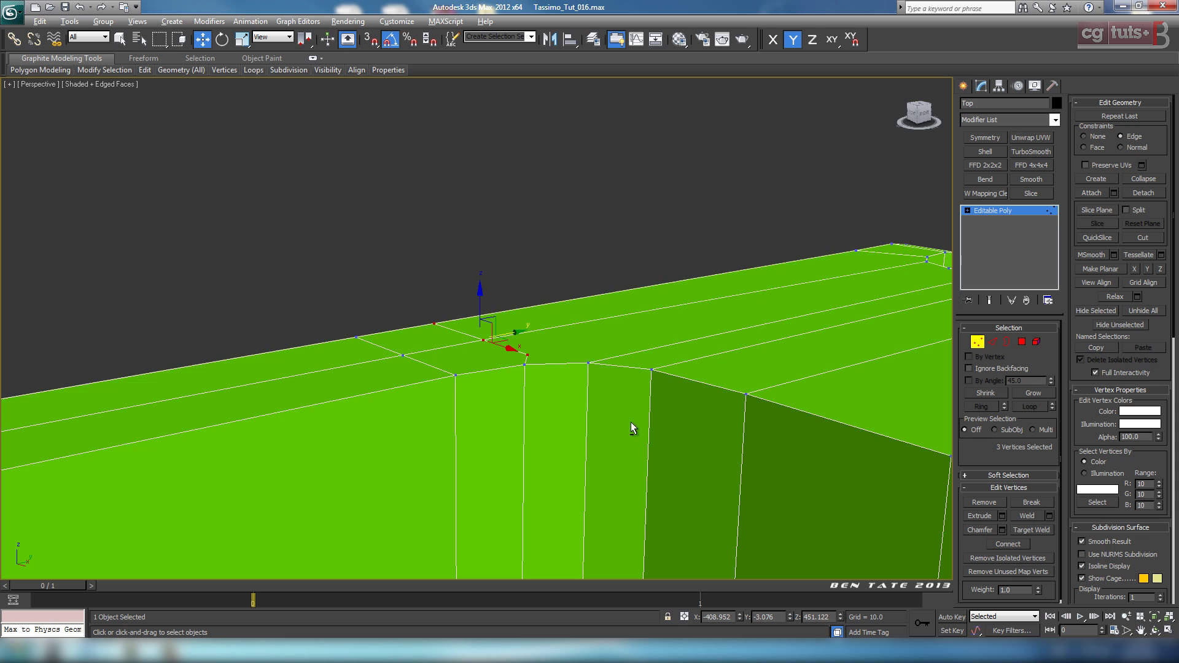
pyautogui.keyDown('alt'); pyautogui.moveTo(631, 422); pyautogui.dragTo(959, 483, button='middle'); pyautogui.keyUp('alt')
pyautogui.click(1030, 530)
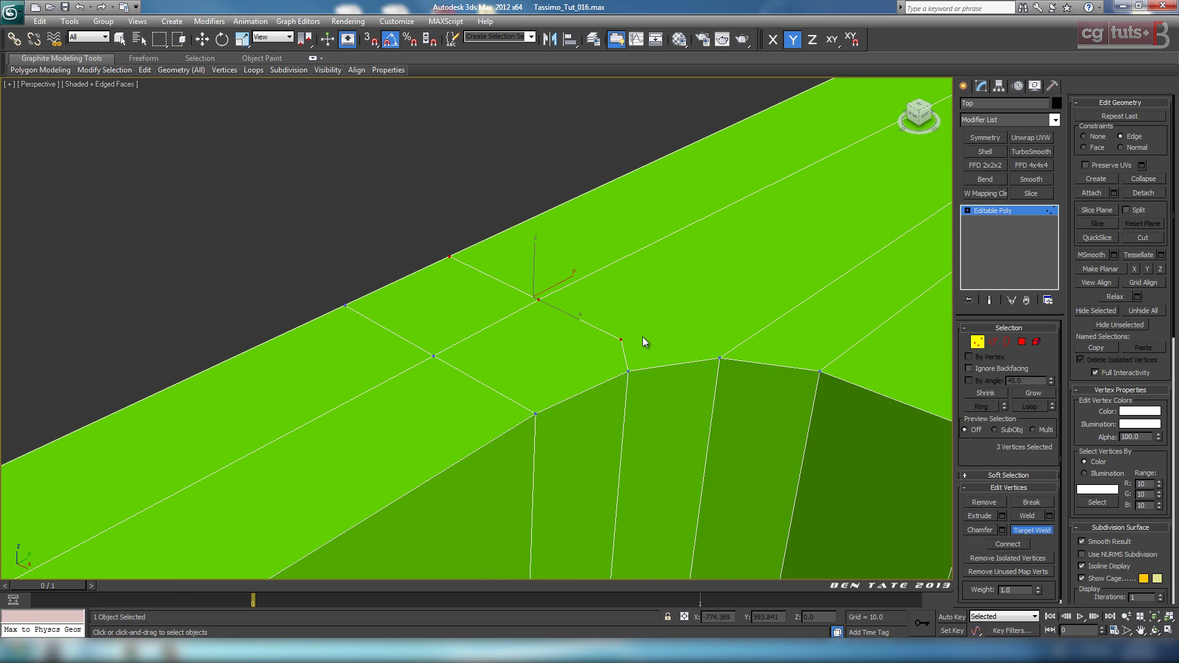
pyautogui.click(539, 300)
pyautogui.click(1021, 530)
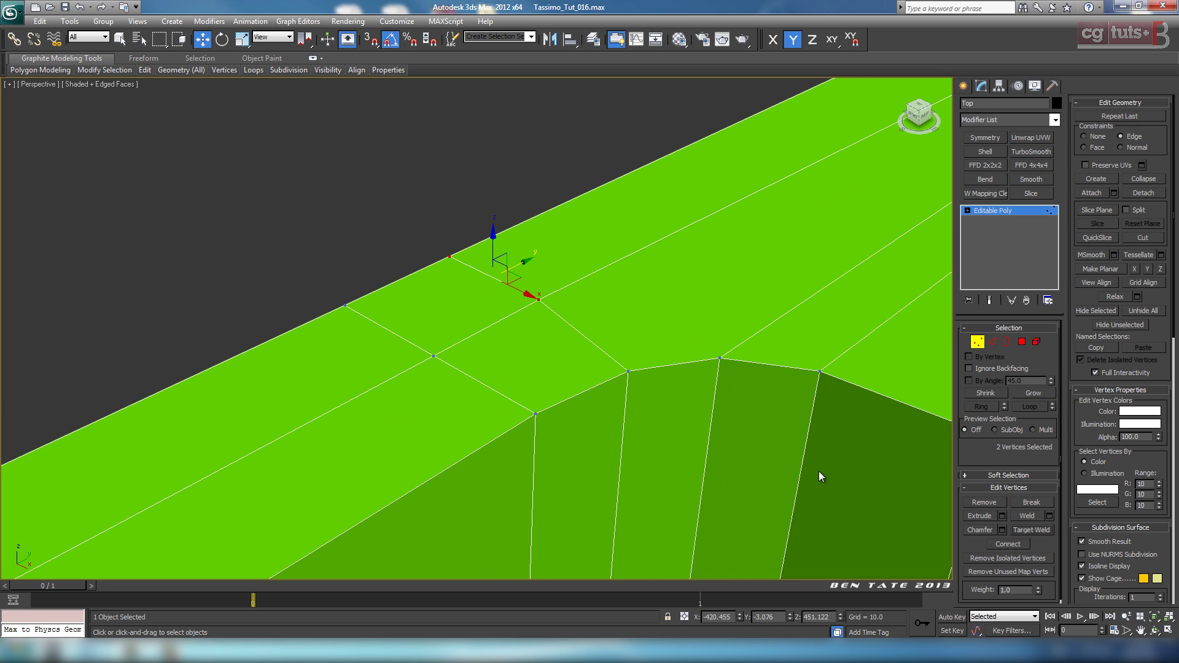
# Move the narrower leg's upper two vertices along Y until their row is level with the inner corner vertex.
pyautogui.hotkey('alt', 'w')
pyautogui.middleClick(216, 293)
pyautogui.hotkey('alt', 'w')
pyautogui.moveTo(446, 311); pyautogui.dragTo(440, 326, button='middle')
pyautogui.scroll(4, 511, 318)
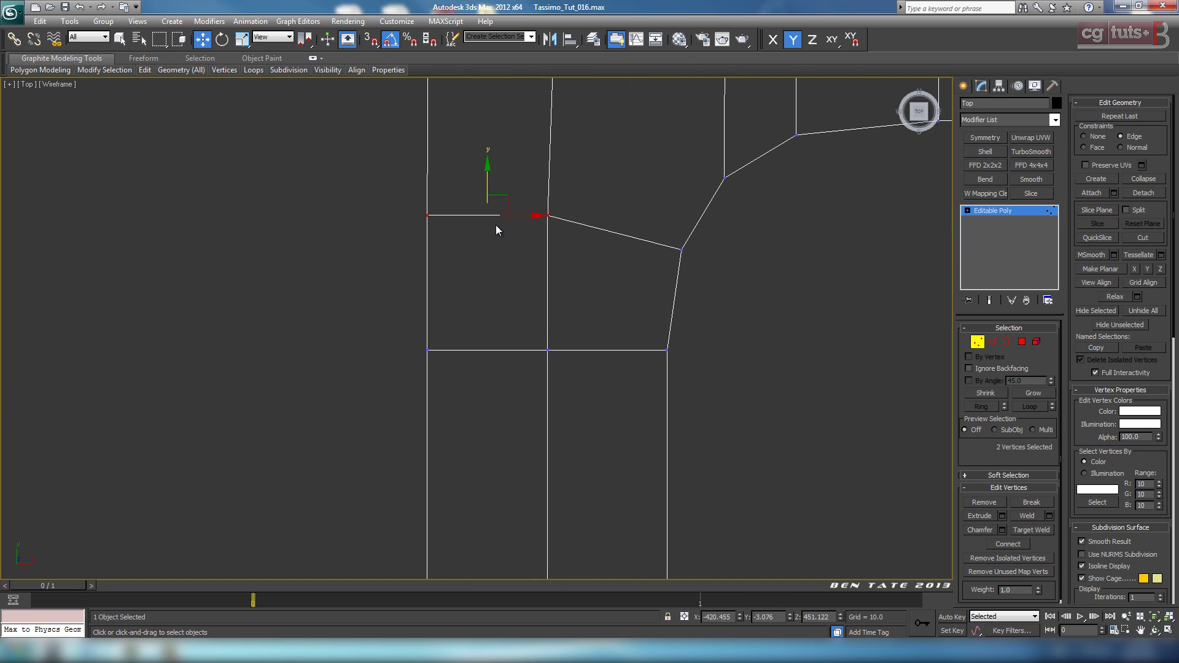
pyautogui.moveTo(489, 183); pyautogui.dragTo(488, 218)
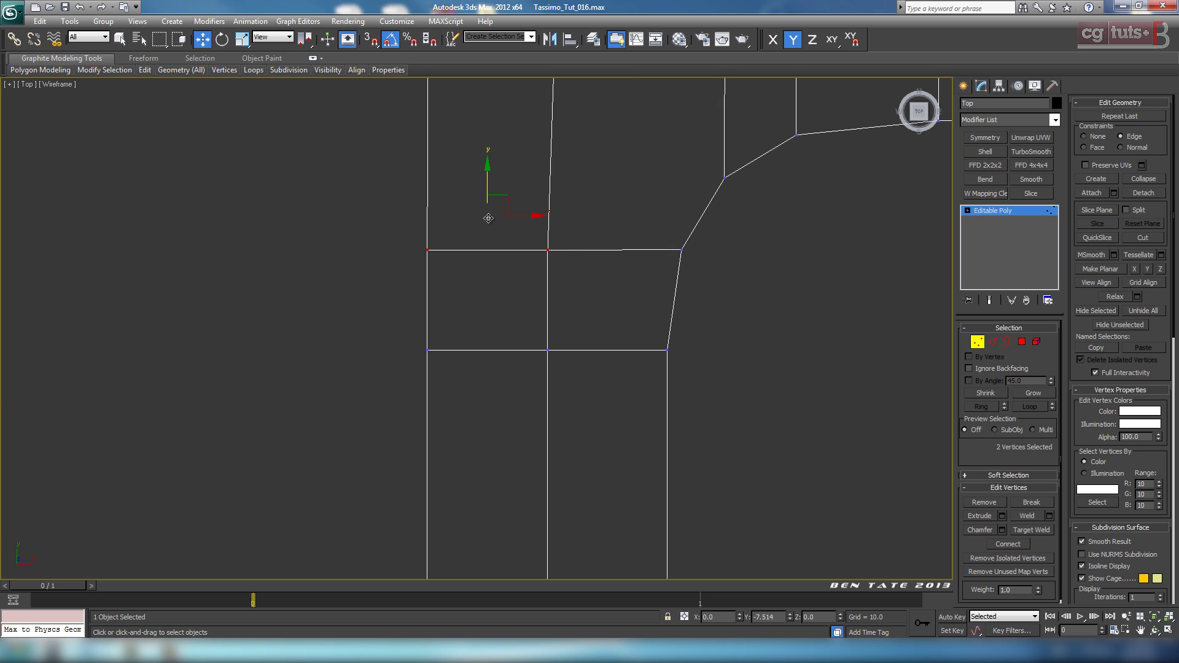
pyautogui.scroll(-10, 490, 217)
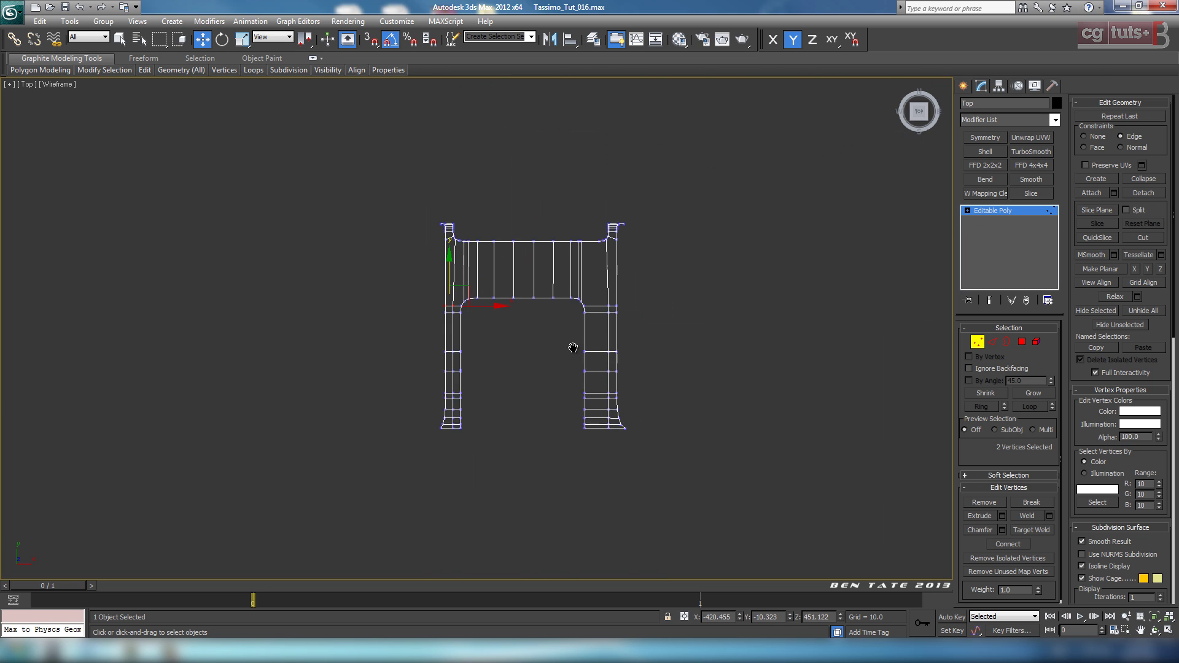
pyautogui.scroll(4, 570, 363)
# Select the two crosswise edge loops midway along each long leg and remove them.
pyautogui.hotkey('alt', 'w')
pyautogui.rightClick(757, 446)
pyautogui.hotkey('alt', 'w')
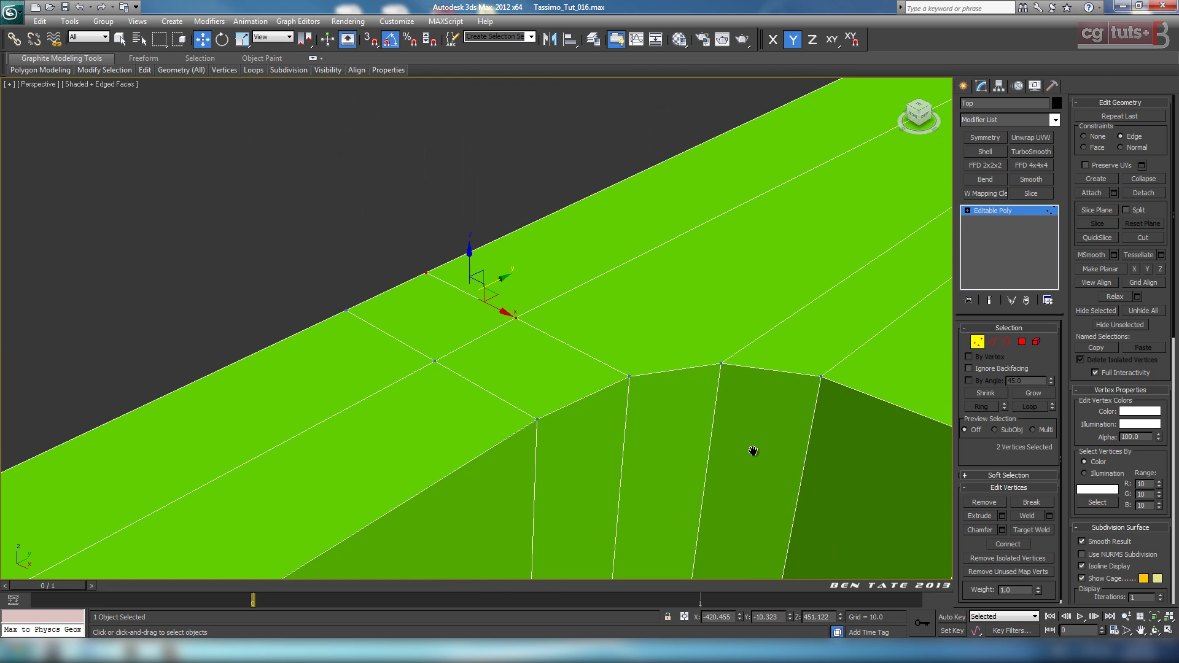
pyautogui.scroll(-5, 753, 448)
pyautogui.moveTo(708, 420); pyautogui.dragTo(740, 314, button='middle')
pyautogui.scroll(-3, 467, 396)
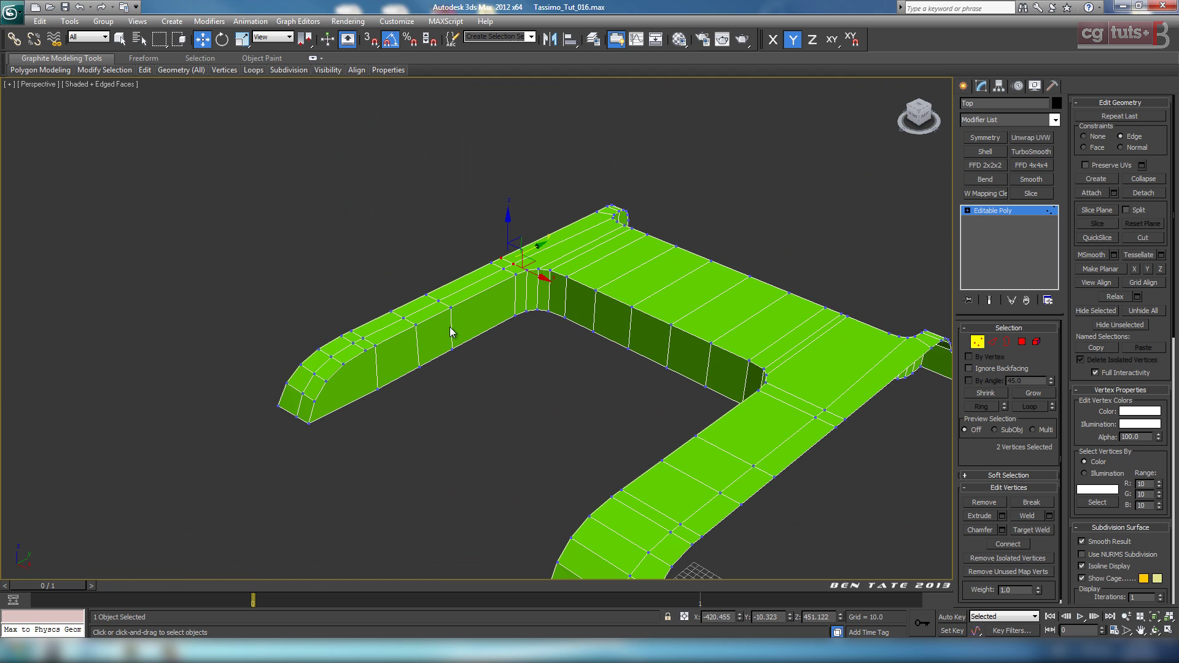
pyautogui.moveTo(518, 435); pyautogui.dragTo(452, 360, button='middle')
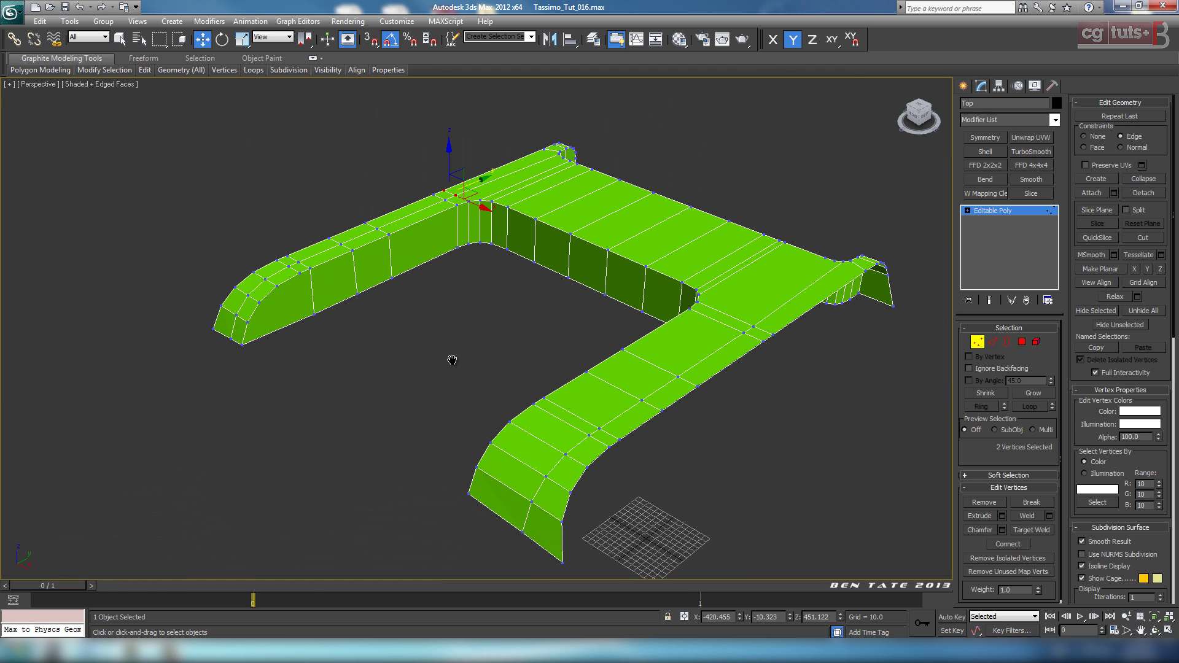
pyautogui.click(977, 342)
pyautogui.press('2')
pyautogui.scroll(3, 651, 418)
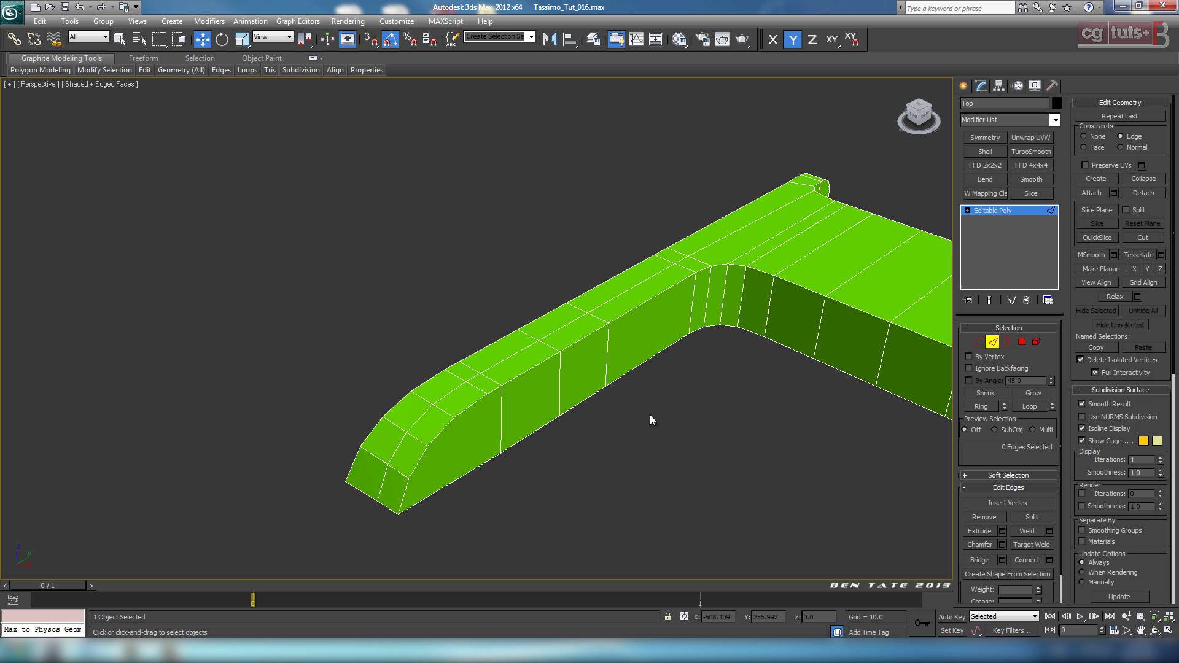
pyautogui.click(562, 385)
pyautogui.moveTo(745, 457); pyautogui.dragTo(394, 300, button='middle')
pyautogui.keyDown('ctrl'); pyautogui.click(653, 369); pyautogui.keyUp('ctrl')
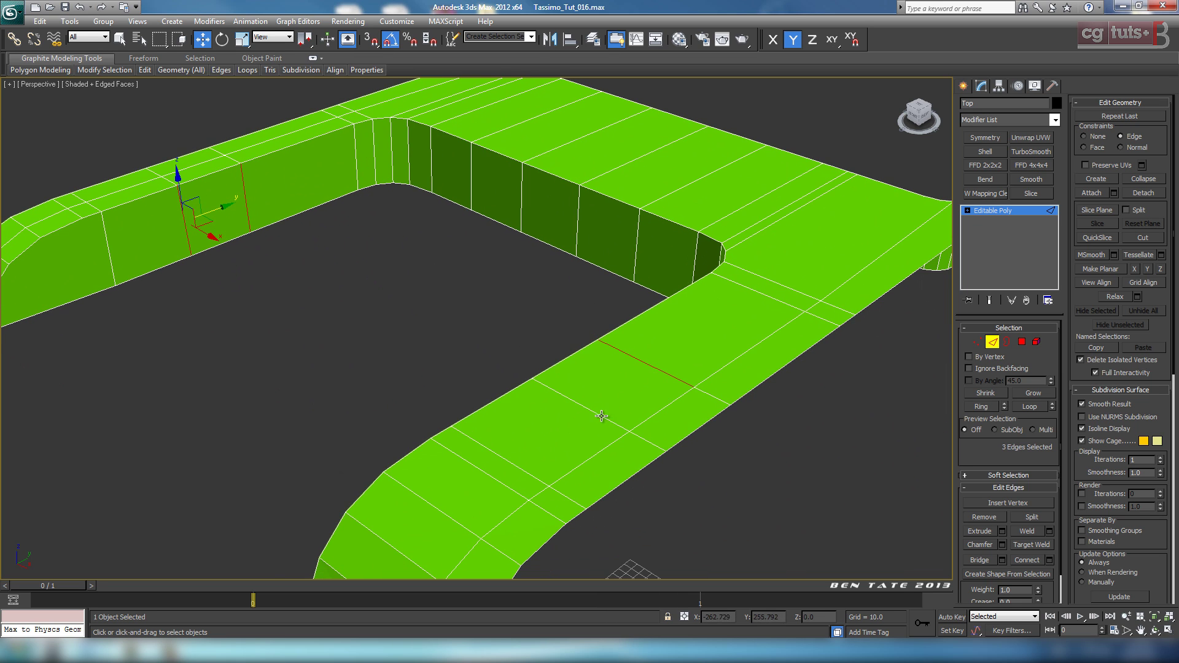
pyautogui.keyDown('ctrl'); pyautogui.click(599, 413); pyautogui.keyUp('ctrl')
pyautogui.scroll(-4, 737, 419)
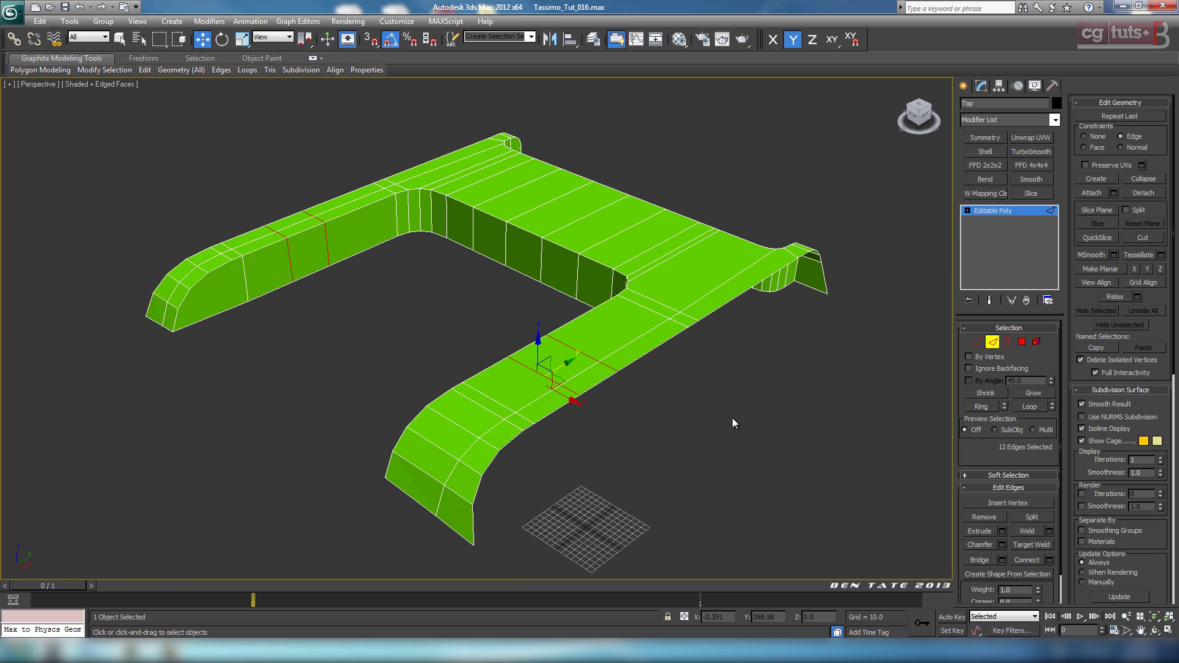
pyautogui.click(732, 417)
# Examine the simplified legs and the wall on the opposite side of the body from several angles.
pyautogui.keyDown('alt'); pyautogui.moveTo(731, 417); pyautogui.dragTo(256, 249, button='middle'); pyautogui.keyUp('alt')
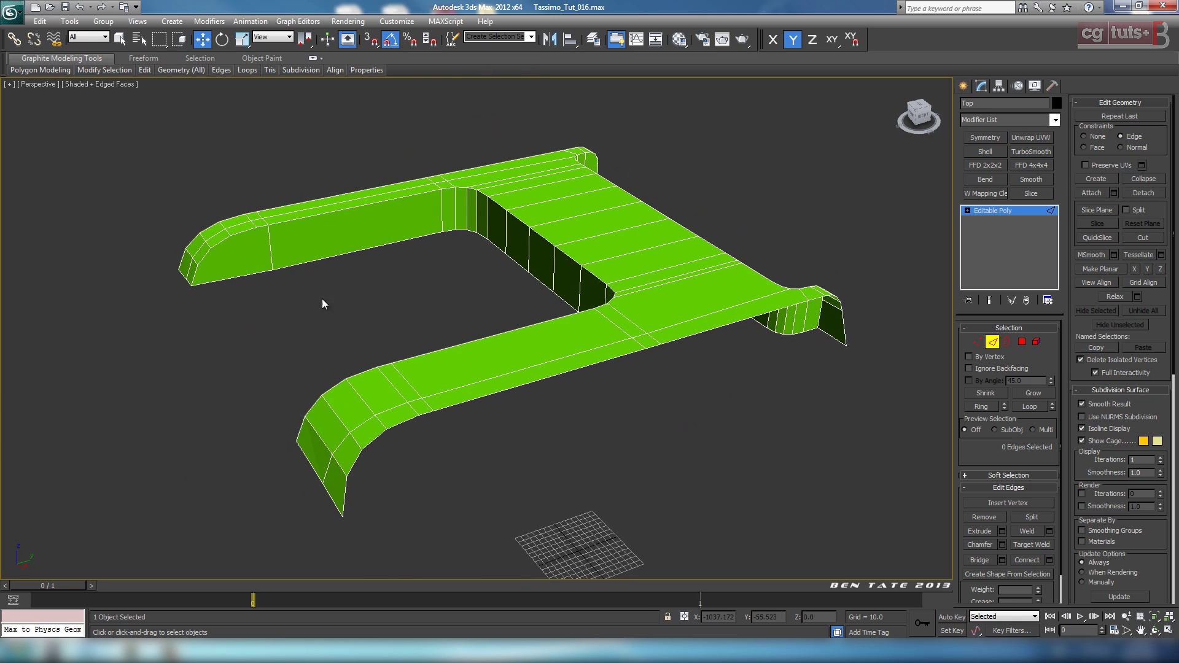
pyautogui.keyDown('alt'); pyautogui.moveTo(321, 298); pyautogui.dragTo(453, 341, button='middle'); pyautogui.keyUp('alt')
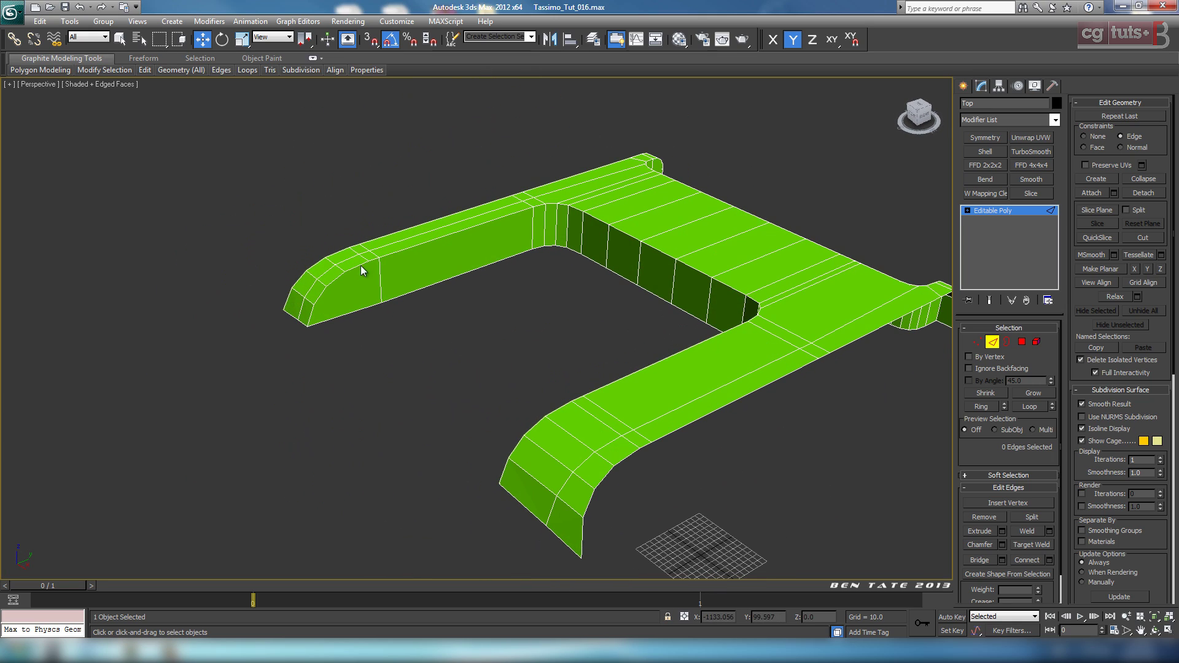
pyautogui.keyDown('alt'); pyautogui.moveTo(362, 292); pyautogui.dragTo(684, 484, button='middle'); pyautogui.keyUp('alt')
pyautogui.scroll(6, 685, 484)
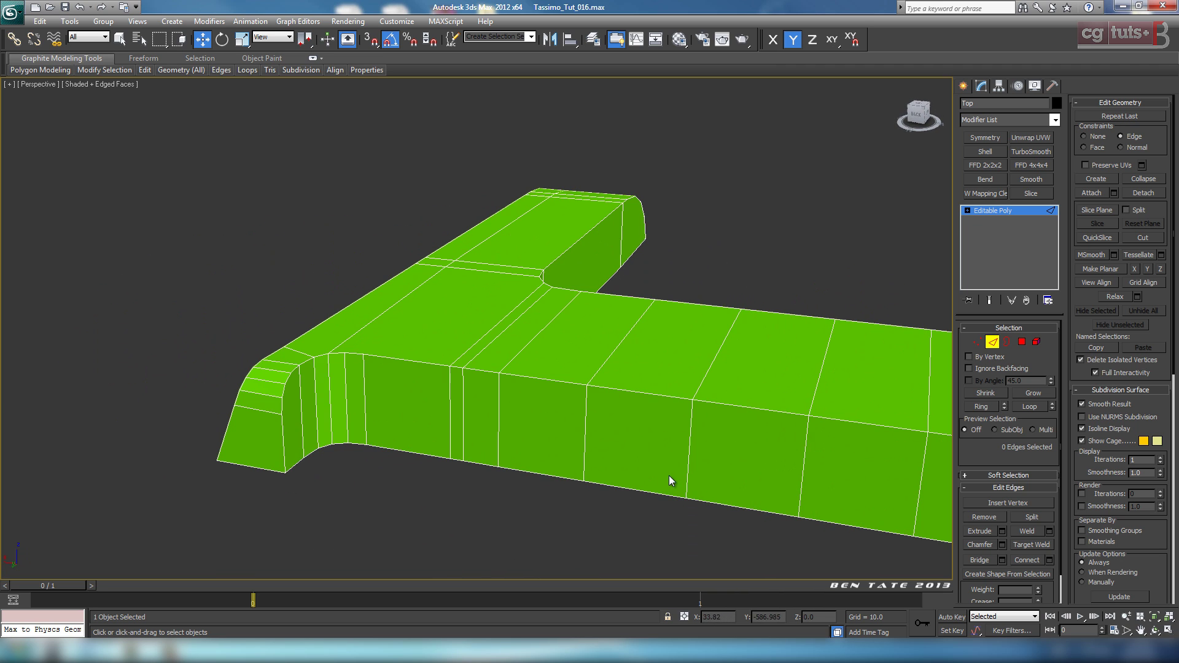
pyautogui.moveTo(606, 426); pyautogui.dragTo(498, 418, button='middle')
pyautogui.moveTo(485, 461); pyautogui.dragTo(661, 463, button='middle')
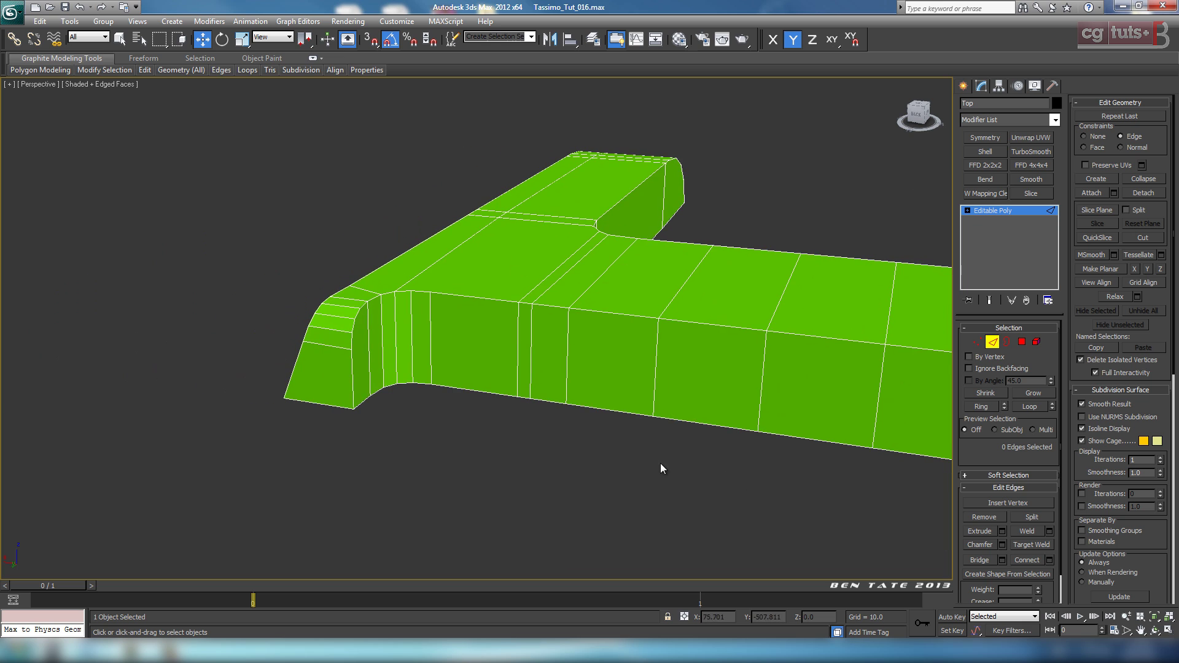
pyautogui.moveTo(680, 389); pyautogui.dragTo(431, 402, button='middle')
# Select all polygons of the wall opposite the long legs, including both curved corners and the inner faces of the short feet.
pyautogui.click(1025, 346)
pyautogui.scroll(-4, 496, 405)
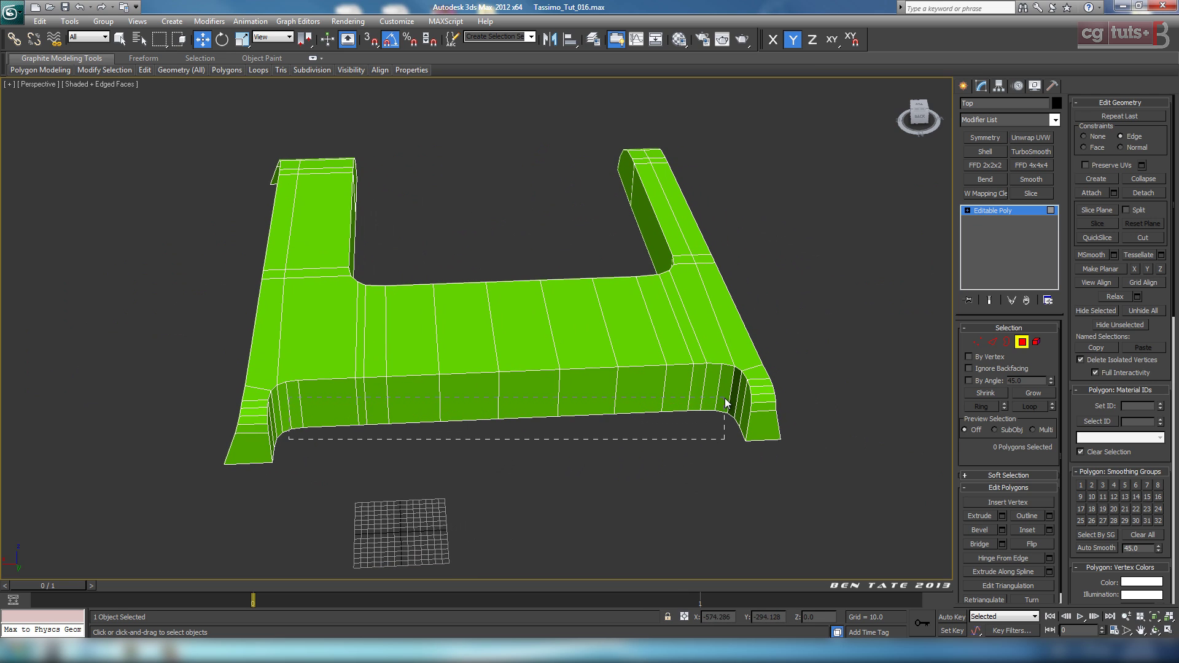
pyautogui.moveTo(725, 399); pyautogui.dragTo(725, 399)
pyautogui.moveTo(721, 476); pyautogui.dragTo(393, 492, button='middle')
pyautogui.scroll(5, 615, 485)
pyautogui.keyDown('ctrl'); pyautogui.click(680, 478); pyautogui.keyUp('ctrl')
pyautogui.keyDown('ctrl'); pyautogui.click(724, 492); pyautogui.keyUp('ctrl')
pyautogui.keyDown('ctrl'); pyautogui.click(757, 516); pyautogui.keyUp('ctrl')
pyautogui.scroll(-5, 753, 521)
pyautogui.moveTo(393, 492); pyautogui.dragTo(633, 526, button='middle')
pyautogui.scroll(5, 485, 430)
pyautogui.keyDown('ctrl'); pyautogui.click(503, 464); pyautogui.keyUp('ctrl')
pyautogui.keyDown('ctrl'); pyautogui.click(478, 466); pyautogui.keyUp('ctrl')
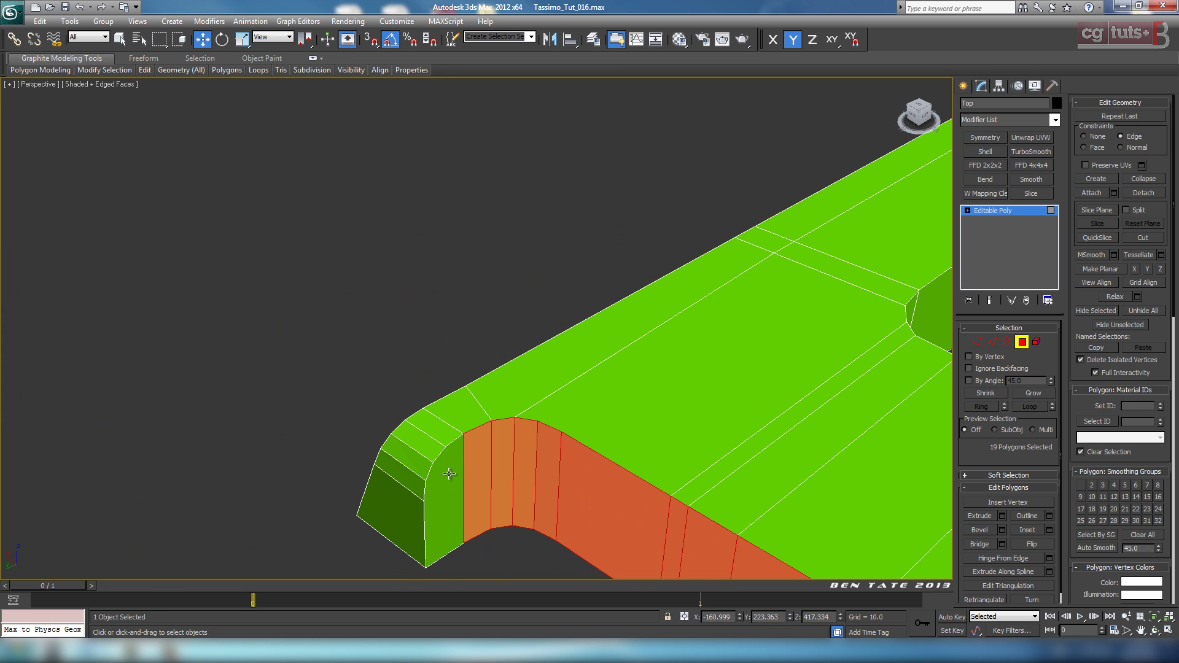
pyautogui.keyDown('ctrl'); pyautogui.click(448, 473); pyautogui.keyUp('ctrl')
# Inset the selected polygons of the wall opposite the long legs by 2.5, keeping a uniform border around the wall.
pyautogui.scroll(-5, 448, 473)
pyautogui.keyDown('alt'); pyautogui.moveTo(552, 512); pyautogui.dragTo(630, 268, button='middle'); pyautogui.keyUp('alt')
pyautogui.scroll(4, 582, 508)
pyautogui.scroll(4, 583, 361)
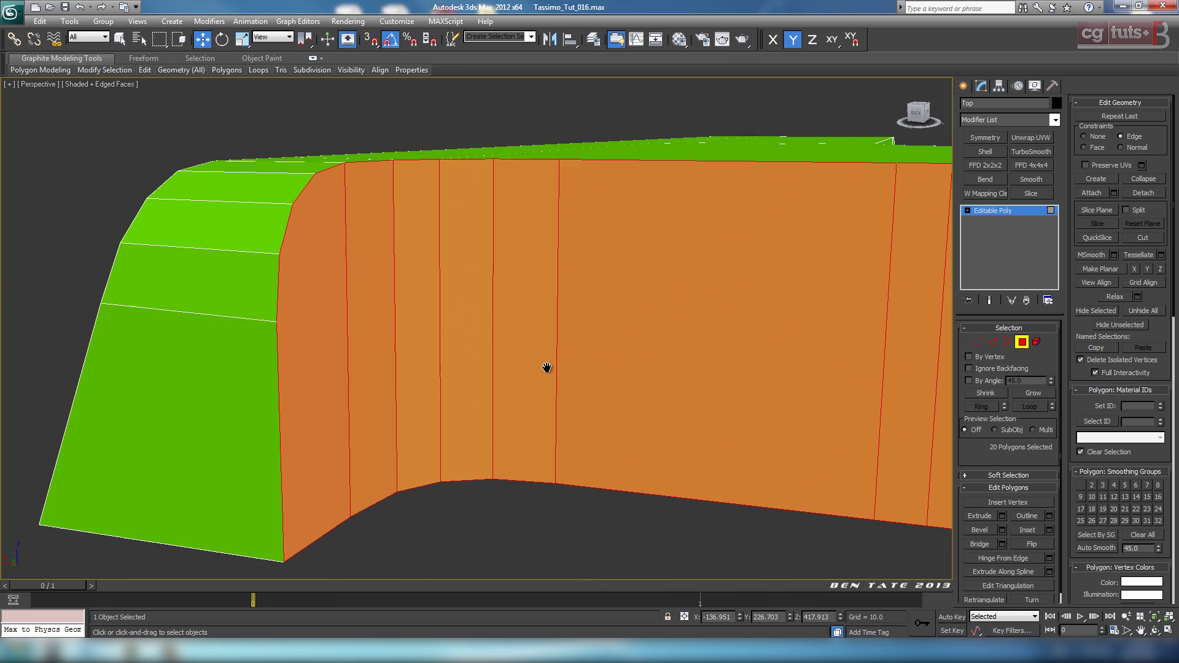
pyautogui.click(1050, 530)
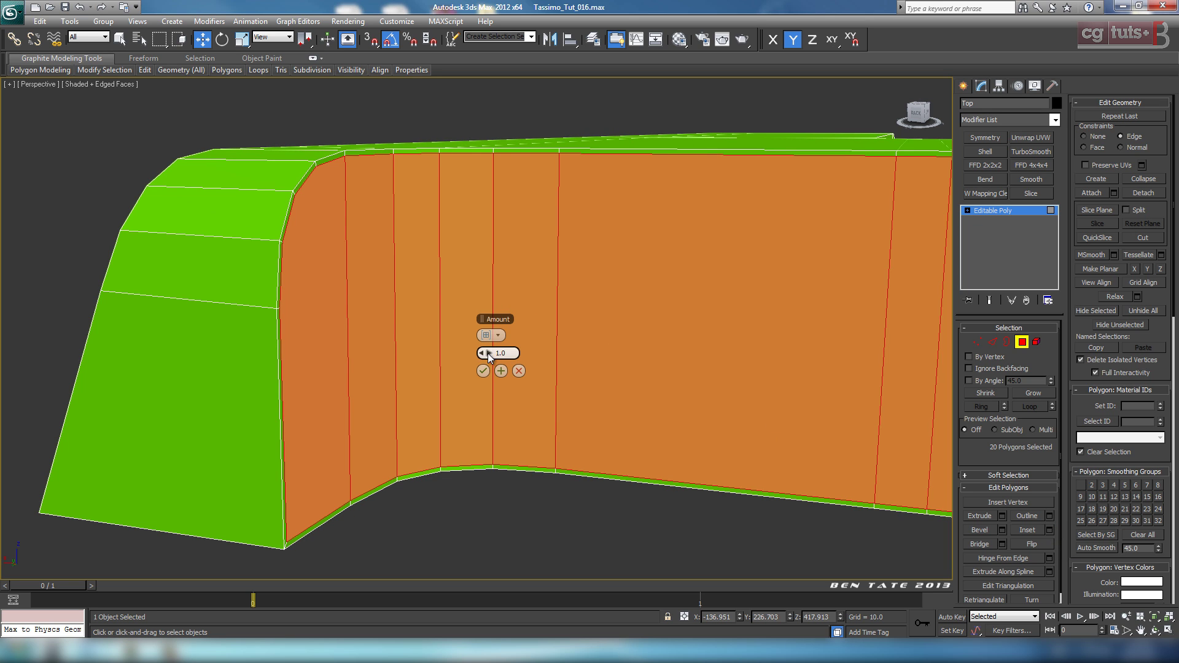
pyautogui.moveTo(488, 353); pyautogui.dragTo(497, 353)
pyautogui.keyDown('alt'); pyautogui.moveTo(653, 363); pyautogui.dragTo(613, 440, button='middle'); pyautogui.keyUp('alt')
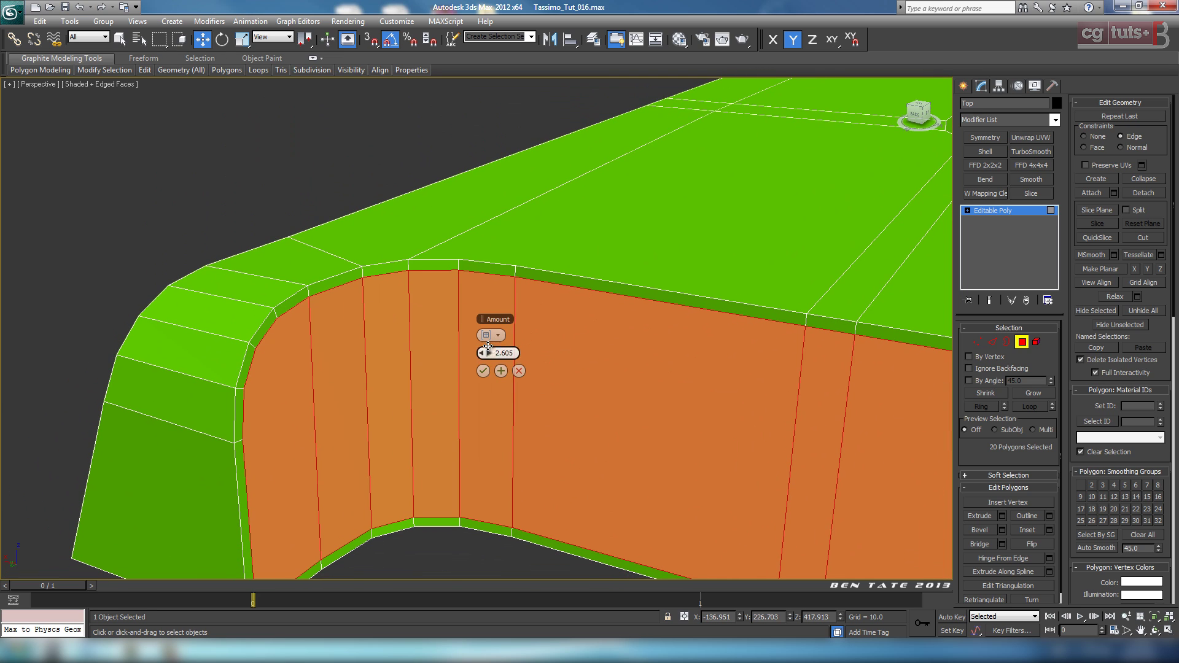
pyautogui.moveTo(488, 353); pyautogui.dragTo(490, 353)
pyautogui.click(484, 370)
pyautogui.moveTo(503, 382); pyautogui.dragTo(437, 322, button='middle')
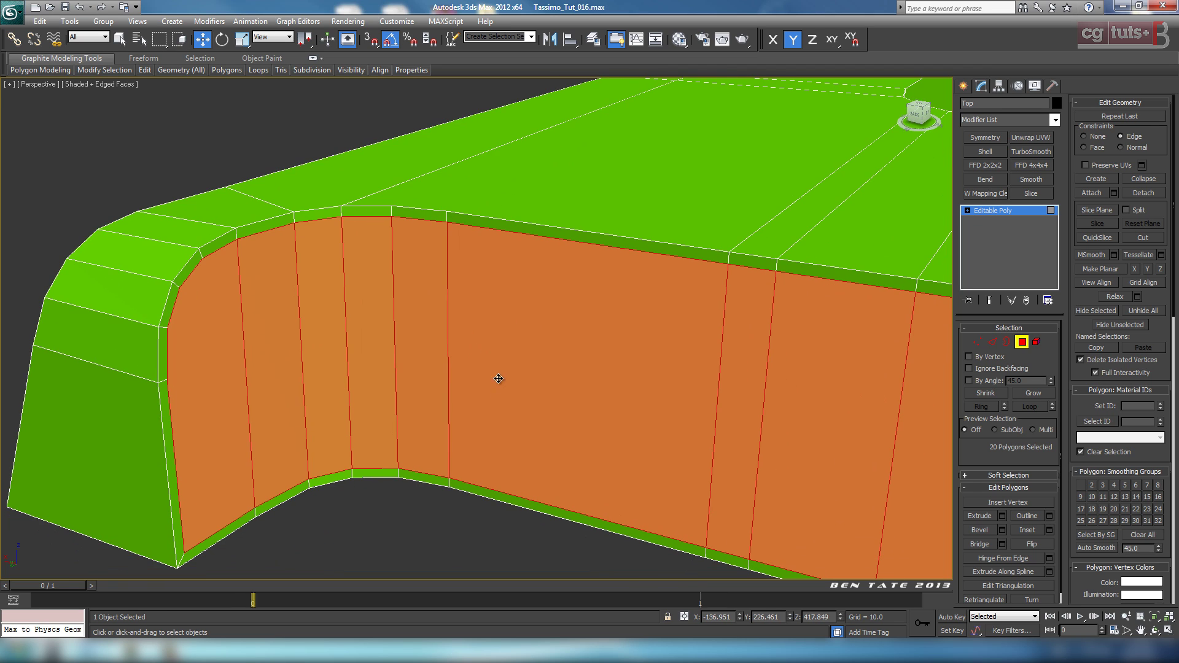
pyautogui.moveTo(245, 549); pyautogui.dragTo(195, 468, button='middle')
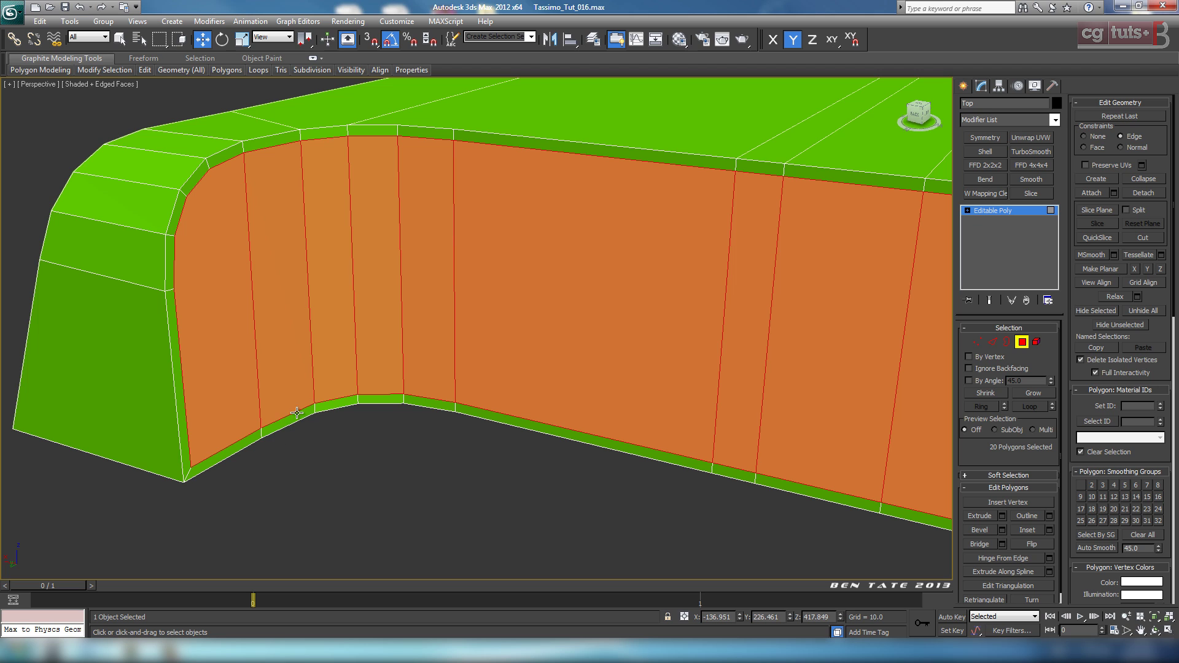
pyautogui.scroll(-4, 293, 491)
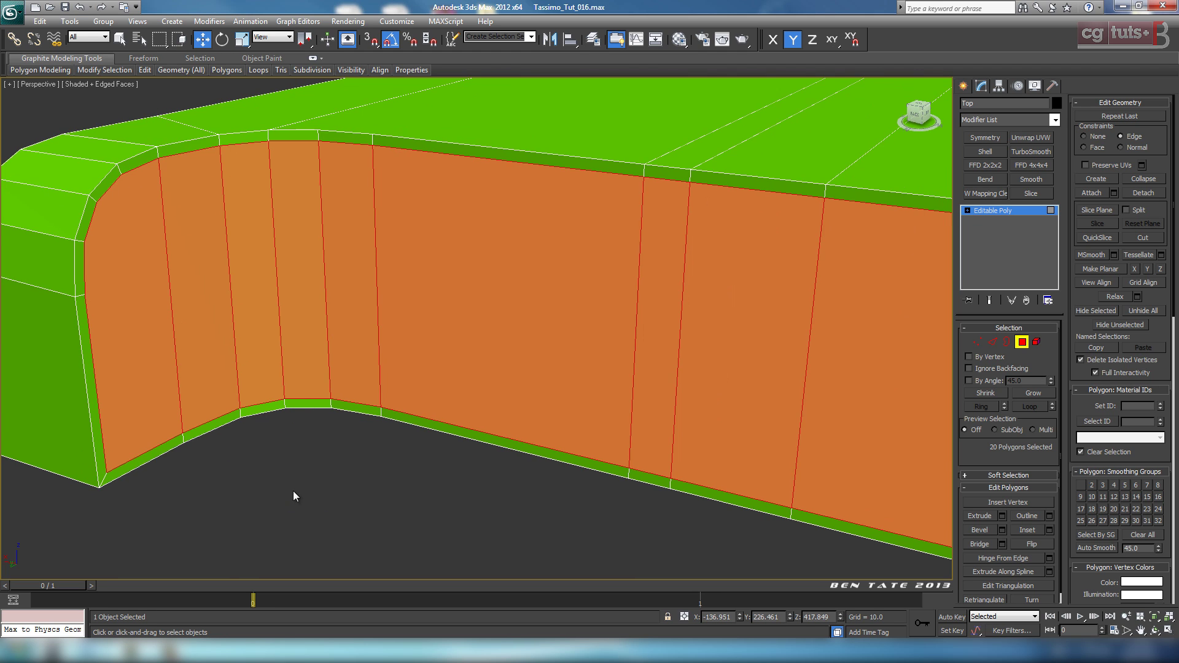
pyautogui.keyDown('alt'); pyautogui.moveTo(436, 478); pyautogui.dragTo(267, 415, button='middle'); pyautogui.keyUp('alt')
pyautogui.scroll(3, 341, 443)
pyautogui.keyDown('alt'); pyautogui.moveTo(340, 444); pyautogui.dragTo(508, 390, button='middle'); pyautogui.keyUp('alt')
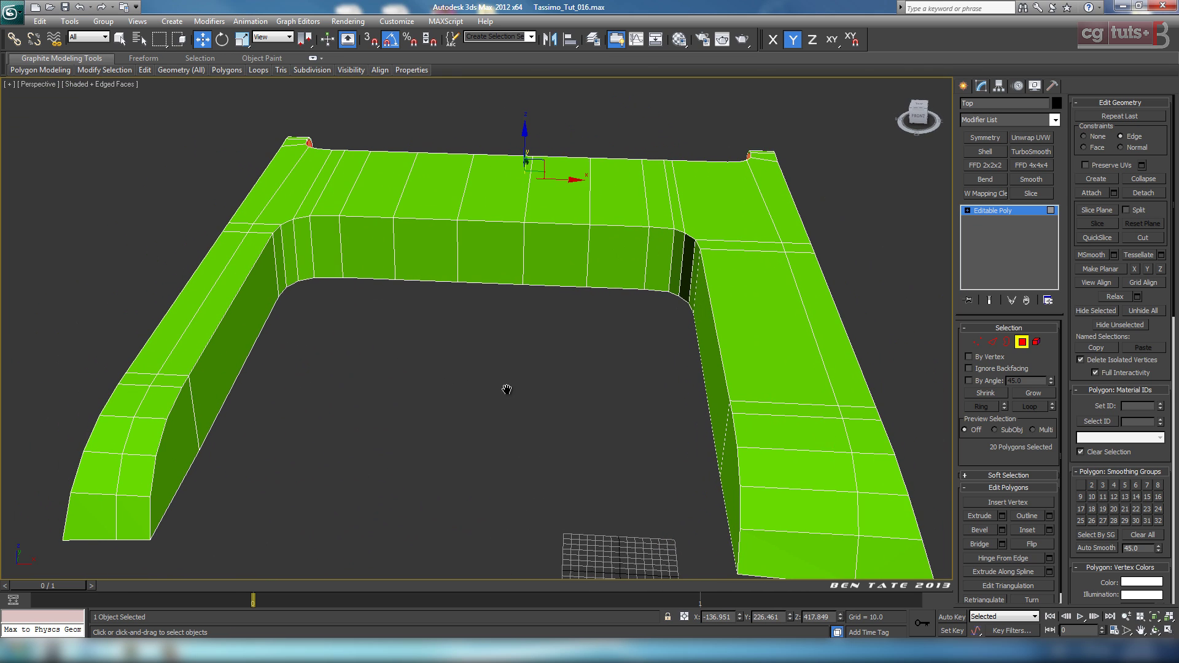
pyautogui.click(198, 446)
pyautogui.keyDown('ctrl'); pyautogui.click(263, 294); pyautogui.keyUp('ctrl')
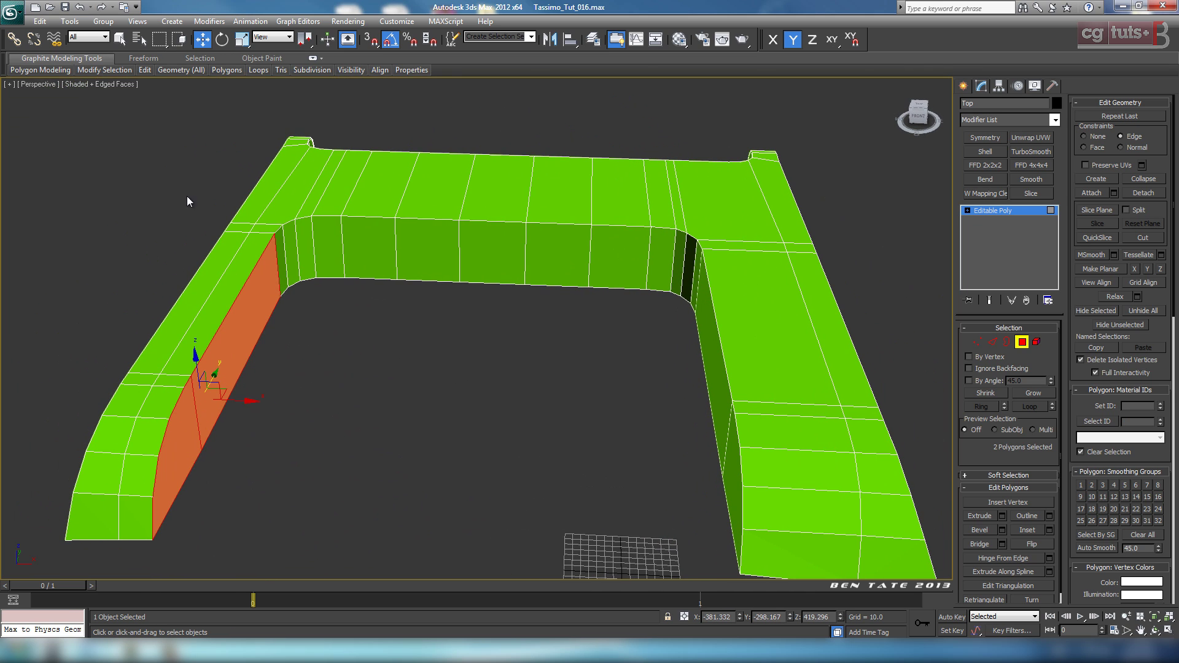
pyautogui.hotkey('ctrl', 'z')
pyautogui.hotkey('ctrl', 'z')
# Select all polygons of the U-shaped opening's inner wall, including both rounded corners and the inner faces of both long legs.
pyautogui.click(120, 39)
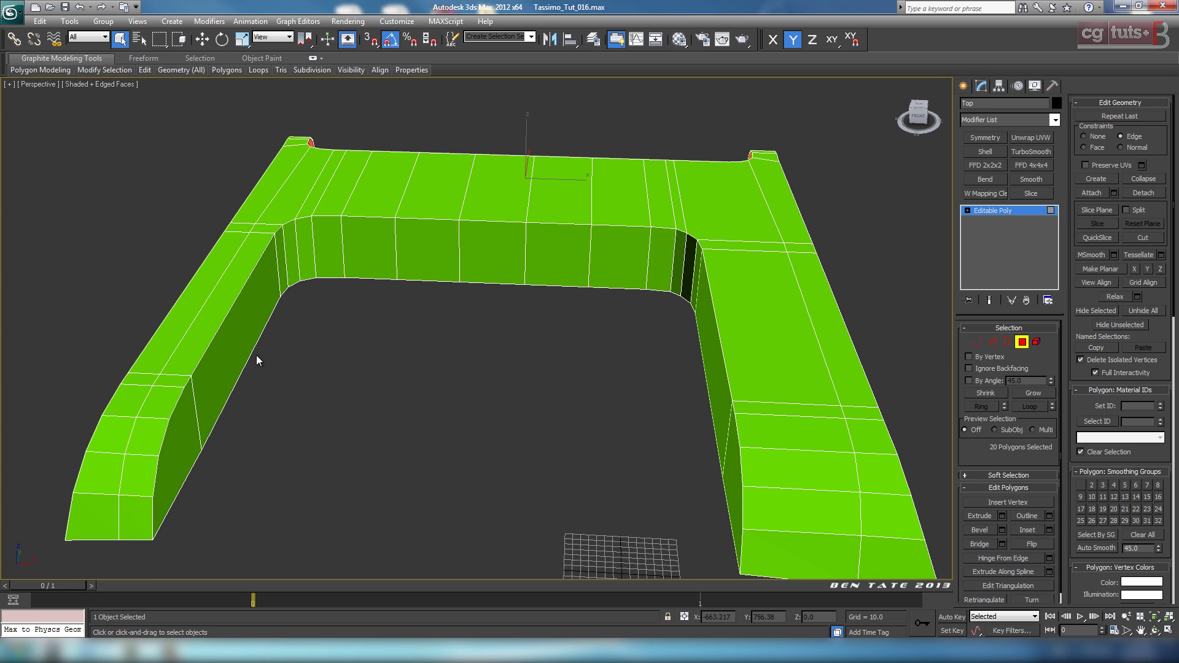
pyautogui.click(184, 439)
pyautogui.keyDown('ctrl'); pyautogui.click(240, 367); pyautogui.keyUp('ctrl')
pyautogui.keyDown('ctrl'); pyautogui.click(284, 261); pyautogui.keyUp('ctrl')
pyautogui.keyDown('ctrl'); pyautogui.click(292, 256); pyautogui.keyUp('ctrl')
pyautogui.keyDown('ctrl'); pyautogui.click(304, 253); pyautogui.keyUp('ctrl')
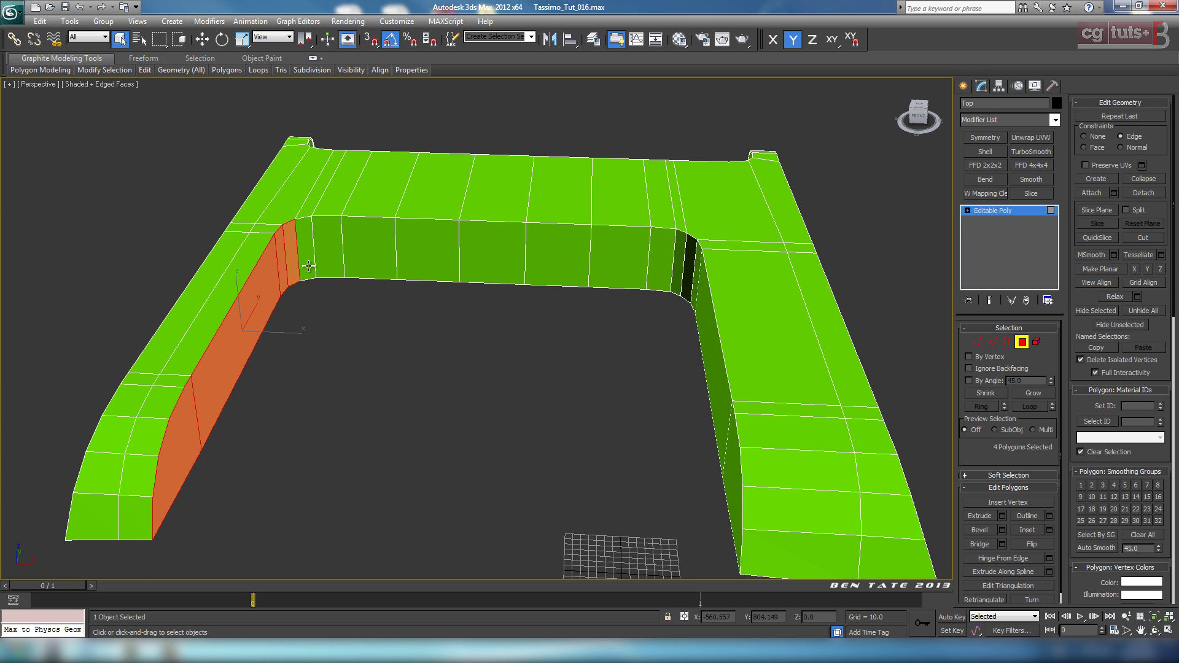
pyautogui.keyDown('ctrl'); pyautogui.click(325, 251); pyautogui.keyUp('ctrl')
pyautogui.keyDown('ctrl'); pyautogui.click(368, 249); pyautogui.keyUp('ctrl')
pyautogui.keyDown('ctrl'); pyautogui.click(427, 250); pyautogui.keyUp('ctrl')
pyautogui.keyDown('ctrl'); pyautogui.click(492, 253); pyautogui.keyUp('ctrl')
pyautogui.keyDown('ctrl'); pyautogui.click(545, 280); pyautogui.keyUp('ctrl')
pyautogui.keyDown('ctrl'); pyautogui.click(643, 278); pyautogui.keyUp('ctrl')
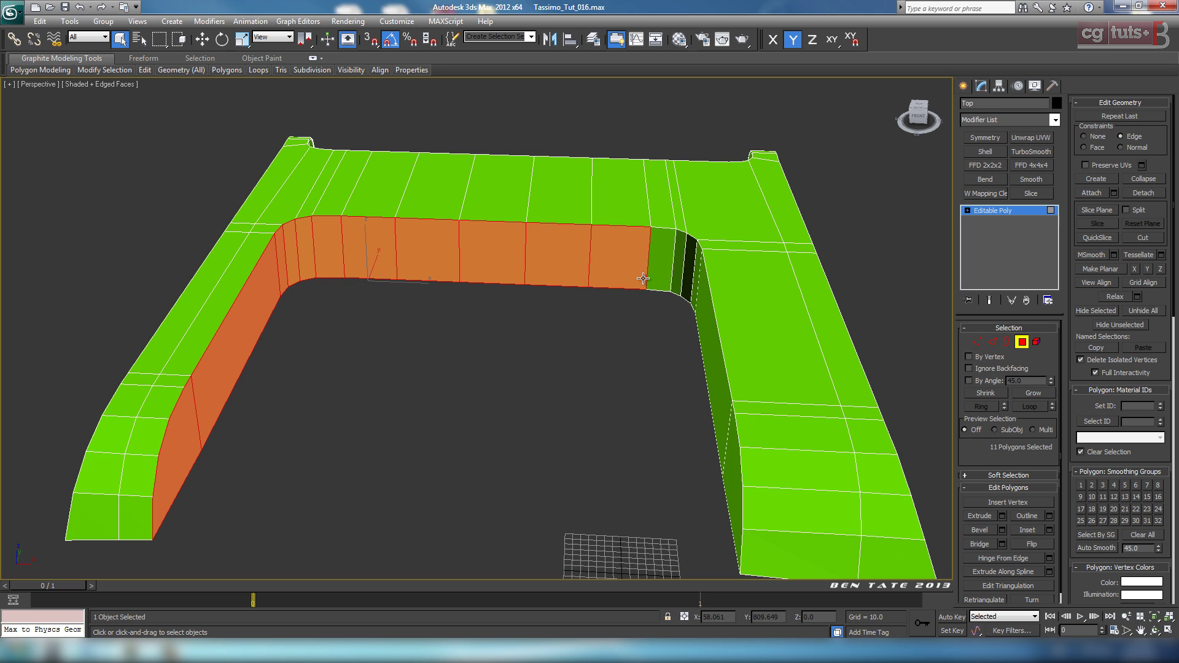
pyautogui.keyDown('ctrl'); pyautogui.click(663, 276); pyautogui.keyUp('ctrl')
pyautogui.keyDown('ctrl'); pyautogui.click(678, 265); pyautogui.keyUp('ctrl')
pyautogui.keyDown('ctrl'); pyautogui.click(686, 269); pyautogui.keyUp('ctrl')
pyautogui.keyDown('ctrl'); pyautogui.click(694, 275); pyautogui.keyUp('ctrl')
pyautogui.keyDown('ctrl'); pyautogui.click(715, 368); pyautogui.keyUp('ctrl')
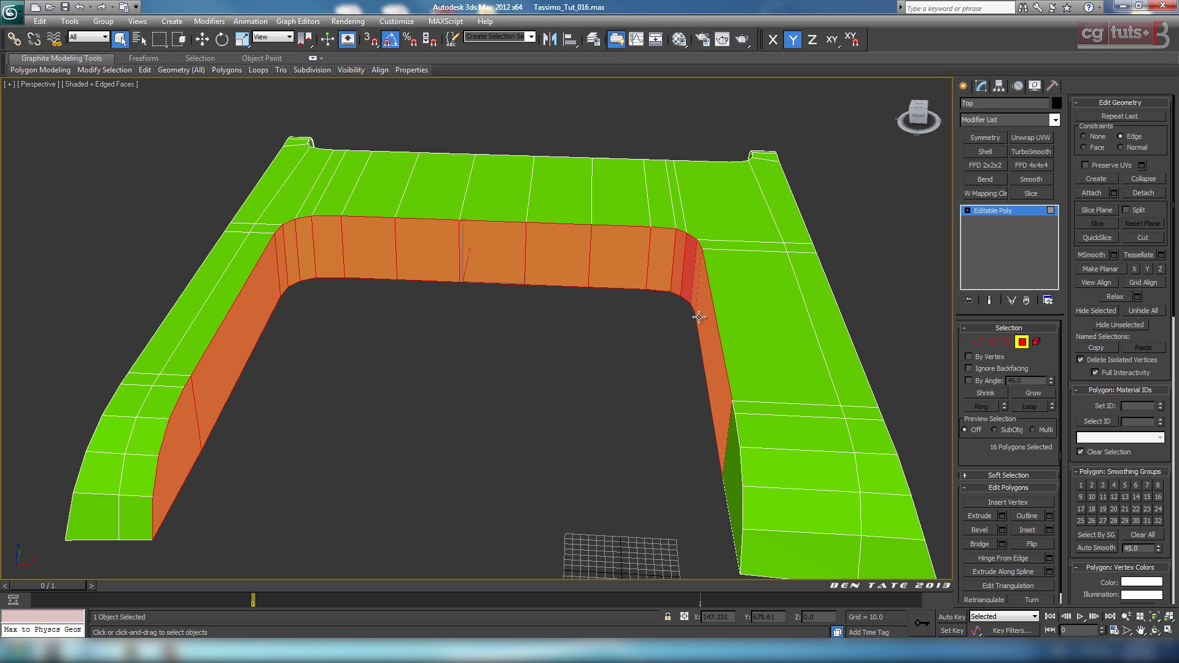
pyautogui.keyDown('ctrl'); pyautogui.click(736, 478); pyautogui.keyUp('ctrl')
# Inset the selected inner wall polygons of the U-shaped opening by 2.5.
pyautogui.scroll(-5, 591, 447)
pyautogui.keyDown('alt'); pyautogui.moveTo(591, 447); pyautogui.dragTo(602, 511, button='middle'); pyautogui.keyUp('alt')
pyautogui.scroll(5, 526, 442)
pyautogui.moveTo(526, 442); pyautogui.dragTo(551, 271, button='middle')
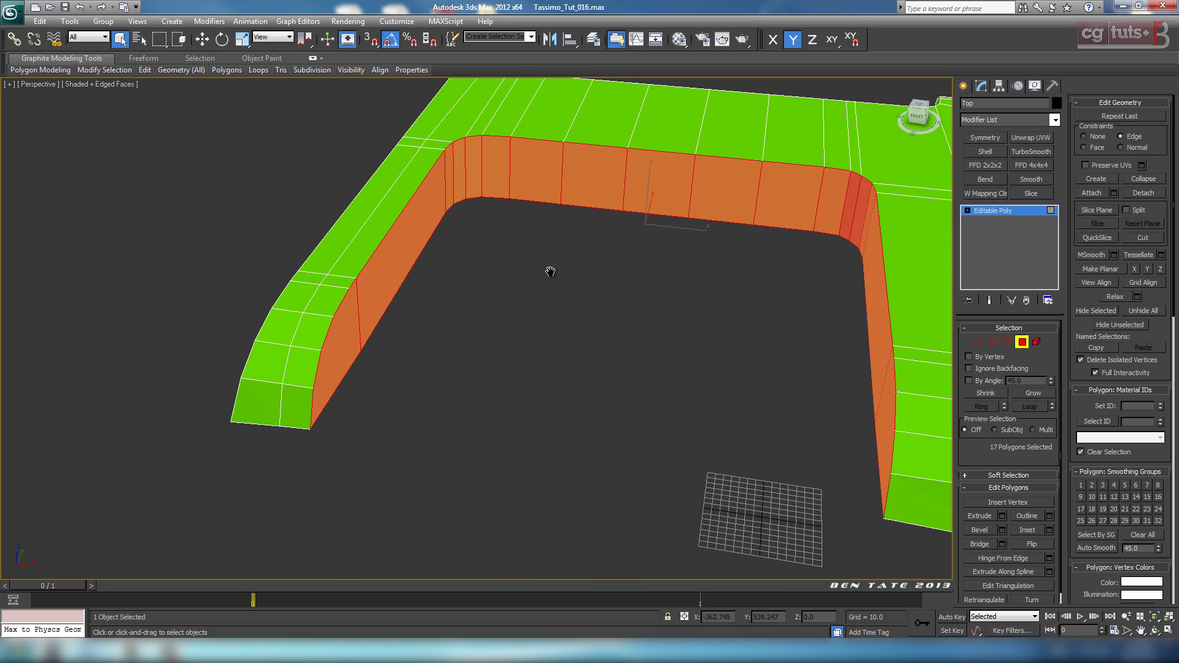
pyautogui.click(1050, 530)
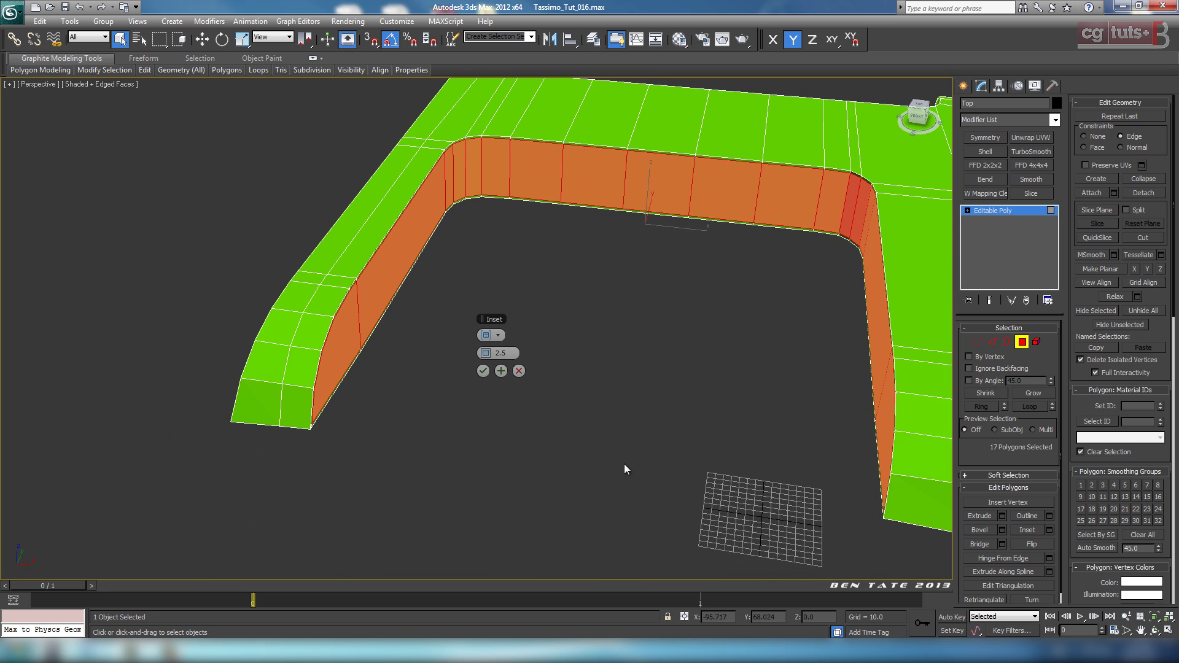
pyautogui.keyDown('alt'); pyautogui.moveTo(624, 463); pyautogui.dragTo(398, 485, button='middle'); pyautogui.keyUp('alt')
pyautogui.scroll(-5, 496, 424)
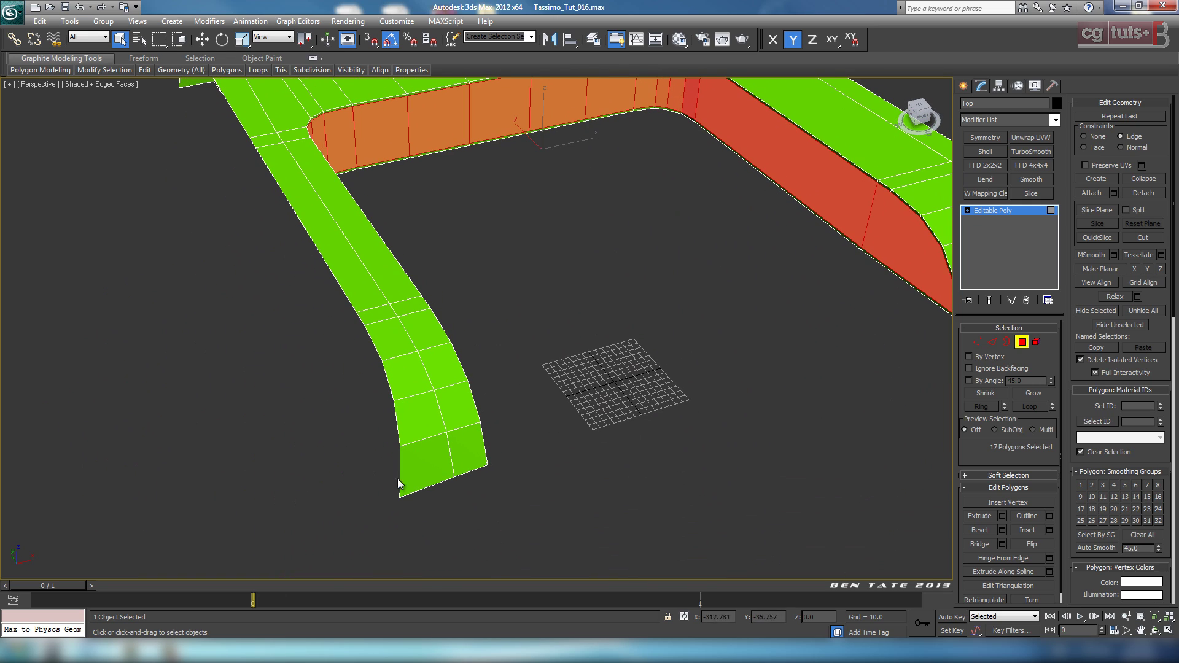
# Select the inner strip of top polygons along the narrower leg, from its curved tip up to the crosspiece.
pyautogui.keyDown('alt'); pyautogui.moveTo(294, 204); pyautogui.dragTo(447, 450, button='middle'); pyautogui.keyUp('alt')
pyautogui.click(463, 511)
pyautogui.keyDown('ctrl'); pyautogui.click(454, 458); pyautogui.keyUp('ctrl')
pyautogui.keyDown('ctrl'); pyautogui.click(444, 417); pyautogui.keyUp('ctrl')
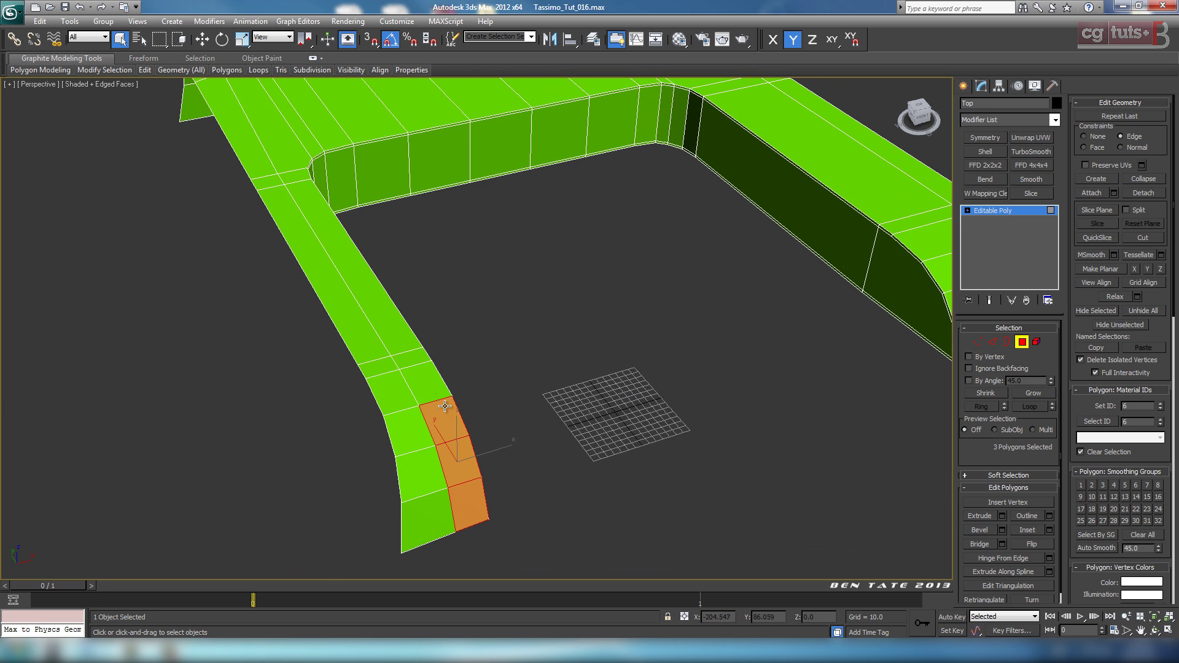
pyautogui.keyDown('ctrl'); pyautogui.click(427, 387); pyautogui.keyUp('ctrl')
pyautogui.keyDown('ctrl'); pyautogui.click(409, 361); pyautogui.keyUp('ctrl')
pyautogui.keyDown('ctrl'); pyautogui.click(391, 329); pyautogui.keyUp('ctrl')
# Add the top polygons of the crosspiece between the two legs to the selection, leaving out the strips along the outer sides.
pyautogui.keyDown('alt'); pyautogui.moveTo(437, 289); pyautogui.dragTo(385, 438, button='middle'); pyautogui.keyUp('alt')
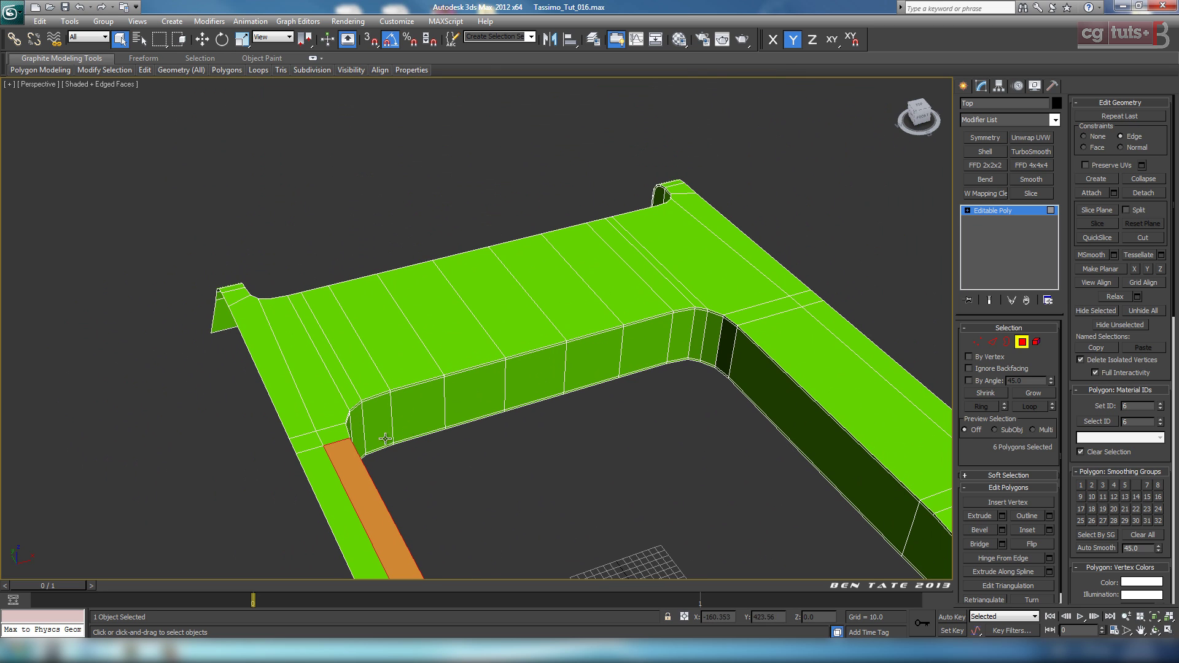
pyautogui.keyDown('ctrl'); pyautogui.click(331, 408); pyautogui.keyUp('ctrl')
pyautogui.keyDown('ctrl'); pyautogui.click(346, 393); pyautogui.keyUp('ctrl')
pyautogui.keyDown('ctrl'); pyautogui.click(367, 378); pyautogui.keyUp('ctrl')
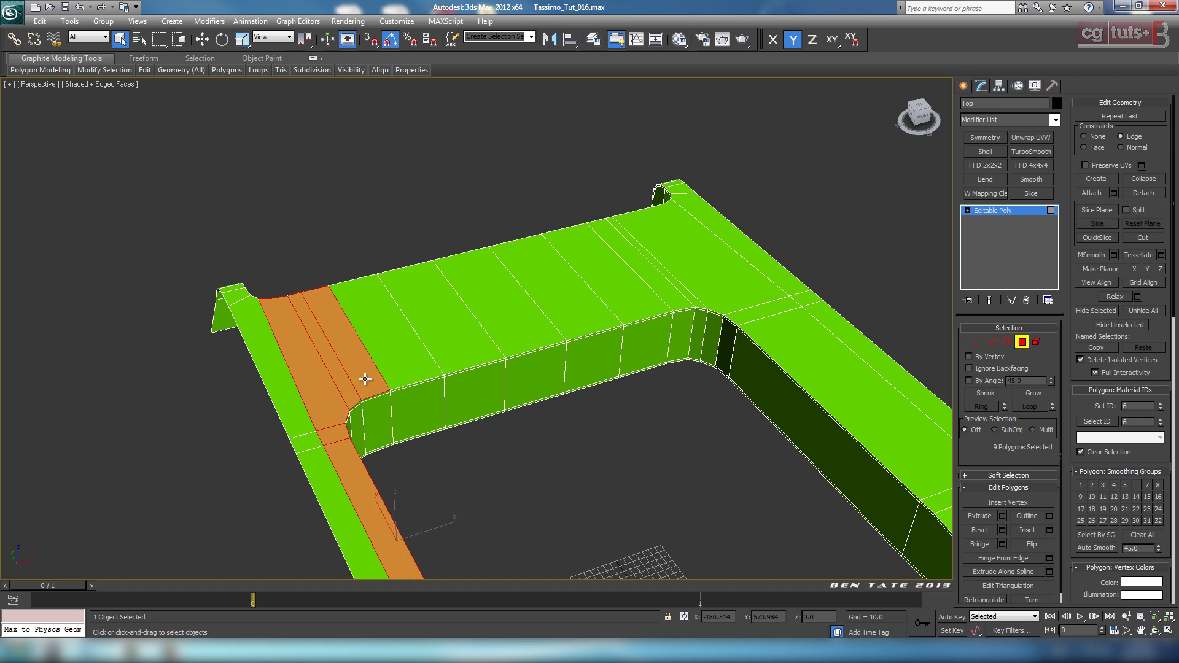
pyautogui.keyDown('ctrl'); pyautogui.click(417, 356); pyautogui.keyUp('ctrl')
pyautogui.keyDown('ctrl'); pyautogui.click(461, 343); pyautogui.keyUp('ctrl')
pyautogui.keyDown('ctrl'); pyautogui.click(515, 335); pyautogui.keyUp('ctrl')
pyautogui.keyDown('ctrl'); pyautogui.click(577, 319); pyautogui.keyUp('ctrl')
pyautogui.keyDown('ctrl'); pyautogui.click(625, 300); pyautogui.keyUp('ctrl')
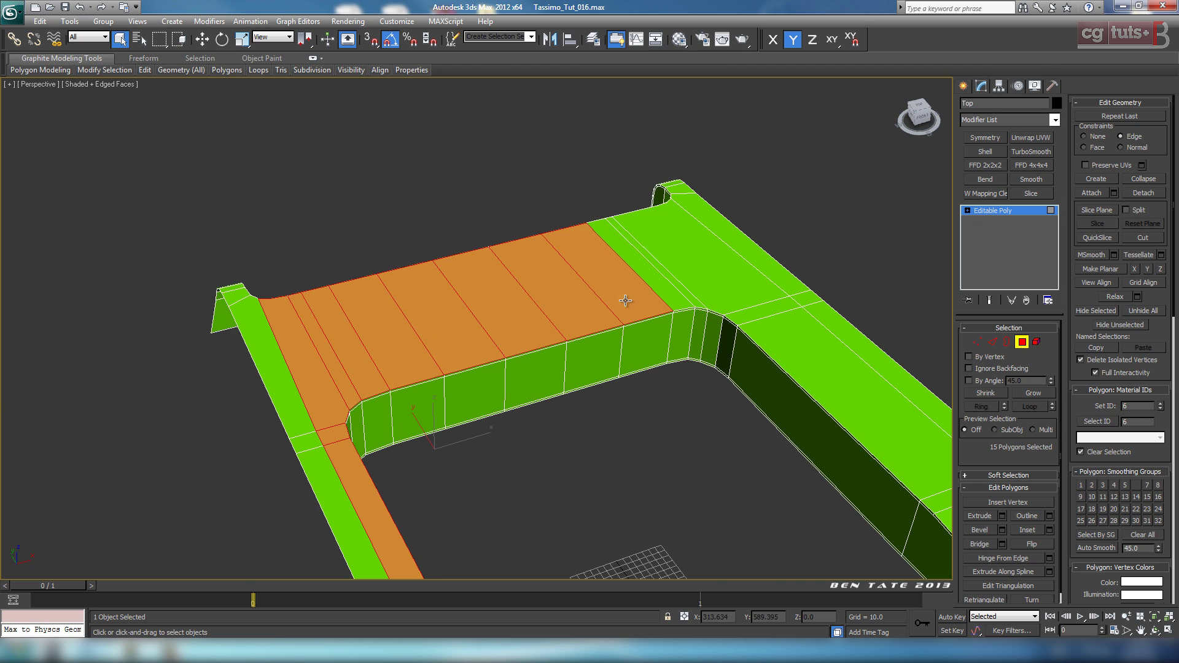
pyautogui.keyDown('ctrl'); pyautogui.click(716, 298); pyautogui.keyUp('ctrl')
pyautogui.keyDown('ctrl'); pyautogui.click(761, 310); pyautogui.keyUp('ctrl')
# Add the wider leg's inner strip of top polygons to the selection, down to its curved tip.
pyautogui.keyDown('ctrl'); pyautogui.click(778, 344); pyautogui.keyUp('ctrl')
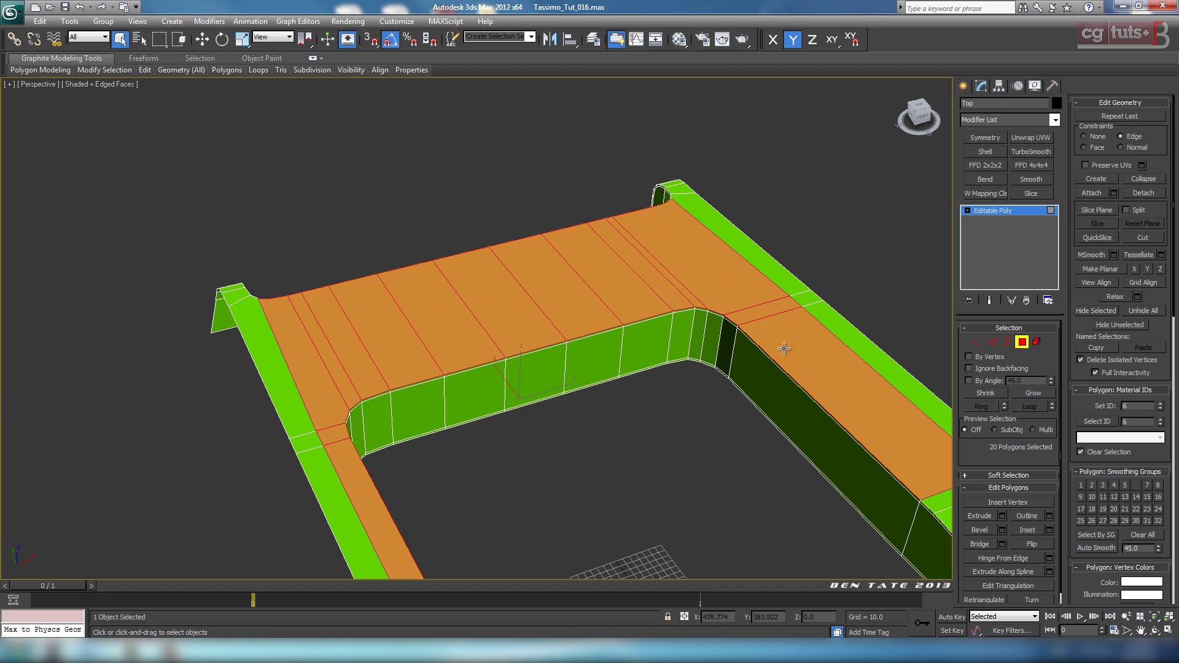
pyautogui.keyDown('alt'); pyautogui.moveTo(779, 344); pyautogui.dragTo(683, 372, button='middle'); pyautogui.keyUp('alt')
pyautogui.keyDown('ctrl'); pyautogui.click(679, 389); pyautogui.keyUp('ctrl')
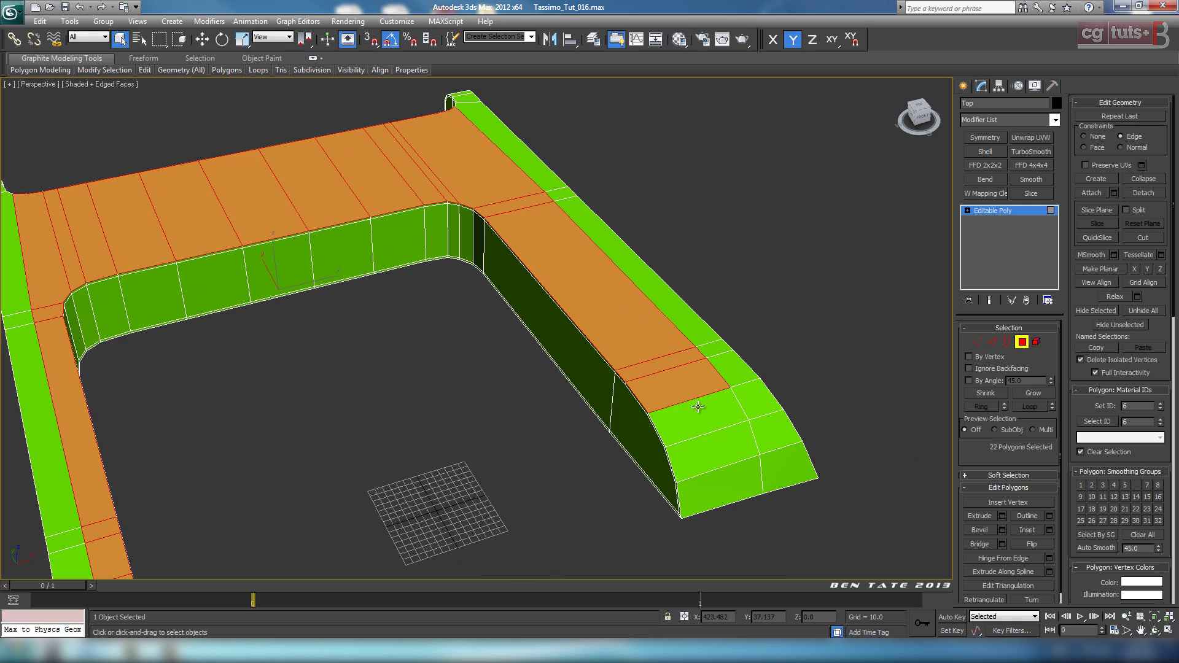
pyautogui.keyDown('ctrl'); pyautogui.click(694, 424); pyautogui.keyUp('ctrl')
pyautogui.keyDown('ctrl'); pyautogui.click(711, 455); pyautogui.keyUp('ctrl')
pyautogui.keyDown('ctrl'); pyautogui.click(723, 489); pyautogui.keyUp('ctrl')
# Examine the selected top surface and its border along the inset walls and short feet from several angles.
pyautogui.scroll(-3, 503, 476)
pyautogui.keyDown('alt'); pyautogui.moveTo(503, 476); pyautogui.dragTo(645, 461, button='middle'); pyautogui.keyUp('alt')
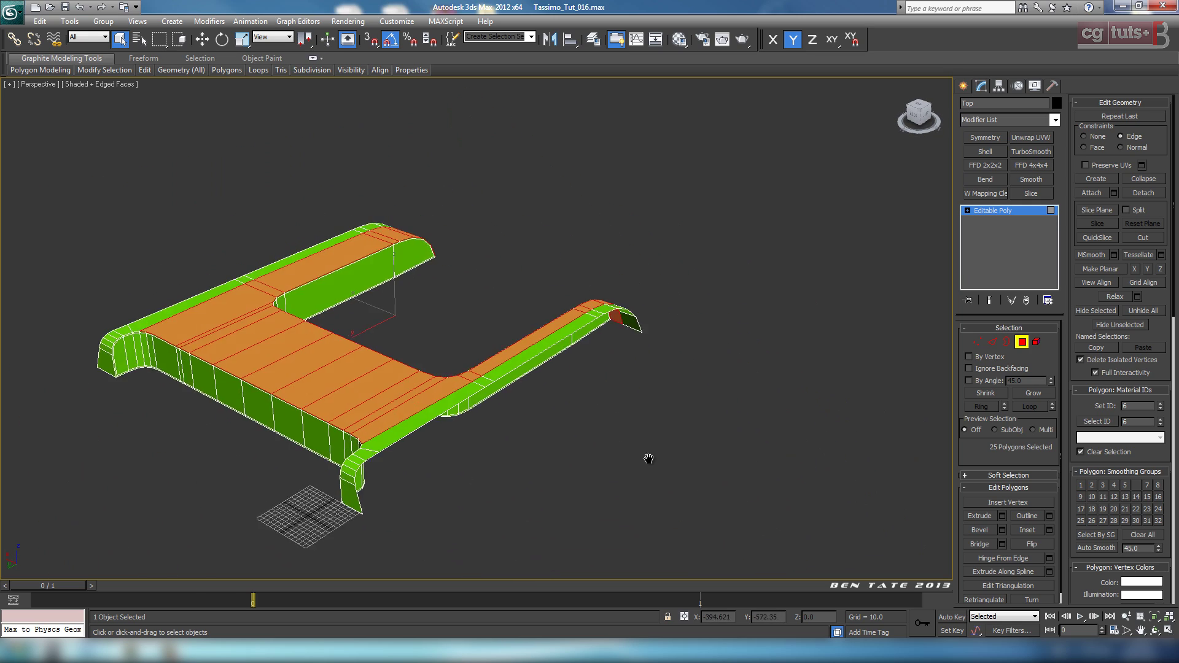
pyautogui.scroll(4, 647, 407)
pyautogui.keyDown('alt'); pyautogui.moveTo(631, 450); pyautogui.dragTo(505, 393, button='middle'); pyautogui.keyUp('alt')
pyautogui.keyDown('alt'); pyautogui.moveTo(590, 439); pyautogui.dragTo(639, 472, button='middle'); pyautogui.keyUp('alt')
pyautogui.moveTo(639, 473); pyautogui.dragTo(412, 543, button='middle')
pyautogui.scroll(4, 553, 488)
pyautogui.moveTo(582, 481); pyautogui.dragTo(670, 473, button='middle')
pyautogui.scroll(-10, 641, 501)
# In the top view, select the edges running across the crosspiece's depth, from one outer side to the other.
pyautogui.click(995, 344)
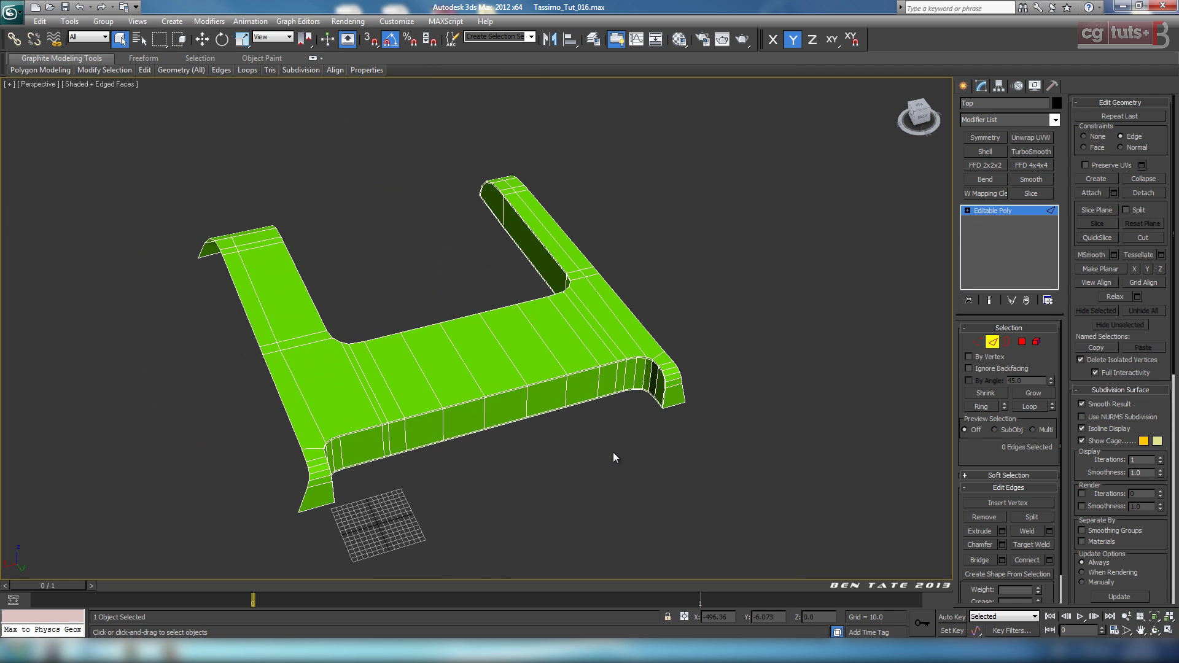
pyautogui.hotkey('alt', 'w')
pyautogui.middleClick(400, 248)
pyautogui.hotkey('alt', 'w')
pyautogui.moveTo(431, 261); pyautogui.dragTo(438, 391, button='middle')
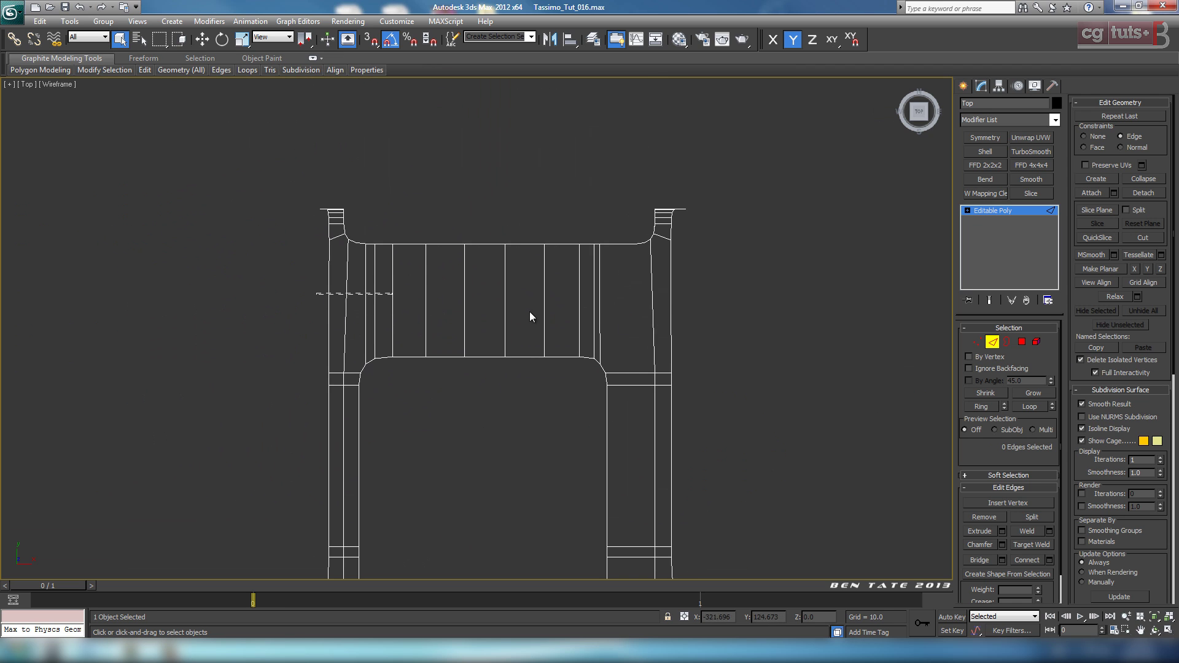
pyautogui.moveTo(530, 311); pyautogui.dragTo(706, 320)
# Connect the selected edges with one segment and make the new edge row planar along Y.
pyautogui.hotkey('alt', 'w')
pyautogui.middleClick(807, 498)
pyautogui.middleClick(366, 241)
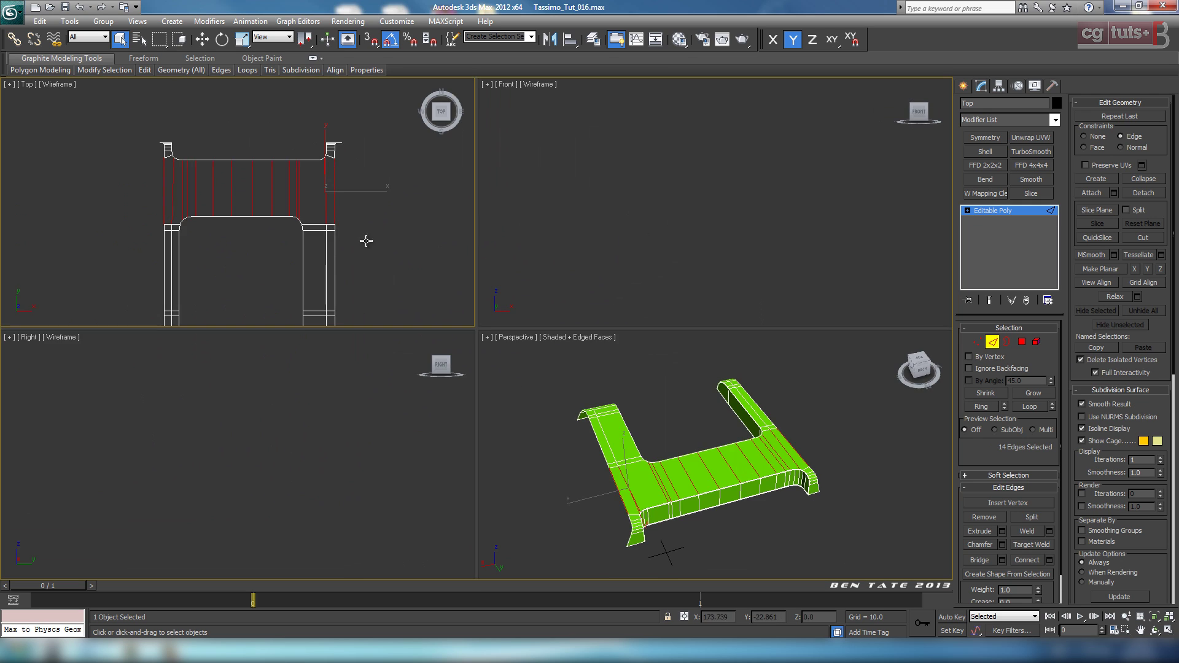
pyautogui.hotkey('alt', 'w')
pyautogui.click(1049, 560)
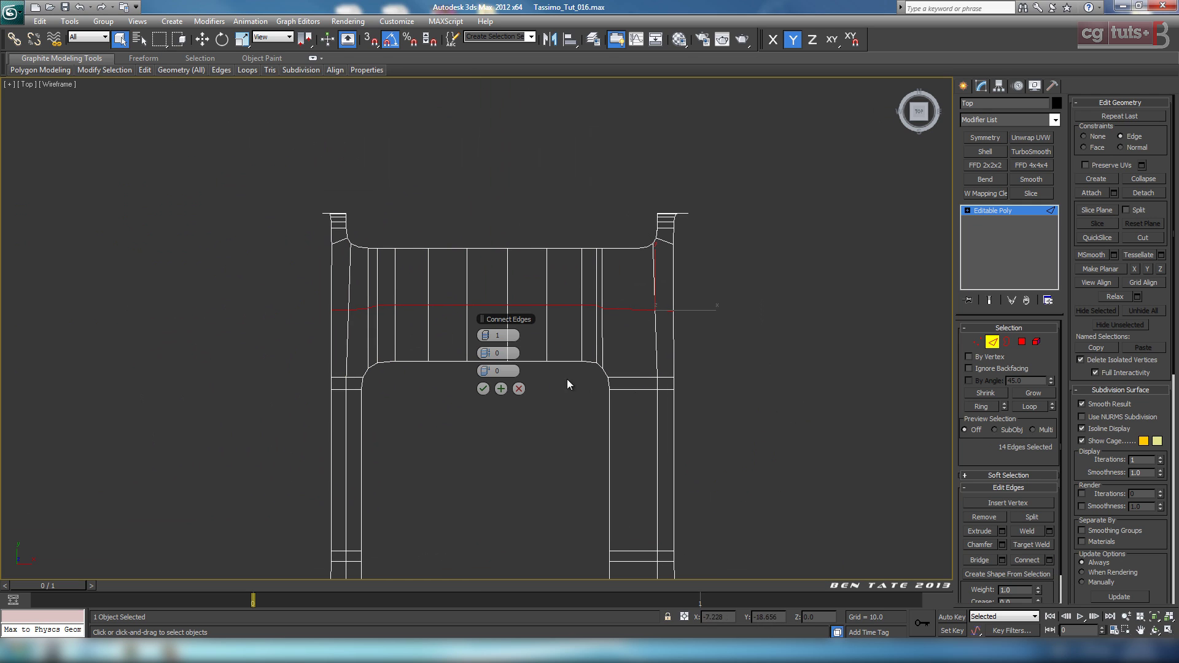
pyautogui.click(483, 389)
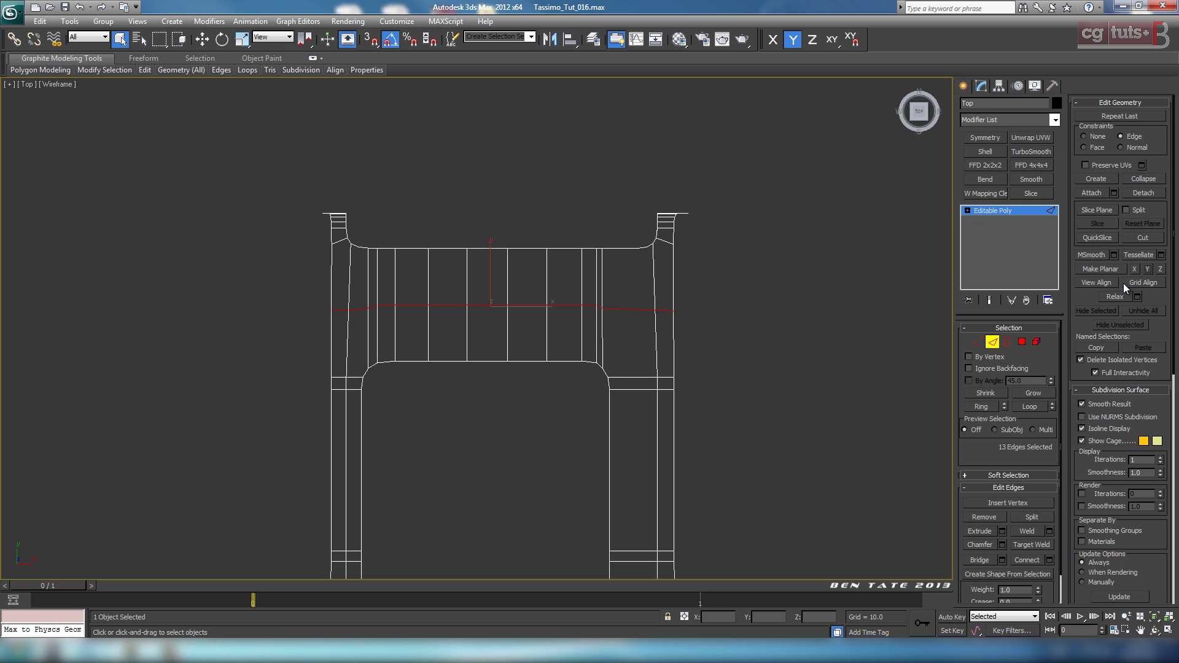
pyautogui.click(1160, 269)
pyautogui.hotkey('ctrl', 'z')
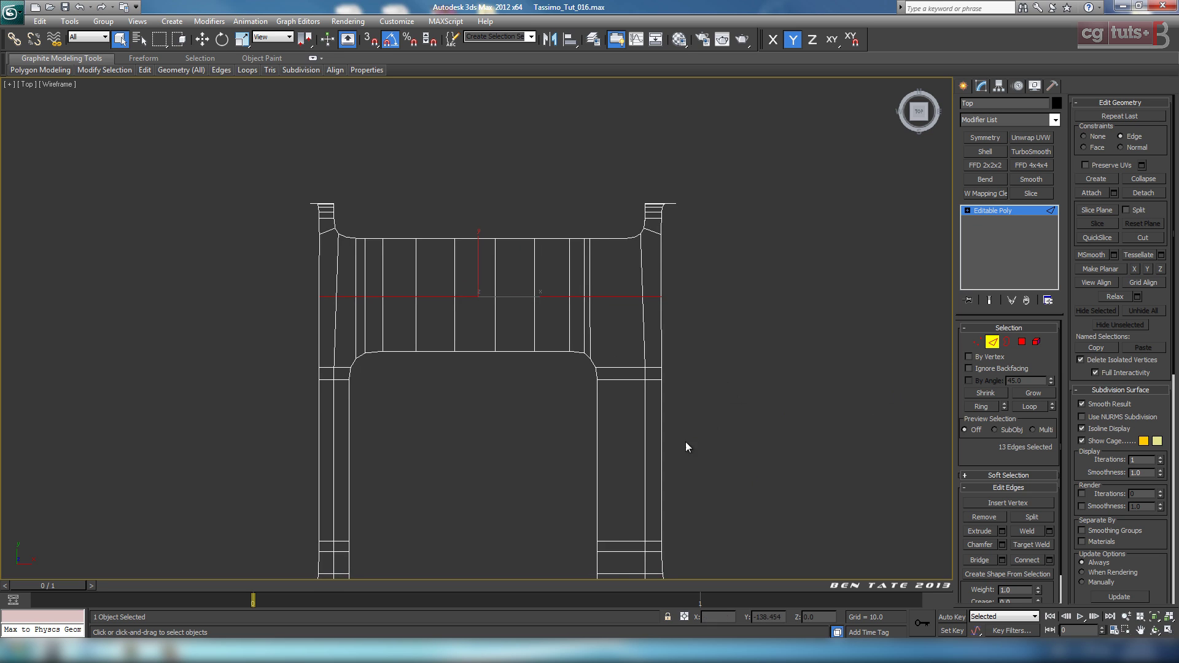
# Return to the top surface's polygon selection and deselect the polygons between the new edge row and the short feet.
pyautogui.hotkey('alt', 'w')
pyautogui.rightClick(703, 470)
pyautogui.hotkey('alt', 'w')
pyautogui.moveTo(662, 458); pyautogui.dragTo(708, 480, button='middle')
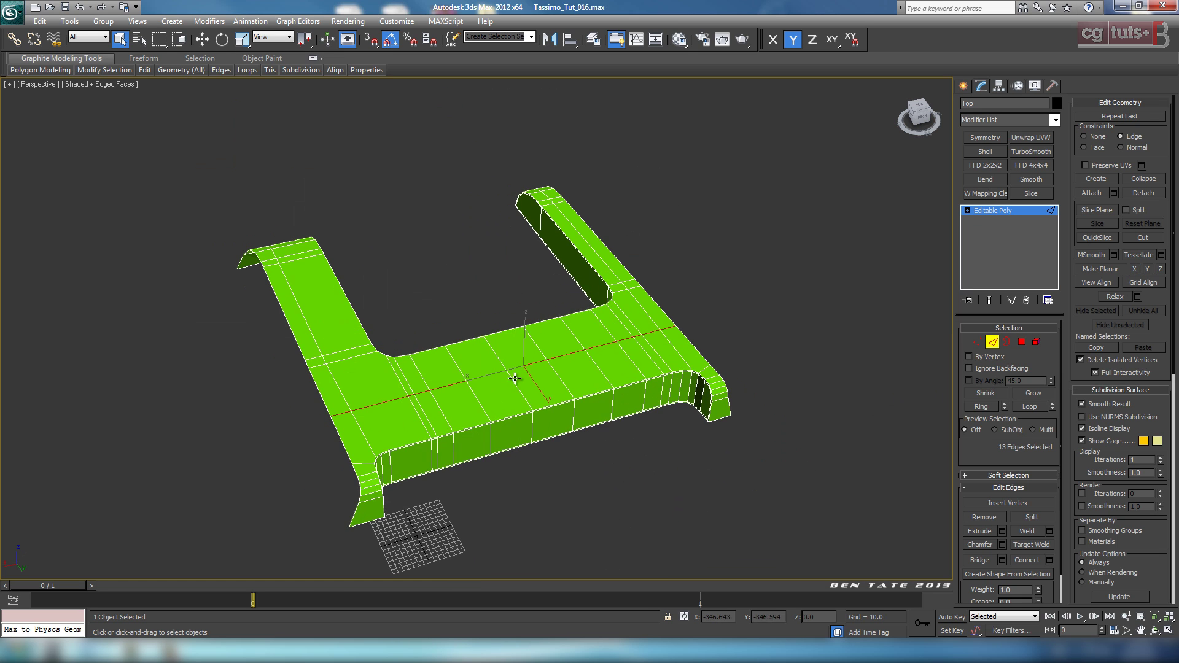
pyautogui.scroll(4, 754, 311)
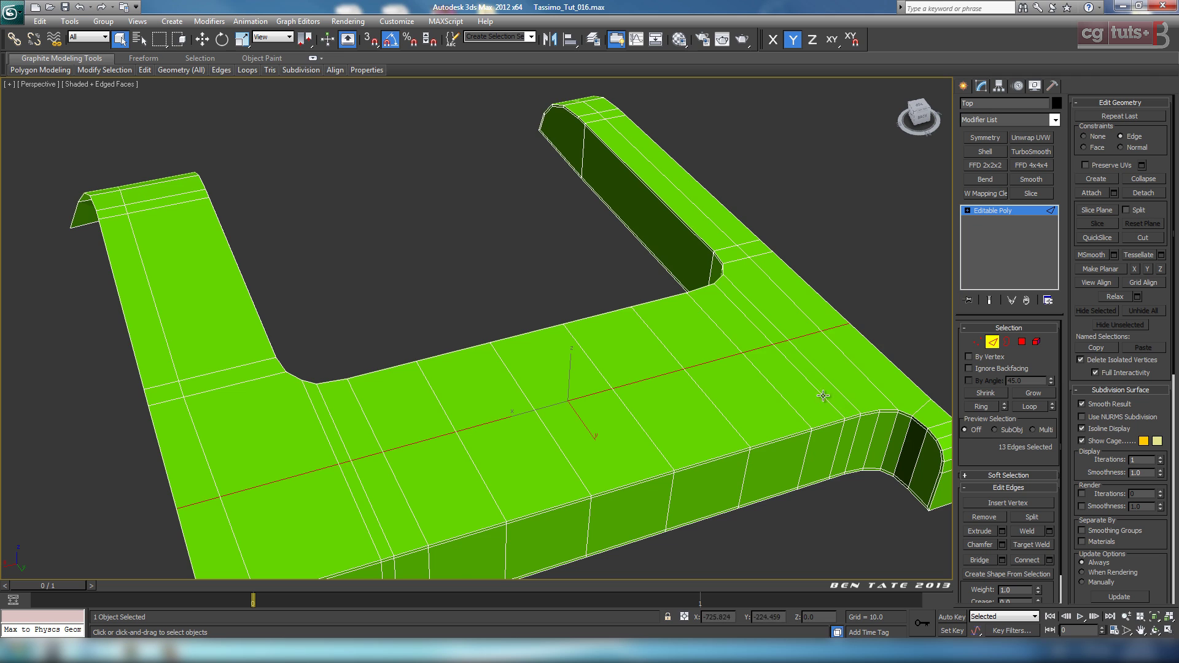
pyautogui.moveTo(823, 396); pyautogui.dragTo(909, 390, button='middle')
pyautogui.keyDown('ctrl'); pyautogui.click(1021, 342); pyautogui.keyUp('ctrl')
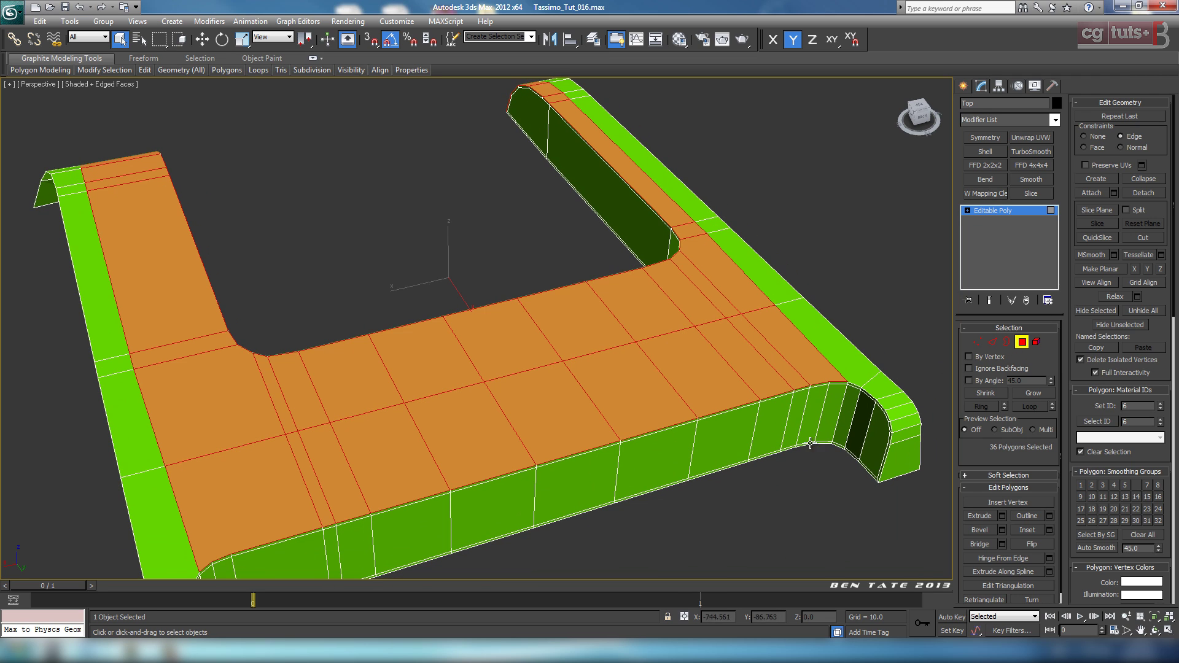
pyautogui.hotkey('alt', 'w')
pyautogui.rightClick(371, 183)
pyautogui.hotkey('alt', 'w')
pyautogui.keyDown('alt'); pyautogui.moveTo(274, 162); pyautogui.dragTo(653, 227); pyautogui.keyUp('alt')
# Inset the remaining selected top polygons of both legs and the adjoining half of the crosspiece.
pyautogui.hotkey('alt', 'w')
pyautogui.rightClick(799, 482)
pyautogui.hotkey('alt', 'w')
pyautogui.moveTo(471, 409); pyautogui.dragTo(627, 528, button='middle')
pyautogui.scroll(4, 632, 503)
pyautogui.keyDown('alt'); pyautogui.moveTo(642, 459); pyautogui.dragTo(722, 519, button='middle'); pyautogui.keyUp('alt')
pyautogui.click(1049, 529)
pyautogui.moveTo(725, 402); pyautogui.dragTo(647, 465, button='middle')
pyautogui.click(484, 371)
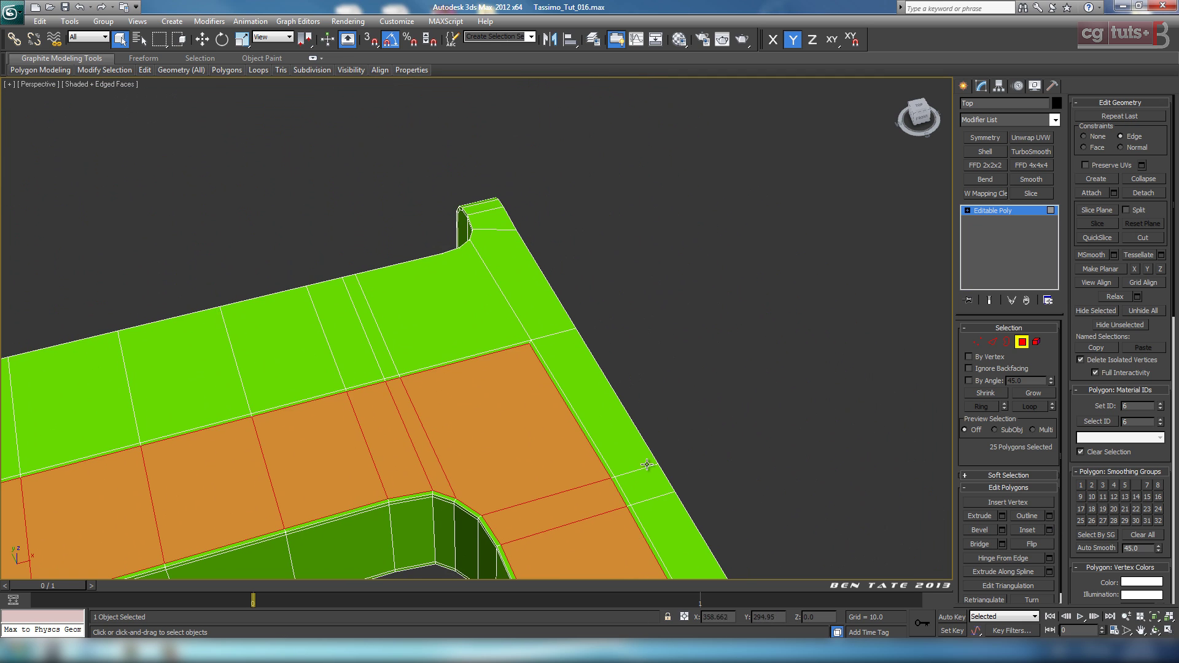
# In the top view, select the inner inset edges meeting at one corner between the crosspiece's edge row and the leg.
pyautogui.press('t')
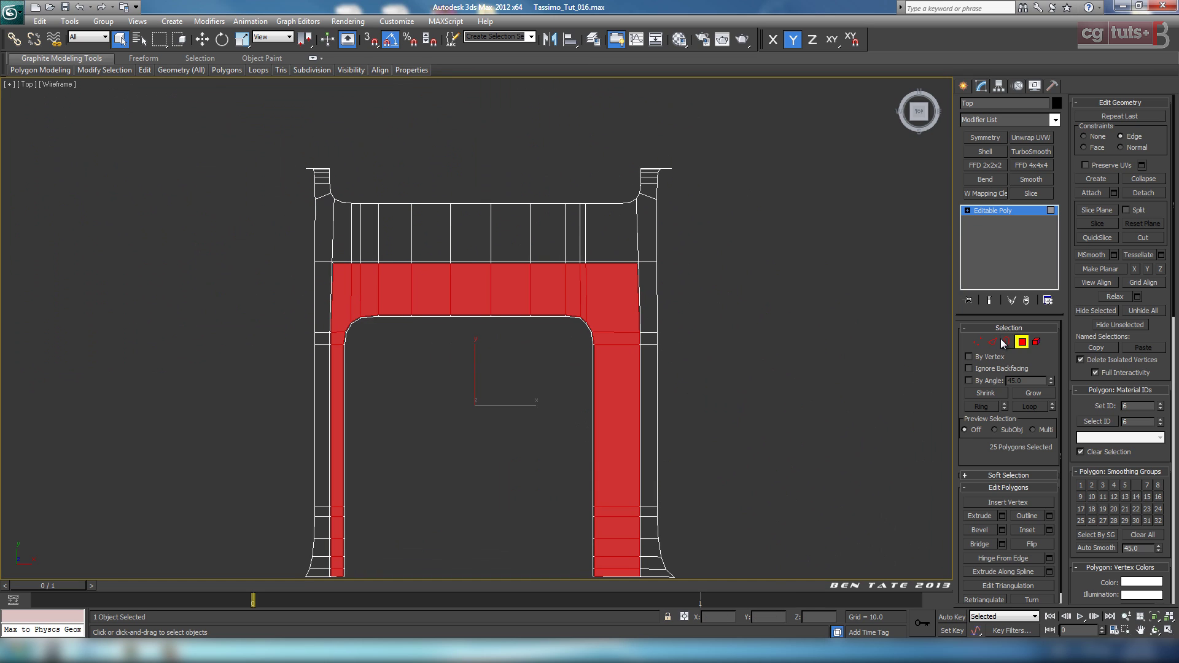
pyautogui.click(976, 342)
pyautogui.moveTo(755, 392); pyautogui.dragTo(765, 359, button='middle')
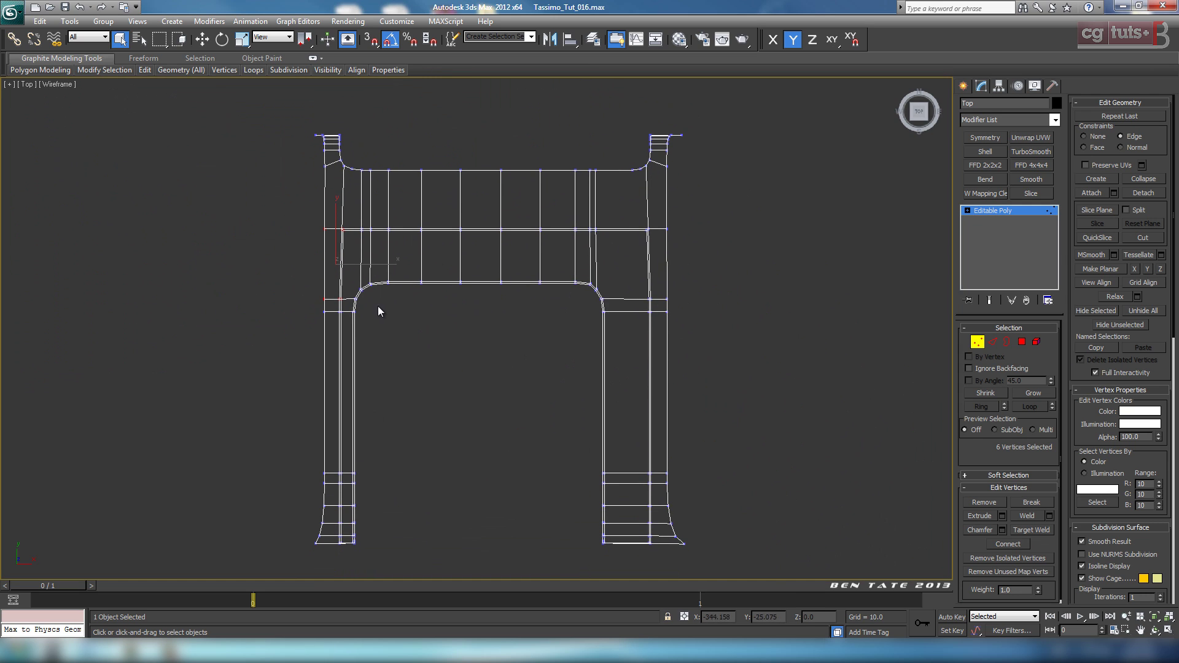
pyautogui.moveTo(378, 305); pyautogui.dragTo(402, 434, button='middle')
pyautogui.scroll(5, 430, 415)
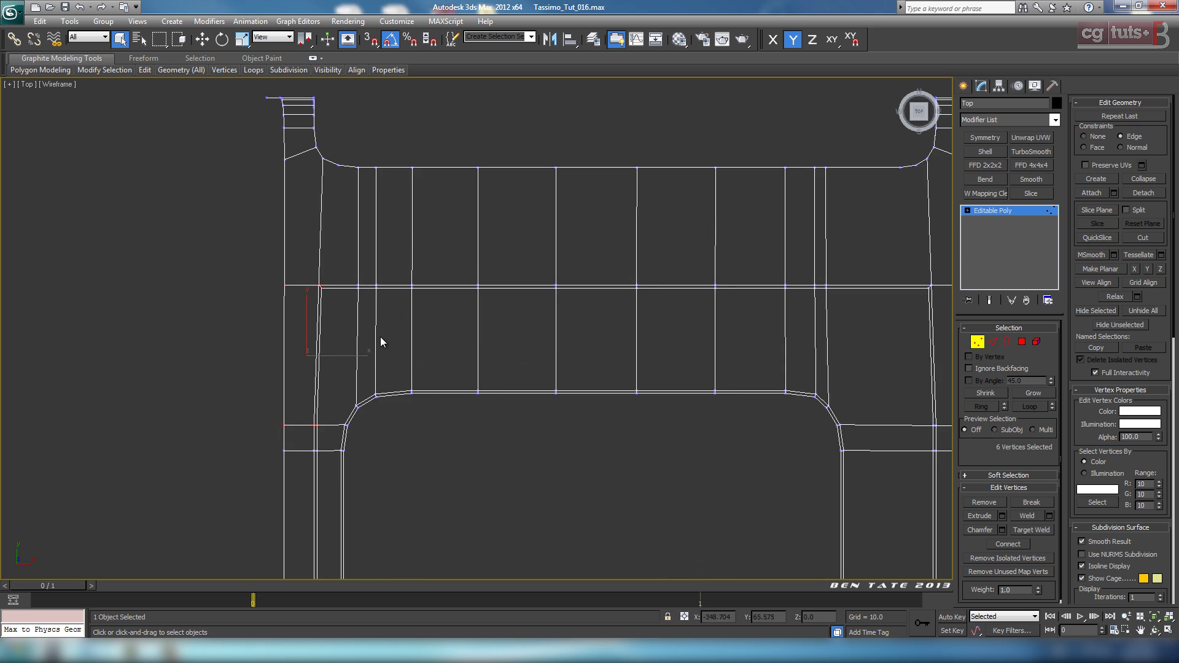
pyautogui.scroll(6, 476, 368)
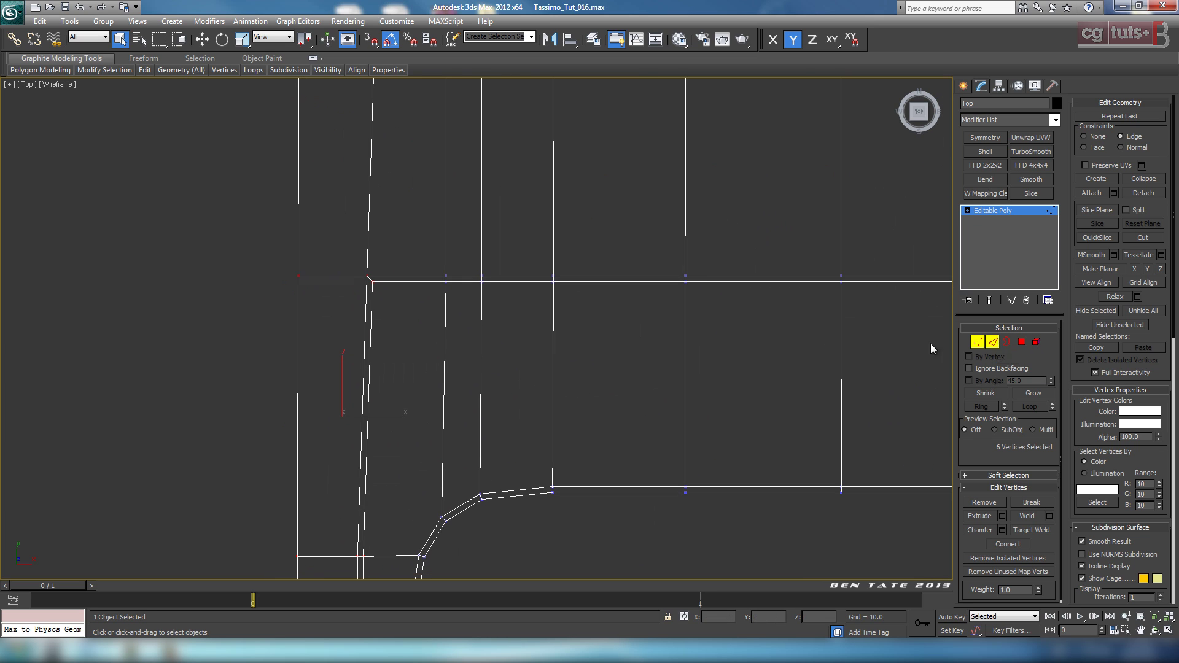
pyautogui.press('2')
pyautogui.click(397, 280)
pyautogui.keyDown('ctrl'); pyautogui.click(369, 300); pyautogui.keyUp('ctrl')
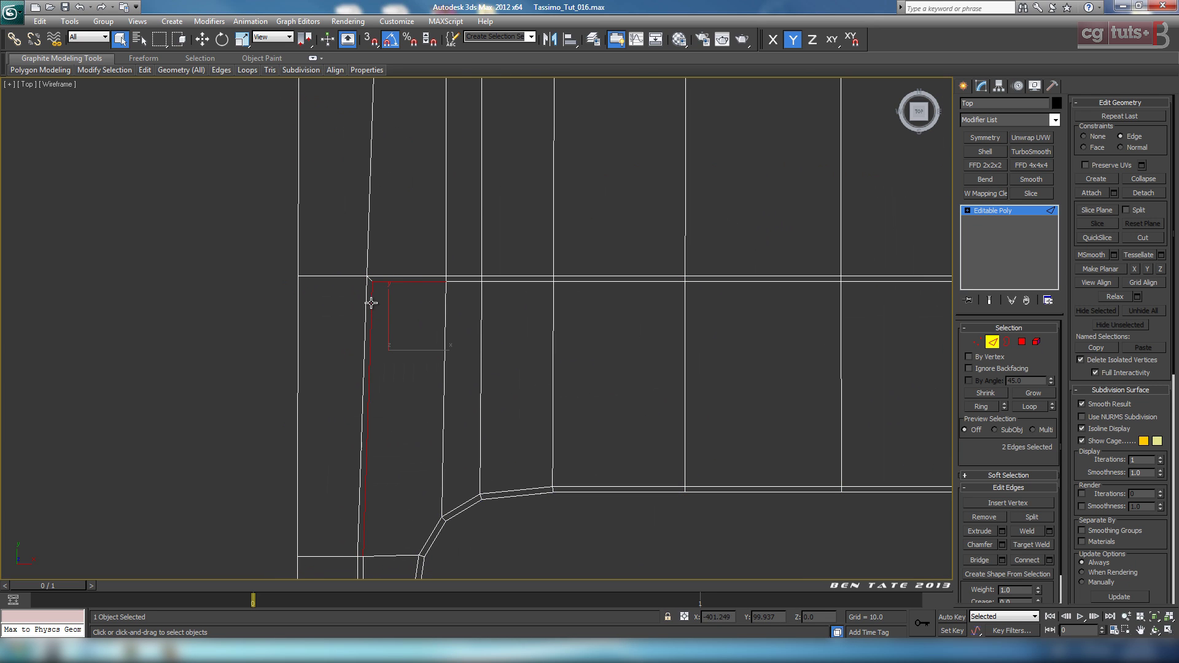
# Add the matching inset edge on the opposite leg and extend the selection to full edge loops.
pyautogui.moveTo(425, 325); pyautogui.dragTo(259, 323, button='middle')
pyautogui.scroll(-4, 672, 360)
pyautogui.moveTo(759, 354); pyautogui.dragTo(429, 359, button='middle')
pyautogui.scroll(4, 467, 362)
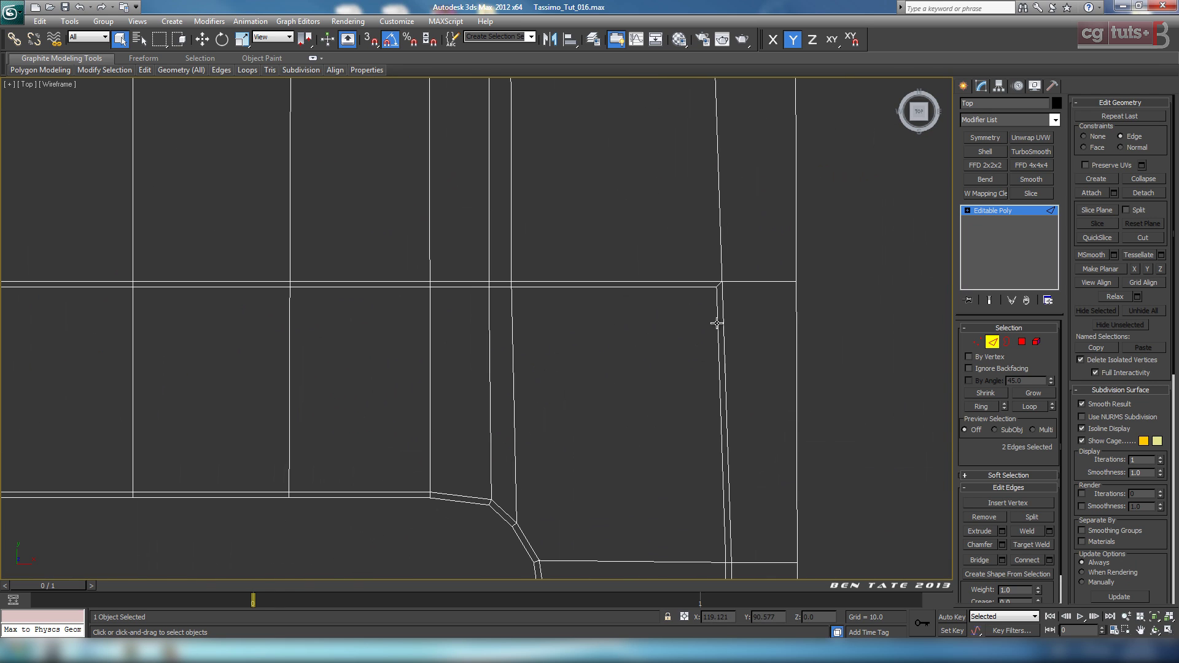
pyautogui.click(718, 320)
pyautogui.click(1028, 406)
# Remove the selected inset loops along the crosspiece and legs, and select the remaining inset edge at the leg's end.
pyautogui.moveTo(823, 403); pyautogui.dragTo(831, 402, button='middle')
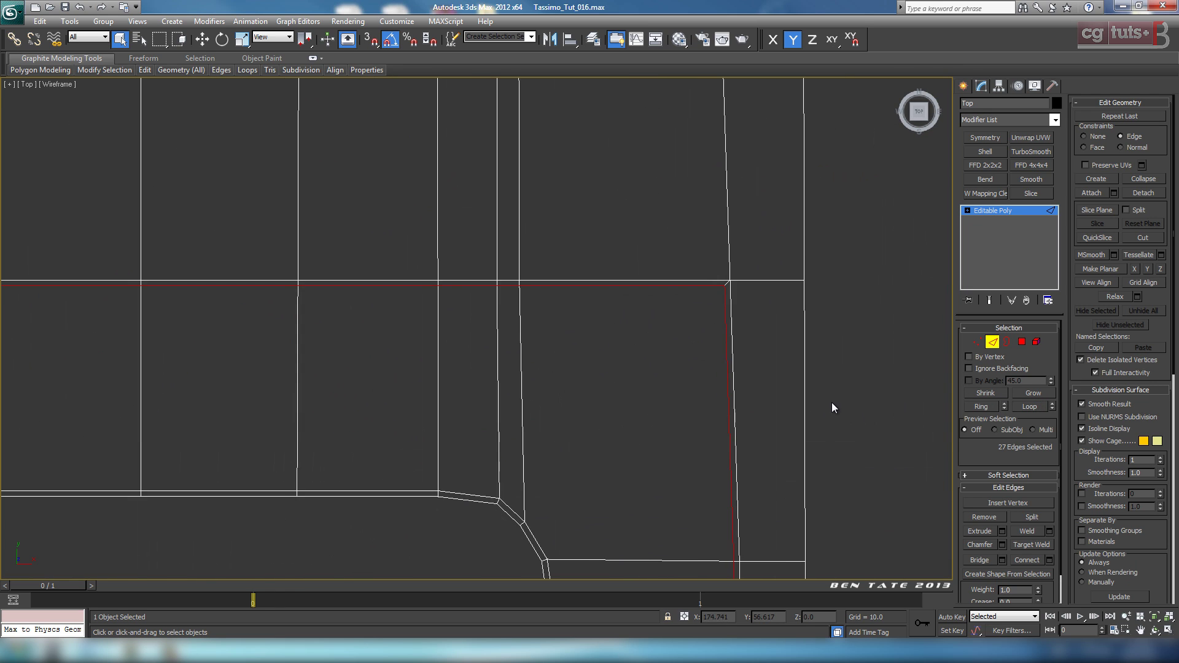
pyautogui.scroll(-8, 831, 403)
pyautogui.moveTo(682, 365); pyautogui.dragTo(711, 235, button='middle')
pyautogui.moveTo(695, 282); pyautogui.dragTo(722, 382, button='middle')
pyautogui.scroll(4, 456, 371)
pyautogui.hotkey('alt', 'w')
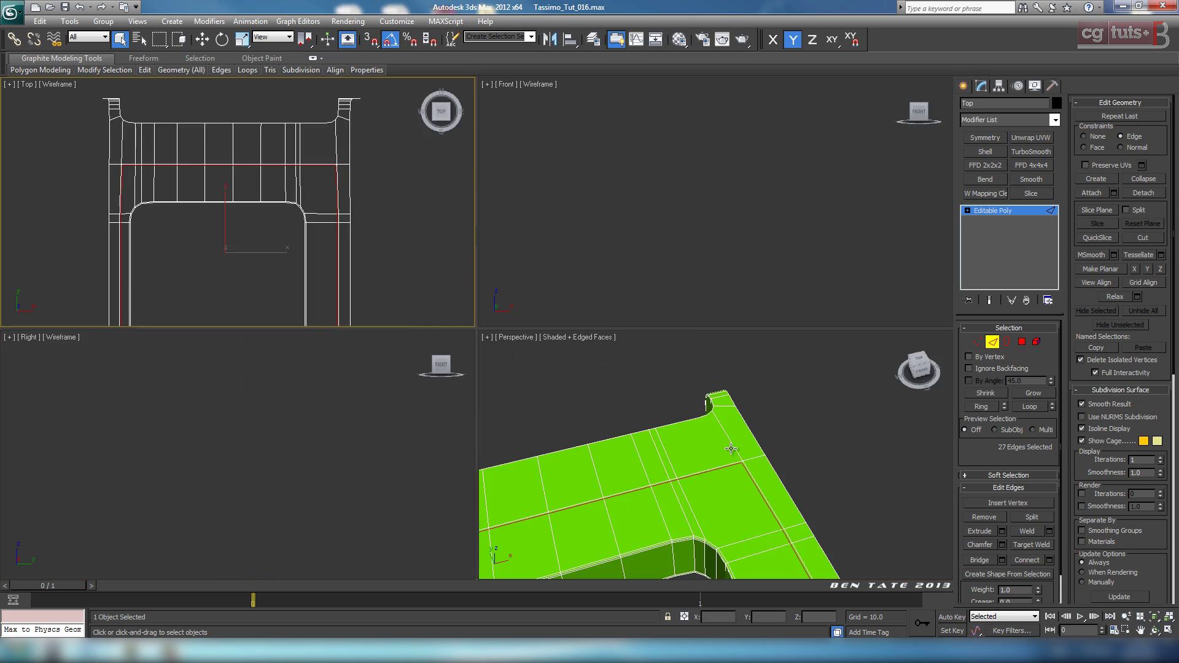
pyautogui.middleClick(710, 461)
pyautogui.hotkey('alt', 'w')
pyautogui.moveTo(710, 461); pyautogui.dragTo(589, 294, button='middle')
pyautogui.moveTo(594, 426); pyautogui.dragTo(568, 294, button='middle')
pyautogui.moveTo(609, 408); pyautogui.dragTo(606, 387, button='middle')
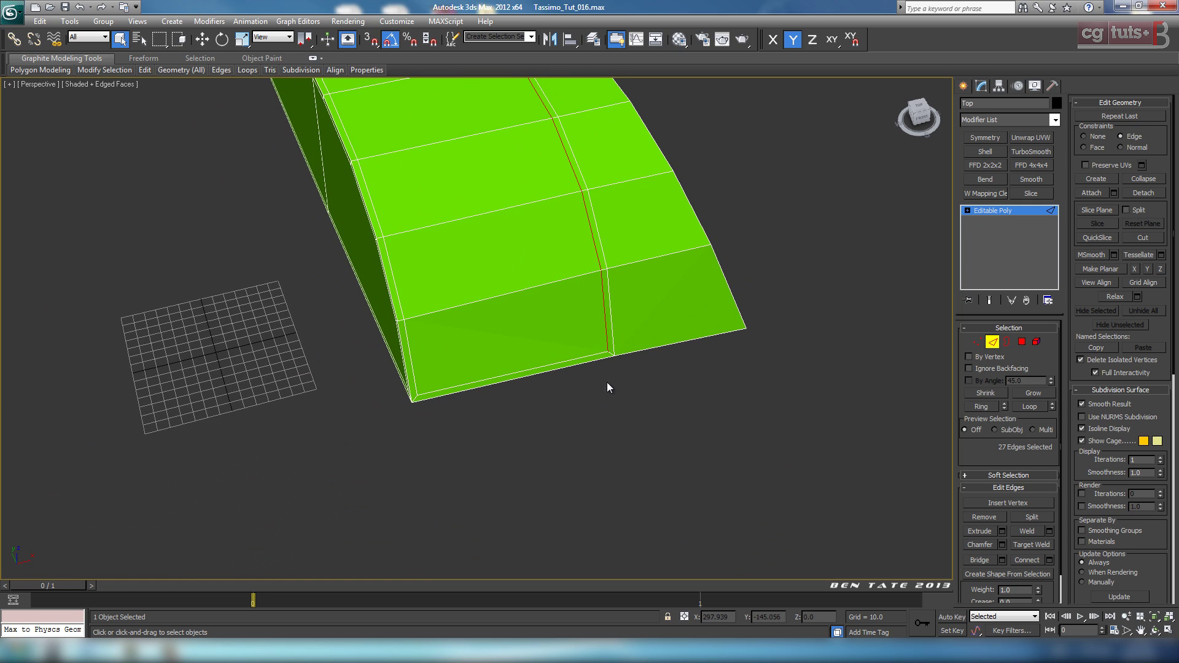
pyautogui.click(599, 372)
pyautogui.click(433, 390)
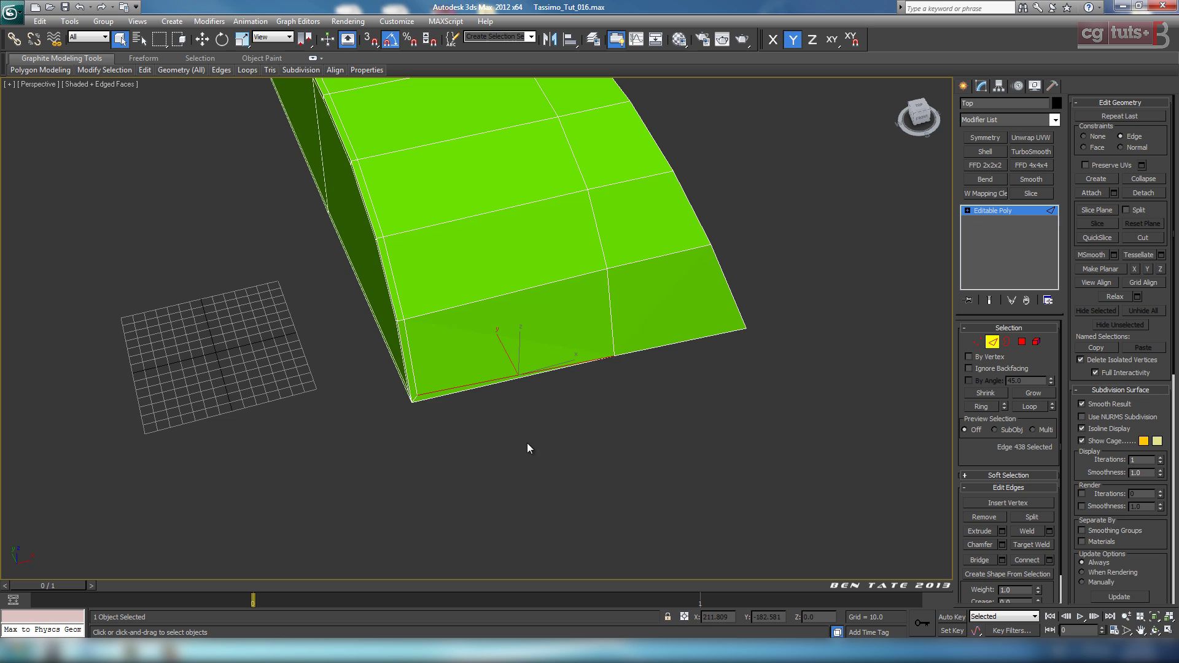
# In the top view, select the polygons of the crosspiece's other half together with both short feet.
pyautogui.moveTo(527, 444); pyautogui.dragTo(510, 414, button='middle')
pyautogui.scroll(-5, 511, 414)
pyautogui.moveTo(491, 368); pyautogui.dragTo(618, 460, button='middle')
pyautogui.scroll(3, 559, 396)
pyautogui.keyDown('alt'); pyautogui.moveTo(558, 396); pyautogui.dragTo(703, 456, button='middle'); pyautogui.keyUp('alt')
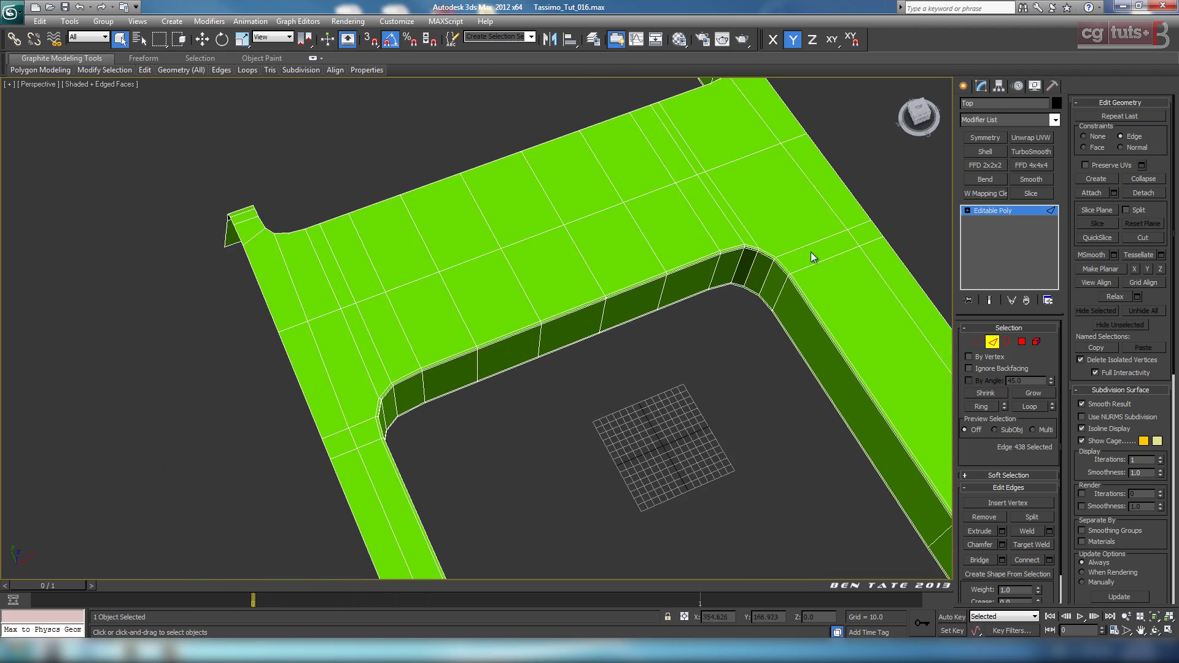
pyautogui.moveTo(505, 472); pyautogui.dragTo(735, 349, button='middle')
pyautogui.scroll(-3, 570, 440)
pyautogui.hotkey('alt', 'w')
pyautogui.middleClick(345, 237)
pyautogui.hotkey('alt', 'w')
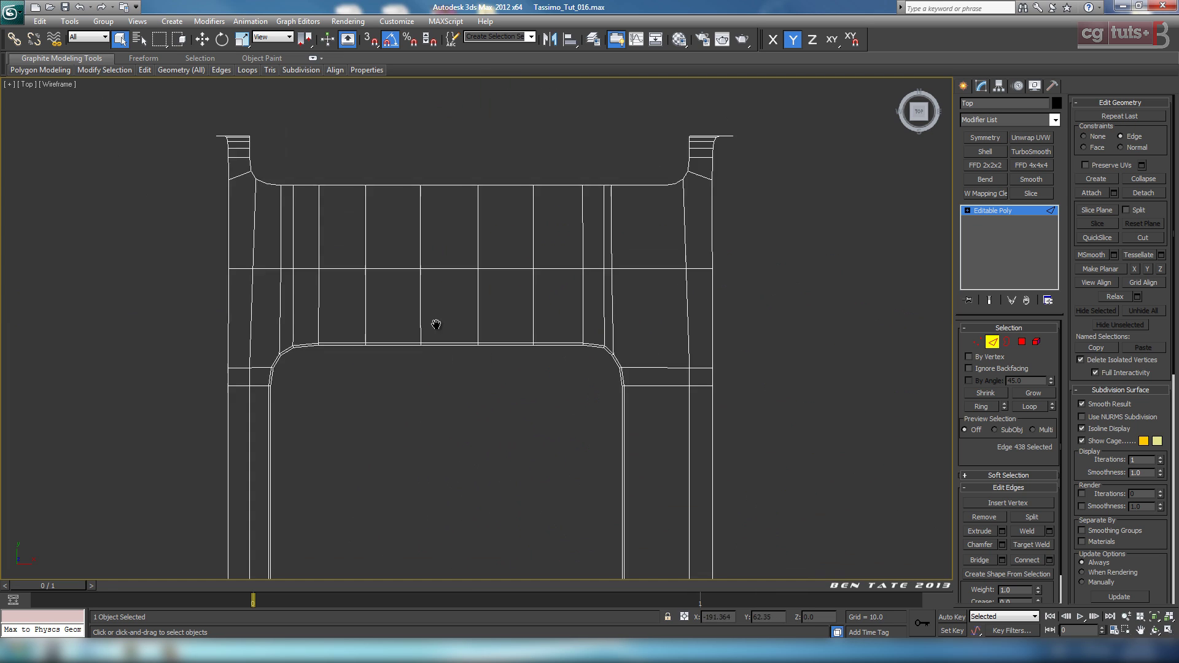
pyautogui.moveTo(437, 324); pyautogui.dragTo(479, 416, button='middle')
pyautogui.moveTo(860, 339); pyautogui.dragTo(861, 339)
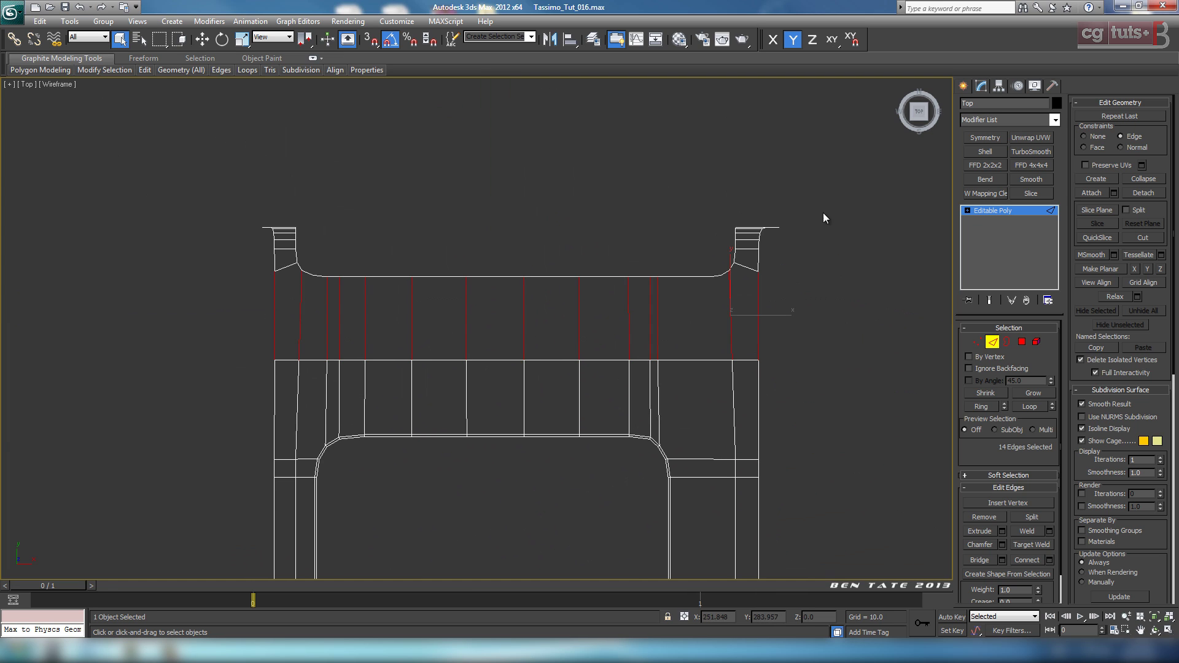
pyautogui.click(1020, 342)
pyautogui.moveTo(237, 298); pyautogui.dragTo(834, 278)
pyautogui.keyDown('ctrl'); pyautogui.moveTo(751, 282); pyautogui.dragTo(749, 281); pyautogui.keyUp('ctrl')
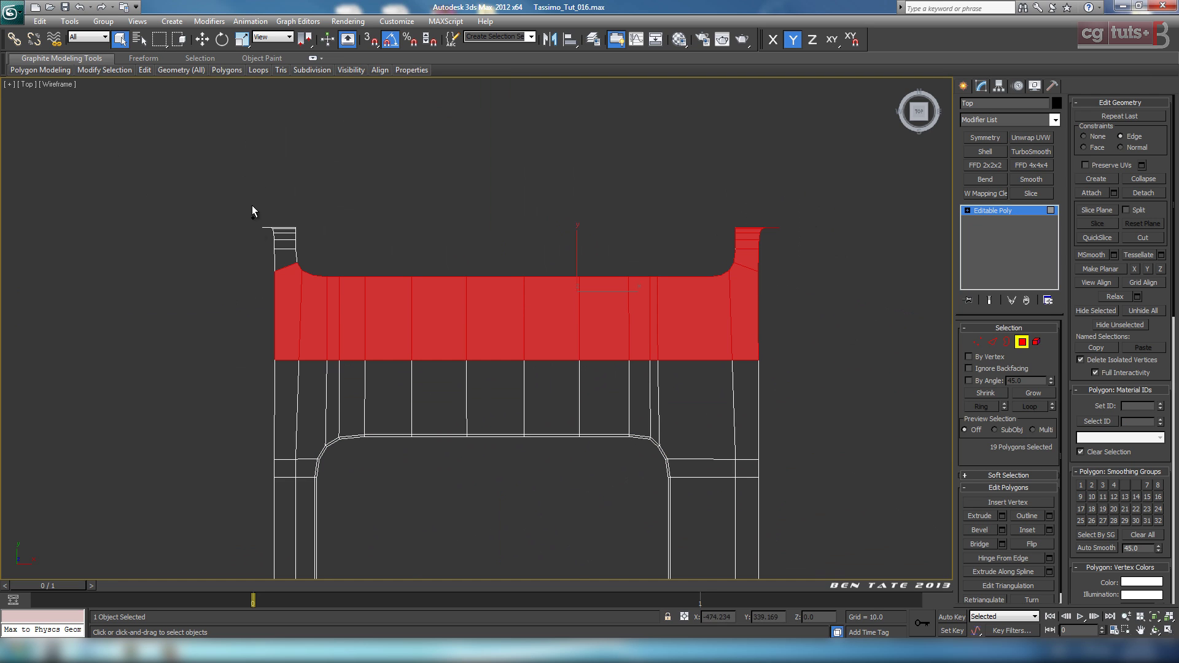
pyautogui.keyDown('ctrl'); pyautogui.moveTo(281, 299); pyautogui.dragTo(281, 299); pyautogui.keyUp('ctrl')
# Inset the selected polygons of the crosspiece half and short feet by 2.5.
pyautogui.press('p')
pyautogui.keyDown('alt'); pyautogui.moveTo(775, 485); pyautogui.dragTo(671, 325, button='middle'); pyautogui.keyUp('alt')
pyautogui.scroll(5, 666, 400)
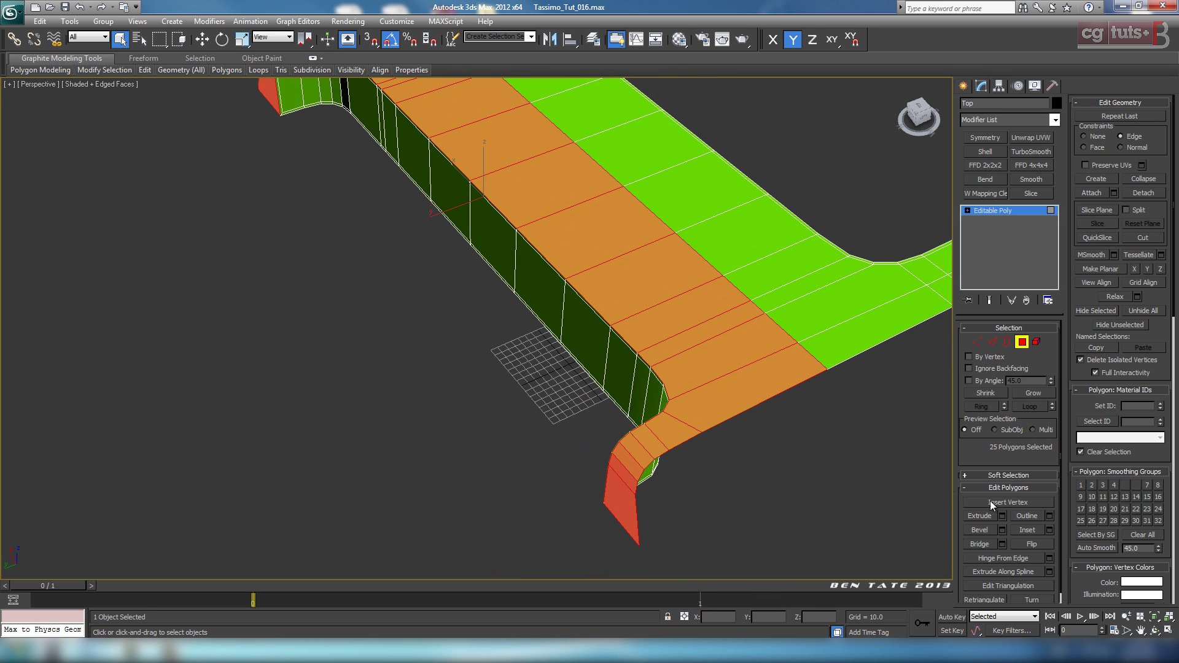
pyautogui.click(1049, 530)
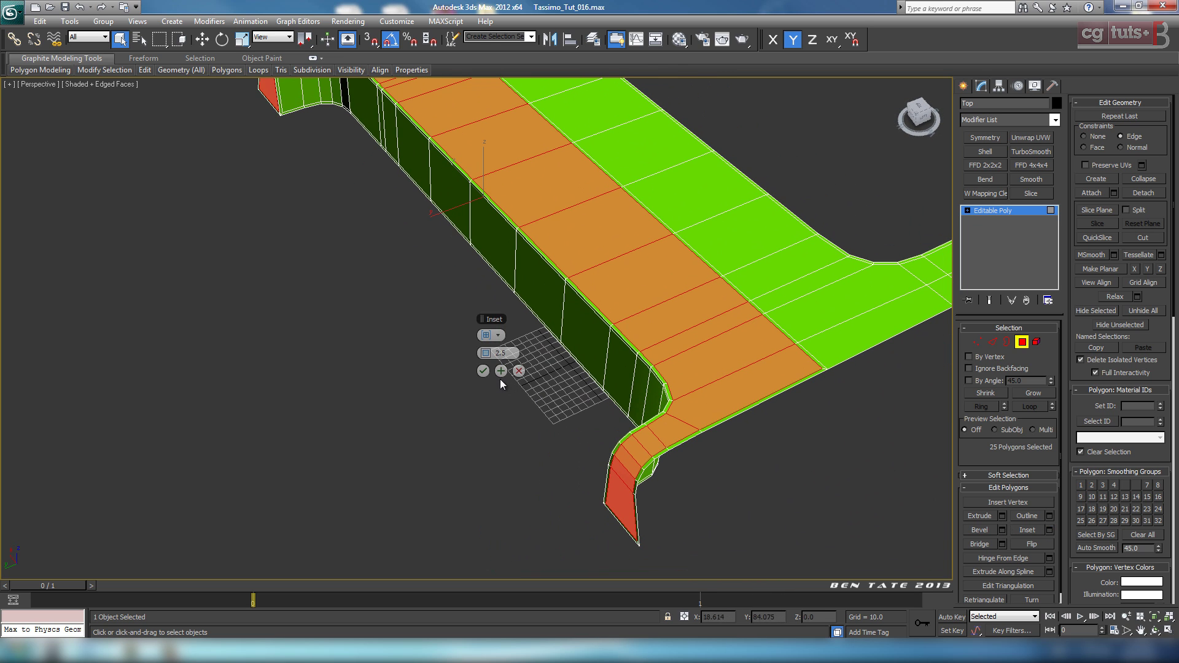
pyautogui.click(483, 370)
# In the top view, select the two inner inset edges meeting at one outer corner of the crosspiece half.
pyautogui.keyDown('alt'); pyautogui.moveTo(632, 424); pyautogui.dragTo(606, 379, button='middle'); pyautogui.keyUp('alt')
pyautogui.hotkey('alt', 'w')
pyautogui.rightClick(292, 109)
pyautogui.hotkey('alt', 'w')
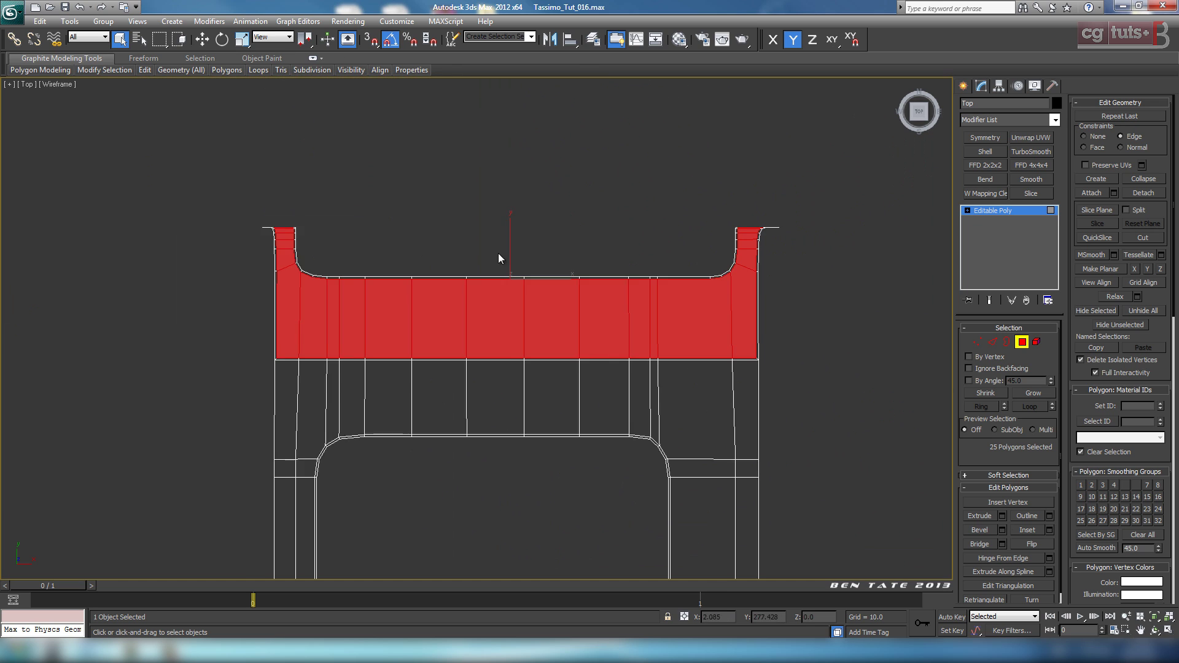
pyautogui.moveTo(499, 253); pyautogui.dragTo(463, 259, button='middle')
pyautogui.click(992, 341)
pyautogui.scroll(8, 675, 357)
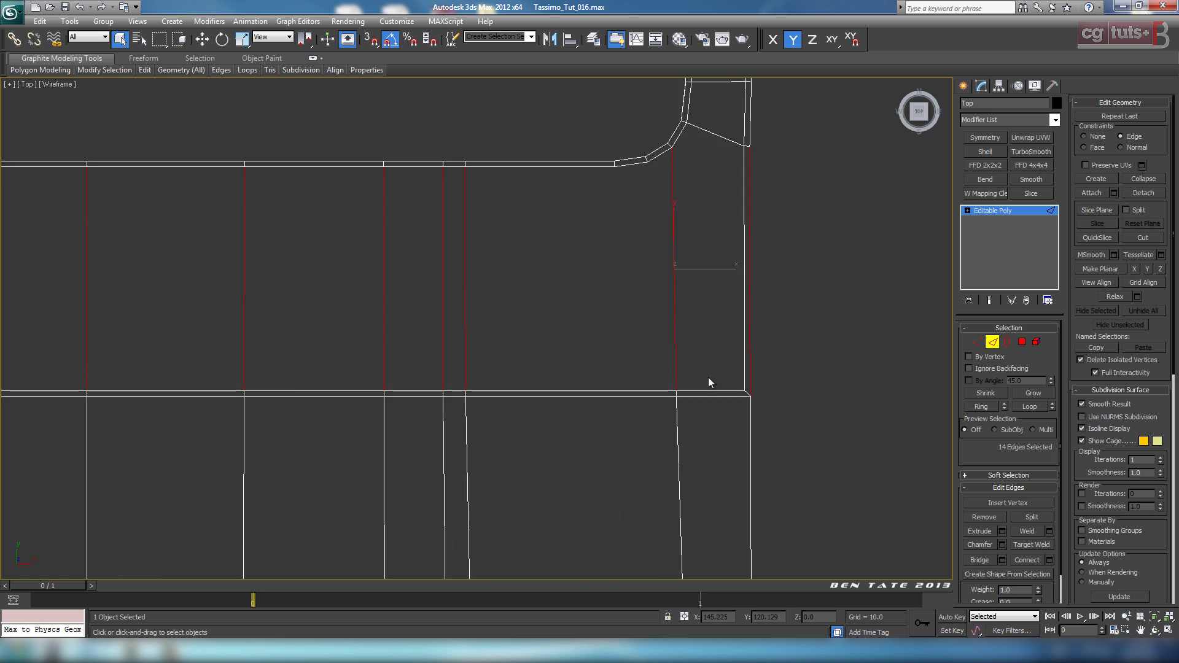
pyautogui.click(700, 370)
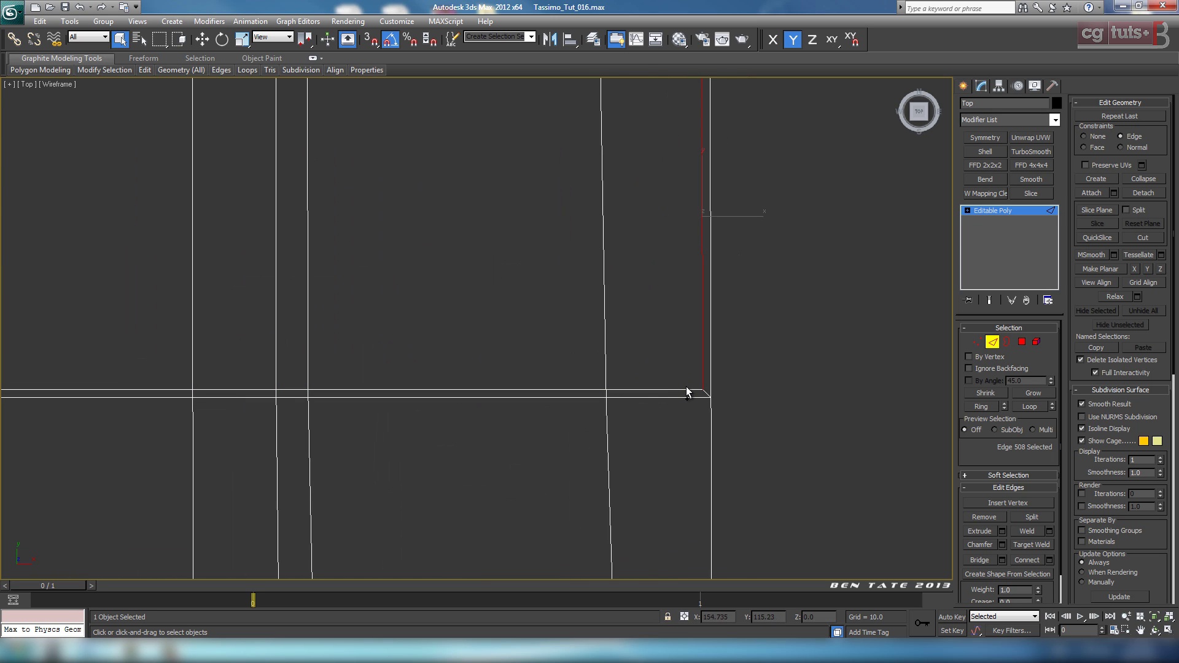
pyautogui.keyDown('ctrl'); pyautogui.click(687, 389); pyautogui.keyUp('ctrl')
# Add the matching outer inset edge on the crosspiece's opposite side and extend the selection to edge loops.
pyautogui.scroll(-5, 384, 313)
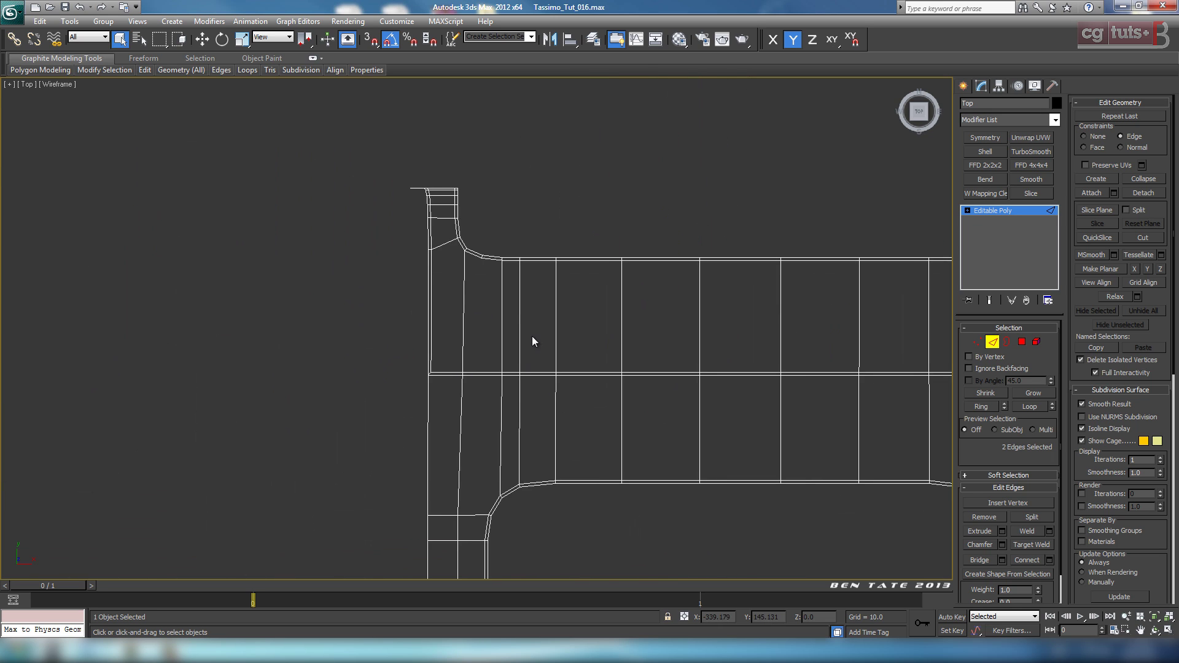
pyautogui.scroll(4, 362, 377)
pyautogui.keyDown('ctrl'); pyautogui.click(345, 378); pyautogui.keyUp('ctrl')
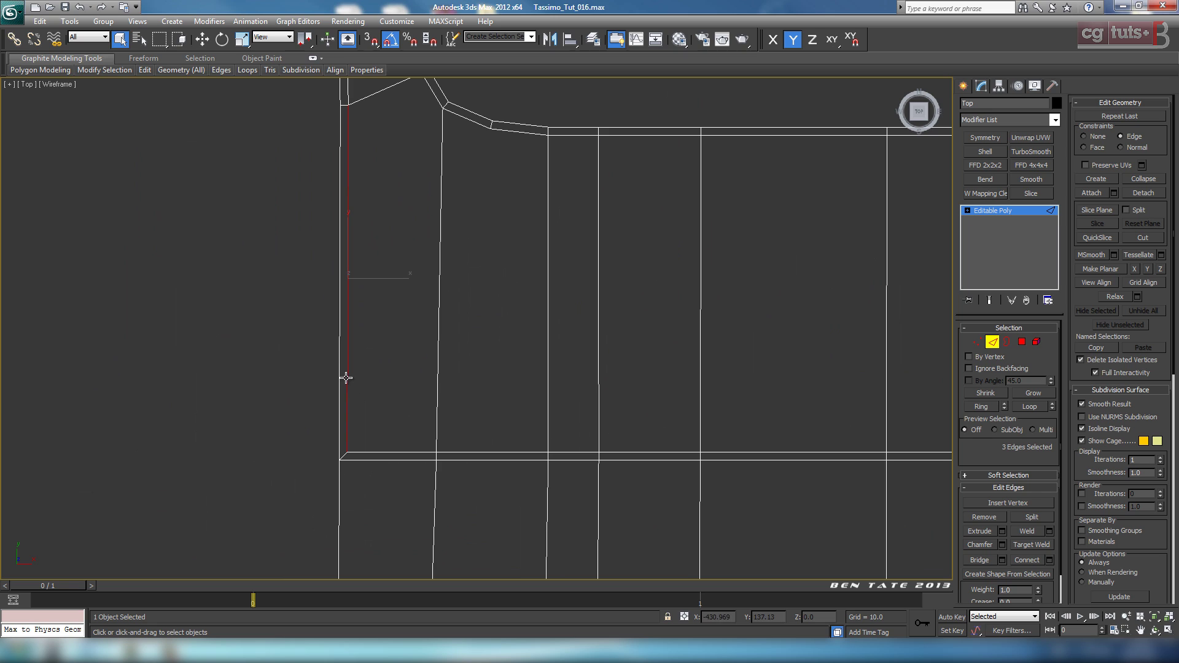
pyautogui.click(1029, 406)
# Remove the selected inset loops along the crosspiece's middle row and outer sides.
pyautogui.moveTo(577, 351); pyautogui.dragTo(487, 355, button='middle')
pyautogui.scroll(1, 487, 355)
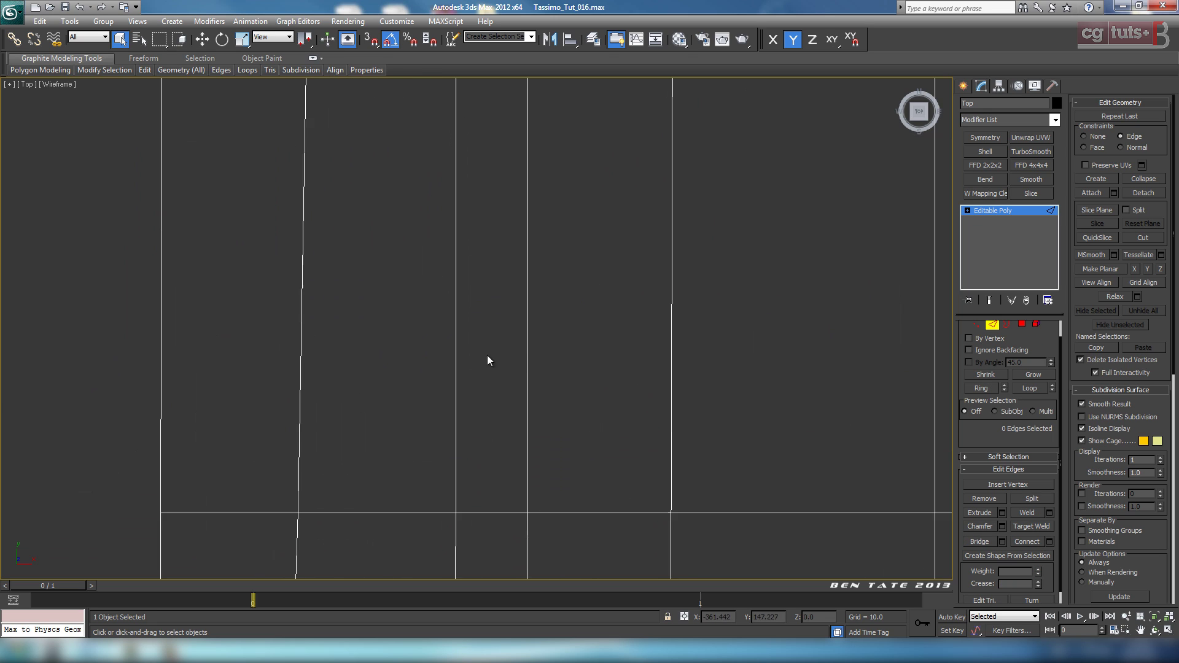
pyautogui.scroll(-4, 490, 362)
pyautogui.moveTo(641, 443); pyautogui.dragTo(554, 415, button='middle')
pyautogui.hotkey('alt', 'w')
pyautogui.rightClick(633, 437)
pyautogui.hotkey('alt', 'w')
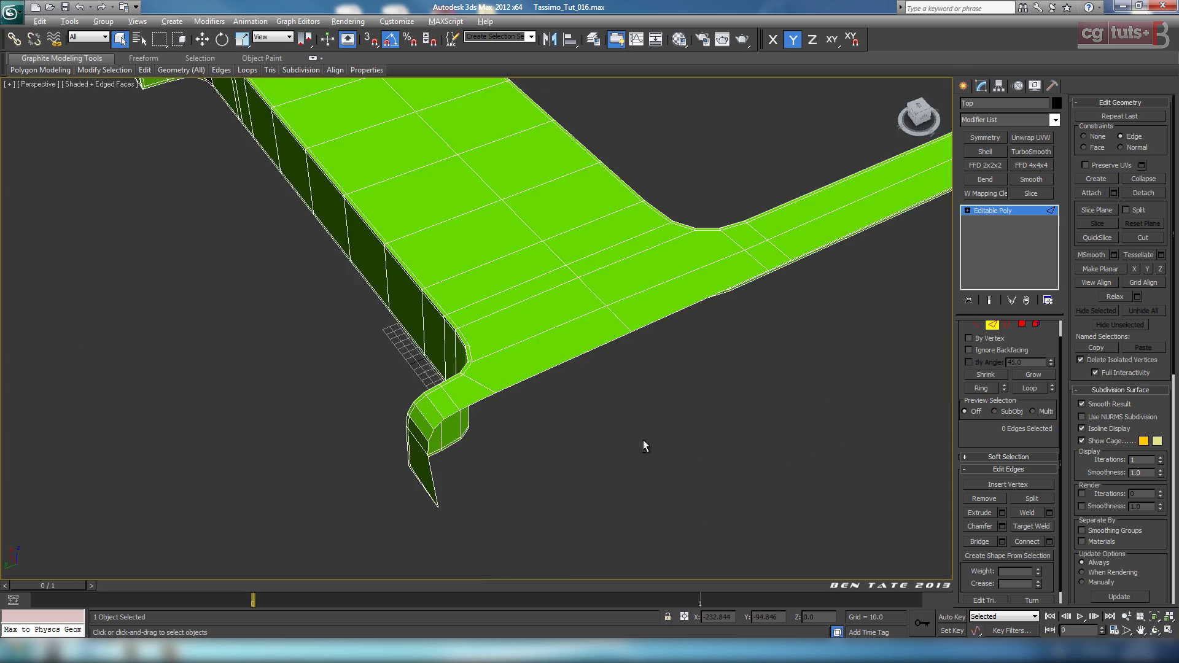
# Show the front view shaded with edged faces and examine the mesh along the bottom of the long leg's end.
pyautogui.moveTo(643, 440)
pyautogui.keyDown('alt'); pyautogui.mouseDown(button='middle')
pyautogui.moveTo(702, 437)
pyautogui.moveTo(640, 387)
pyautogui.mouseUp(button='middle'); pyautogui.keyUp('alt')
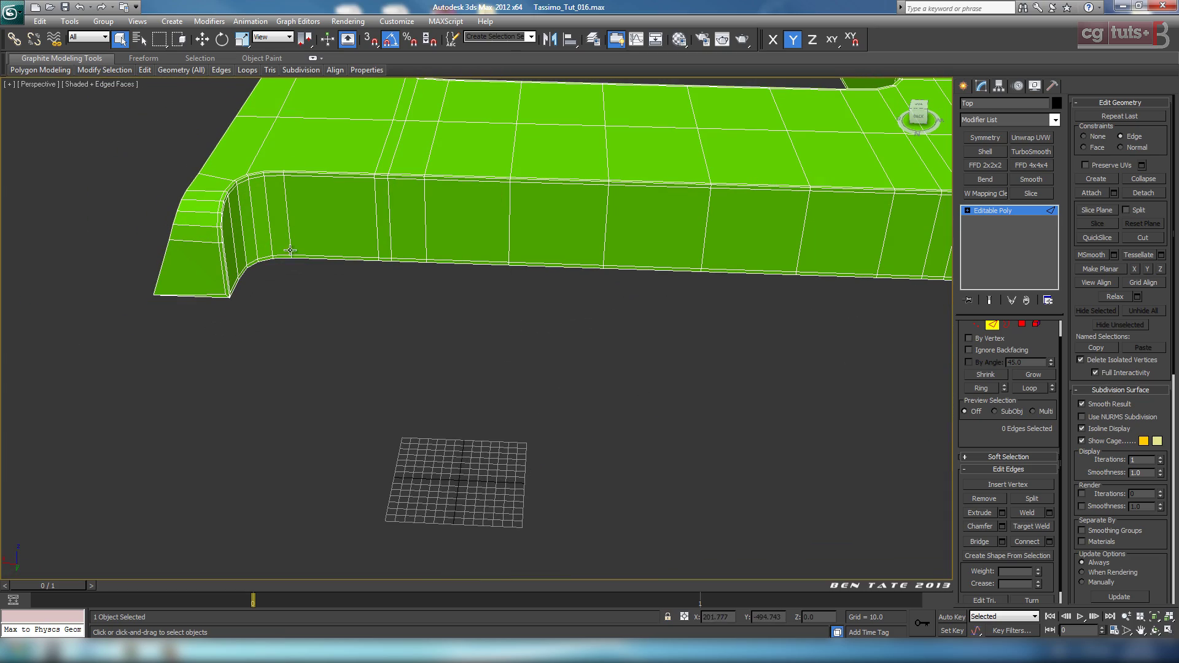
pyautogui.moveTo(461, 197)
pyautogui.mouseDown(button='middle')
pyautogui.moveTo(665, 352)
pyautogui.moveTo(599, 458)
pyautogui.moveTo(441, 429)
pyautogui.moveTo(569, 430)
pyautogui.moveTo(537, 427)
pyautogui.moveTo(702, 377)
pyautogui.moveTo(634, 397)
pyautogui.moveTo(634, 386)
pyautogui.moveTo(679, 387)
pyautogui.mouseUp(button='middle')
pyautogui.scroll(-4, 600, 458)
pyautogui.scroll(4, 577, 432)
pyautogui.scroll(3, 694, 373)
pyautogui.press('f')
pyautogui.press('z')
pyautogui.press('F3')
pyautogui.moveTo(580, 404); pyautogui.dragTo(828, 384, button='middle')
pyautogui.scroll(1, 475, 356)
pyautogui.moveTo(476, 357); pyautogui.dragTo(685, 362, button='middle')
pyautogui.scroll(1, 617, 352)
pyautogui.scroll(2, 574, 347)
pyautogui.moveTo(574, 347); pyautogui.dragTo(583, 377, button='middle')
pyautogui.scroll(2, 624, 376)
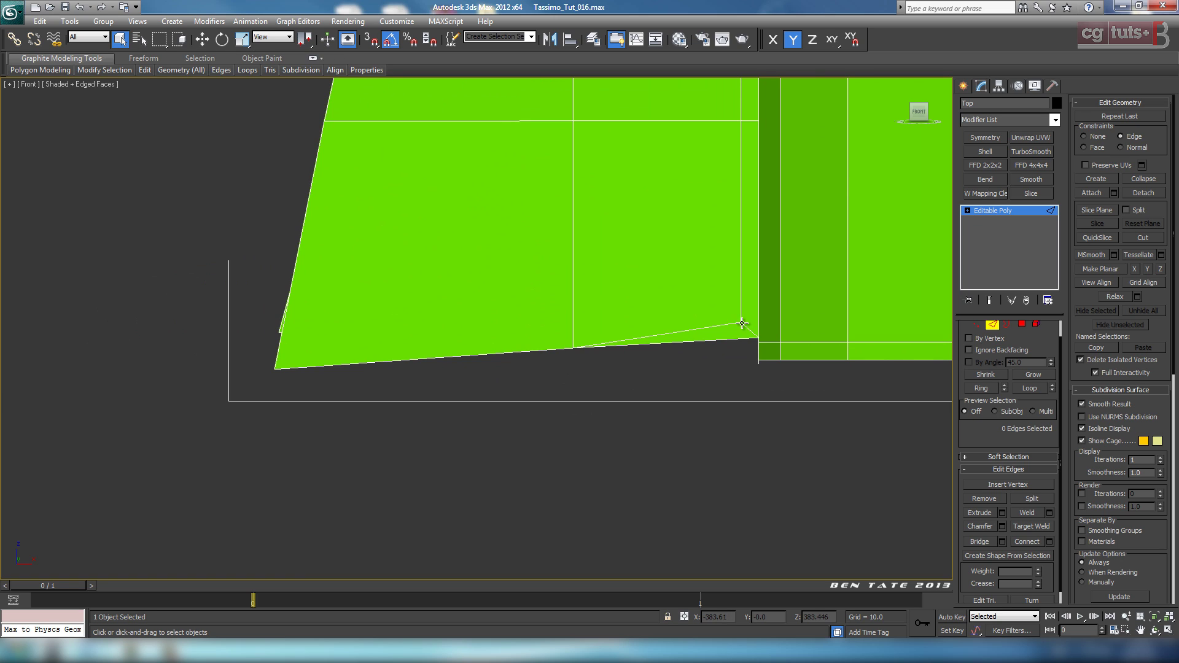
pyautogui.scroll(2, 608, 382)
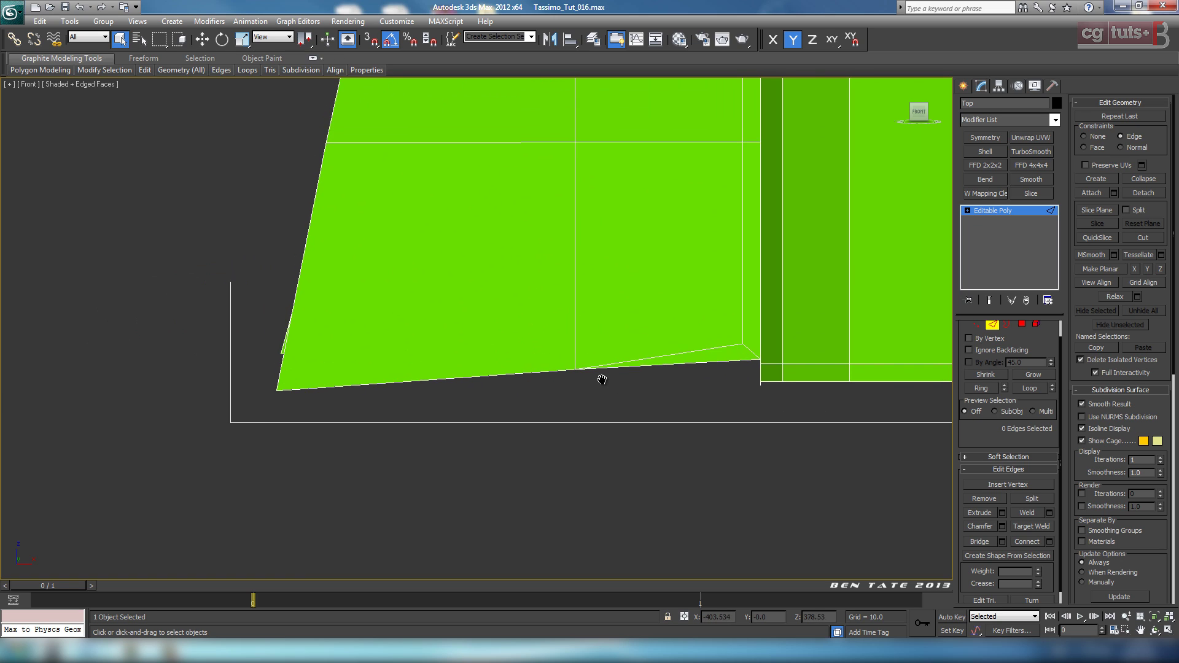
# Leave edge editing and assign the blue material to the top part.
pyautogui.click(991, 325)
pyautogui.press('m')
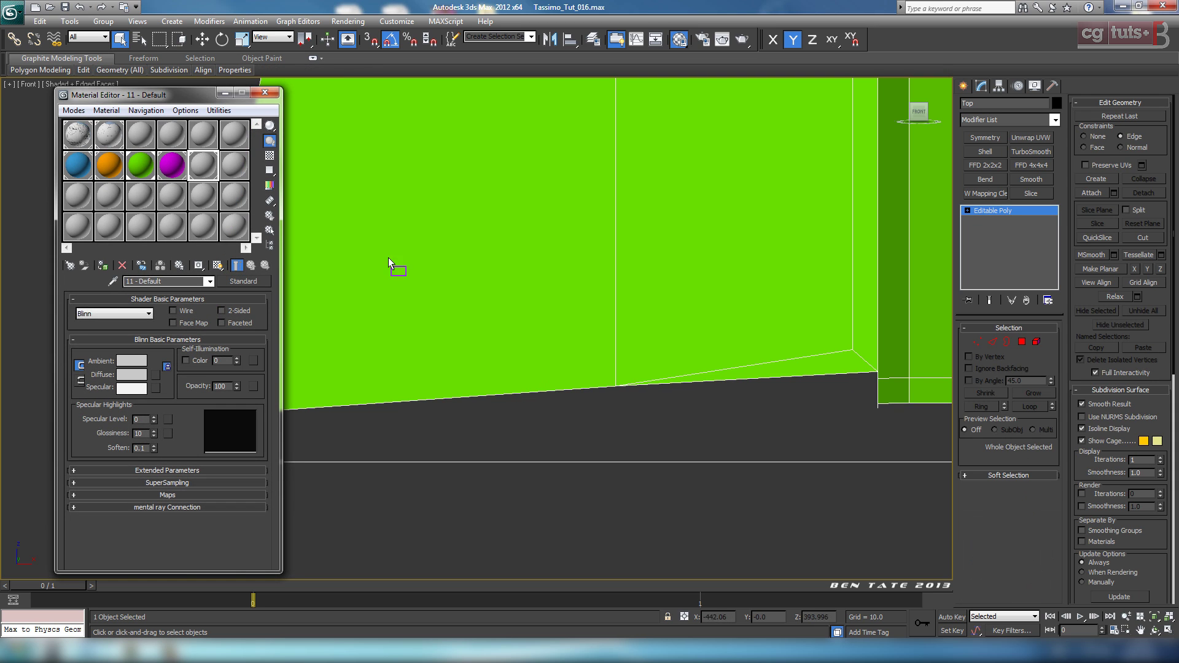
pyautogui.moveTo(388, 263); pyautogui.dragTo(390, 264)
pyautogui.click(265, 92)
# Cut a new edge across the leg's end from the inner inset corner vertex, through the middle vertical edge, to the outer side.
pyautogui.moveTo(800, 334); pyautogui.dragTo(776, 337, button='middle')
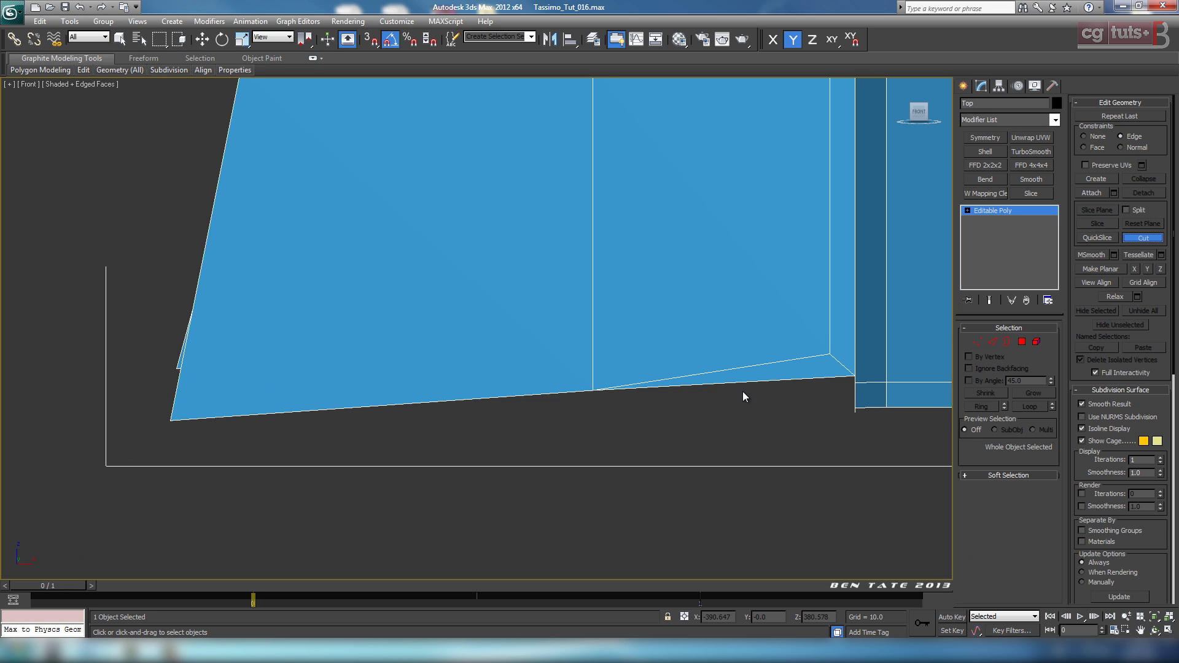
pyautogui.moveTo(752, 383); pyautogui.dragTo(703, 362, button='middle')
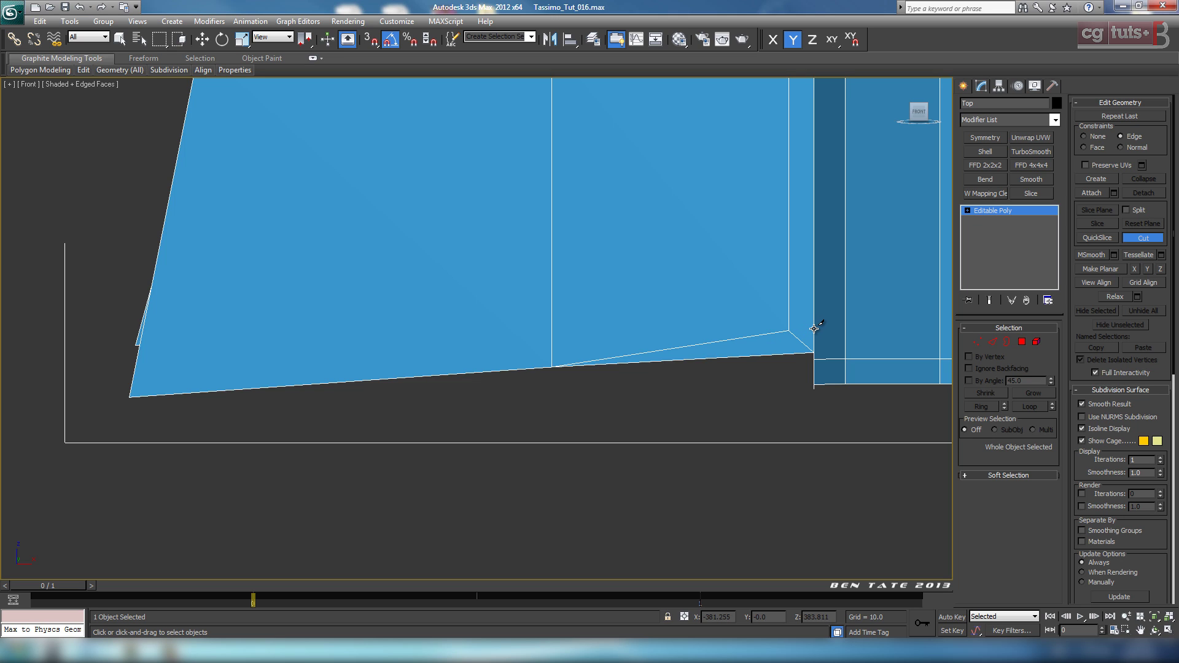
pyautogui.hotkey('alt', 'w')
pyautogui.middleClick(798, 474)
pyautogui.hotkey('alt', 'w')
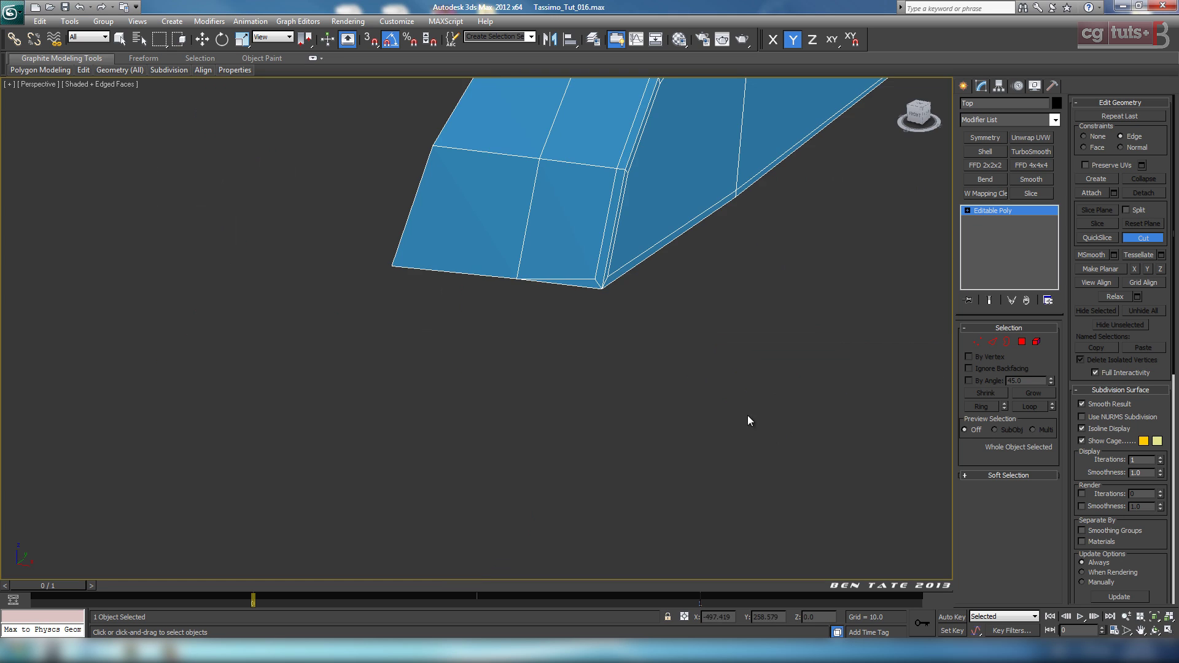
pyautogui.moveTo(747, 415)
pyautogui.mouseDown(button='middle')
pyautogui.moveTo(736, 442)
pyautogui.moveTo(729, 426)
pyautogui.mouseUp(button='middle')
pyautogui.hotkey('alt', 'w')
pyautogui.middleClick(787, 270)
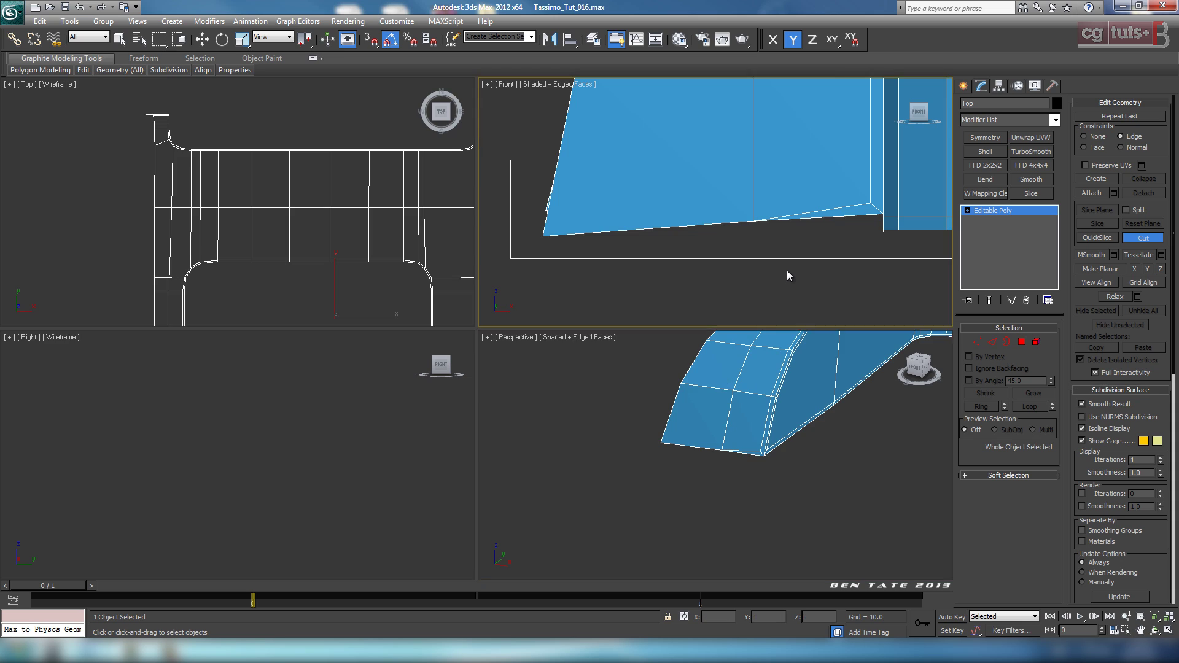
pyautogui.hotkey('alt', 'w')
pyautogui.click(787, 331)
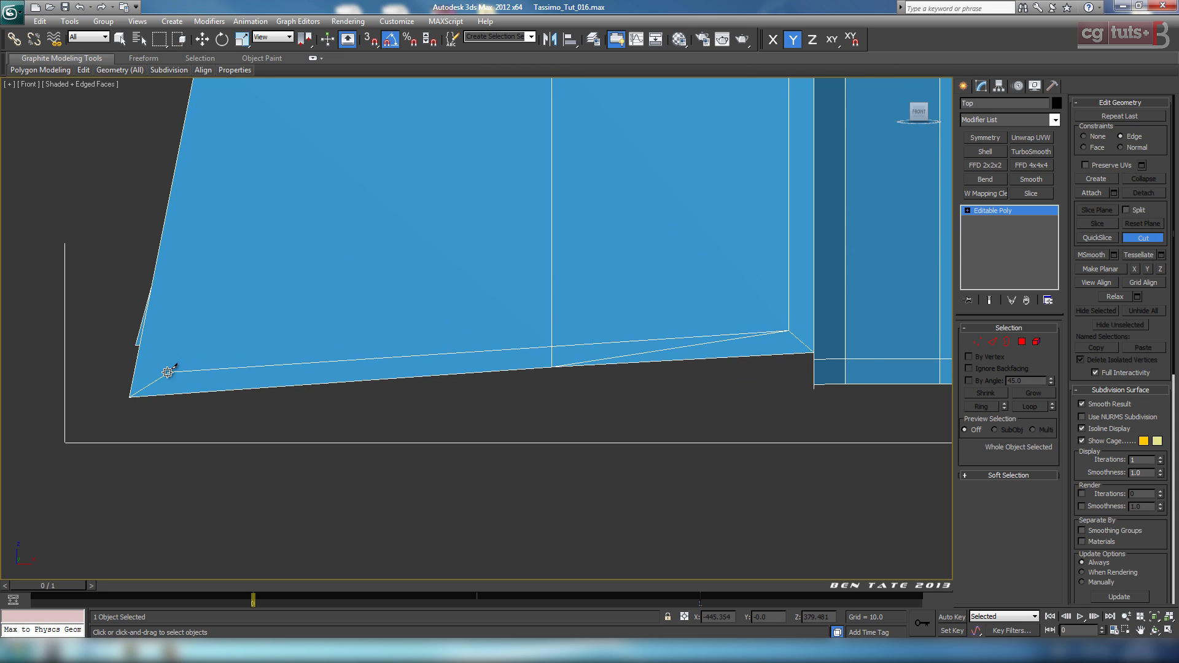
pyautogui.click(551, 345)
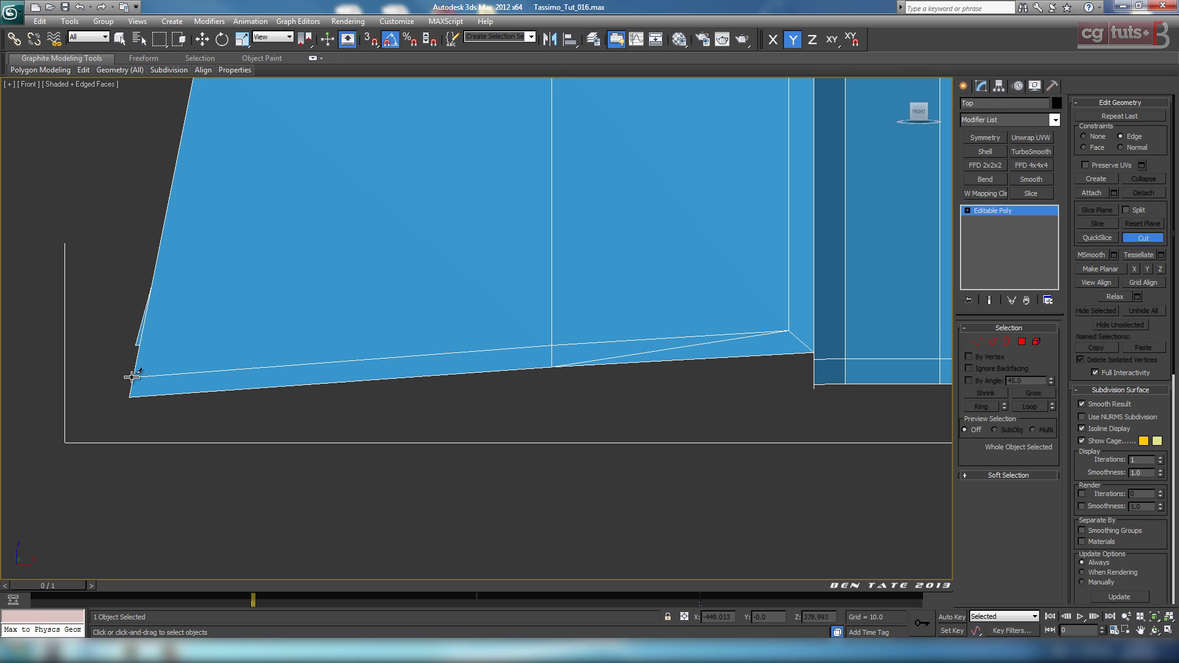
# Cut a vertical edge from the inner inset corner vertex down to the bottom edge of the leg's end.
pyautogui.moveTo(496, 438); pyautogui.dragTo(187, 434, button='middle')
pyautogui.scroll(3, 427, 421)
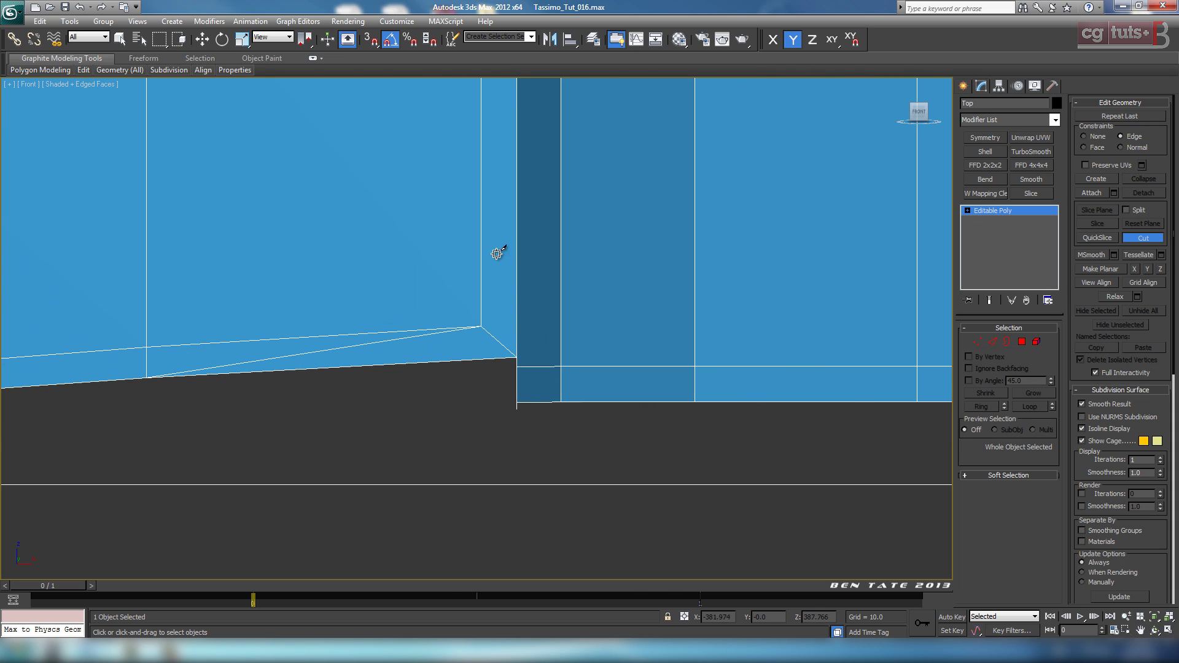
pyautogui.click(482, 326)
pyautogui.click(482, 358)
pyautogui.moveTo(499, 376); pyautogui.dragTo(512, 377, button='middle')
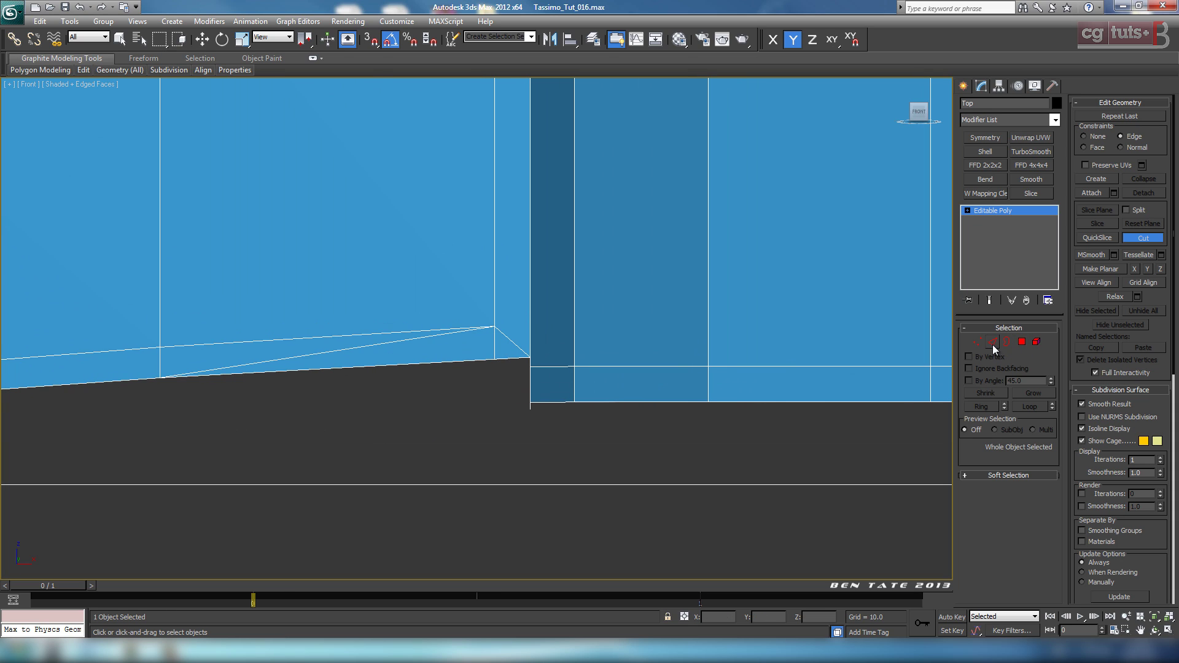
# Remove the leftover diagonal edge running from the inner inset corner vertex to the bottom of the middle vertical edge on the leg's end.
pyautogui.click(992, 342)
pyautogui.click(1126, 239)
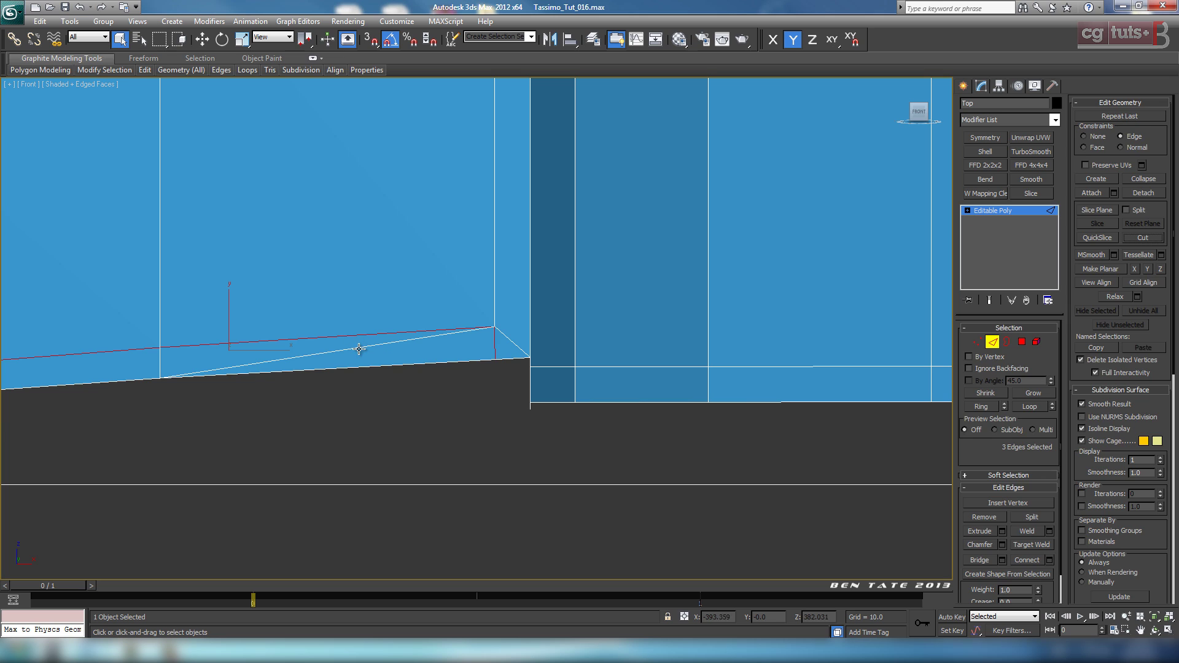
pyautogui.click(397, 341)
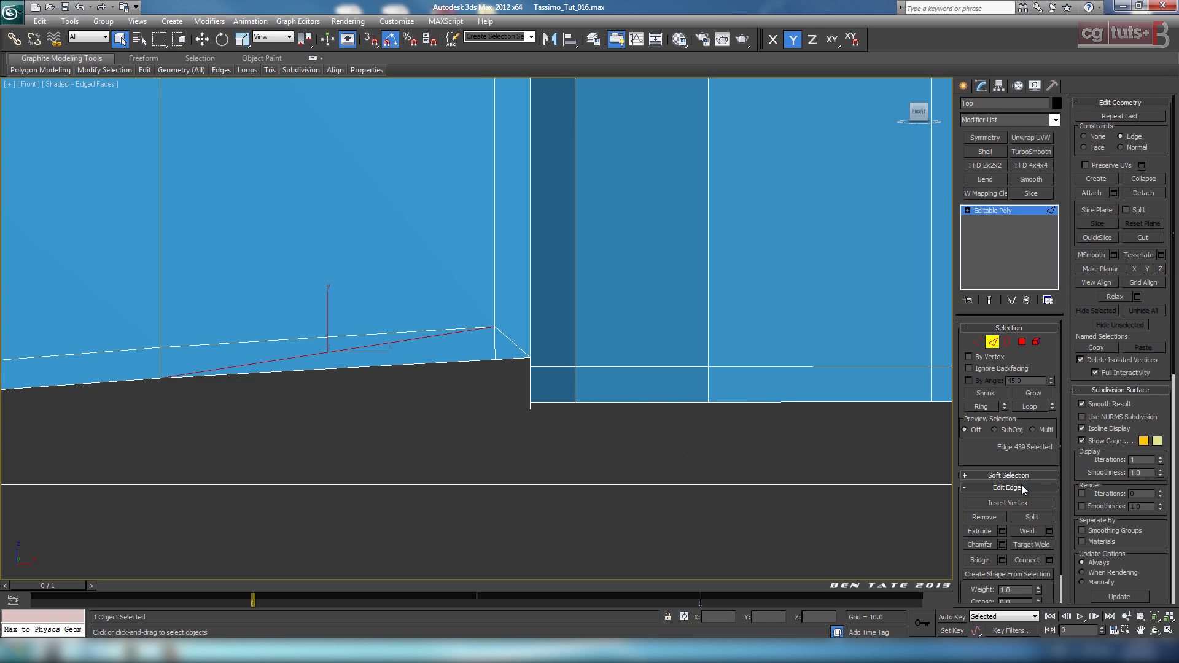
pyautogui.click(985, 516)
# Cut an edge on the leg's inner side face from its inset corner vertex straight down to the bottom edge.
pyautogui.hotkey('alt', 'w')
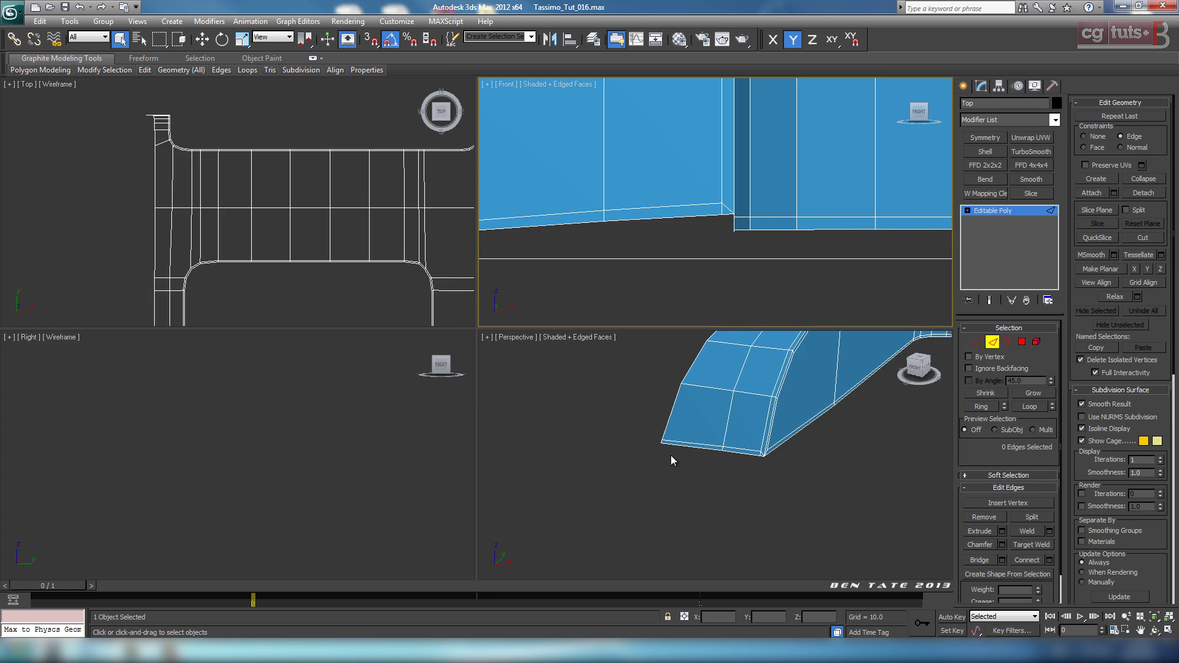
pyautogui.hotkey('alt', 'w')
pyautogui.keyDown('alt'); pyautogui.moveTo(651, 437); pyautogui.dragTo(617, 490, button='middle'); pyautogui.keyUp('alt')
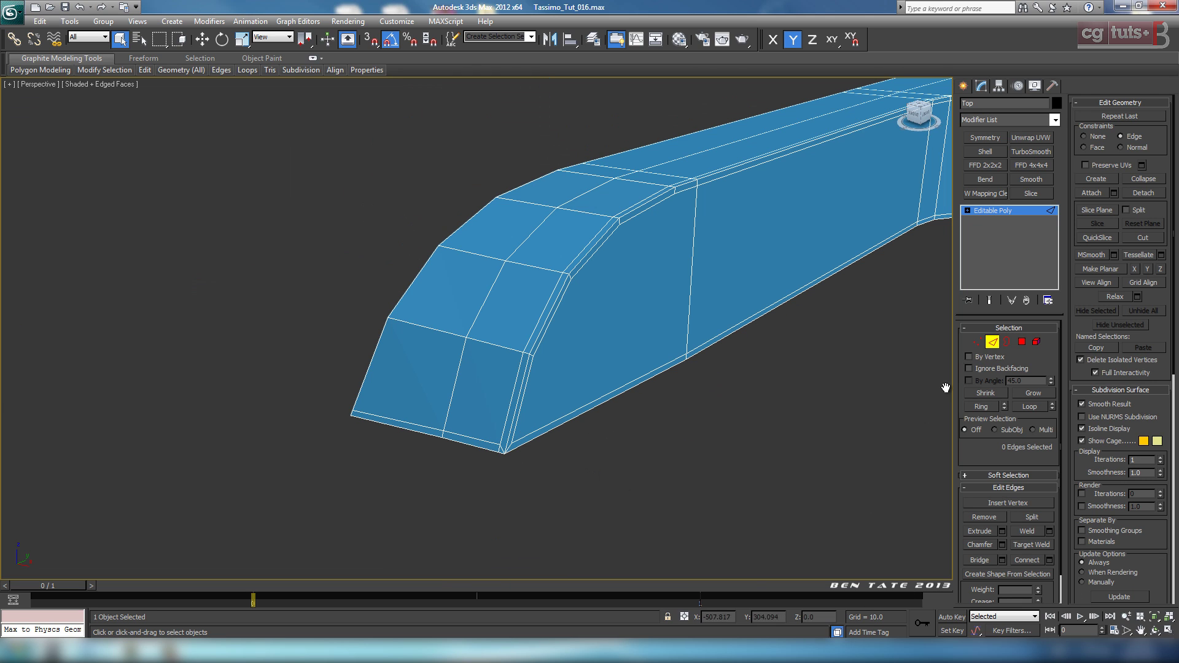
pyautogui.click(977, 342)
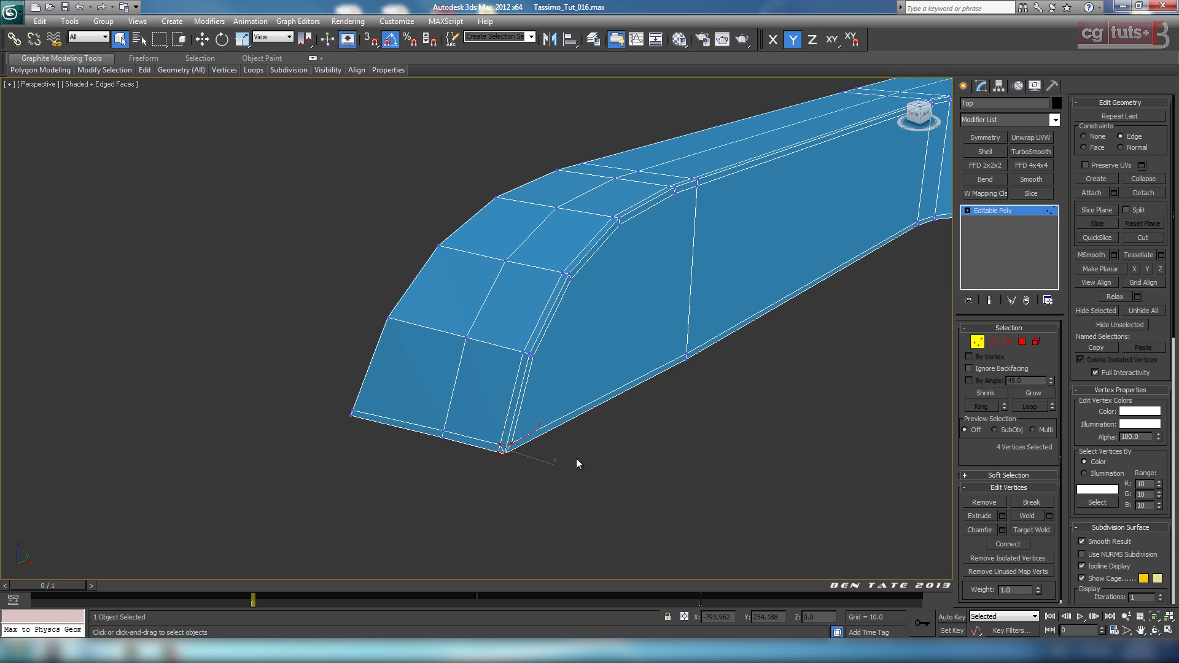
pyautogui.press('z')
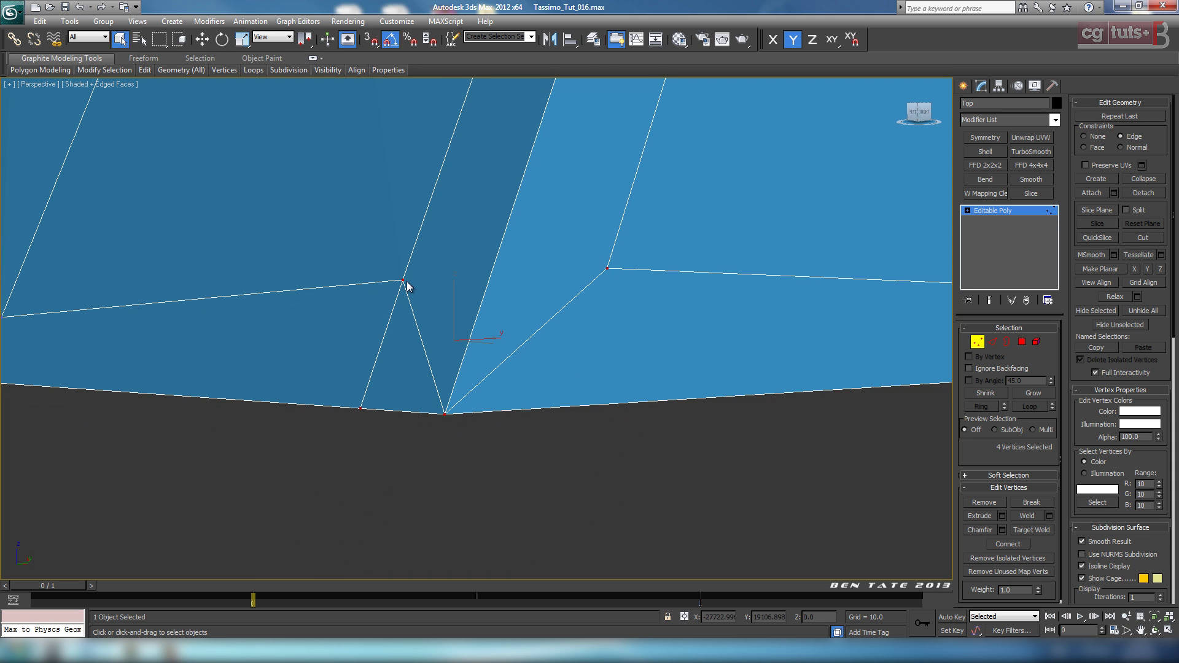
pyautogui.click(977, 342)
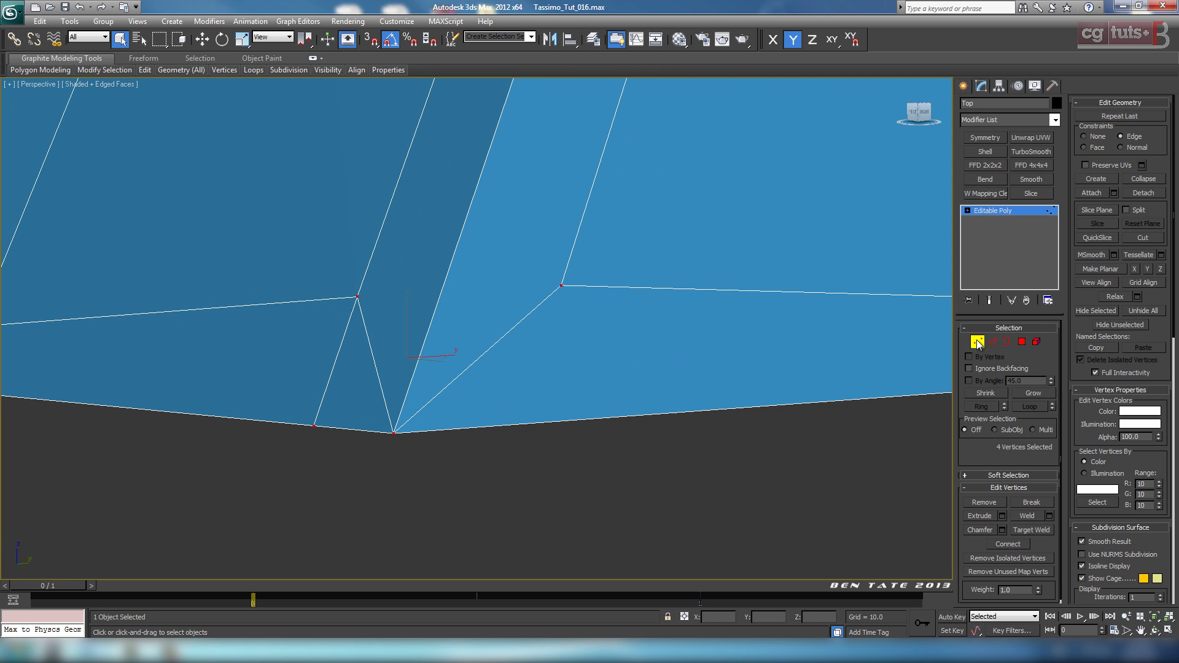
pyautogui.keyDown('alt'); pyautogui.moveTo(781, 358); pyautogui.dragTo(621, 304, button='middle'); pyautogui.keyUp('alt')
pyautogui.click(978, 341)
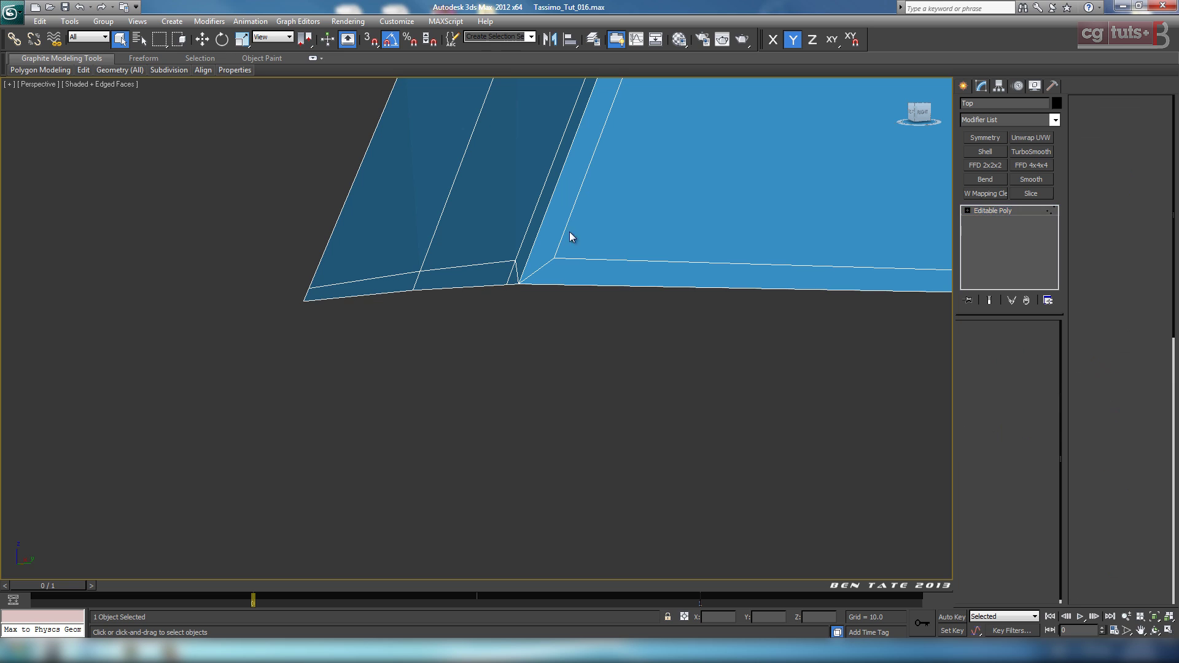
pyautogui.scroll(5, 642, 301)
pyautogui.keyDown('alt'); pyautogui.moveTo(640, 311); pyautogui.dragTo(658, 347, button='middle'); pyautogui.keyUp('alt')
pyautogui.click(1142, 238)
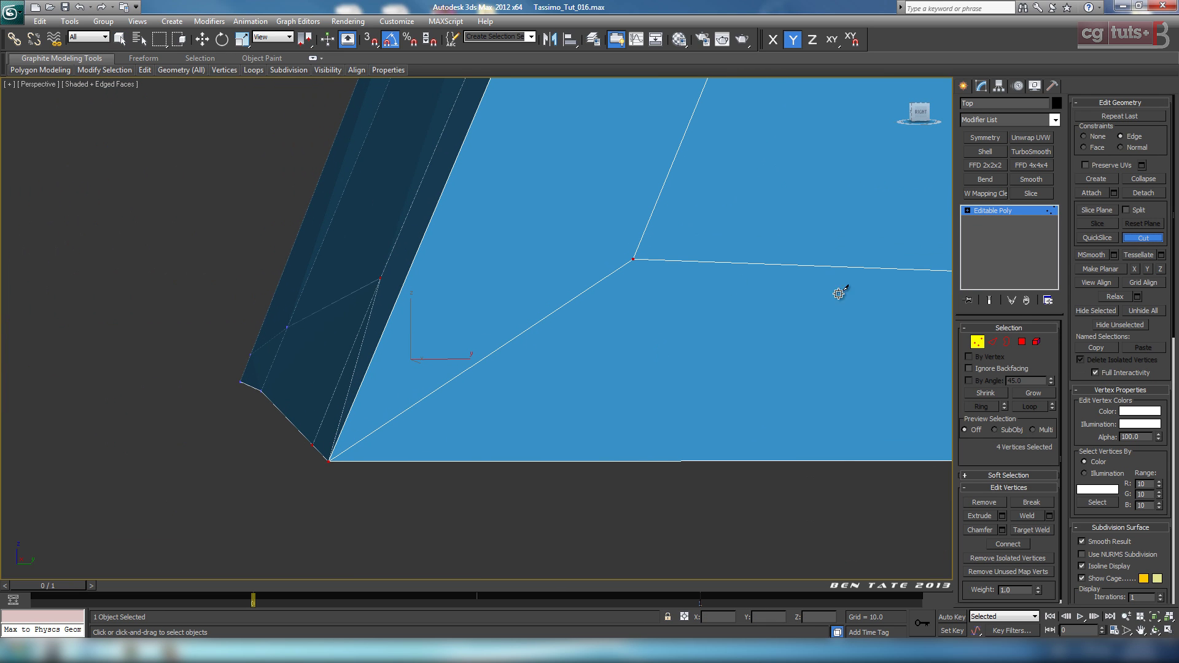
pyautogui.click(635, 260)
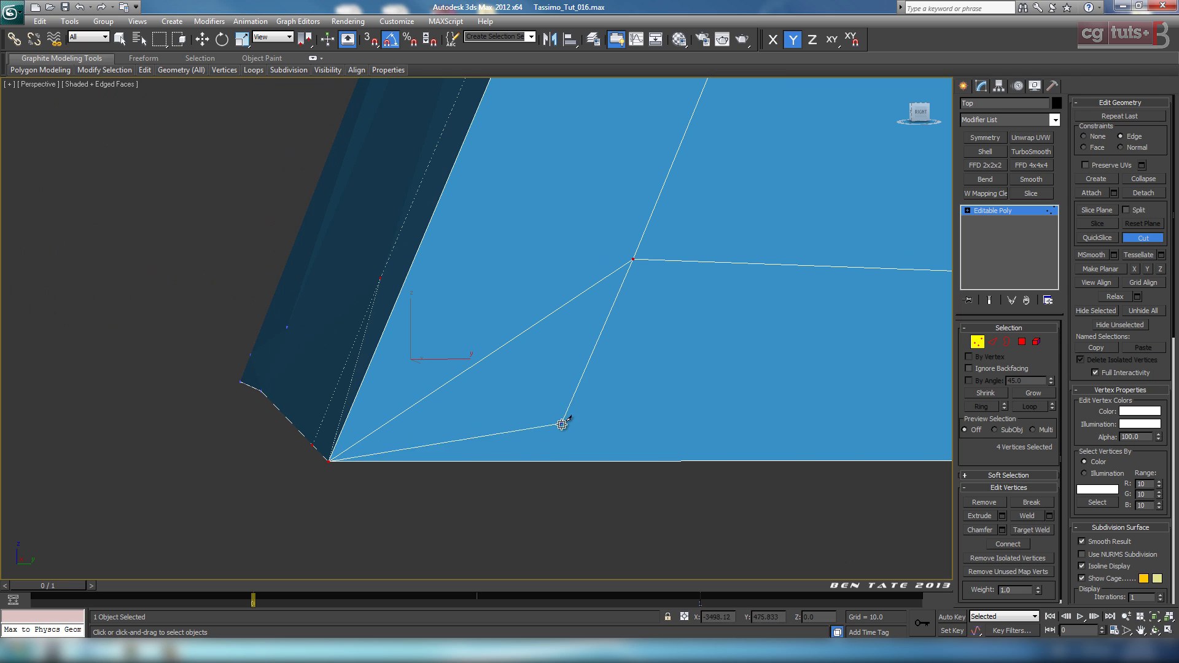
pyautogui.click(543, 460)
# Cut an edge around the leg's corner, from the side face's inset corner vertex across the corner edge to the end face's inset corner vertex.
pyautogui.moveTo(632, 400); pyautogui.dragTo(739, 411, button='middle')
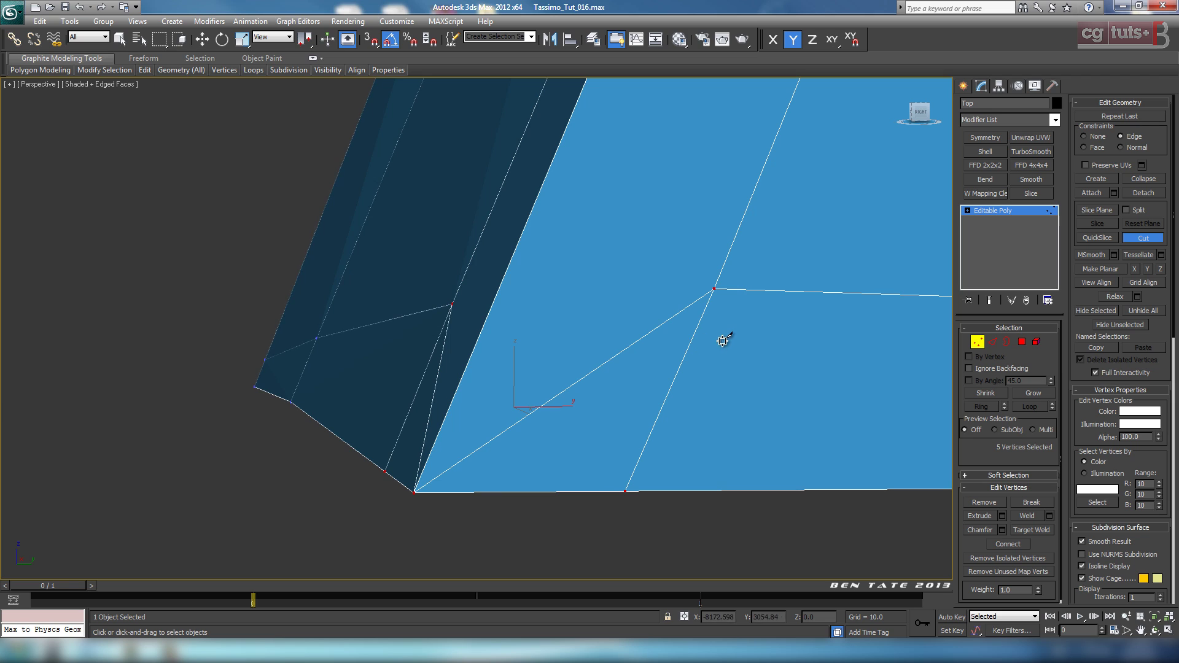
pyautogui.click(713, 288)
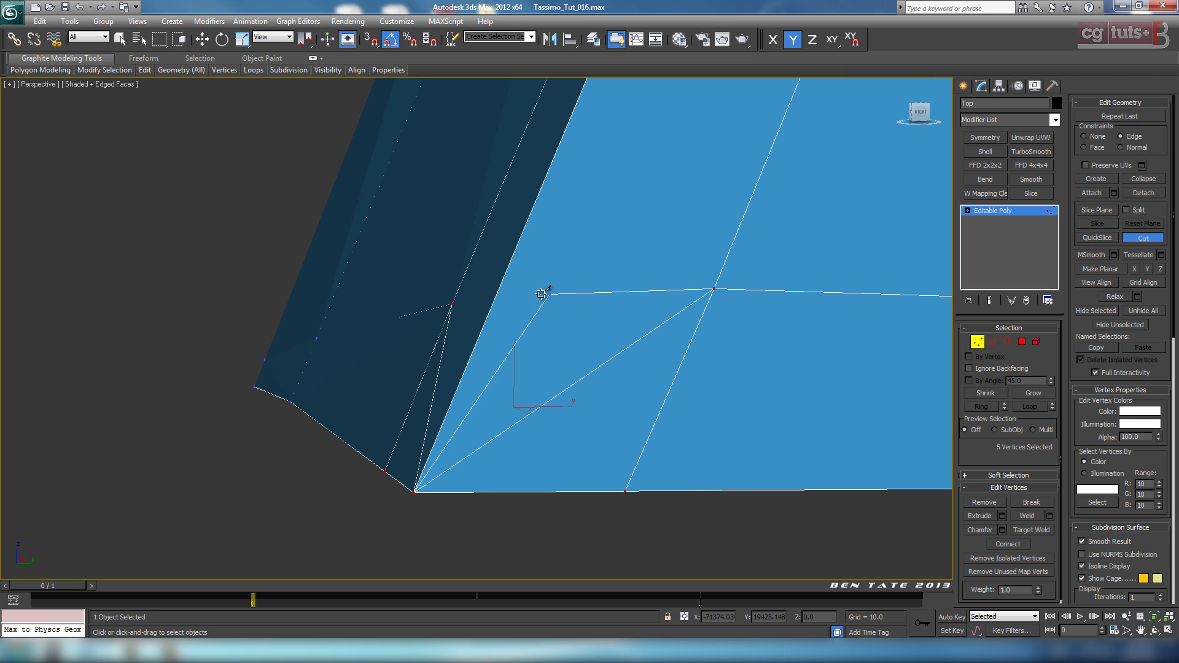
pyautogui.click(499, 286)
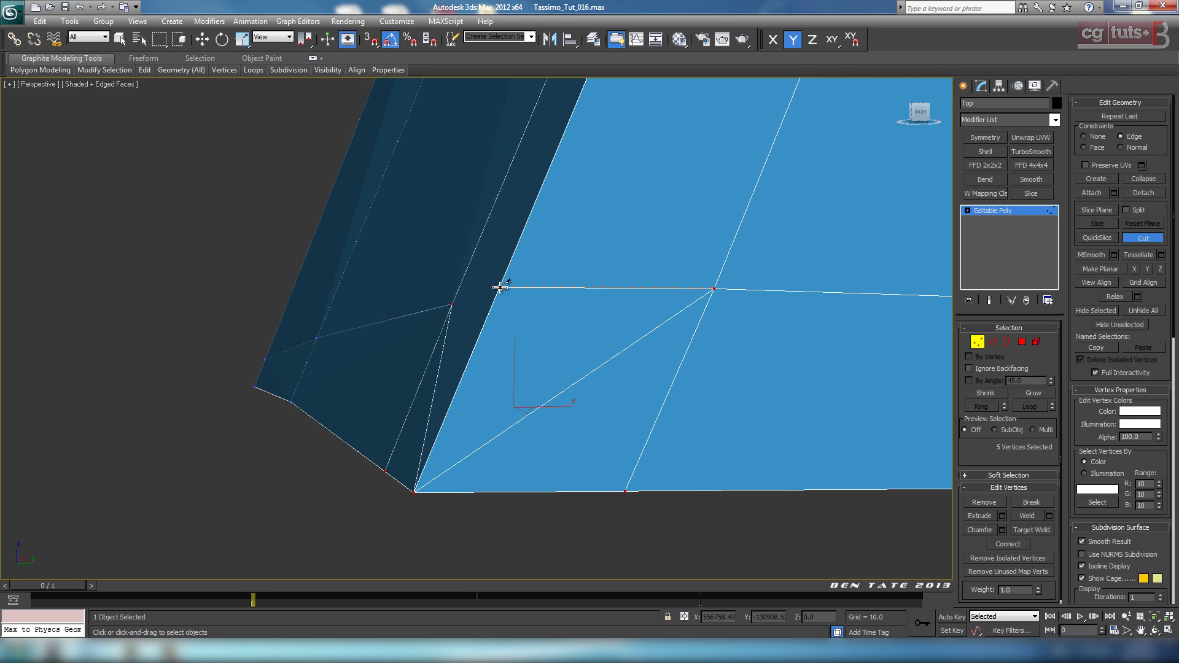
pyautogui.rightClick(539, 324)
pyautogui.scroll(-2, 541, 332)
pyautogui.keyDown('alt'); pyautogui.moveTo(541, 331); pyautogui.dragTo(454, 325, button='middle'); pyautogui.keyUp('alt')
pyautogui.click(418, 313)
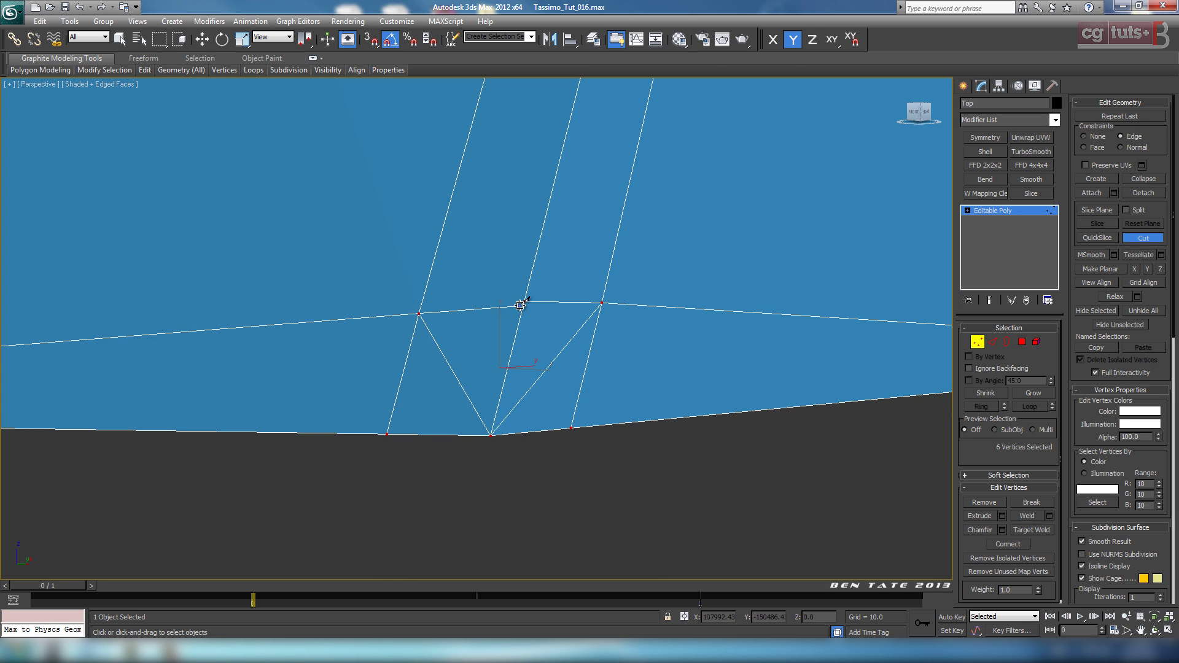
# Remove the two diagonal edges that meet at the leg's bottom corner vertex.
pyautogui.click(1144, 237)
pyautogui.click(992, 341)
pyautogui.click(535, 380)
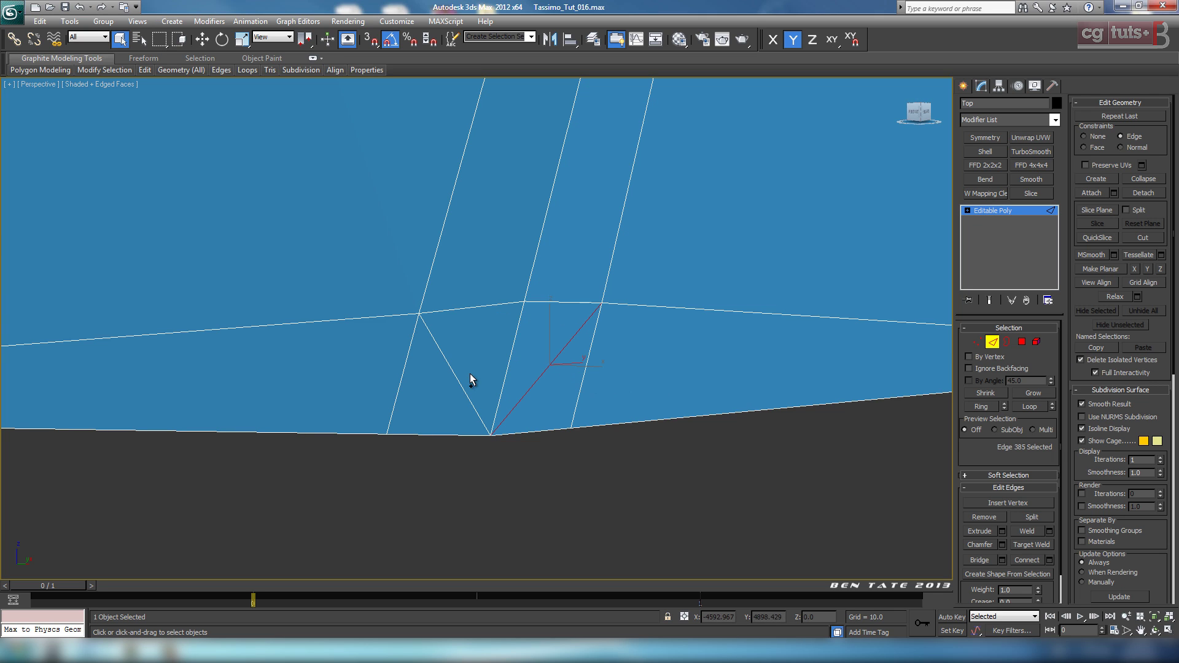
pyautogui.keyDown('ctrl'); pyautogui.click(455, 381); pyautogui.keyUp('ctrl')
pyautogui.press('BackSpace')
# Cut an edge across the opposite leg's end from the inner inset corner vertex, through the middle vertical edge, to the outer side.
pyautogui.scroll(-4, 763, 452)
pyautogui.keyDown('alt'); pyautogui.moveTo(765, 456); pyautogui.dragTo(566, 312, button='middle'); pyautogui.keyUp('alt')
pyautogui.scroll(-2, 732, 429)
pyautogui.scroll(-5, 599, 377)
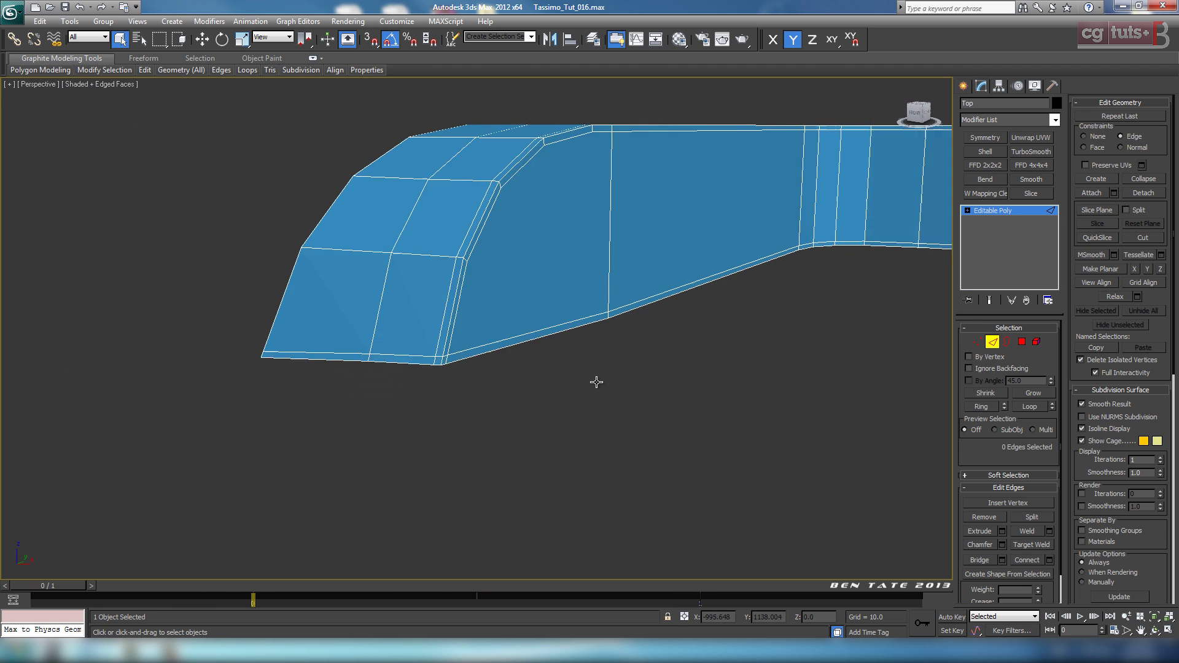
pyautogui.keyDown('alt'); pyautogui.moveTo(599, 383); pyautogui.dragTo(616, 416, button='middle'); pyautogui.keyUp('alt')
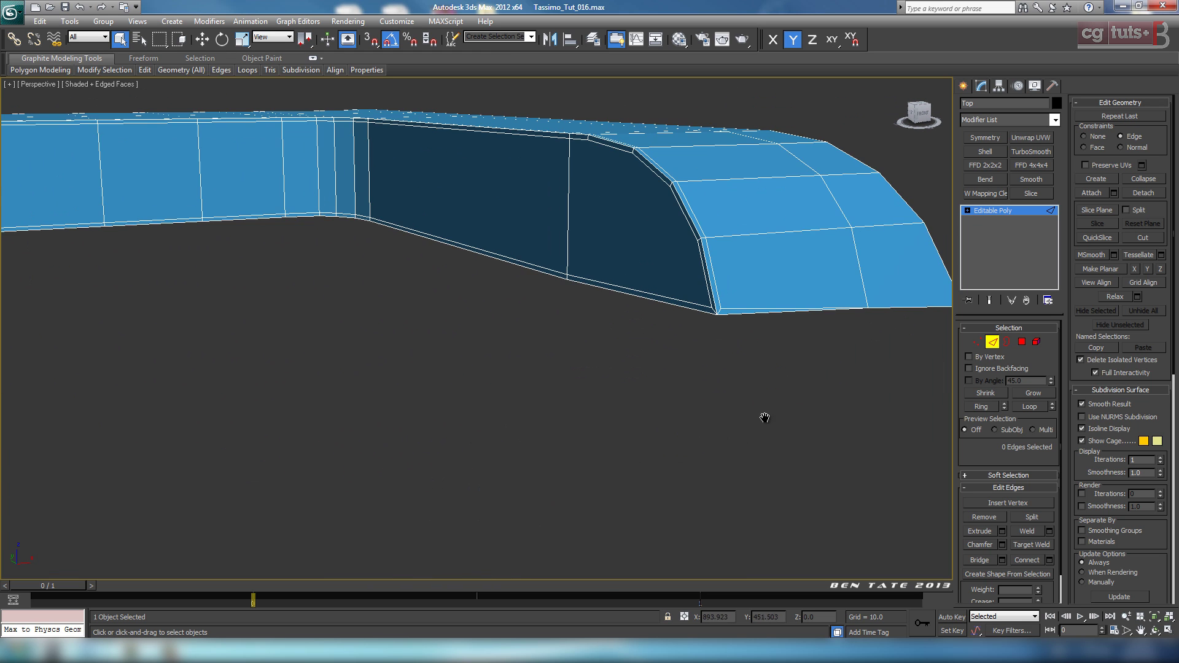
pyautogui.scroll(4, 638, 417)
pyautogui.hotkey('alt', 'w')
pyautogui.middleClick(823, 300)
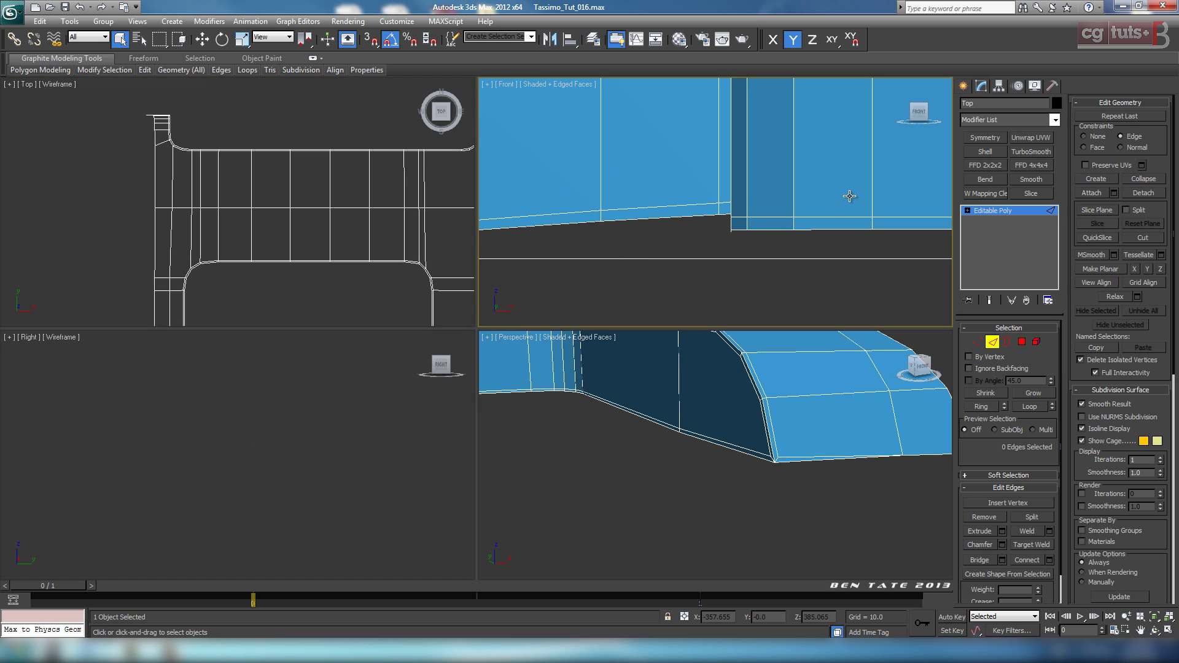
pyautogui.hotkey('alt', 'w')
pyautogui.moveTo(854, 303); pyautogui.dragTo(651, 309, button='middle')
pyautogui.scroll(-10, 676, 310)
pyautogui.moveTo(860, 341); pyautogui.dragTo(593, 332, button='middle')
pyautogui.moveTo(727, 359); pyautogui.dragTo(695, 404, button='middle')
pyautogui.scroll(5, 637, 342)
pyautogui.scroll(4, 695, 403)
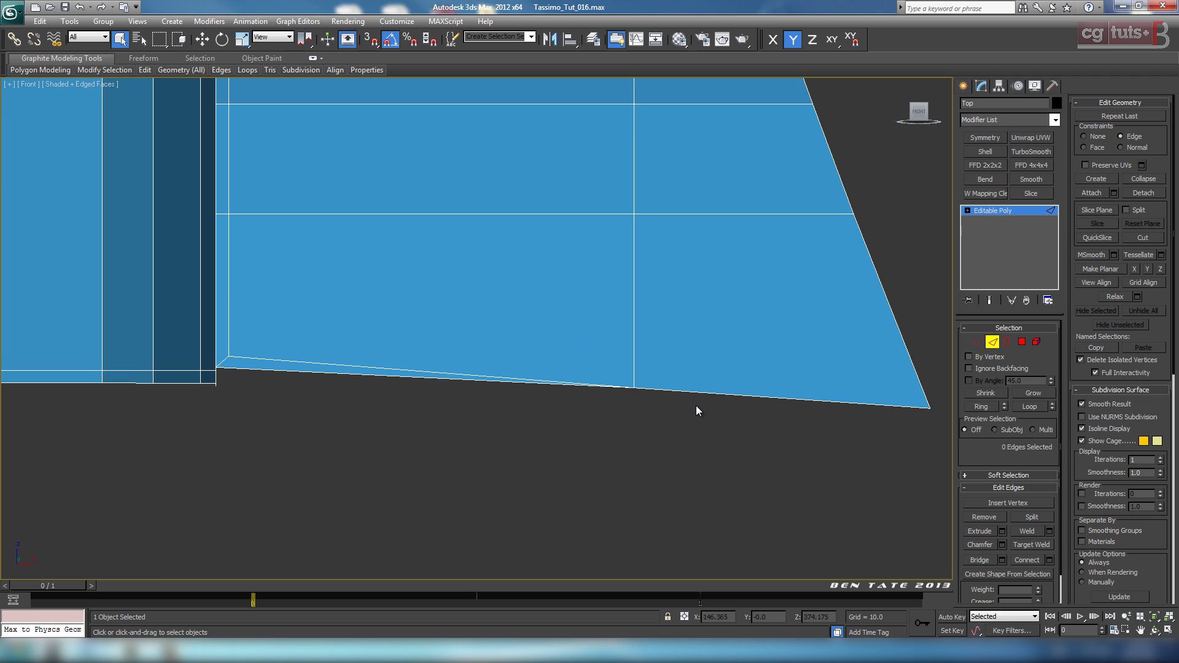
pyautogui.click(1141, 237)
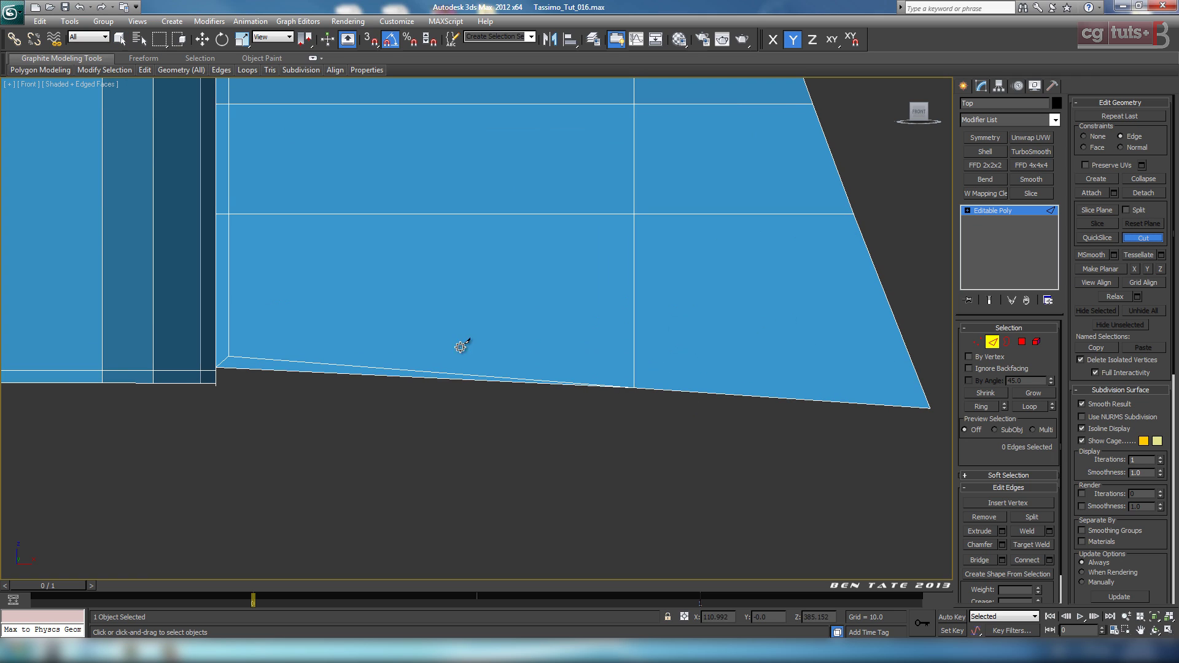
pyautogui.click(228, 355)
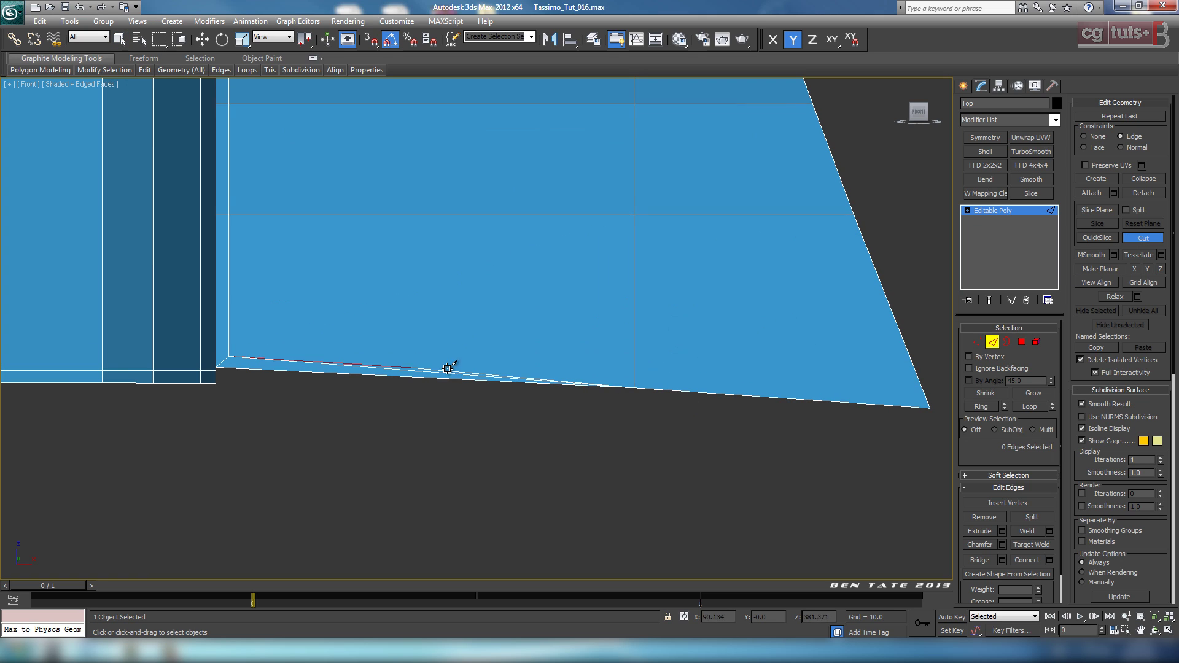
pyautogui.click(633, 374)
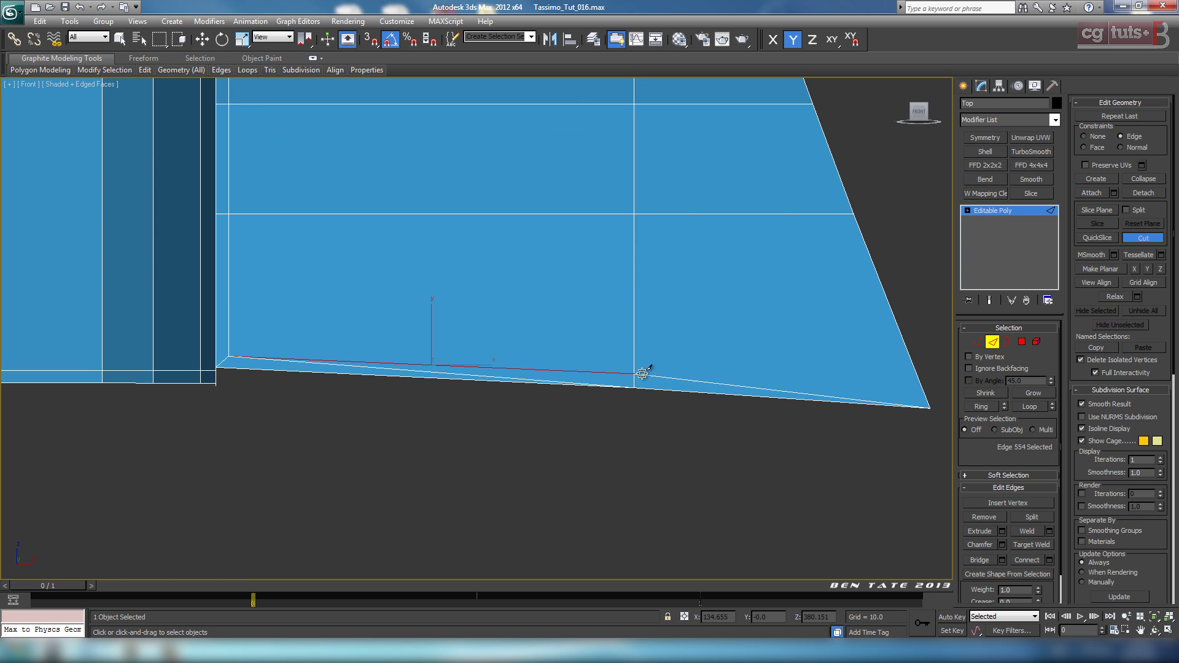
pyautogui.click(925, 392)
# Cut a vertical edge from the inner inset corner vertex down to the bottom edge of the opposite leg's end.
pyautogui.scroll(8, 481, 402)
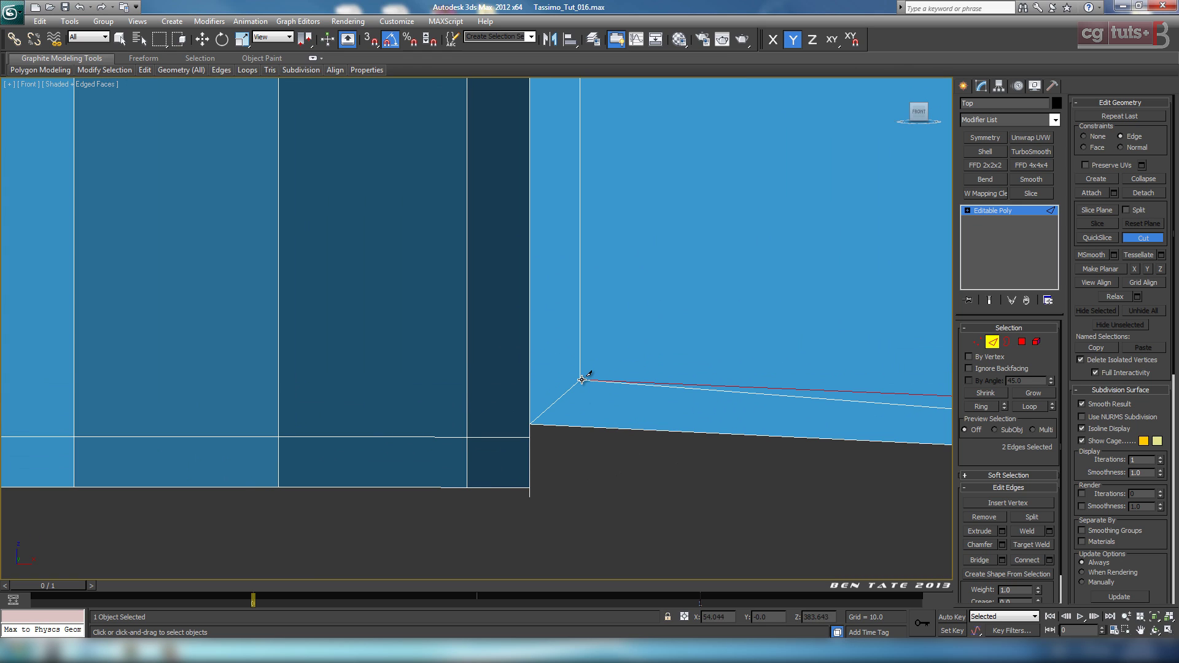
pyautogui.click(580, 381)
pyautogui.click(580, 427)
pyautogui.rightClick(580, 426)
# Cut an edge on the opposite leg's inner side face from its inset corner vertex down to the bottom edge.
pyautogui.hotkey('alt', 'w')
pyautogui.middleClick(741, 489)
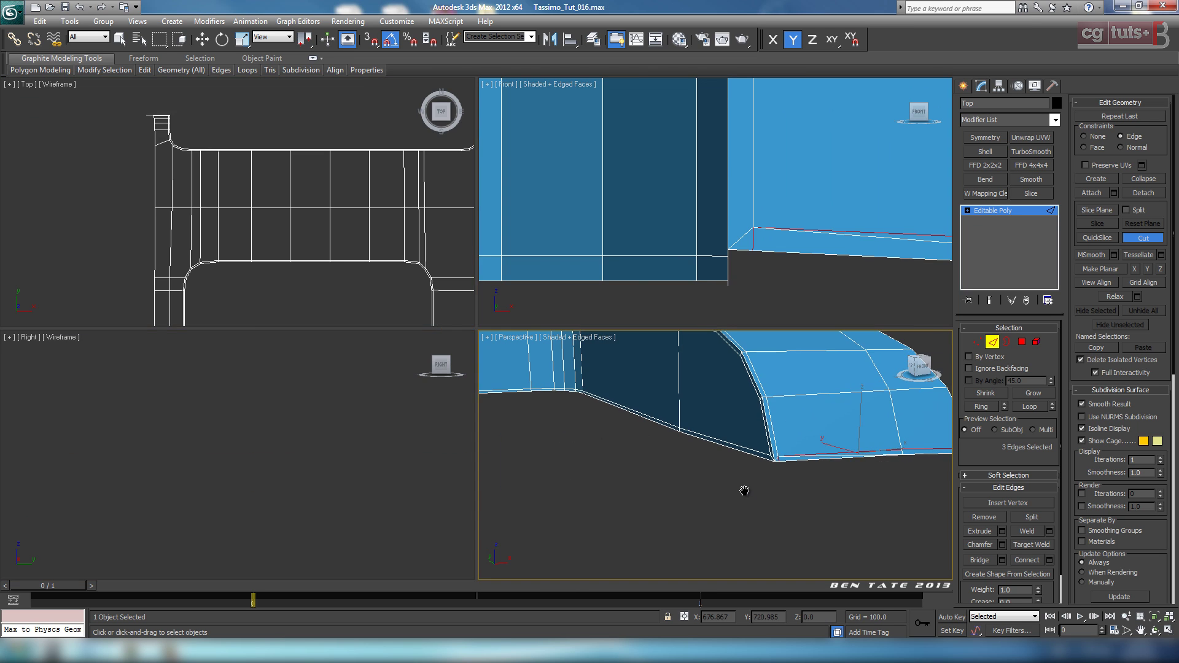
pyautogui.hotkey('alt', 'w')
pyautogui.scroll(3, 698, 422)
pyautogui.moveTo(698, 393); pyautogui.dragTo(663, 439, button='middle')
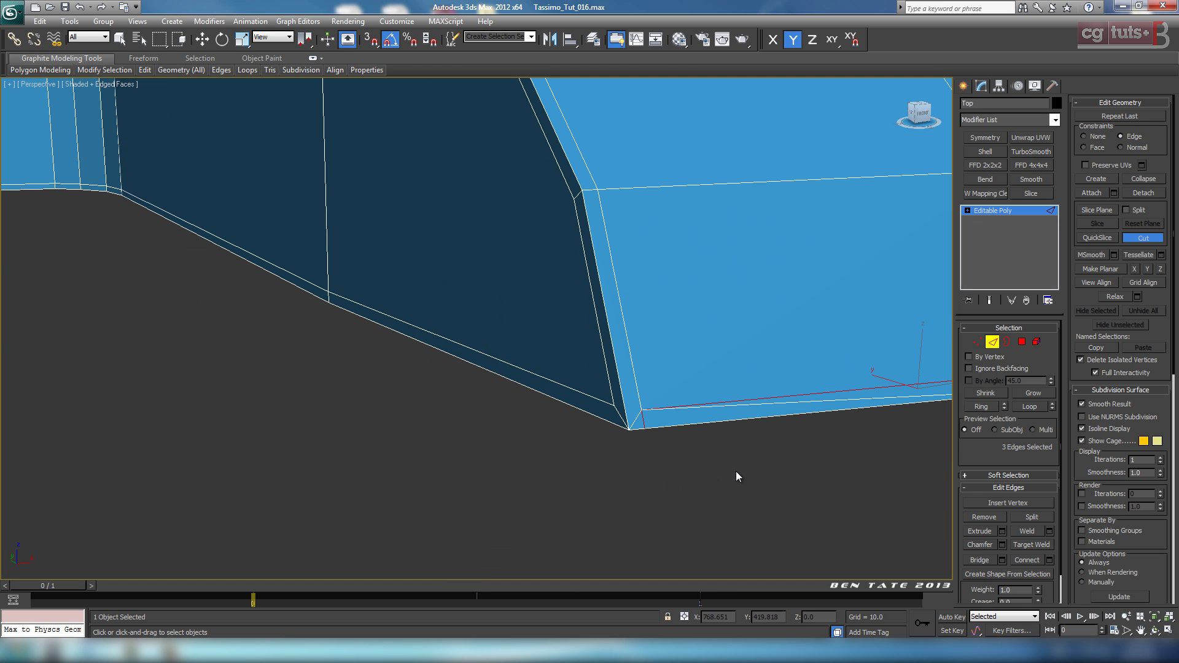
pyautogui.keyDown('alt'); pyautogui.moveTo(738, 476); pyautogui.dragTo(731, 447, button='middle'); pyautogui.keyUp('alt')
pyautogui.rightClick(730, 446)
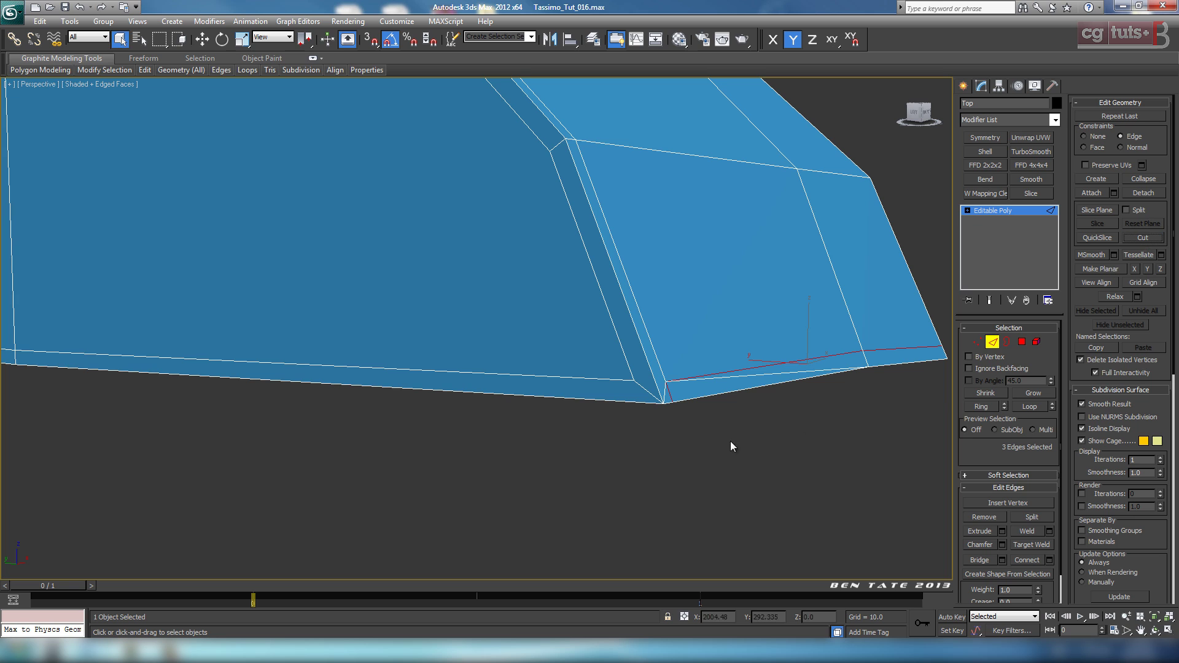
pyautogui.click(975, 344)
pyautogui.moveTo(614, 422); pyautogui.dragTo(706, 377)
pyautogui.press('z')
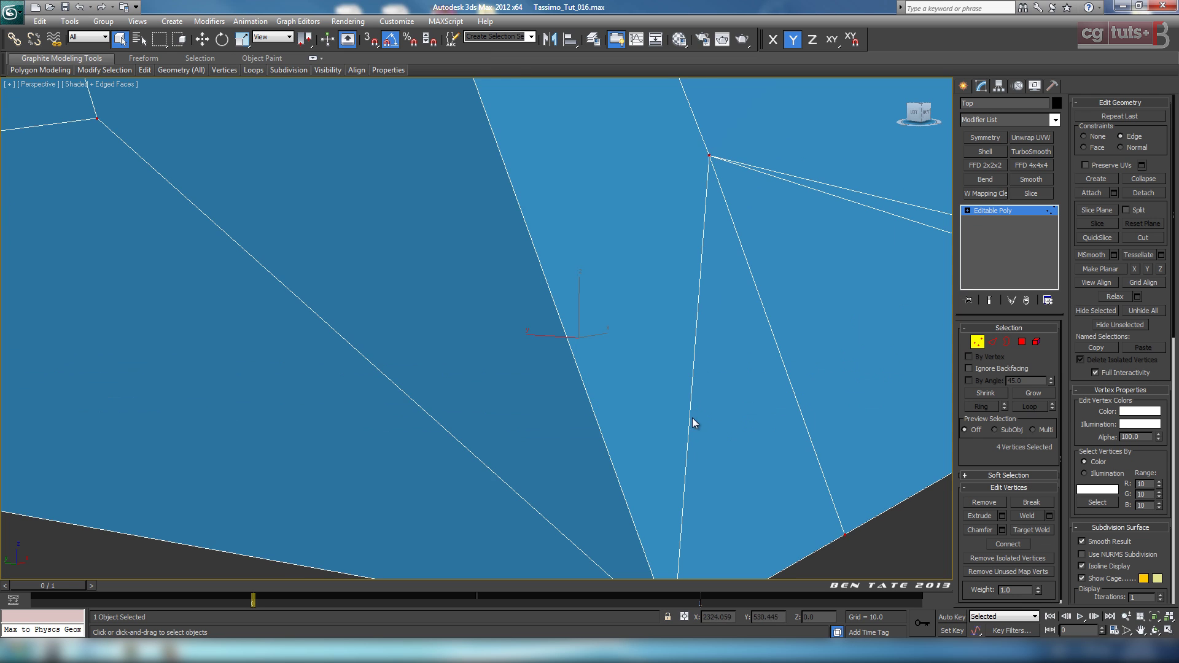
pyautogui.keyDown('alt'); pyautogui.moveTo(687, 429); pyautogui.dragTo(701, 458, button='middle'); pyautogui.keyUp('alt')
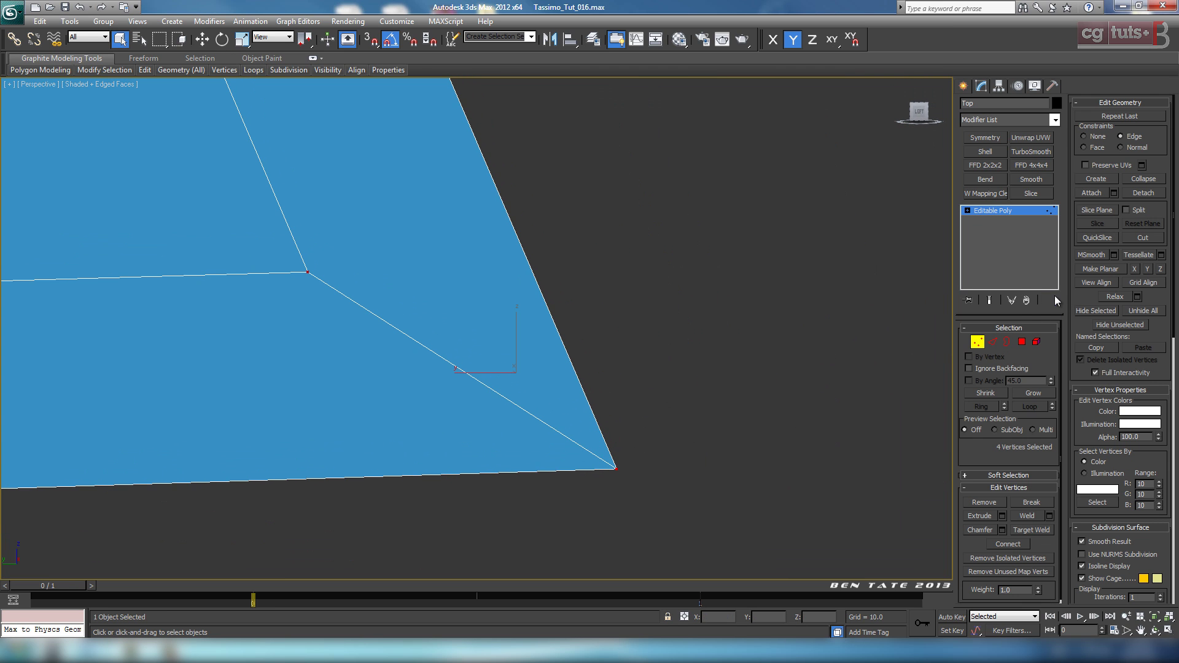
pyautogui.click(1137, 238)
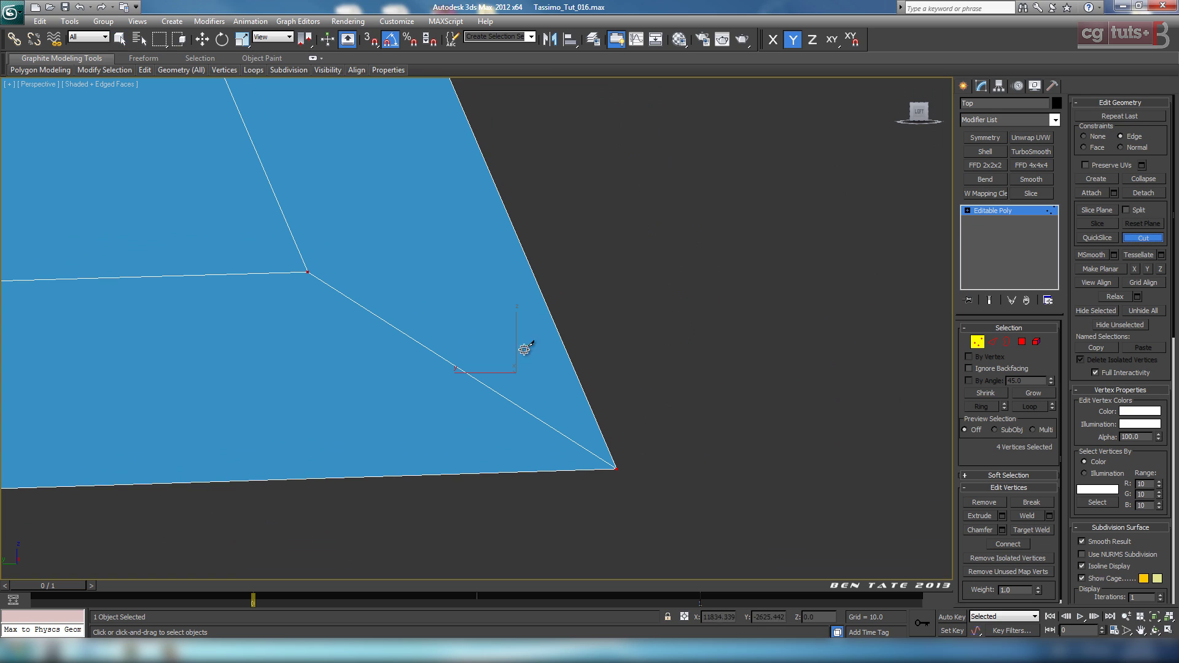
pyautogui.click(307, 274)
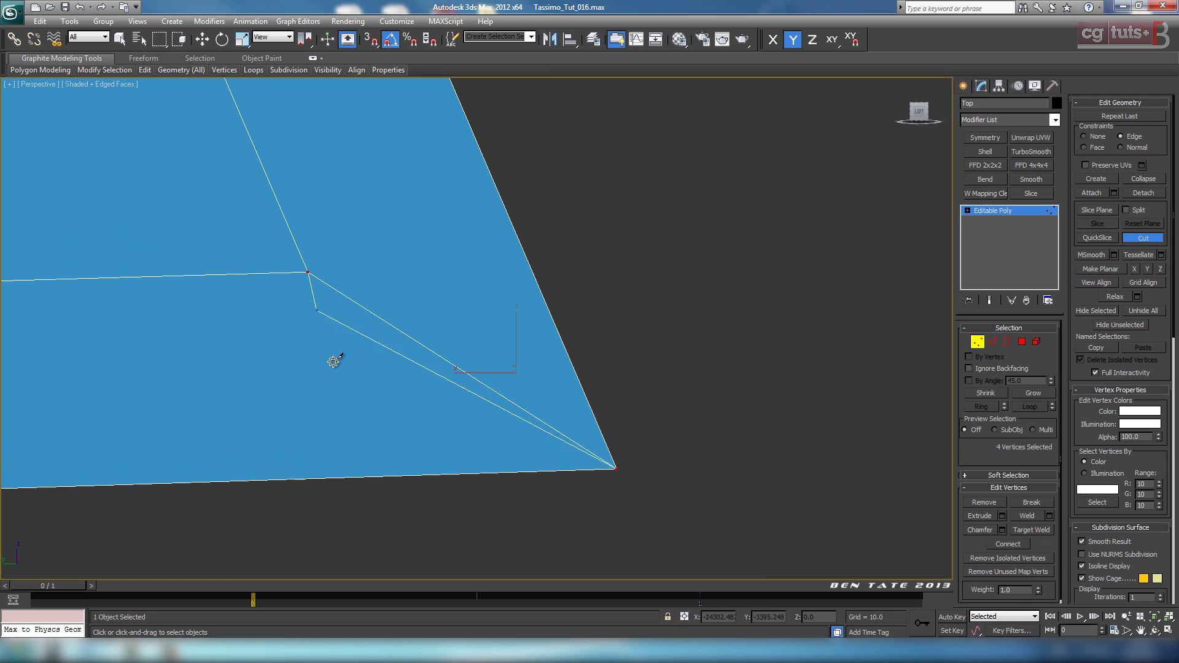
pyautogui.click(382, 477)
pyautogui.click(386, 478)
pyautogui.rightClick(386, 477)
# Cut an edge around the opposite leg's corner, joining the inset corner vertices of the side and end faces across the corner edge.
pyautogui.moveTo(462, 468); pyautogui.dragTo(431, 455, button='middle')
pyautogui.scroll(-2, 452, 475)
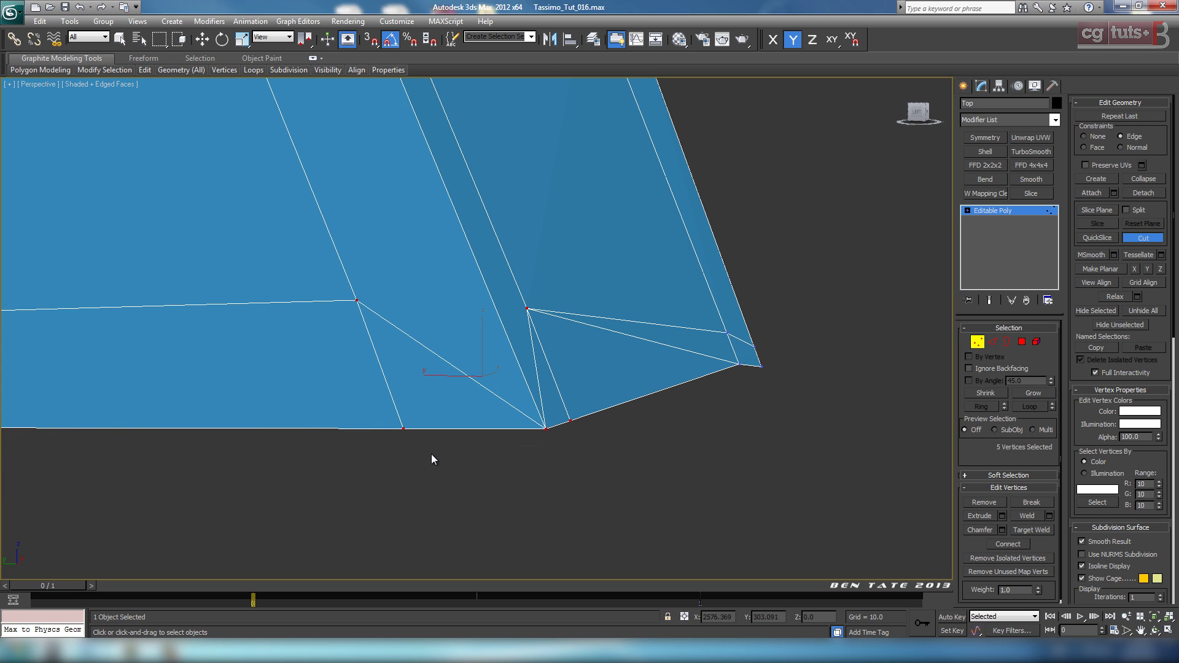
pyautogui.click(357, 300)
pyautogui.keyDown('alt'); pyautogui.moveTo(490, 295); pyautogui.dragTo(490, 326, button='middle'); pyautogui.keyUp('alt')
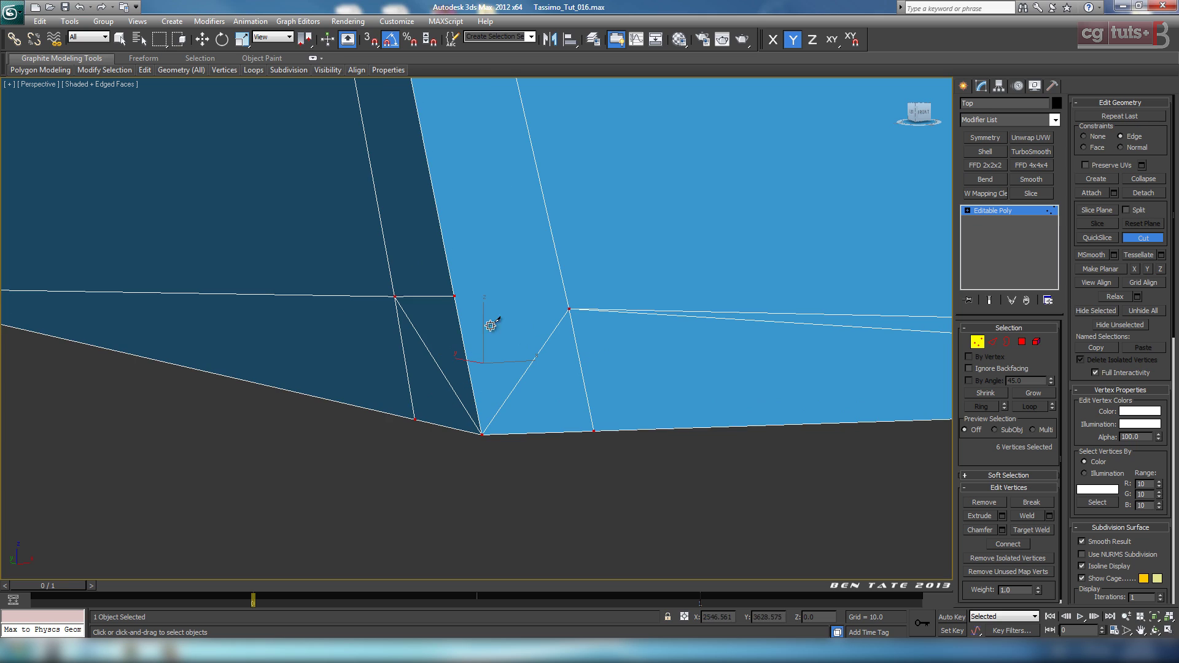
pyautogui.click(455, 296)
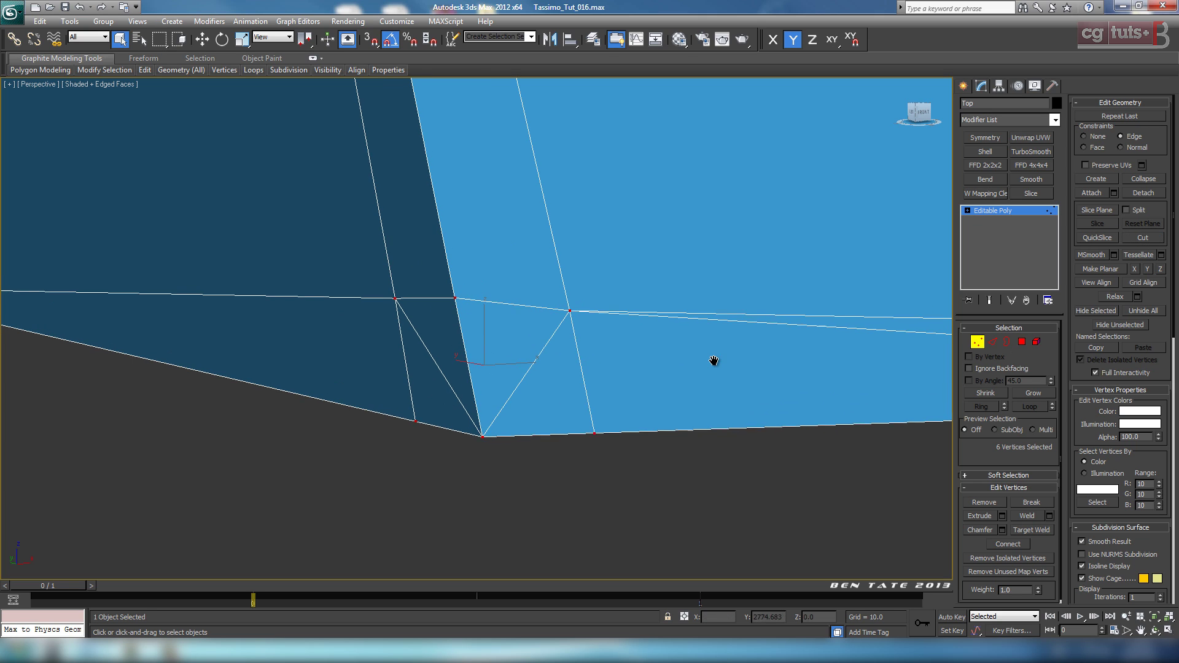
# Remove the two diagonal edges that run from the inset corner vertices to the bottom corner of the leg's end.
pyautogui.scroll(-3, 848, 350)
pyautogui.click(991, 342)
pyautogui.click(521, 348)
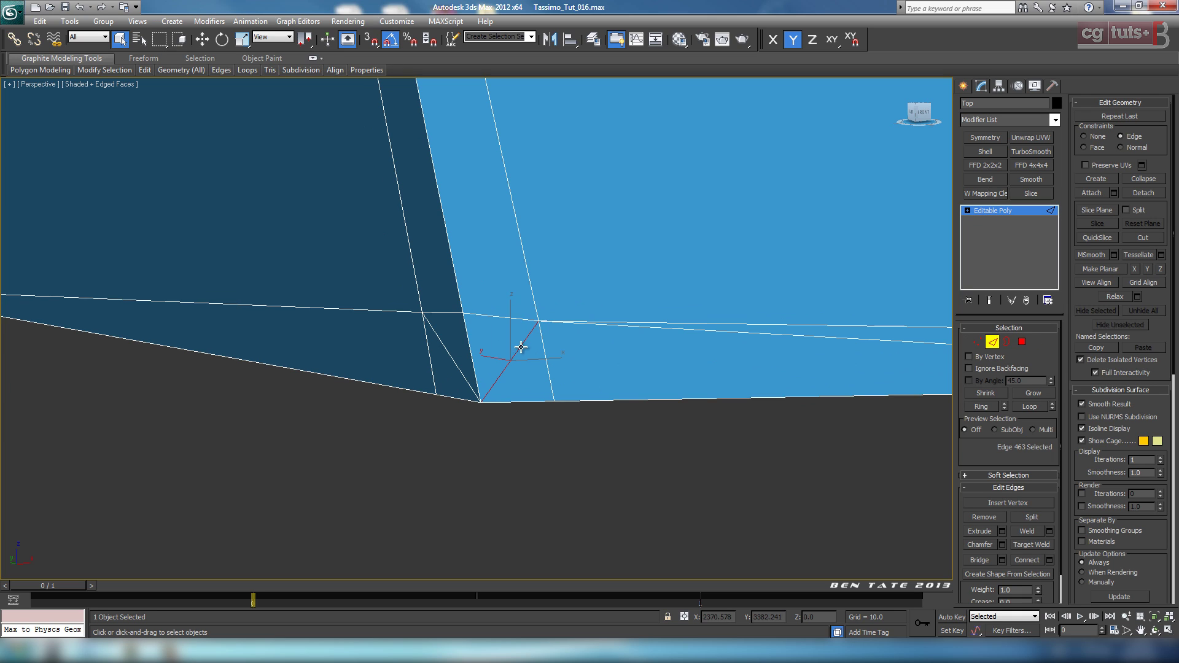
pyautogui.keyDown('ctrl'); pyautogui.click(455, 367); pyautogui.keyUp('ctrl')
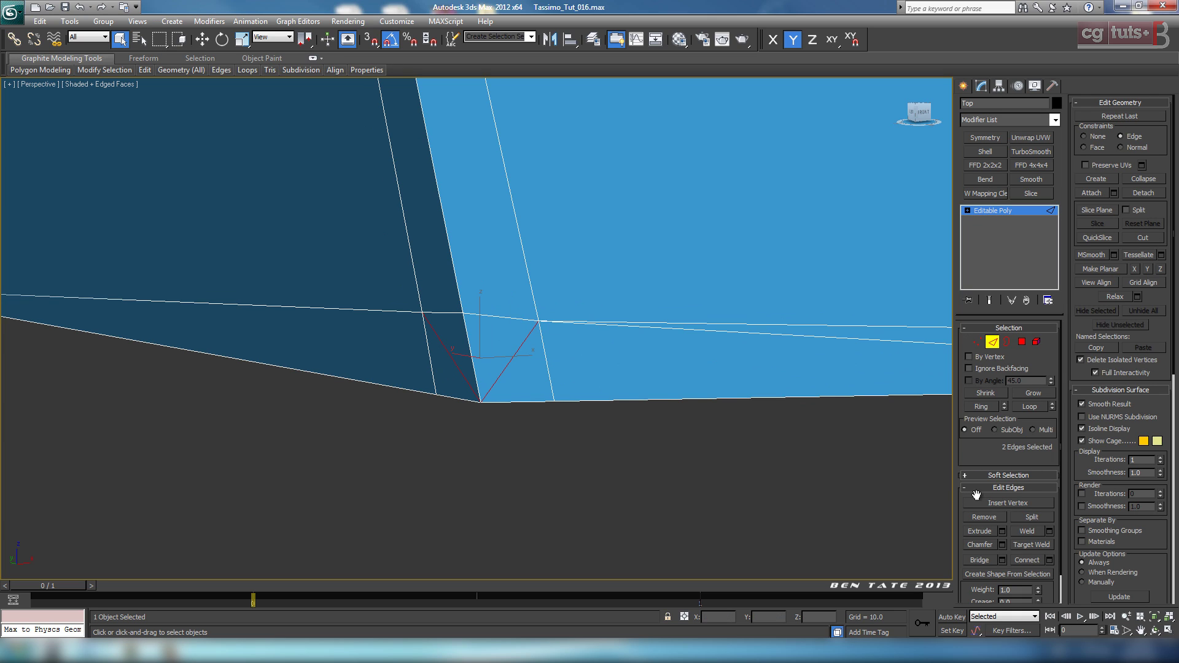
pyautogui.click(812, 491)
# Remove the long slanted edge running from the inset corner vertex across the leg's end, below the nearly horizontal edge.
pyautogui.moveTo(767, 494); pyautogui.dragTo(447, 499, button='middle')
pyautogui.scroll(-3, 447, 498)
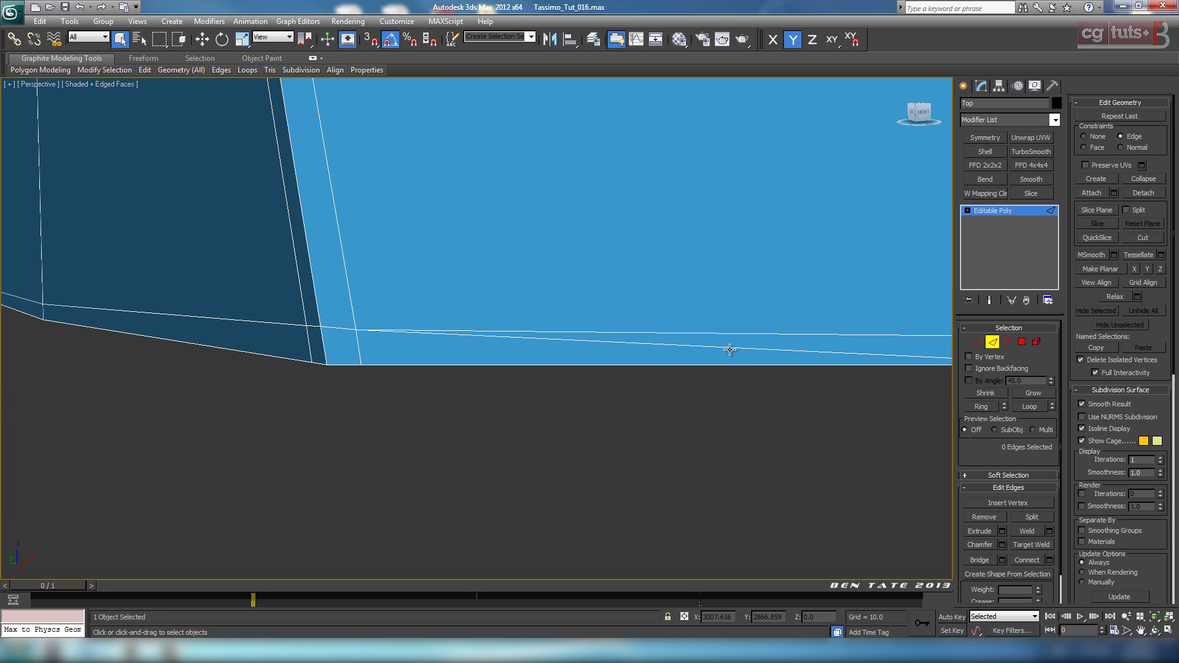
pyautogui.click(730, 349)
pyautogui.click(765, 416)
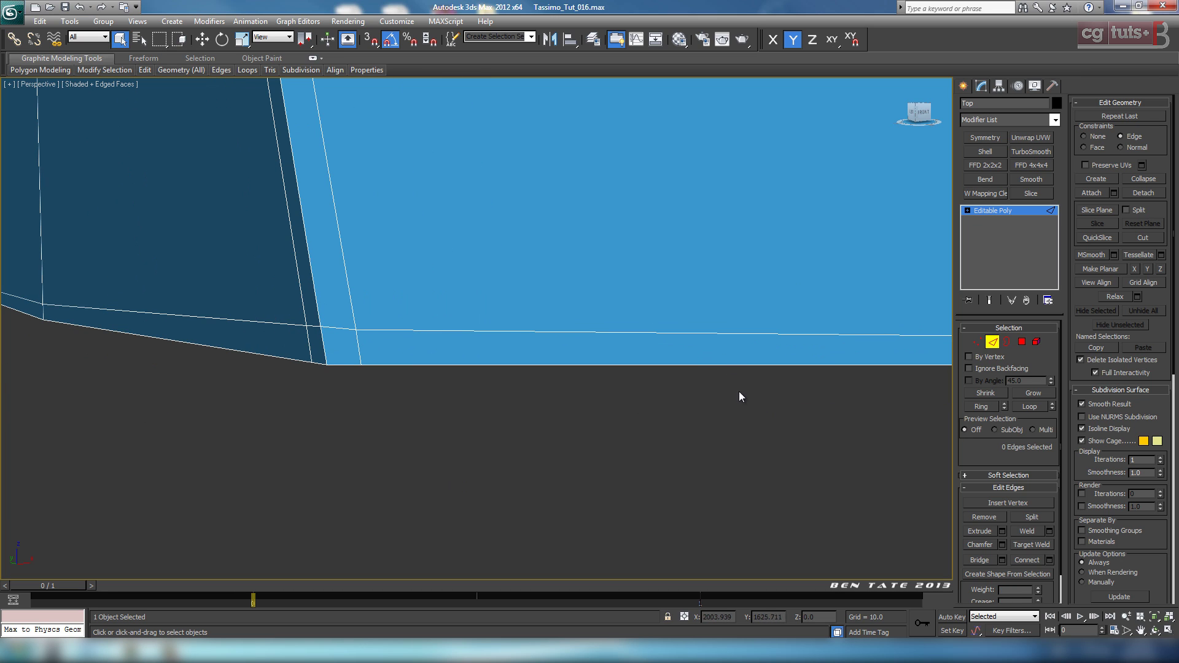
# Select the vertices at the bottom inner corner of a rear leg and frame them in the perspective view.
pyautogui.keyDown('alt'); pyautogui.moveTo(738, 395); pyautogui.dragTo(758, 410, button='middle'); pyautogui.keyUp('alt')
pyautogui.scroll(4, 586, 408)
pyautogui.scroll(-5, 747, 422)
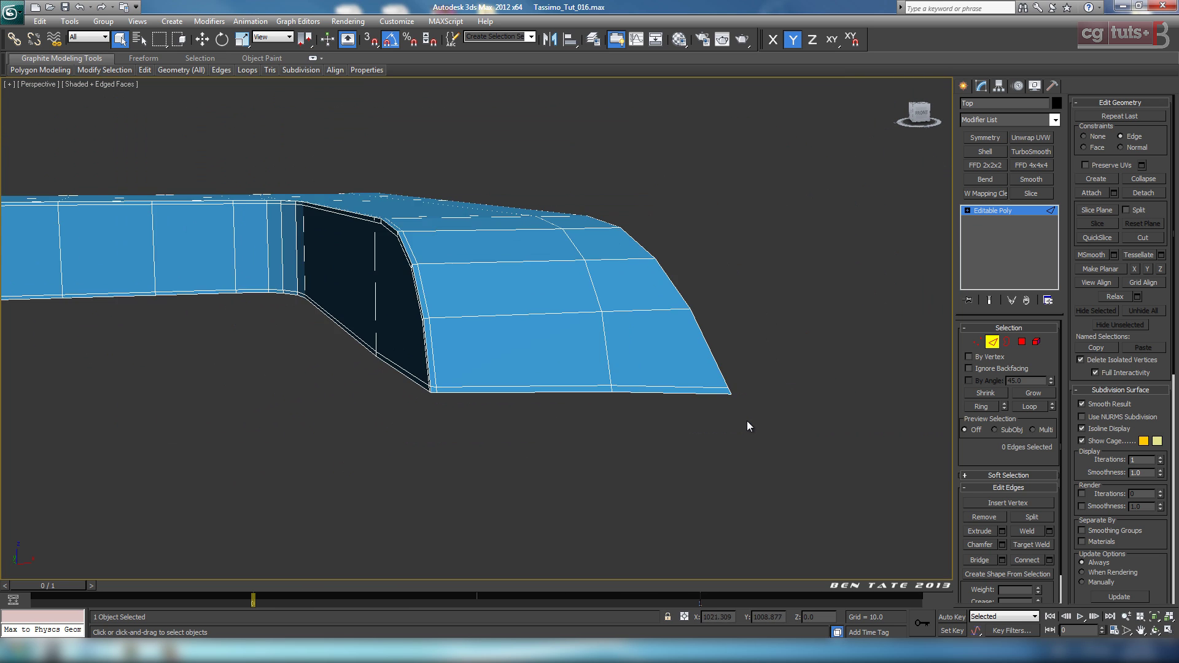
pyautogui.moveTo(381, 379); pyautogui.dragTo(544, 424, button='middle')
pyautogui.scroll(-3, 544, 424)
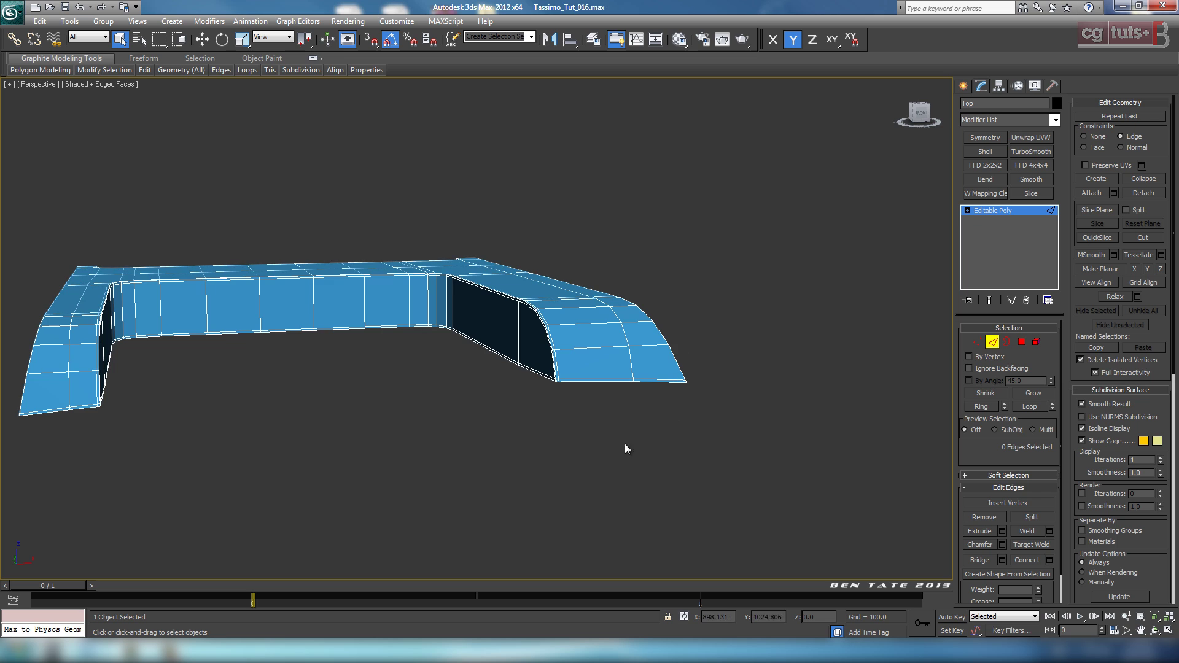
pyautogui.moveTo(625, 442)
pyautogui.keyDown('alt'); pyautogui.mouseDown(button='middle')
pyautogui.moveTo(384, 395)
pyautogui.moveTo(514, 435)
pyautogui.moveTo(599, 483)
pyautogui.mouseUp(button='middle'); pyautogui.keyUp('alt')
pyautogui.scroll(3, 506, 397)
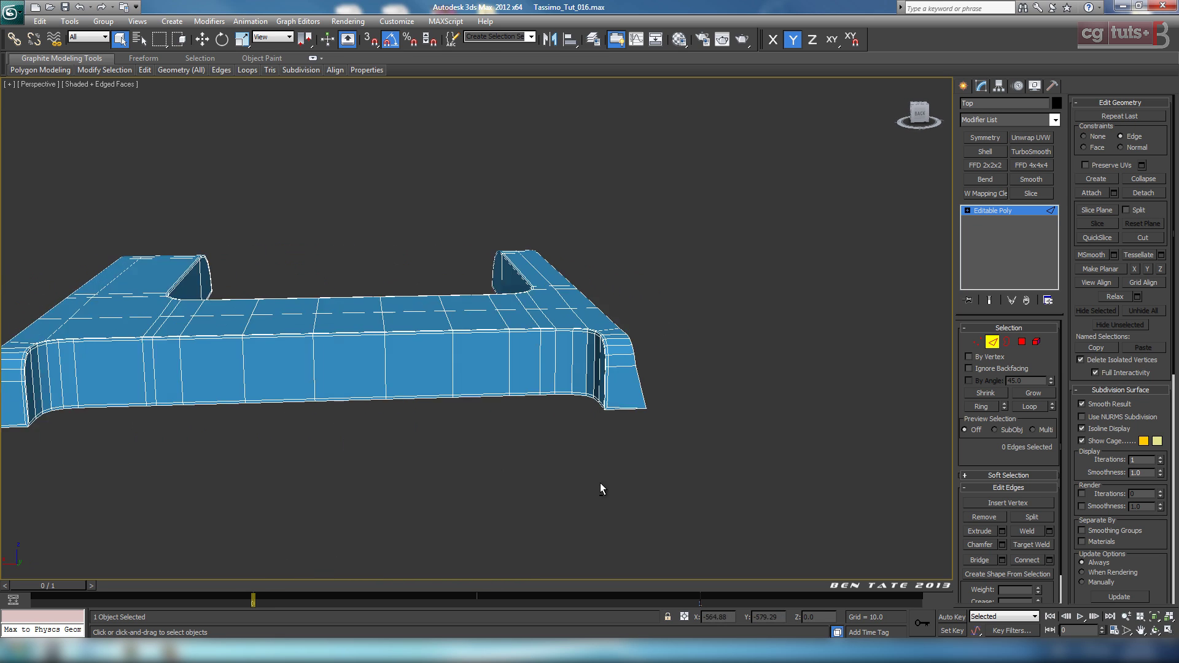
pyautogui.moveTo(522, 482)
pyautogui.keyDown('alt'); pyautogui.mouseDown(button='middle')
pyautogui.moveTo(592, 481)
pyautogui.moveTo(525, 473)
pyautogui.mouseUp(button='middle'); pyautogui.keyUp('alt')
pyautogui.click(977, 341)
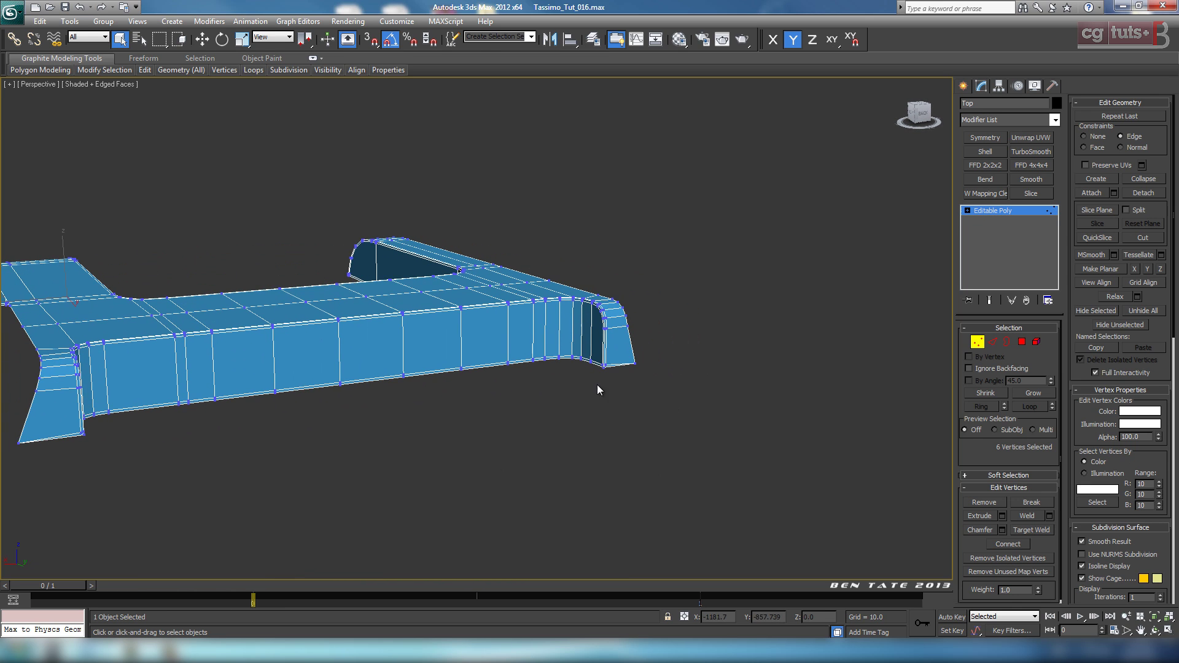
pyautogui.moveTo(617, 363); pyautogui.dragTo(618, 363)
pyautogui.press('z')
pyautogui.scroll(-4, 628, 439)
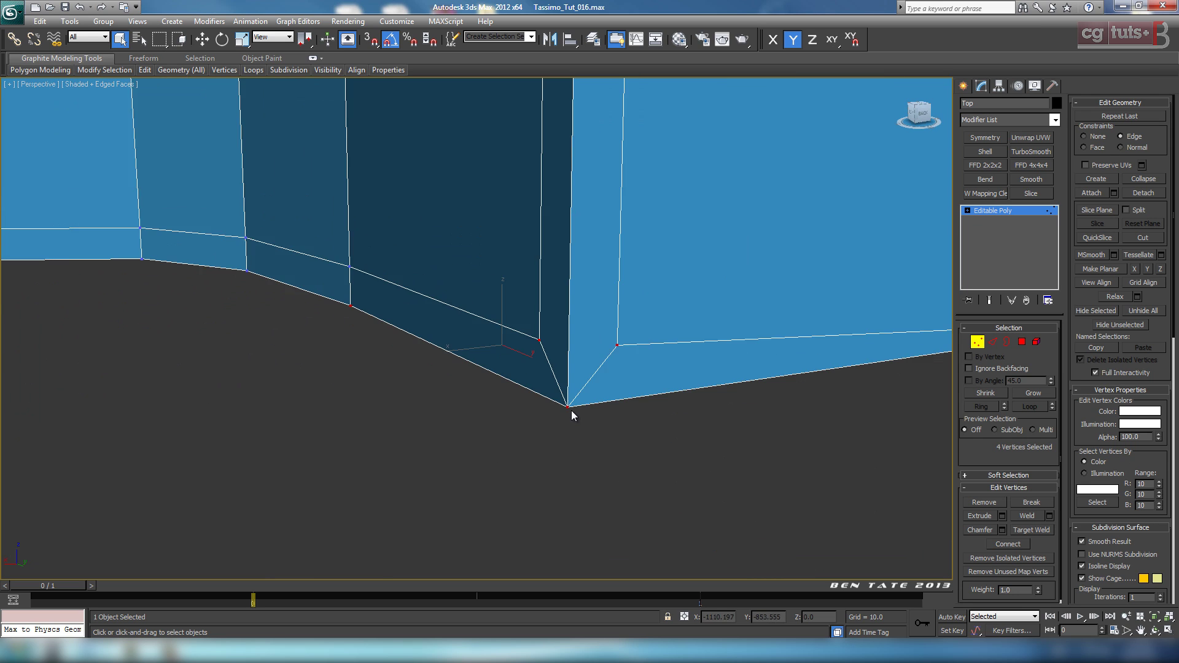
pyautogui.moveTo(571, 411); pyautogui.dragTo(696, 416, button='middle')
# Cut a vertical edge on the rear leg's inner side face from its inset corner vertex down to the bottom edge.
pyautogui.click(982, 344)
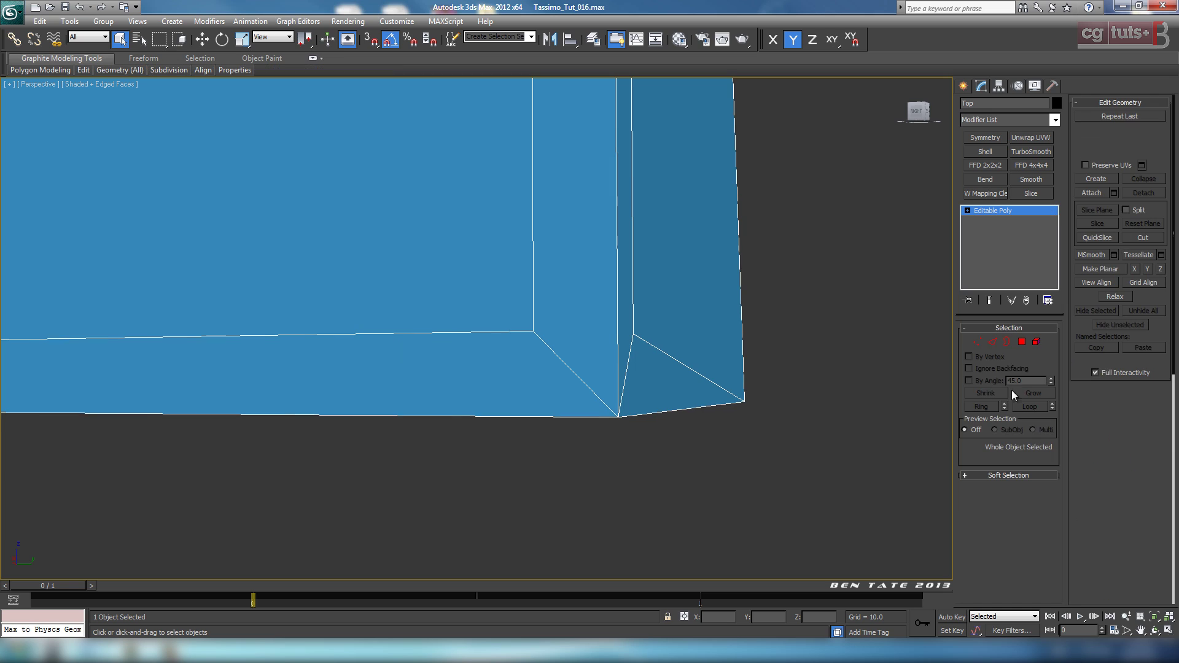
pyautogui.hotkey('alt', 'c')
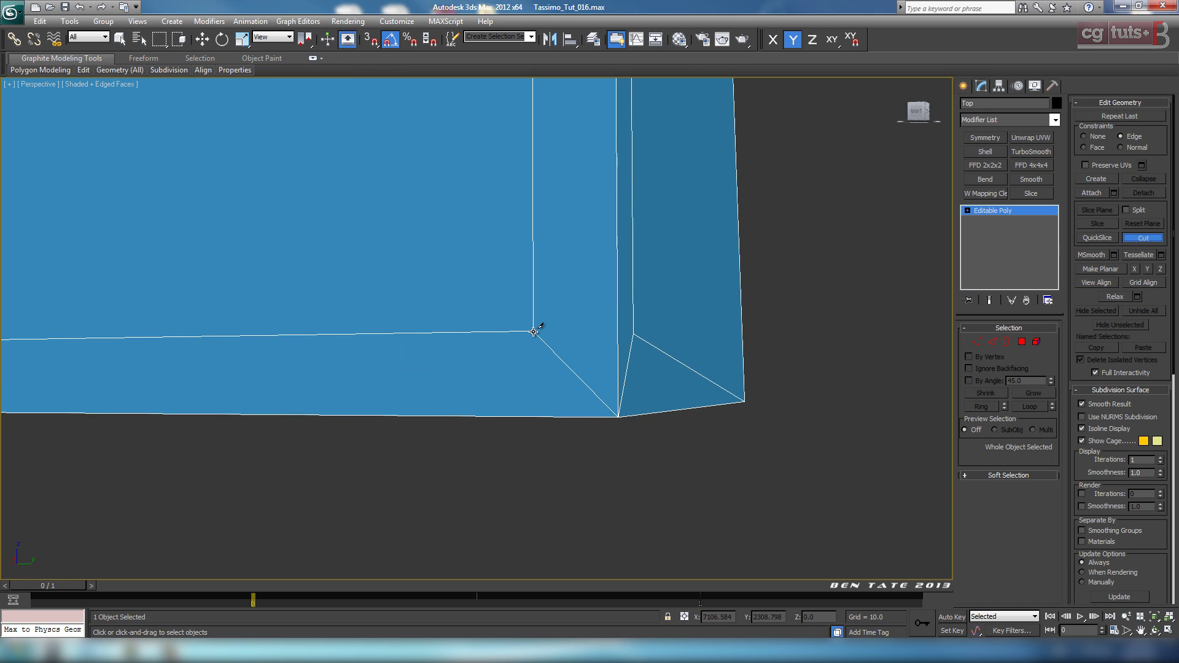
pyautogui.click(533, 331)
pyautogui.keyDown('alt'); pyautogui.moveTo(629, 432); pyautogui.dragTo(596, 430, button='middle'); pyautogui.keyUp('alt')
pyautogui.scroll(-5, 639, 432)
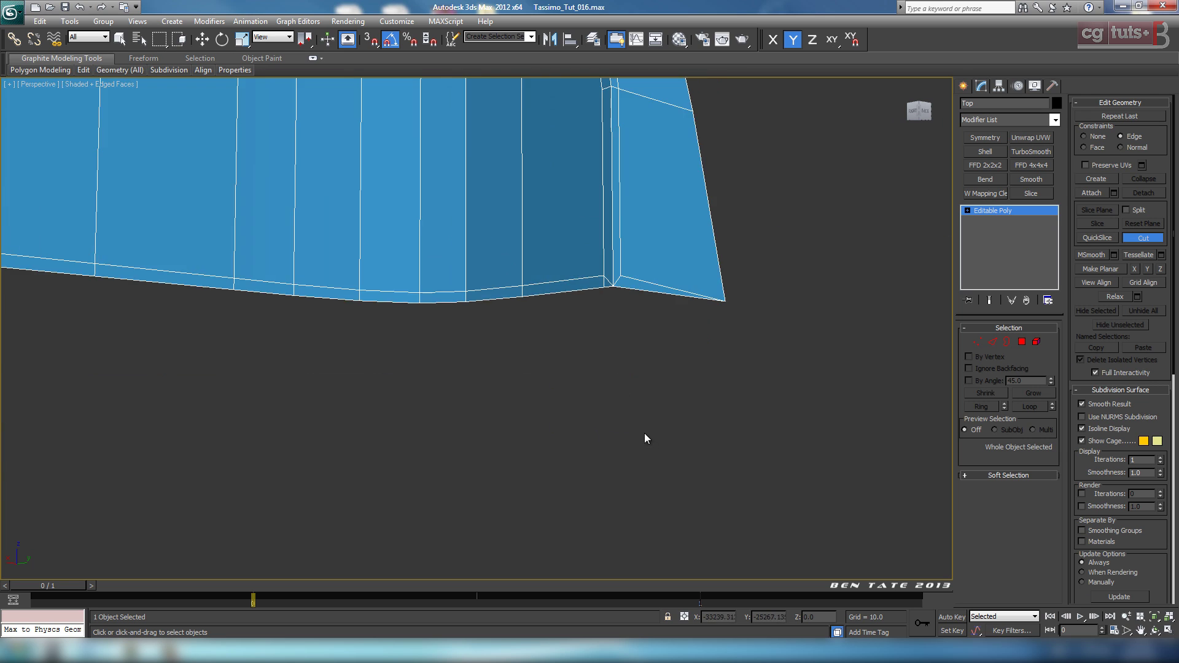
pyautogui.scroll(-3, 749, 341)
pyautogui.click(1143, 239)
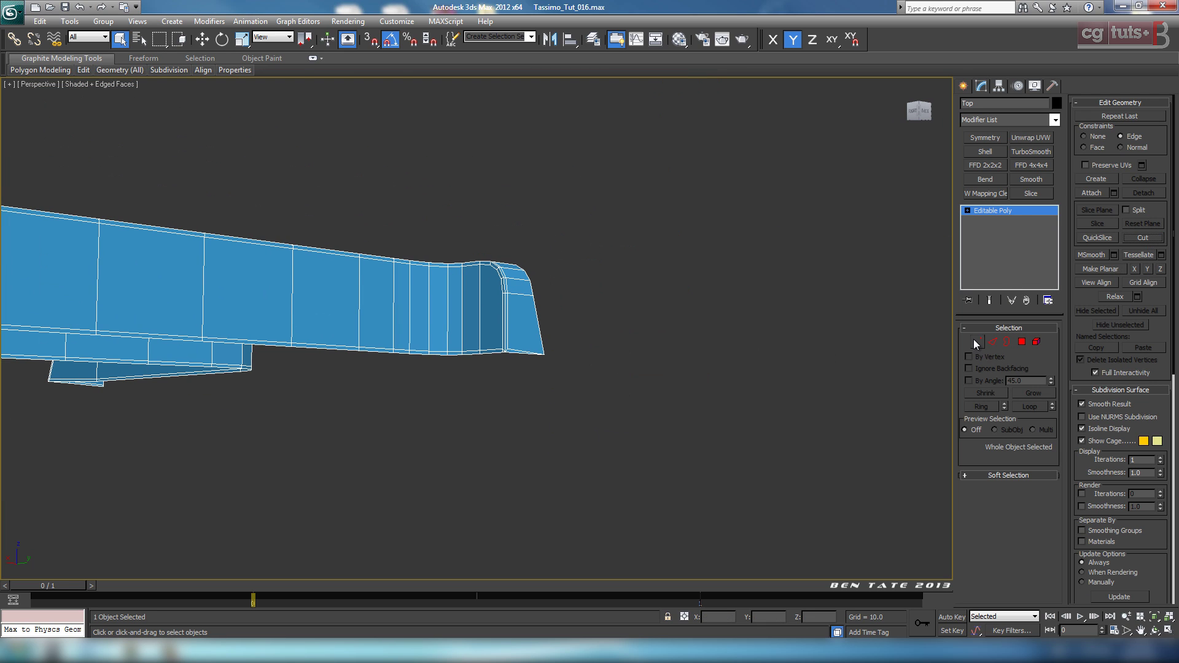
# Cut a vertical edge on the rear leg's end face from its inset corner vertex down to the bottom edge.
pyautogui.click(977, 341)
pyautogui.press('z')
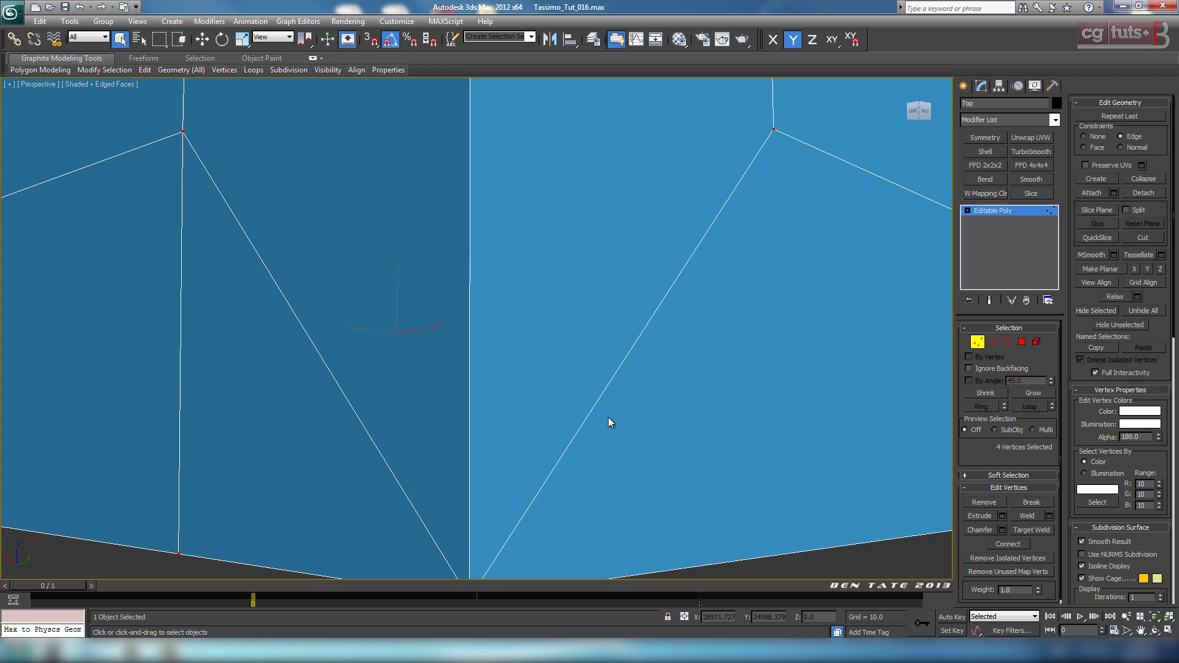
pyautogui.scroll(-5, 608, 422)
pyautogui.keyDown('alt'); pyautogui.moveTo(608, 422); pyautogui.dragTo(587, 419, button='middle'); pyautogui.keyUp('alt')
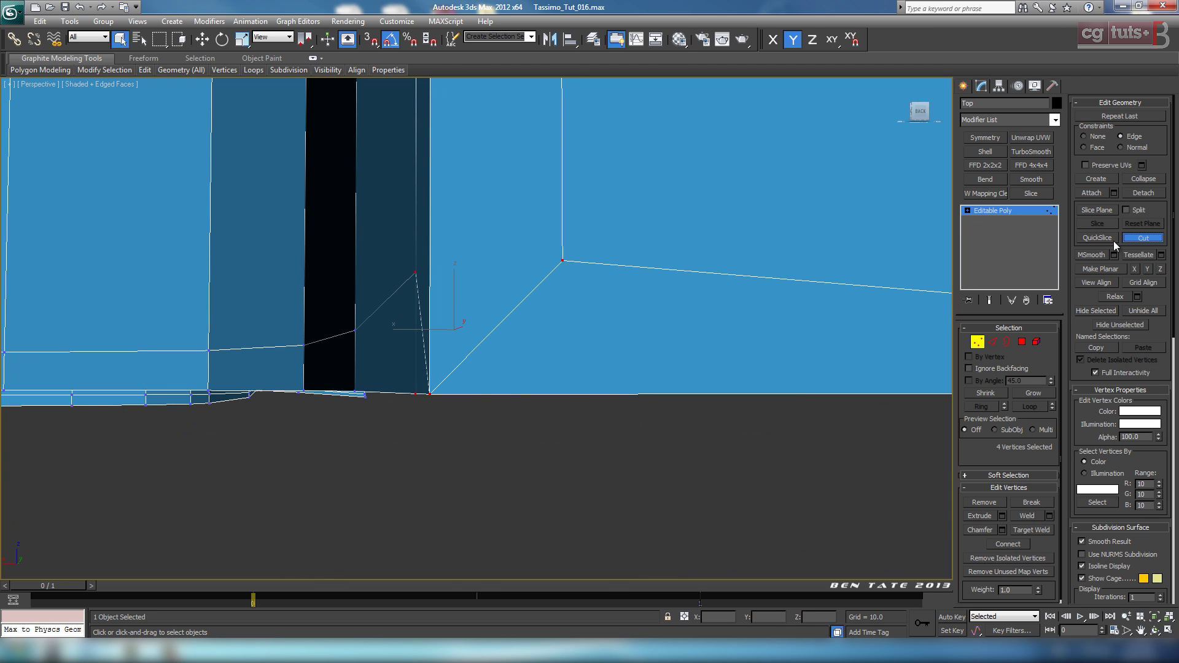
pyautogui.click(563, 260)
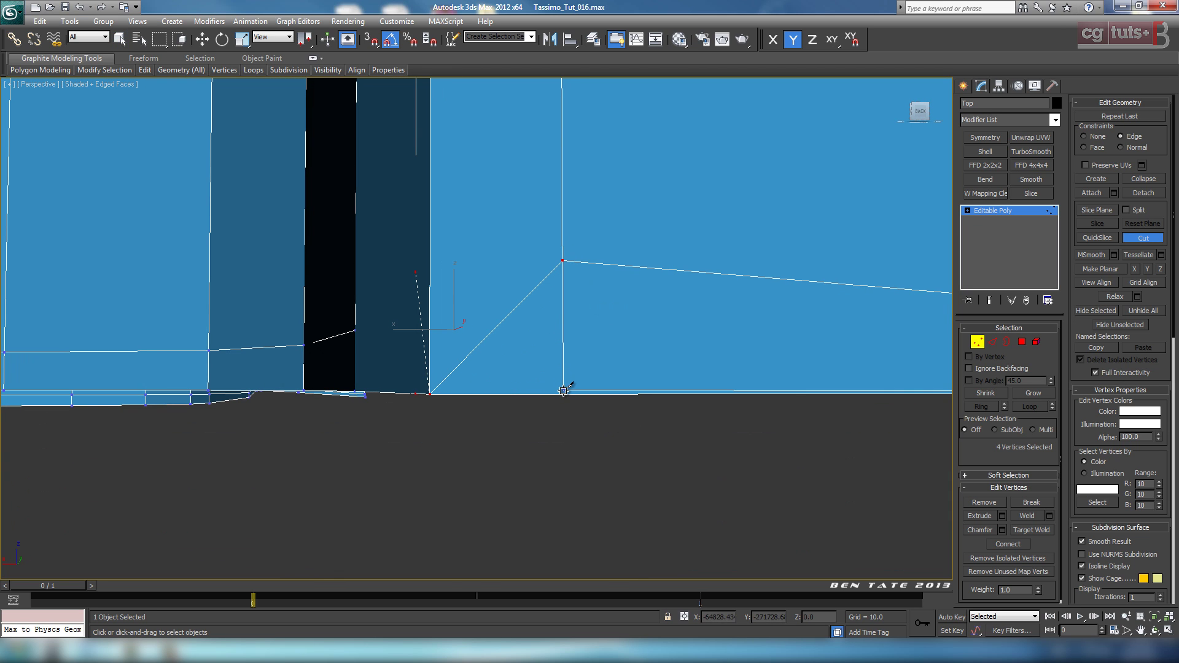
pyautogui.click(562, 394)
pyautogui.rightClick(563, 393)
# Cut an edge around the rear leg's corner, joining the inset corner vertices of both faces across the corner edge.
pyautogui.moveTo(570, 333); pyautogui.dragTo(655, 369, button='middle')
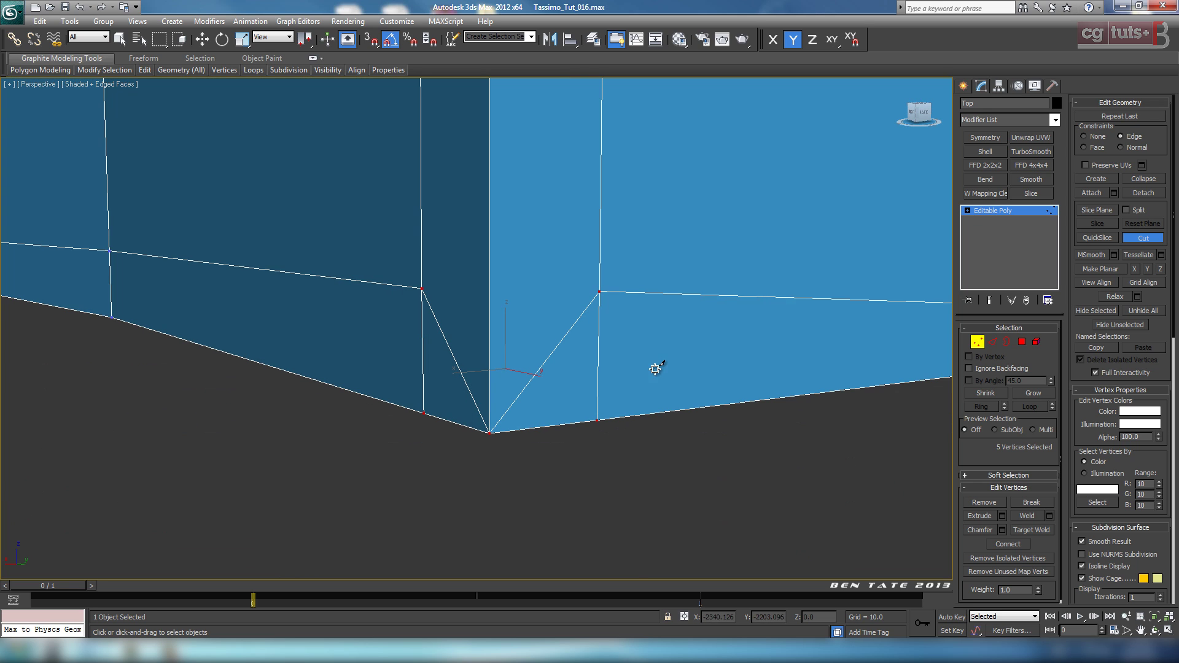
pyautogui.click(422, 287)
pyautogui.click(489, 297)
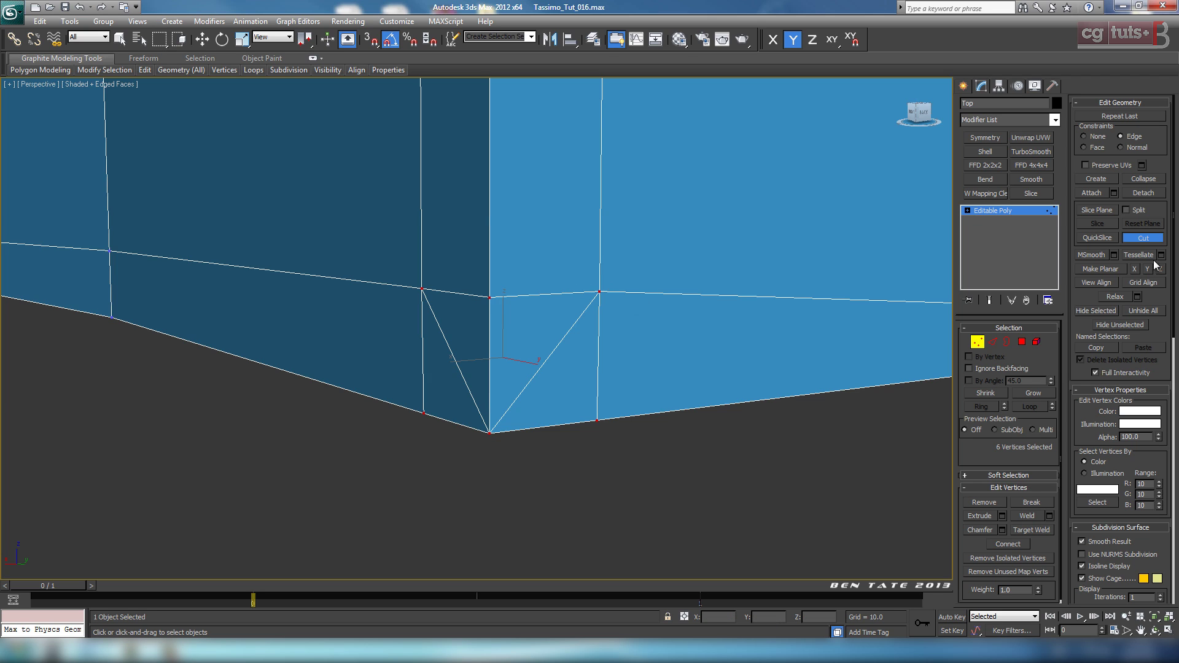
pyautogui.click(1143, 237)
# Remove the two diagonal edges meeting at the rear leg's bottom corner.
pyautogui.press('2')
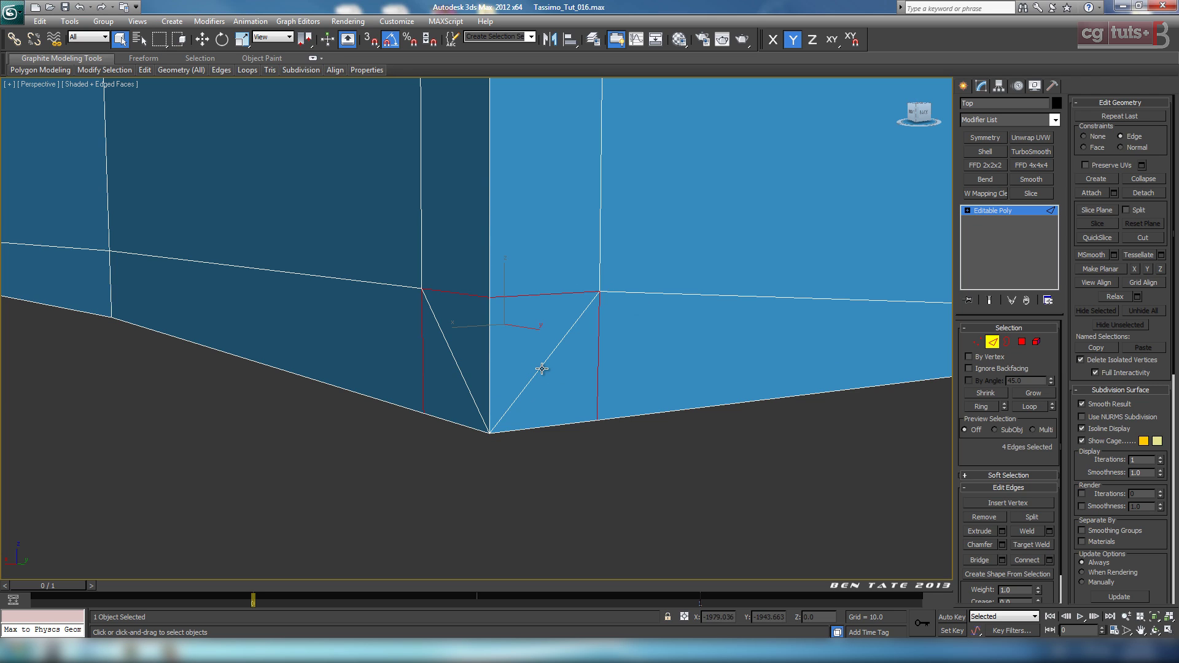
pyautogui.click(541, 367)
pyautogui.keyDown('ctrl'); pyautogui.click(470, 398); pyautogui.keyUp('ctrl')
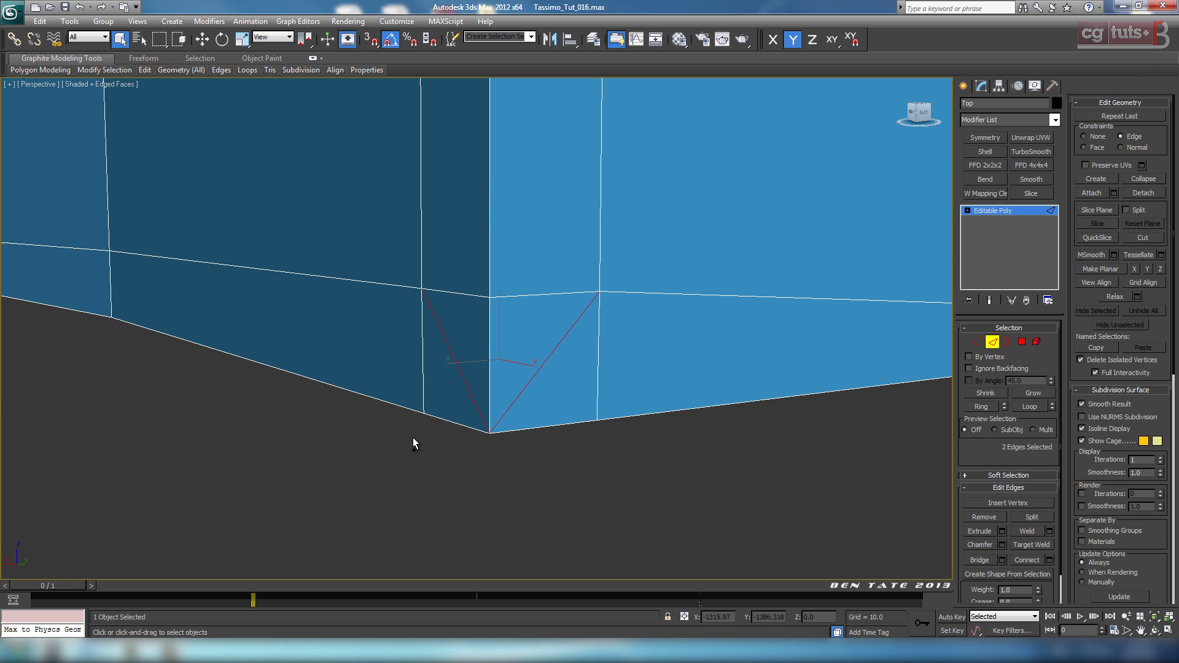
pyautogui.press('BackSpace')
# Select the bottom inner corner vertices of the opposite rear leg and frame them in the perspective view.
pyautogui.moveTo(403, 422); pyautogui.dragTo(403, 423, button='middle')
pyautogui.scroll(-6, 416, 414)
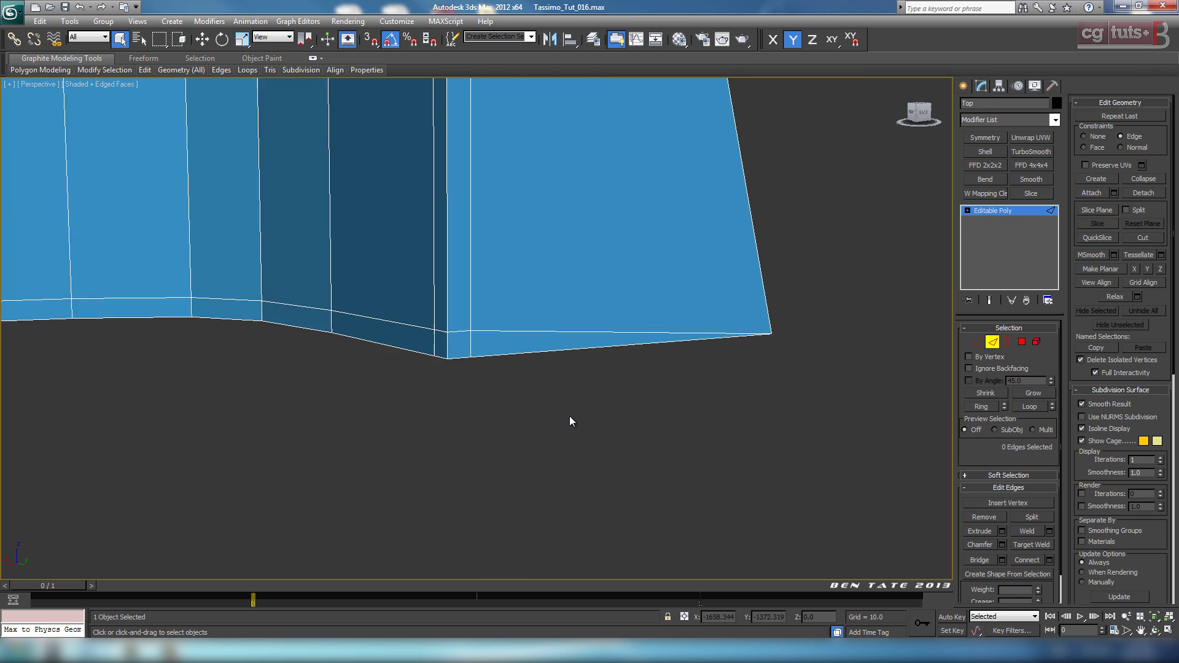
pyautogui.scroll(3, 565, 412)
pyautogui.keyDown('alt'); pyautogui.moveTo(569, 417); pyautogui.dragTo(435, 451, button='middle'); pyautogui.keyUp('alt')
pyautogui.scroll(-4, 355, 430)
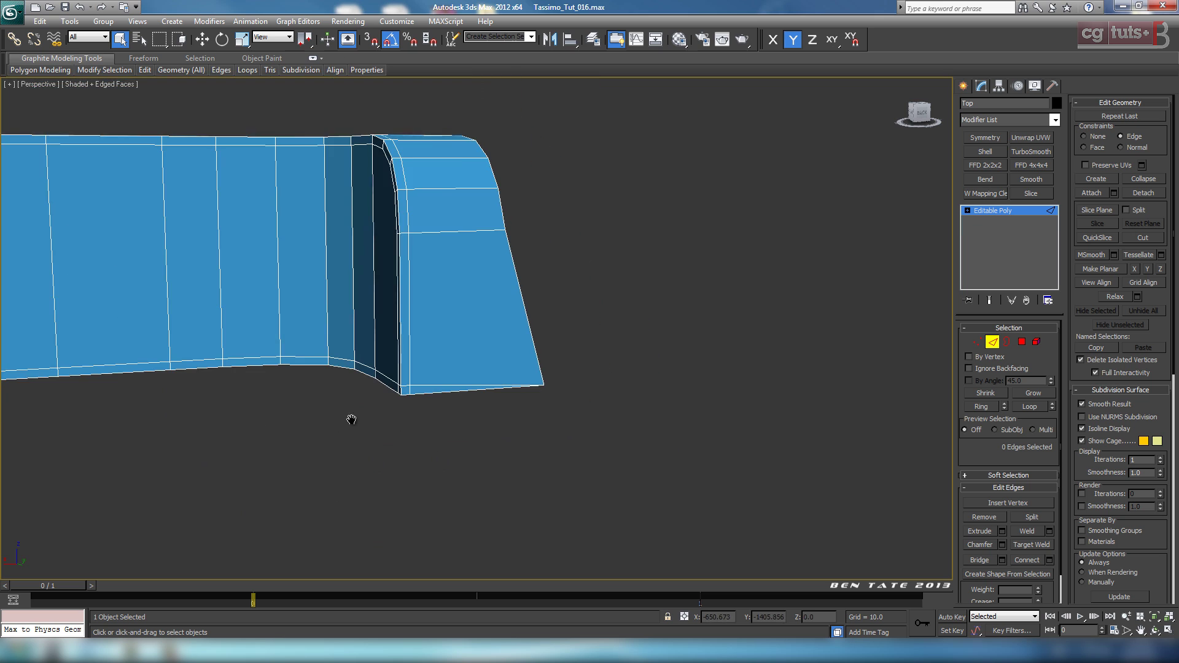
pyautogui.scroll(-2, 452, 422)
pyautogui.moveTo(350, 419); pyautogui.dragTo(674, 505, button='middle')
pyautogui.click(975, 341)
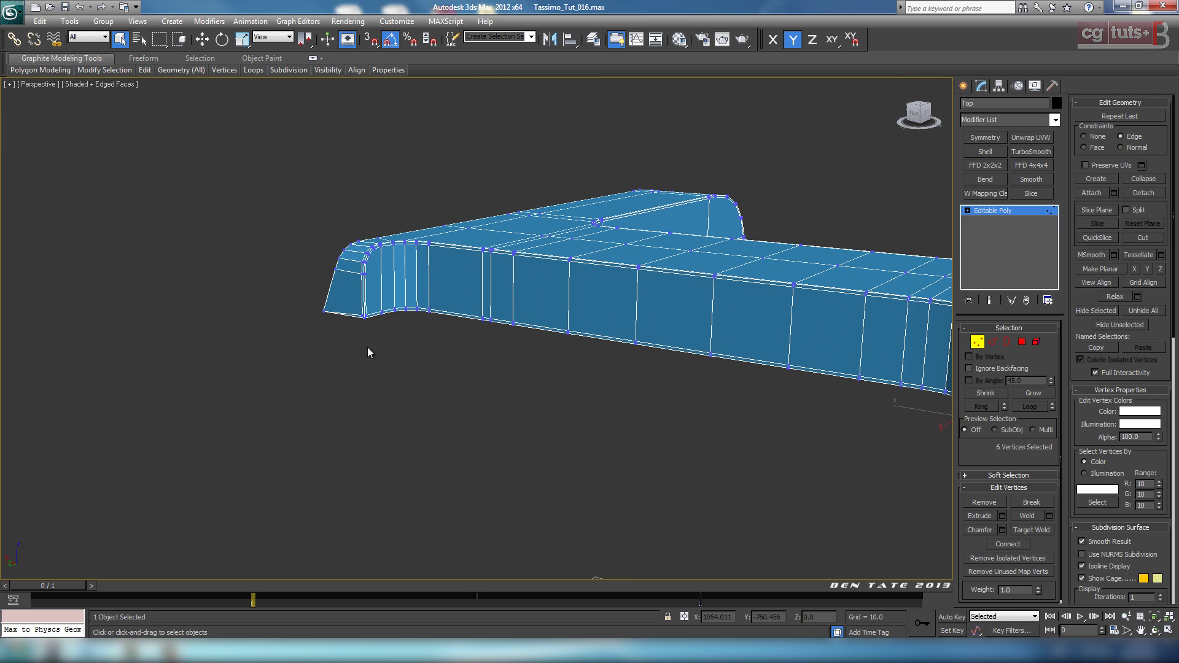
pyautogui.moveTo(372, 309); pyautogui.dragTo(375, 312)
pyautogui.press('z')
pyautogui.scroll(-5, 425, 377)
pyautogui.keyDown('alt'); pyautogui.moveTo(462, 365); pyautogui.dragTo(532, 362, button='middle'); pyautogui.keyUp('alt')
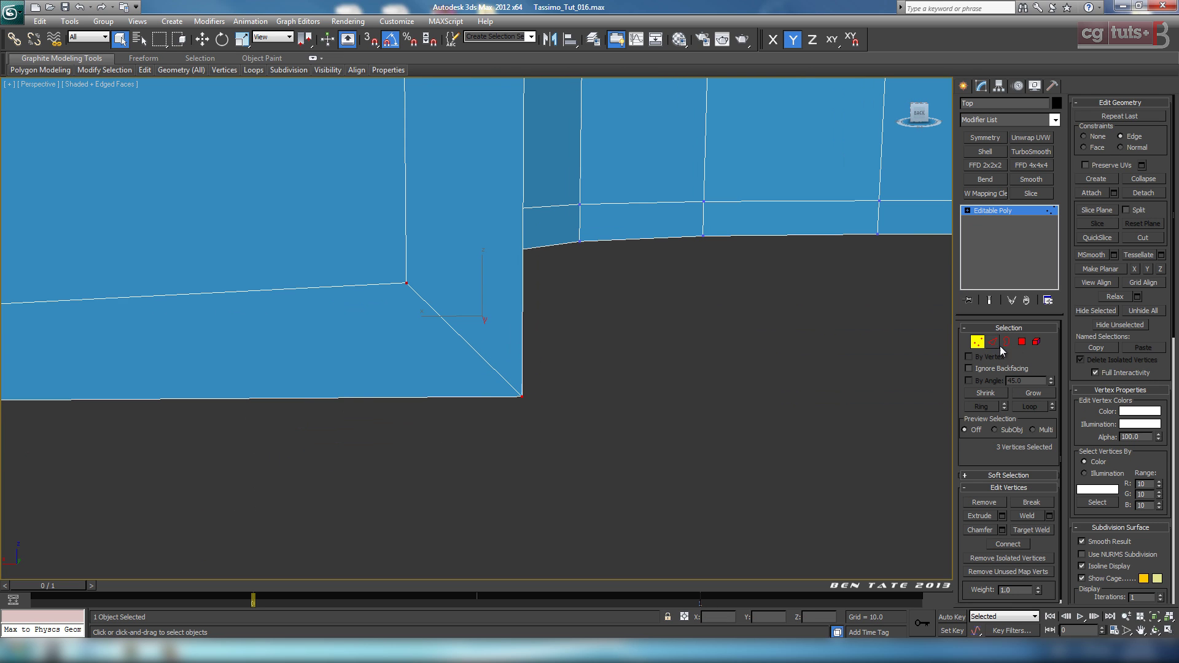
# Cut a vertical edge on the opposite rear leg's end face from its inset corner vertex down to the bottom edge.
pyautogui.click(1147, 239)
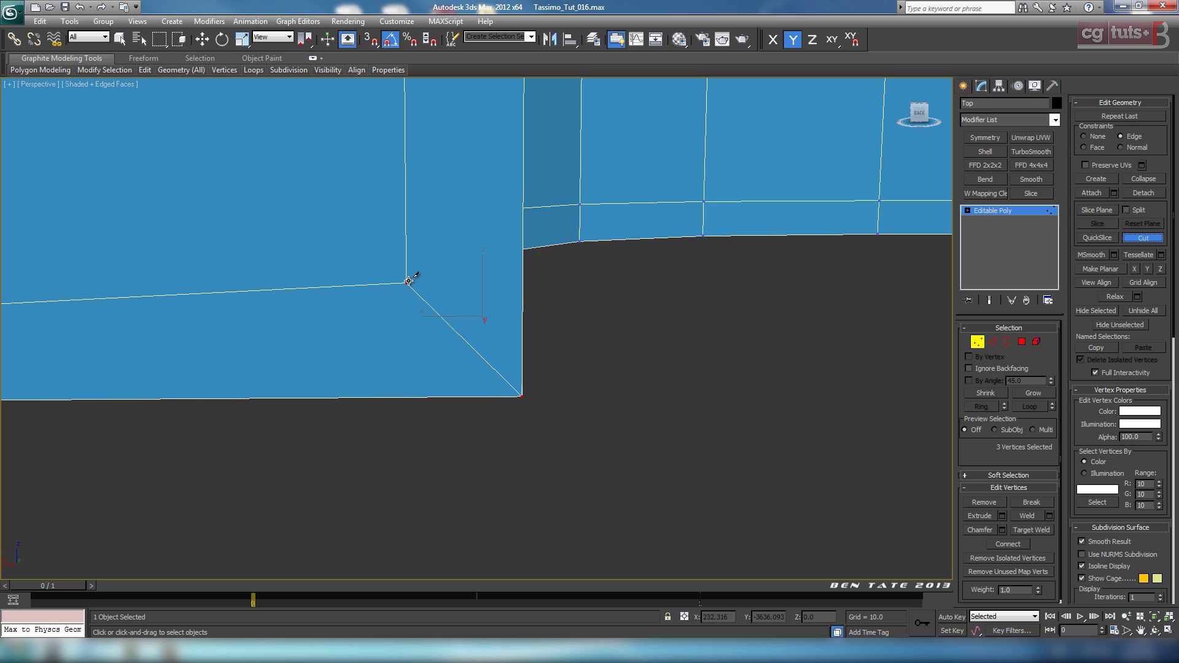
pyautogui.click(406, 283)
pyautogui.click(406, 399)
# Cut a vertical edge on the opposite rear leg's inner side face from its inset corner vertex down to the bottom edge.
pyautogui.keyDown('alt'); pyautogui.moveTo(406, 399); pyautogui.dragTo(596, 357, button='middle'); pyautogui.keyUp('alt')
pyautogui.click(597, 265)
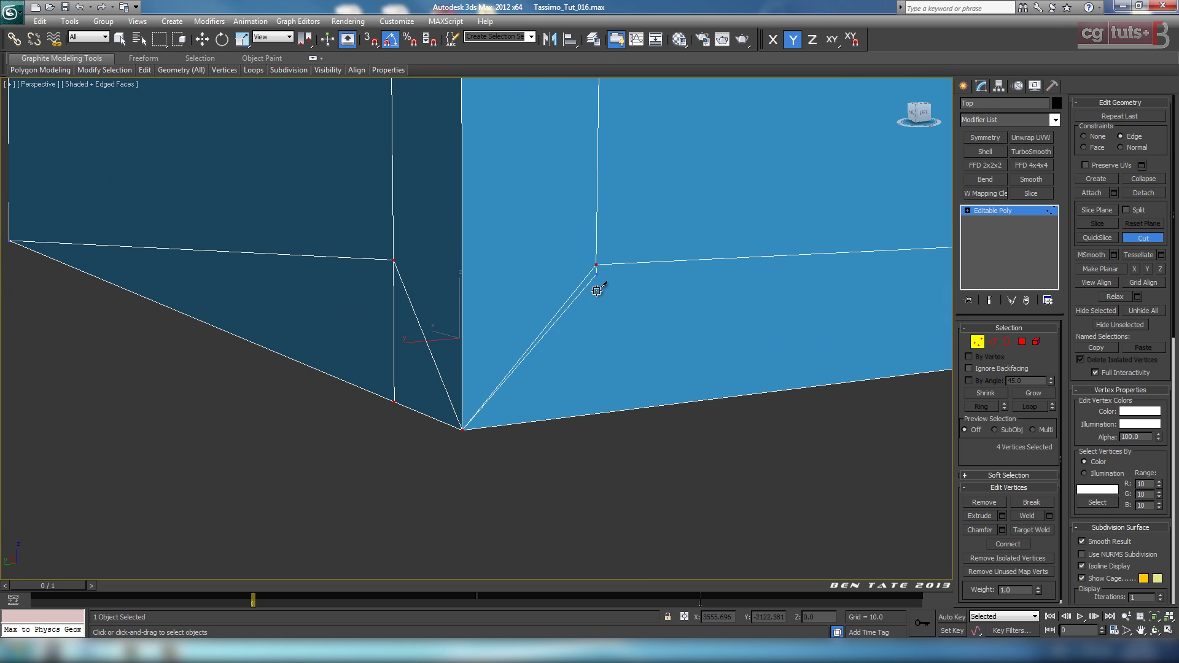
pyautogui.click(594, 413)
pyautogui.click(595, 414)
pyautogui.rightClick(596, 413)
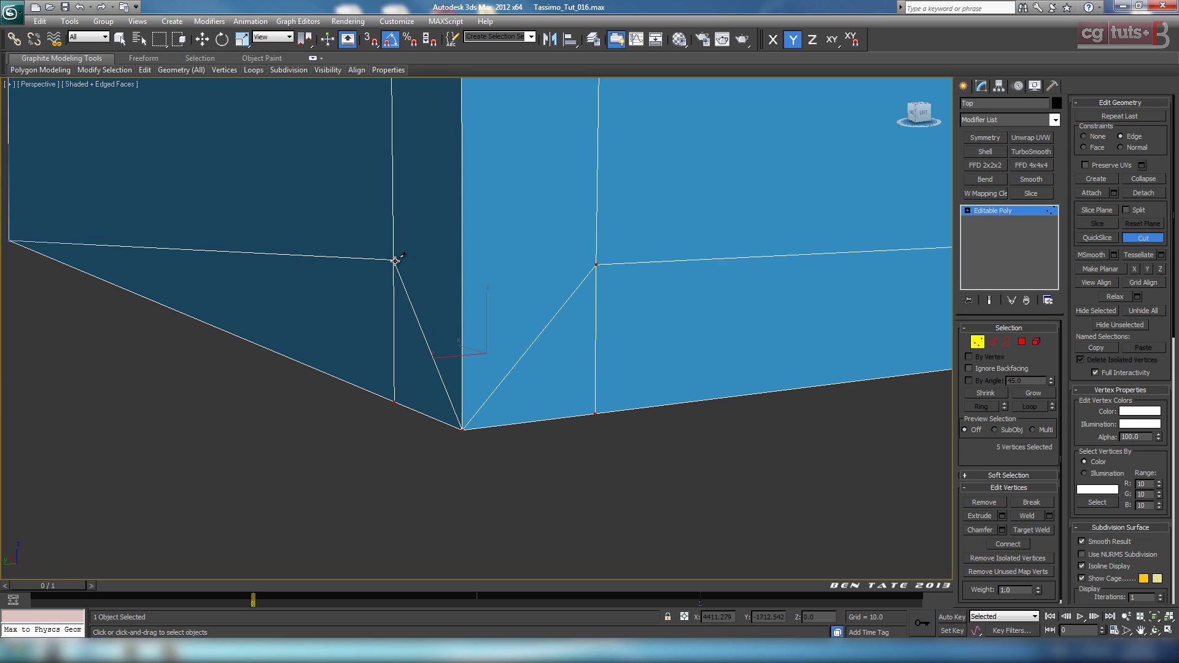
# Cut an edge around the opposite rear leg's corner, linking both inset corner vertices across the corner edge.
pyautogui.click(394, 261)
pyautogui.click(463, 262)
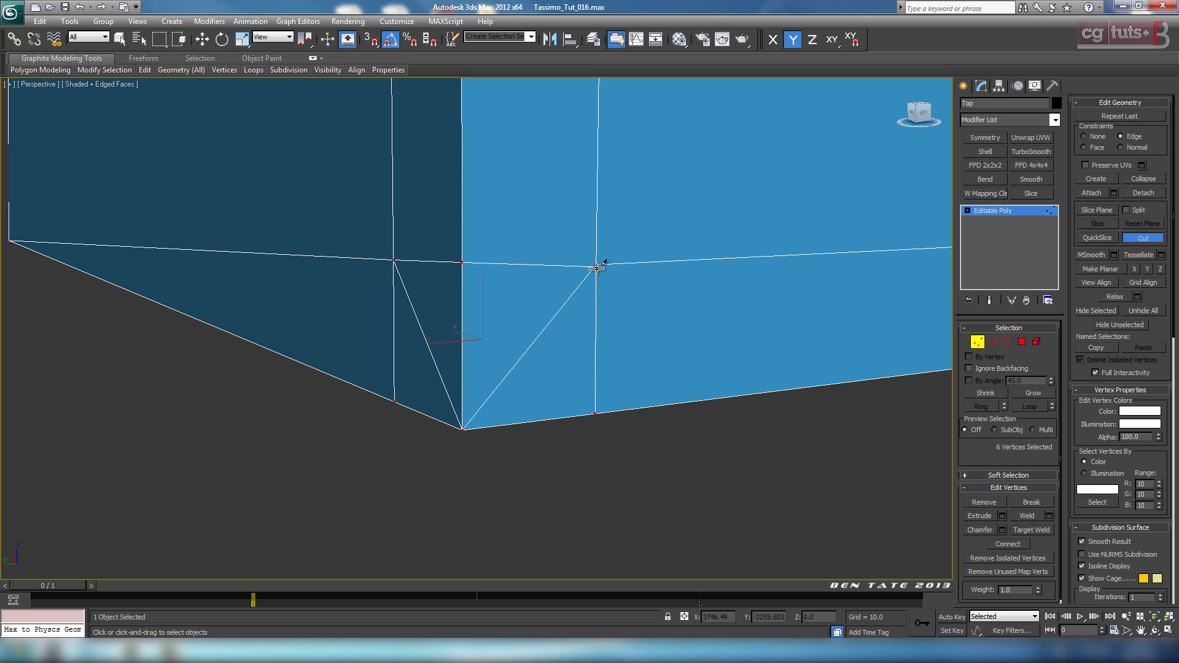
pyautogui.click(1136, 239)
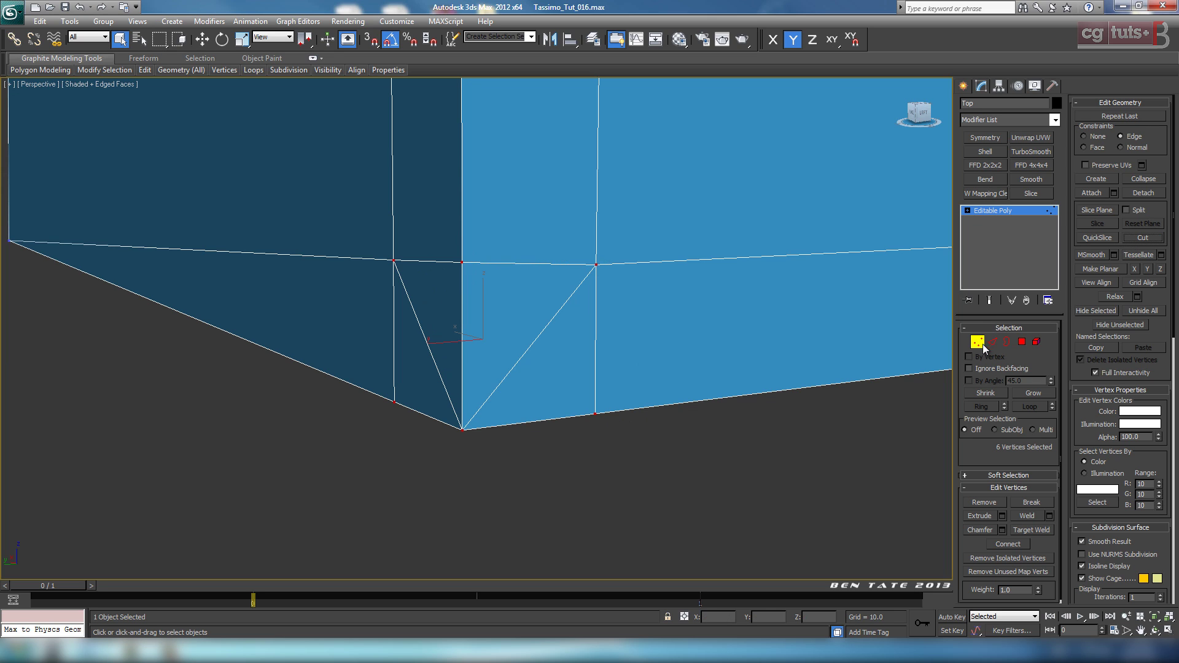
# Remove the two diagonal edges meeting at the opposite rear leg's bottom corner.
pyautogui.keyDown('ctrl'); pyautogui.keyDown('shift'); pyautogui.click(991, 342); pyautogui.keyUp('shift'); pyautogui.keyUp('ctrl')
pyautogui.click(538, 340)
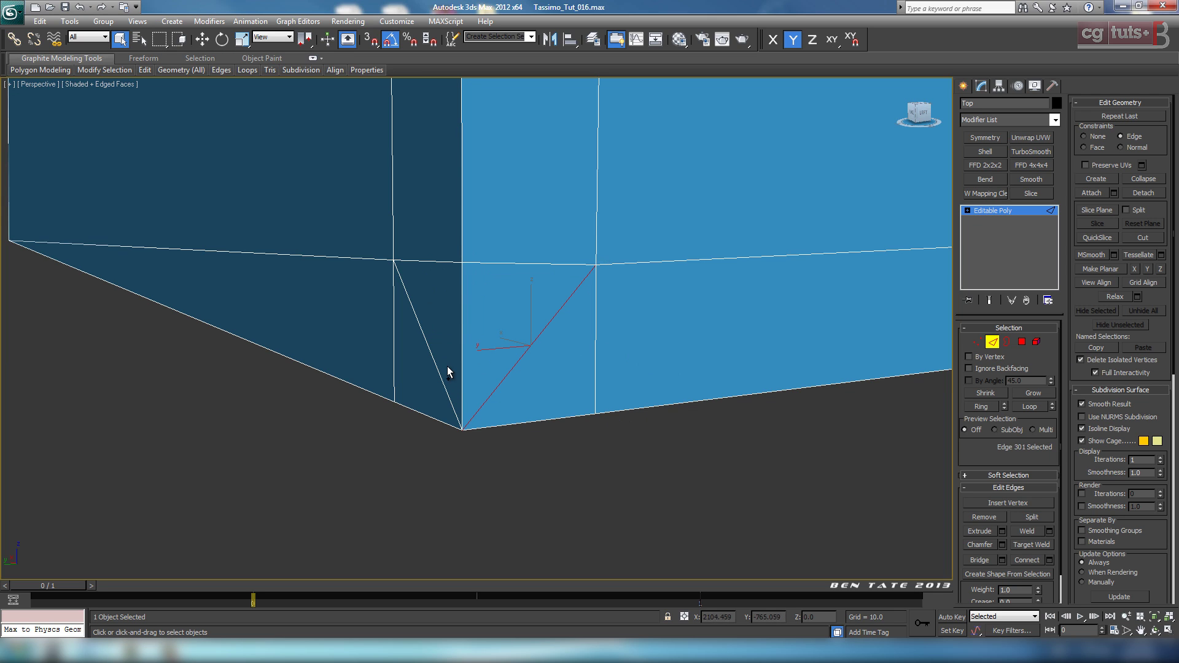
pyautogui.keyDown('ctrl'); pyautogui.click(437, 370); pyautogui.keyUp('ctrl')
pyautogui.press('BackSpace')
pyautogui.keyDown('alt'); pyautogui.moveTo(325, 430); pyautogui.dragTo(372, 431, button='middle'); pyautogui.keyUp('alt')
# In the Back view, cut a horizontal edge across the positive-X rear leg from its inset corner vertex to the outer edge, and remove the slanted edge.
pyautogui.hotkey('alt', 'w')
pyautogui.click(801, 256)
pyautogui.hotkey('alt', 'w')
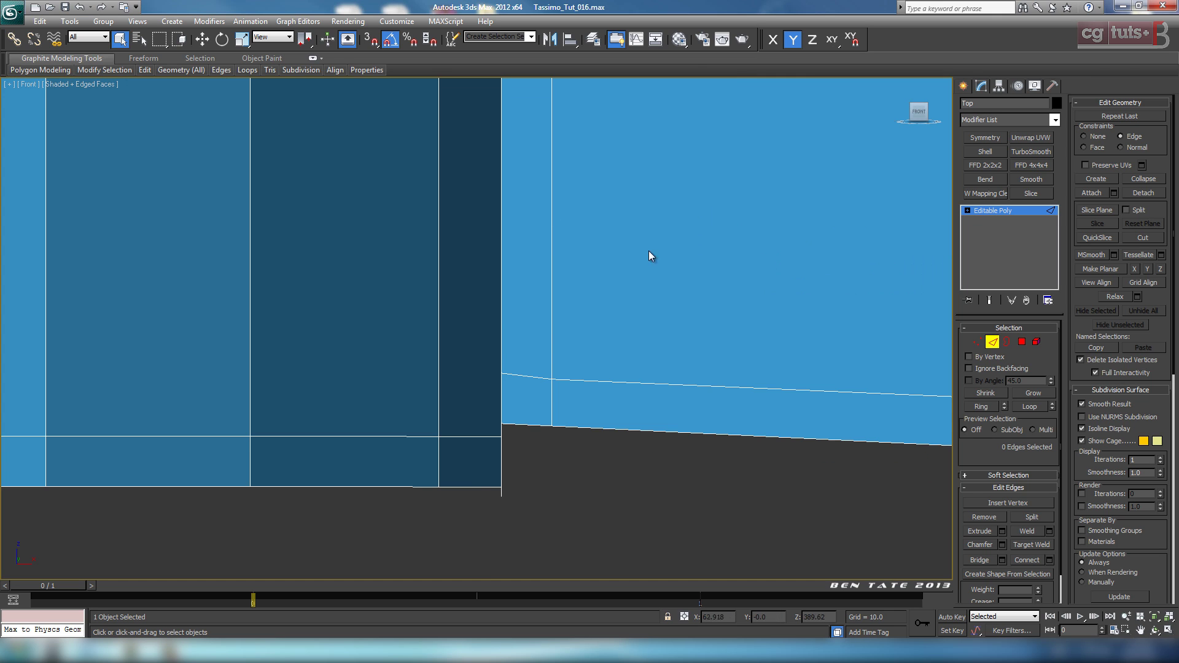
pyautogui.click(32, 84)
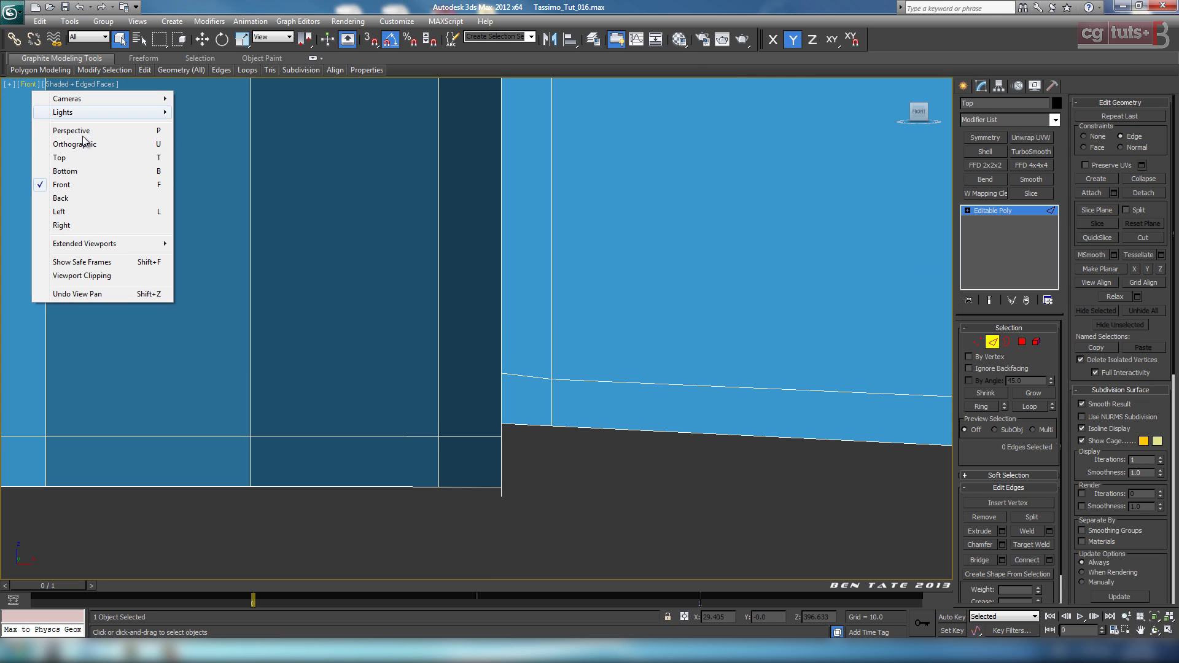
pyautogui.click(80, 198)
pyautogui.scroll(-5, 433, 313)
pyautogui.scroll(3, 554, 337)
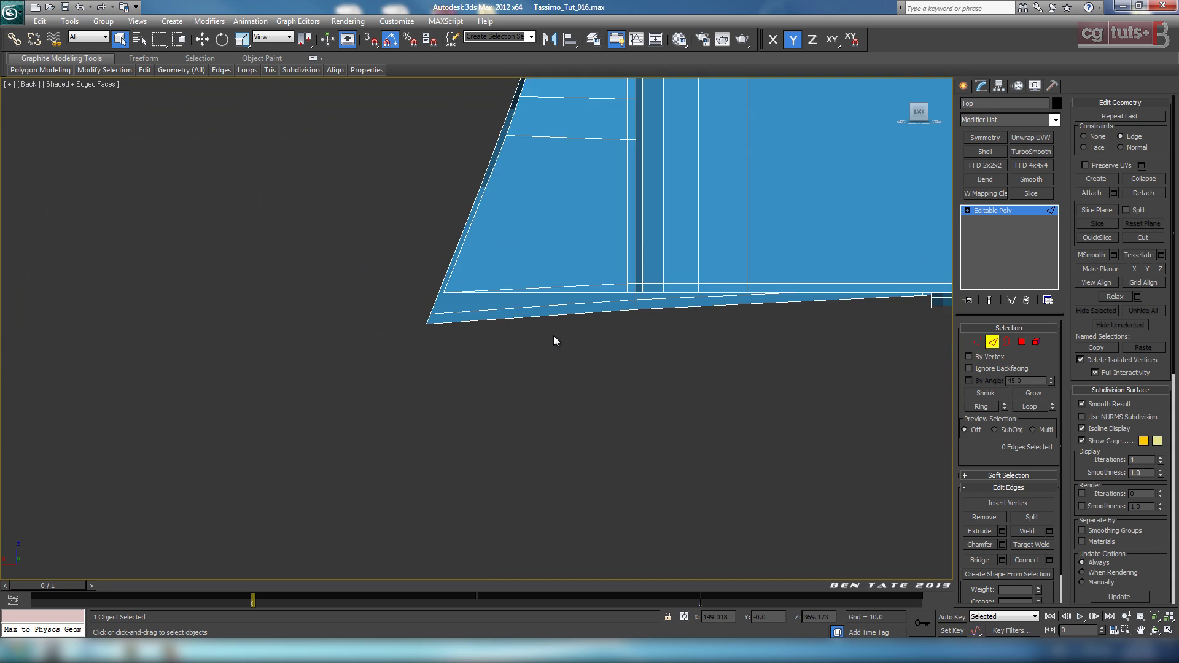
pyautogui.scroll(4, 554, 337)
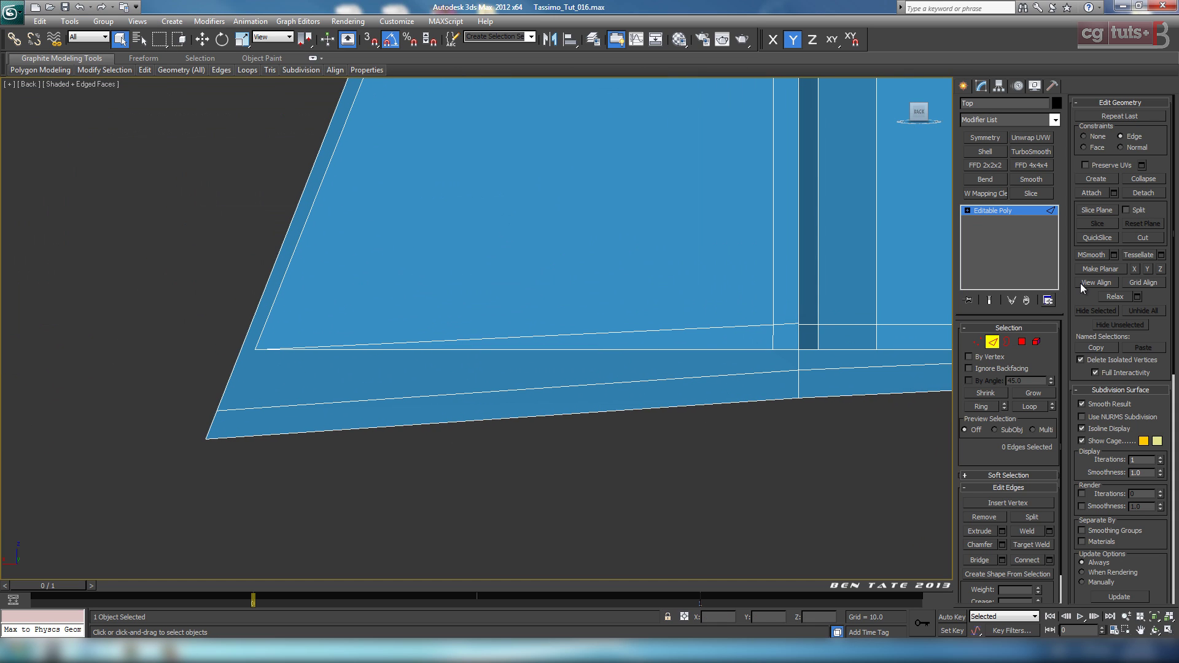
pyautogui.click(1141, 238)
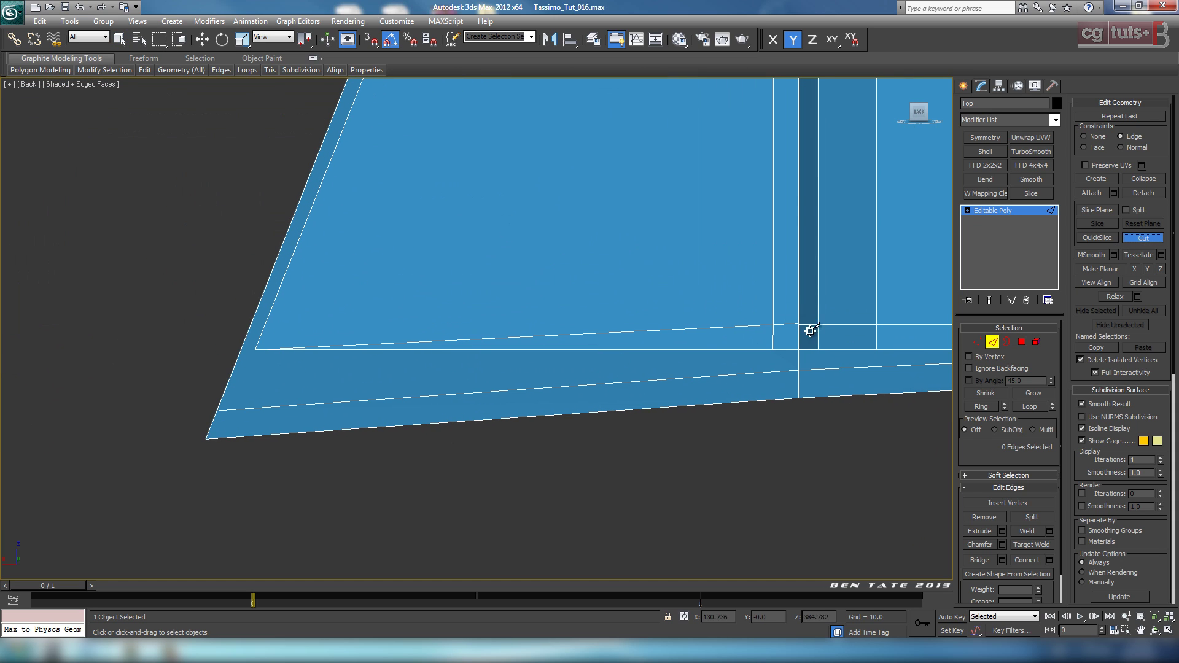
pyautogui.click(774, 324)
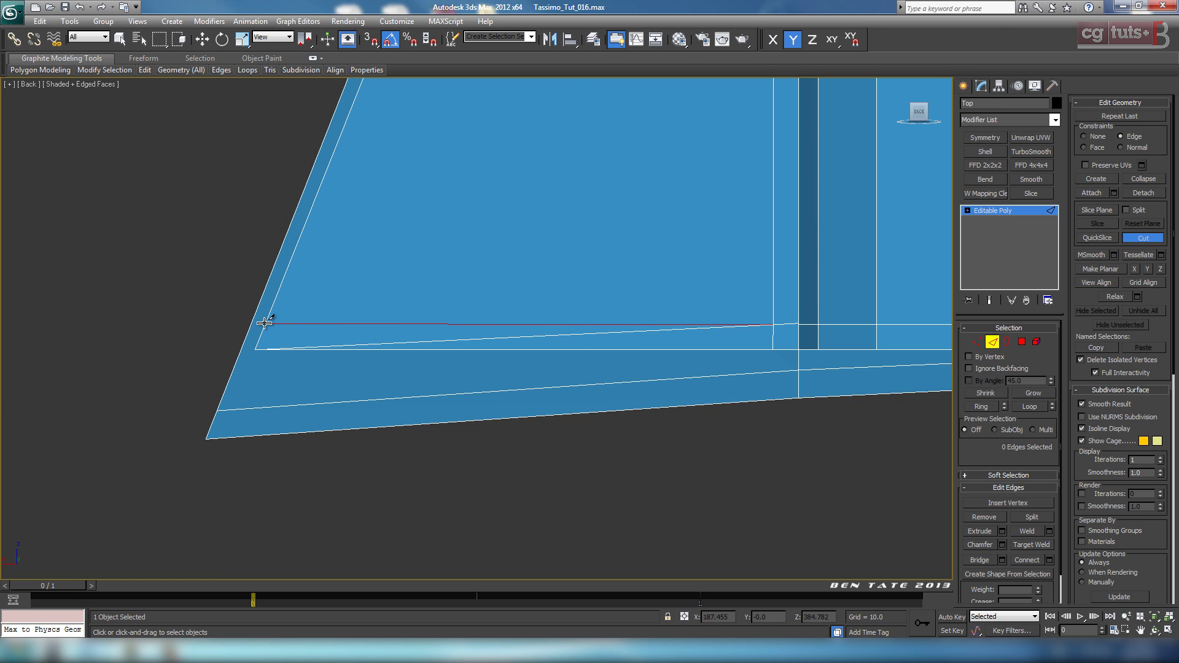
pyautogui.click(1136, 239)
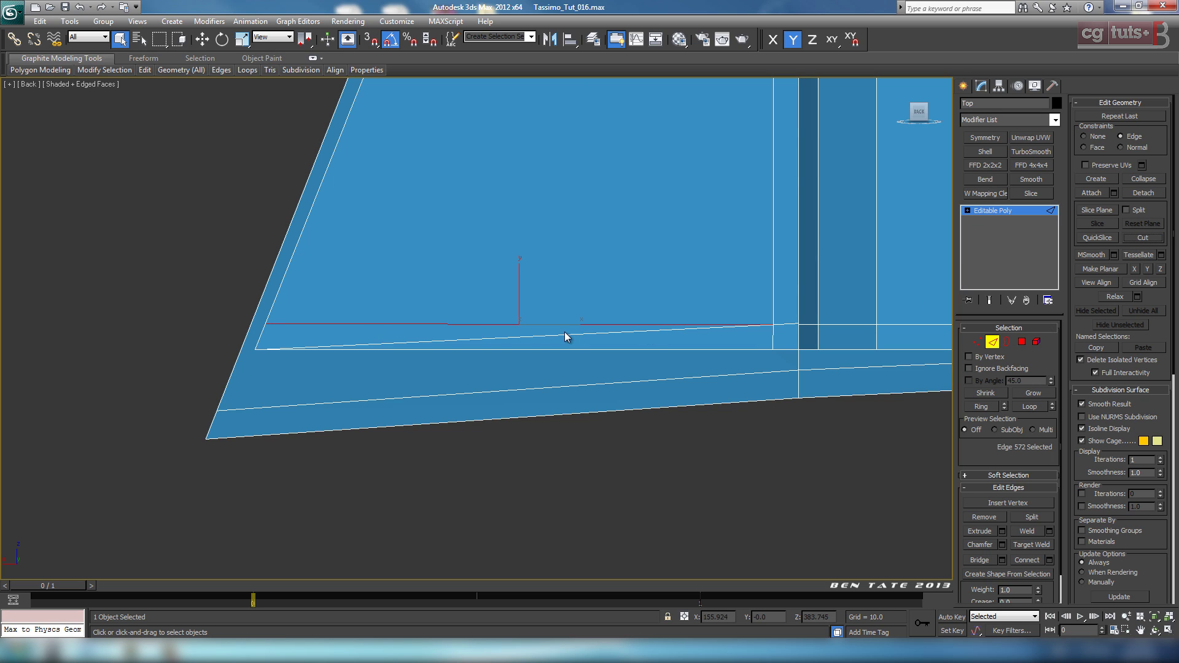
pyautogui.click(565, 334)
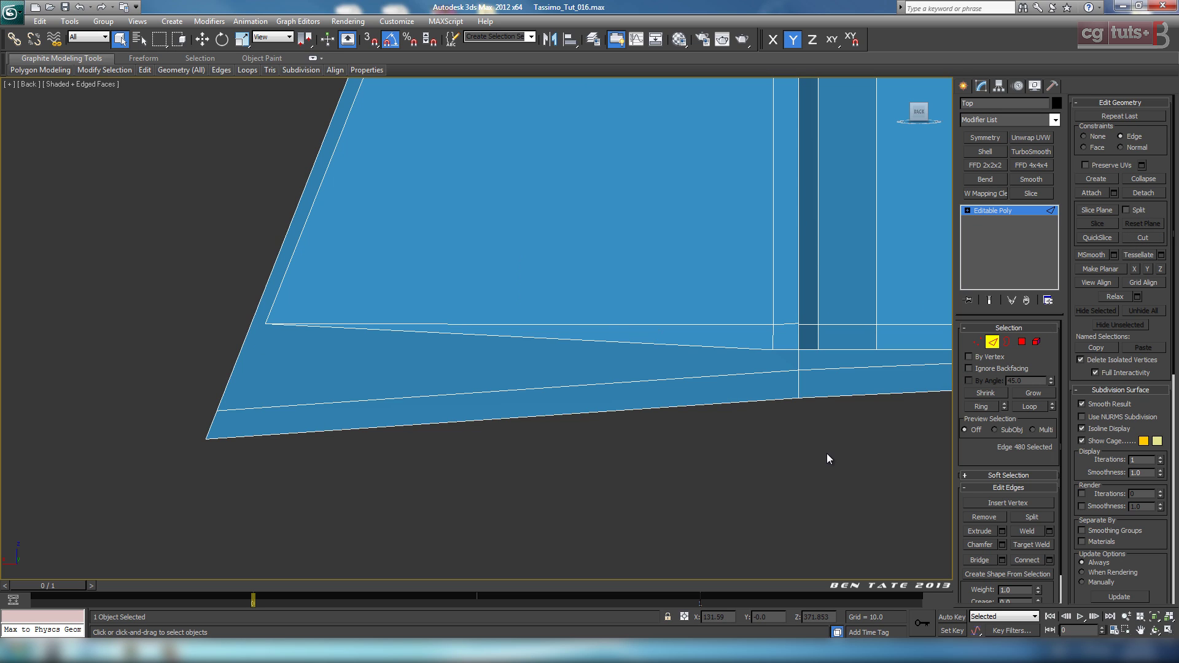
pyautogui.click(984, 517)
# Cut a matching horizontal edge across the negative-X rear leg from its inset corner vertex to the outer edge, and remove its slanted edge.
pyautogui.moveTo(684, 470); pyautogui.dragTo(539, 495, button='middle')
pyautogui.scroll(-9, 572, 477)
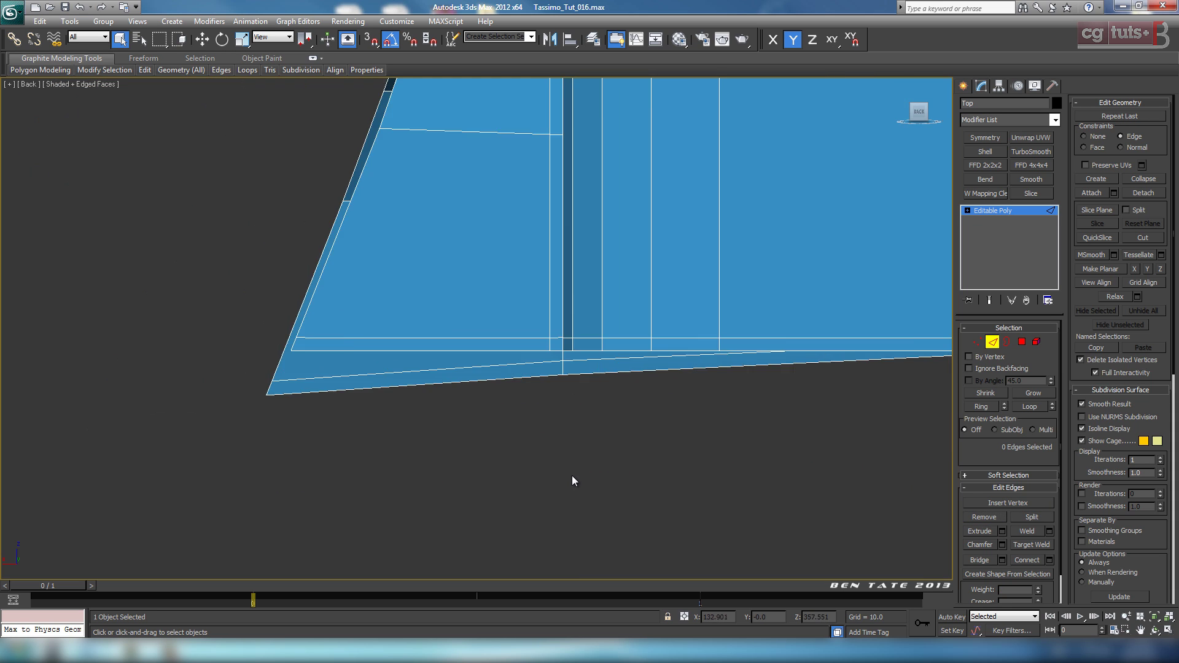
pyautogui.moveTo(759, 410); pyautogui.dragTo(402, 401, button='middle')
pyautogui.scroll(10, 465, 400)
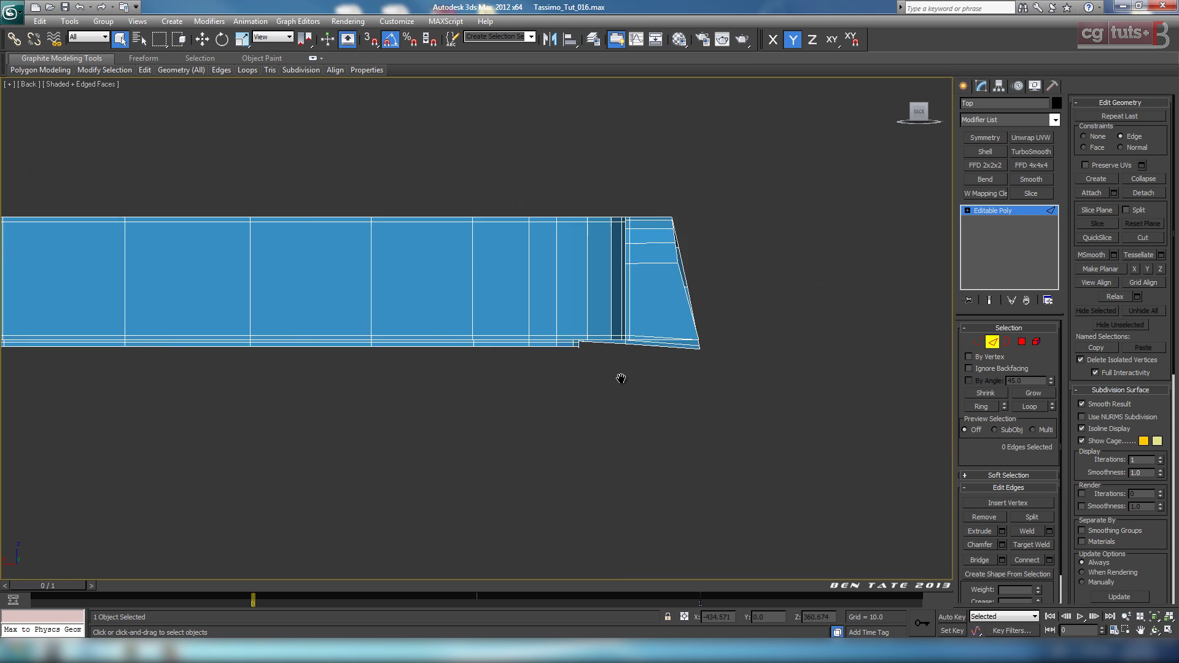
pyautogui.scroll(4, 504, 351)
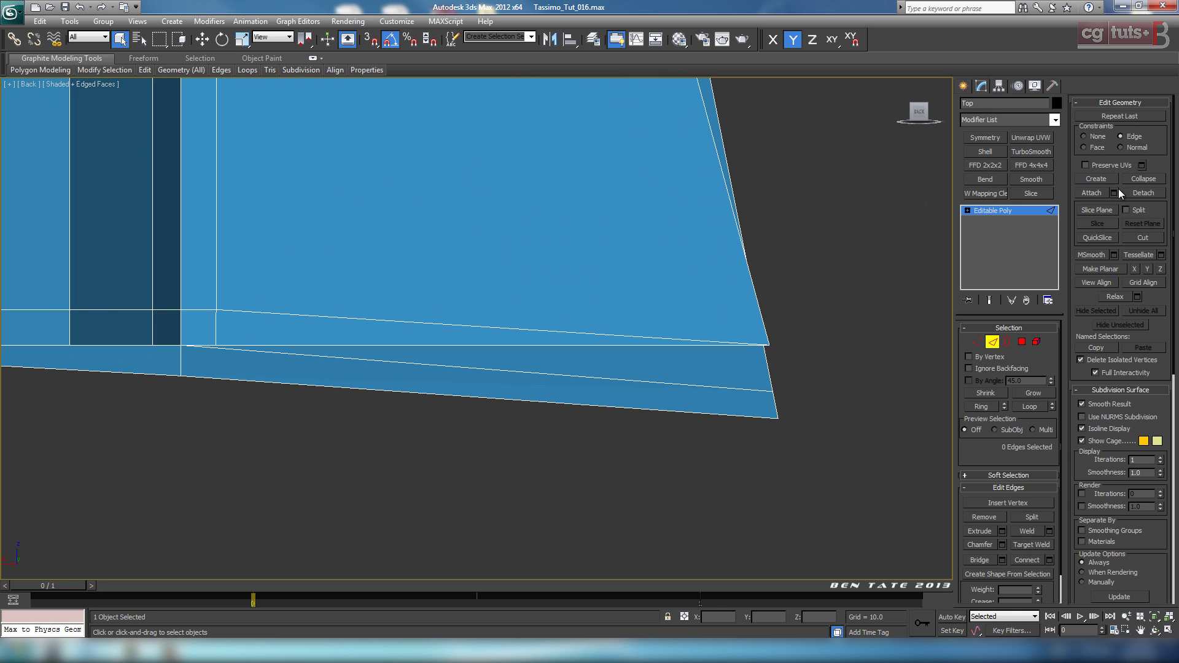
pyautogui.click(1144, 238)
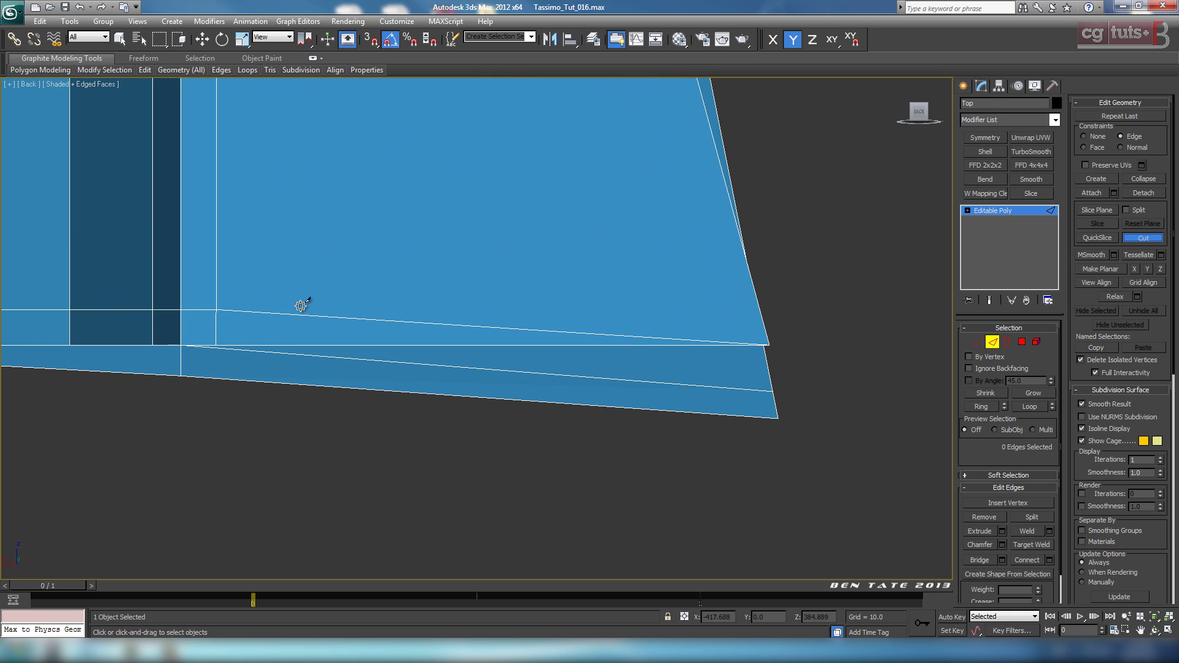
pyautogui.click(216, 309)
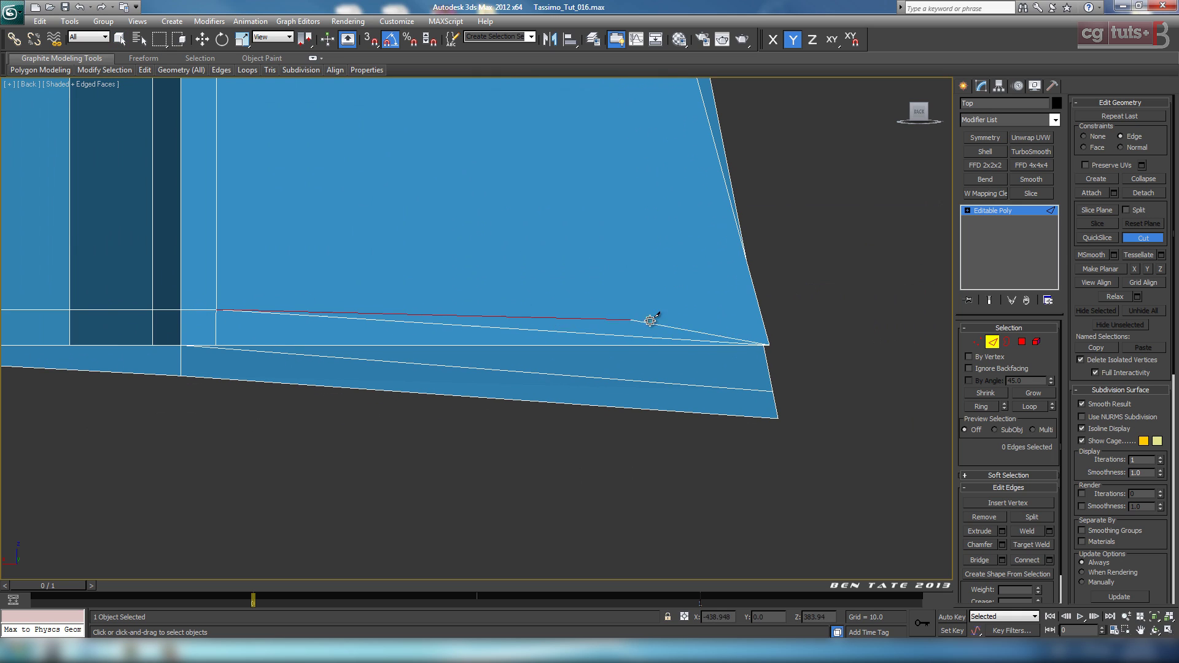
pyautogui.click(762, 310)
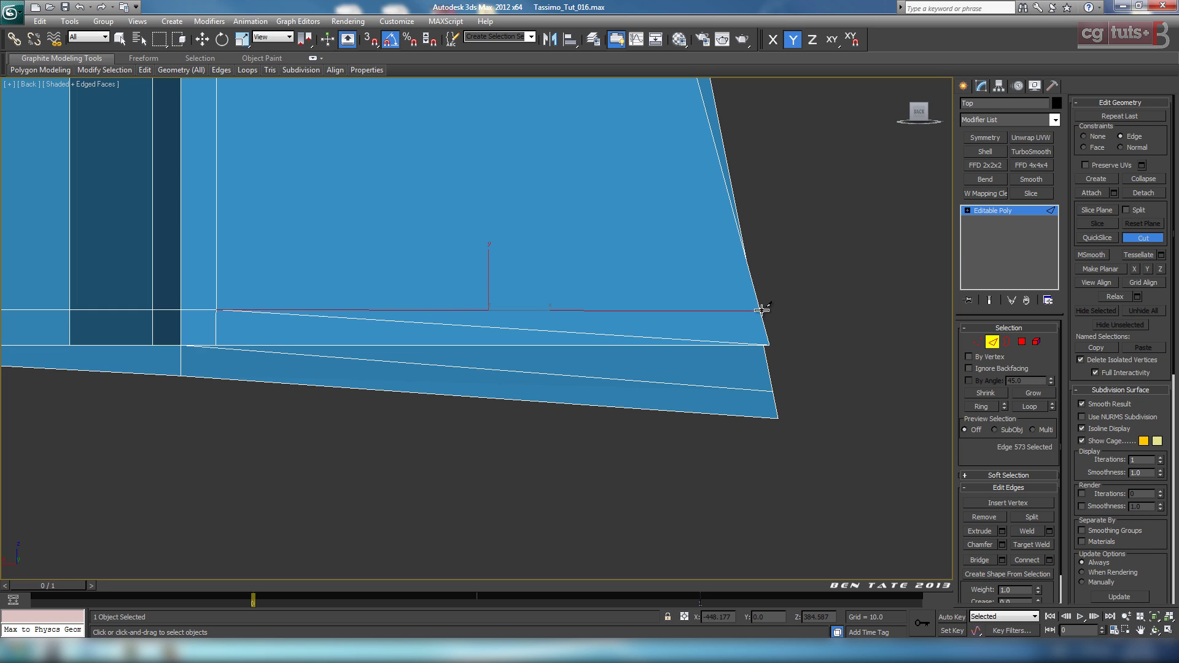
pyautogui.click(1139, 241)
pyautogui.click(618, 337)
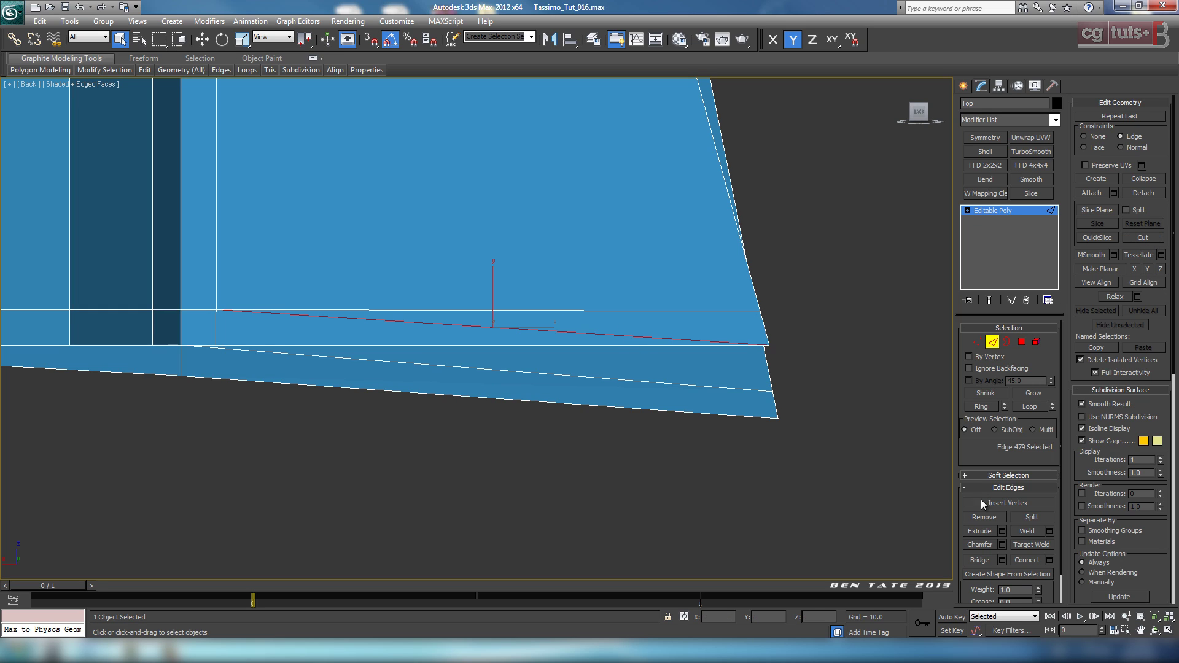
pyautogui.click(983, 515)
# Return to the Perspective view and unhide all the other parts of the coffee machine.
pyautogui.moveTo(762, 416); pyautogui.dragTo(754, 459, button='middle')
pyautogui.hotkey('alt', 'w')
pyautogui.middleClick(778, 449)
pyautogui.hotkey('alt', 'w')
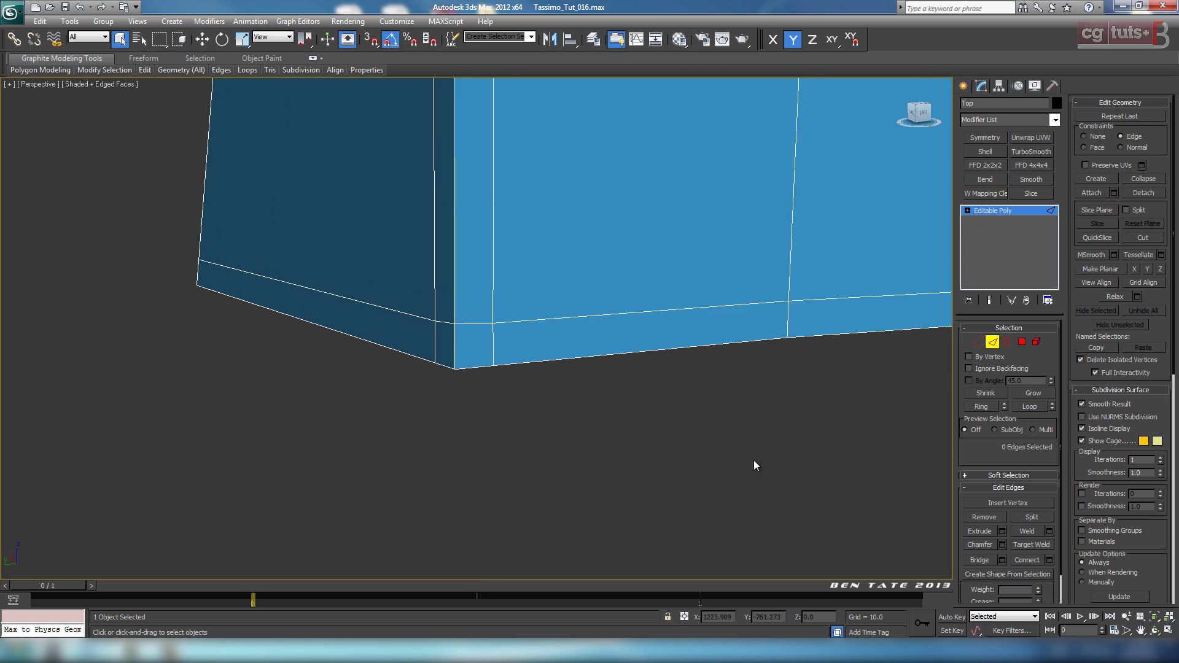
pyautogui.scroll(-5, 754, 459)
pyautogui.moveTo(698, 432)
pyautogui.keyDown('alt'); pyautogui.mouseDown(button='middle')
pyautogui.moveTo(765, 458)
pyautogui.moveTo(350, 367)
pyautogui.mouseUp(button='middle'); pyautogui.keyUp('alt')
pyautogui.moveTo(625, 398); pyautogui.dragTo(421, 389, button='middle')
pyautogui.scroll(3, 561, 401)
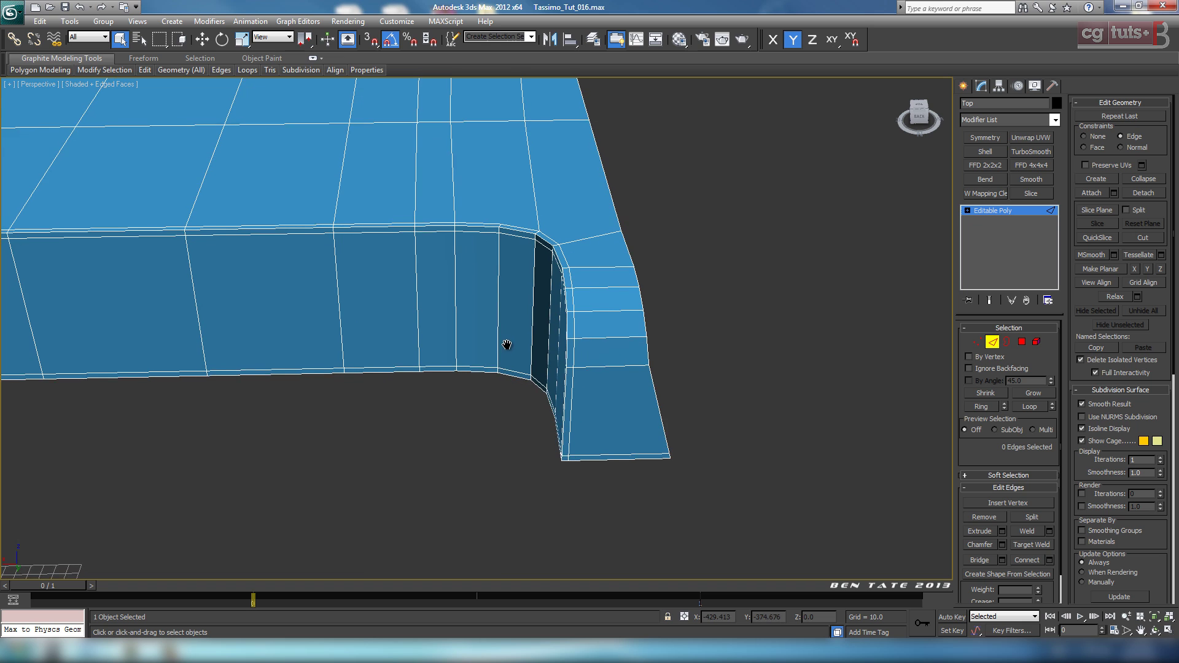
pyautogui.moveTo(706, 422); pyautogui.dragTo(627, 516, button='middle')
pyautogui.rightClick(657, 450)
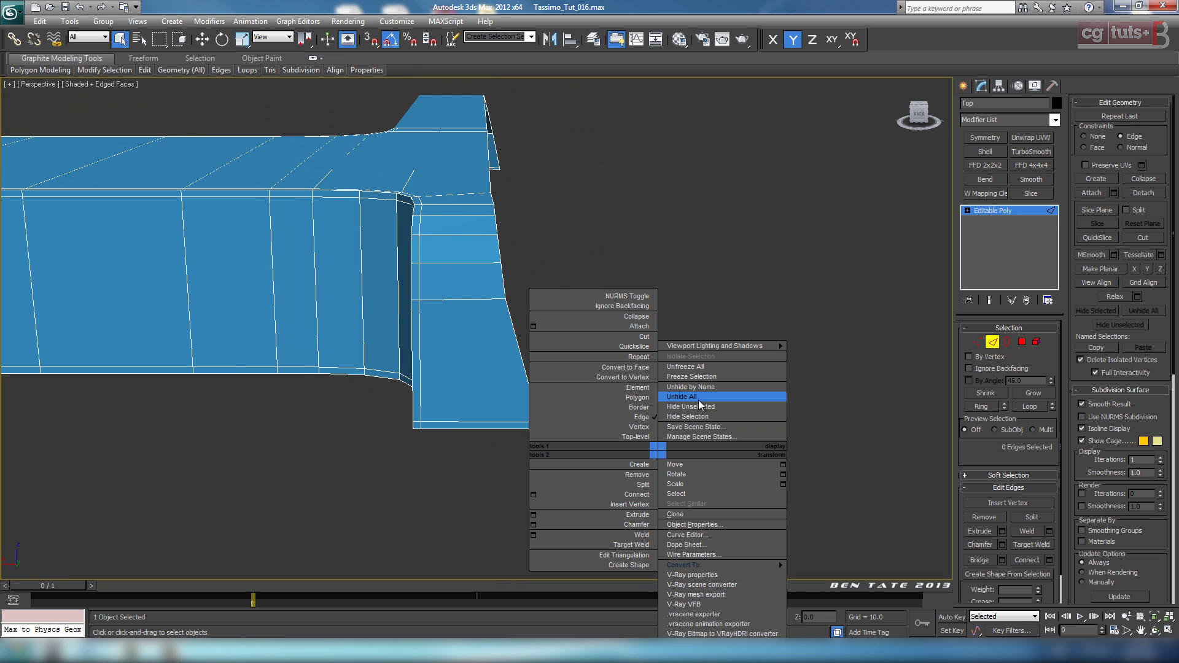
pyautogui.click(695, 397)
pyautogui.moveTo(573, 366); pyautogui.dragTo(579, 337, button='middle')
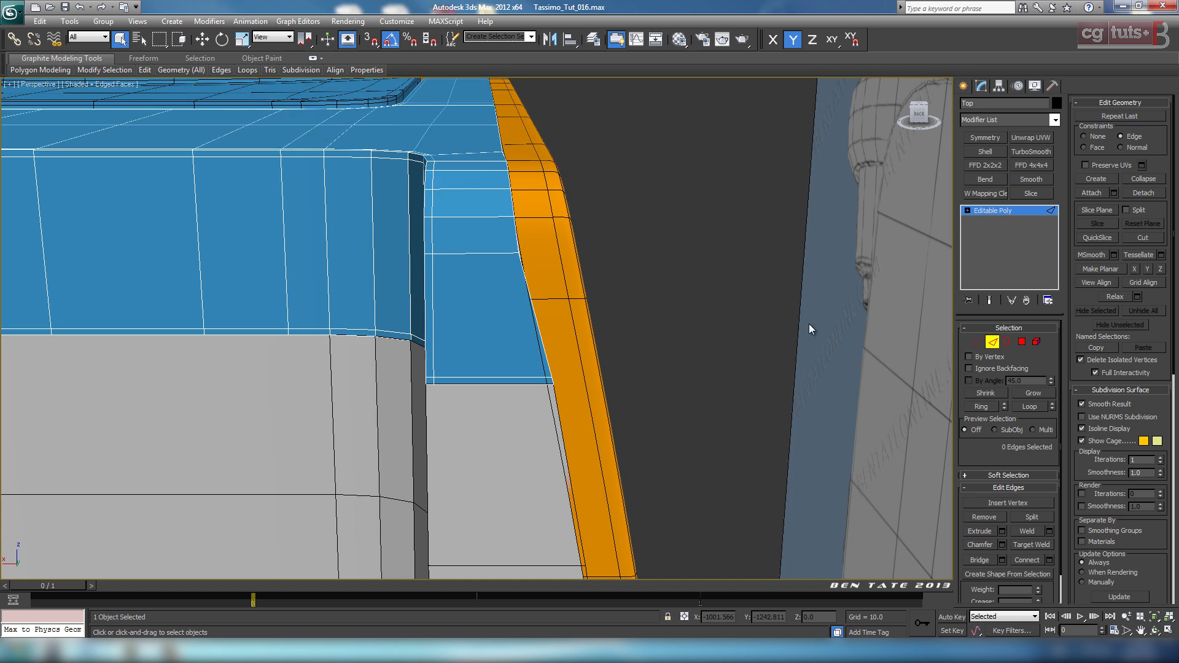
# With the edit constraint set to None, nudge the negative-X rear leg's outer vertex outward along X to meet the orange side panel.
pyautogui.click(977, 341)
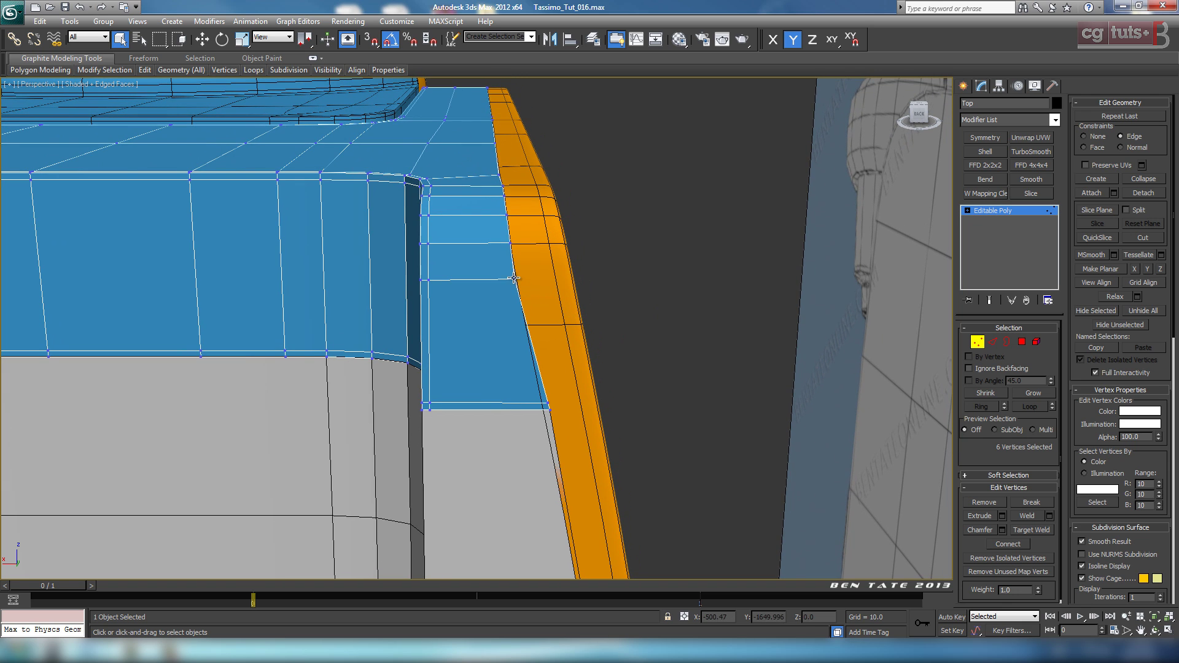
pyautogui.click(515, 278)
pyautogui.scroll(4, 600, 337)
pyautogui.scroll(-4, 599, 348)
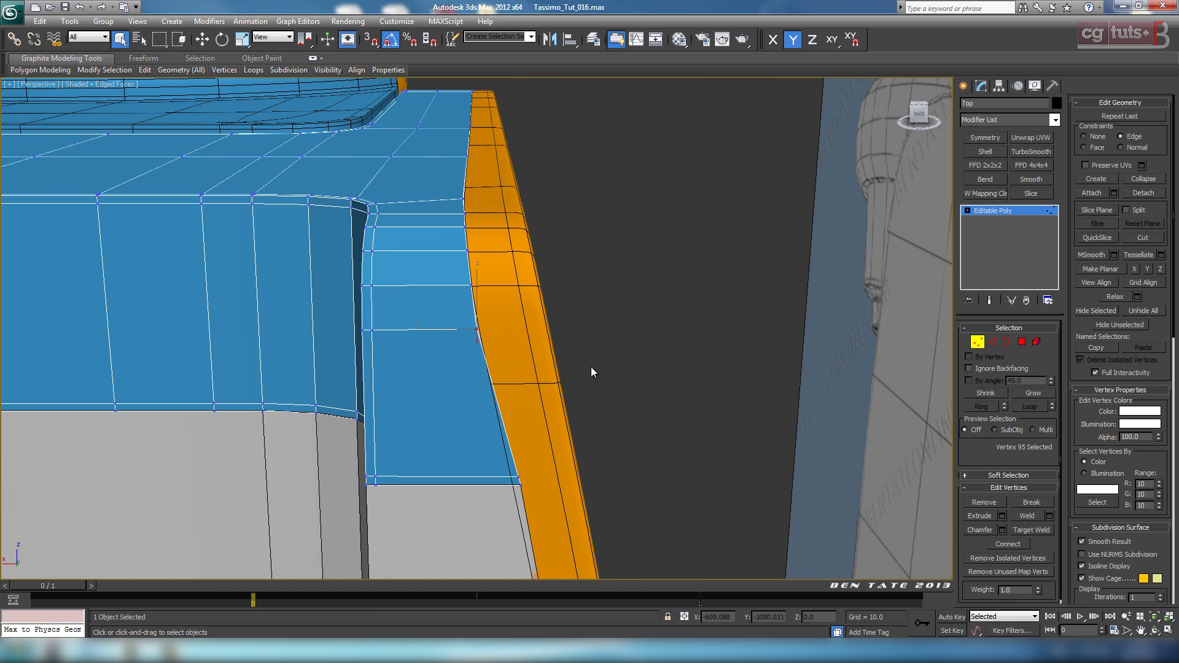
pyautogui.scroll(-3, 593, 366)
pyautogui.hotkey('alt', 'w')
pyautogui.rightClick(805, 255)
pyautogui.hotkey('alt', 'w')
pyautogui.moveTo(780, 215); pyautogui.dragTo(797, 301, button='middle')
pyautogui.scroll(-3, 657, 215)
pyautogui.moveTo(648, 255); pyautogui.dragTo(648, 270, button='middle')
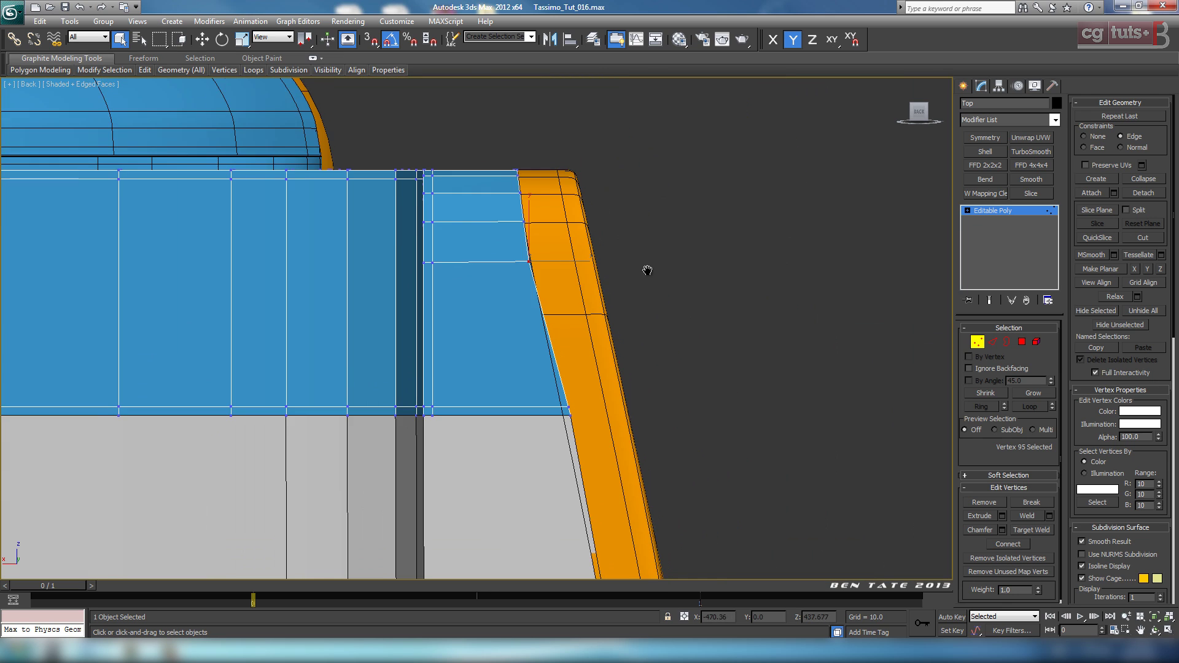
pyautogui.scroll(3, 639, 280)
pyautogui.click(203, 40)
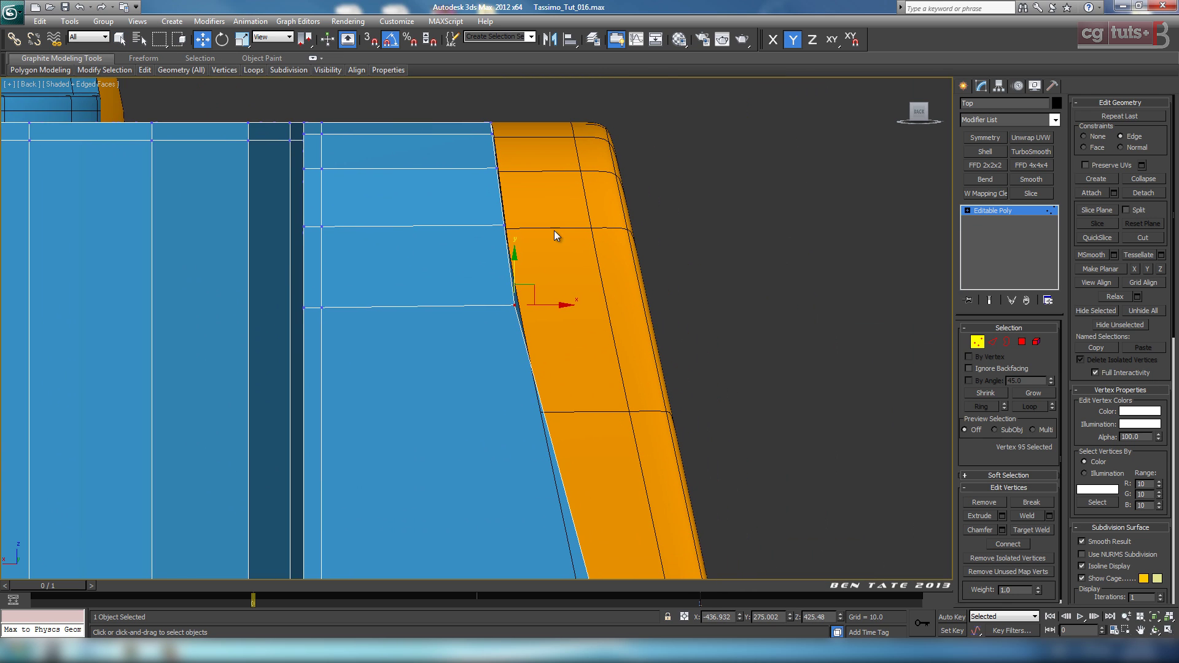
pyautogui.scroll(2, 554, 230)
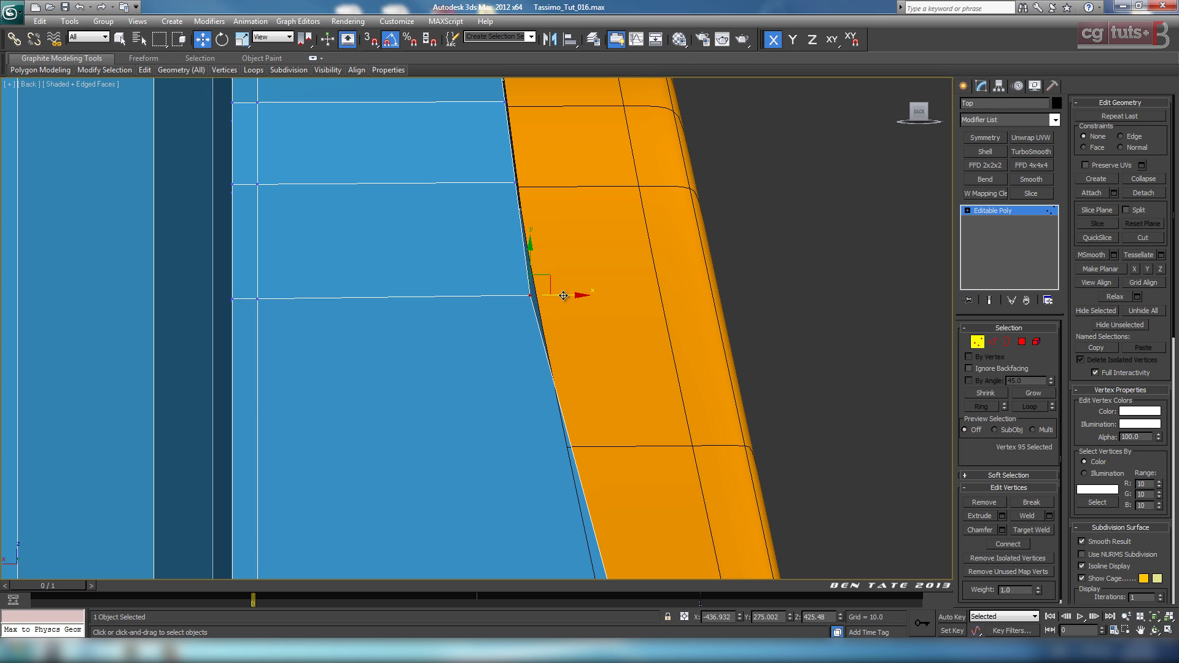
pyautogui.moveTo(563, 295); pyautogui.dragTo(565, 296)
# Move the two outer vertices at the same leg's bottom corner inward along X to follow the side panel's inner edge line.
pyautogui.scroll(-2, 586, 381)
pyautogui.moveTo(592, 400); pyautogui.dragTo(539, 213, button='middle')
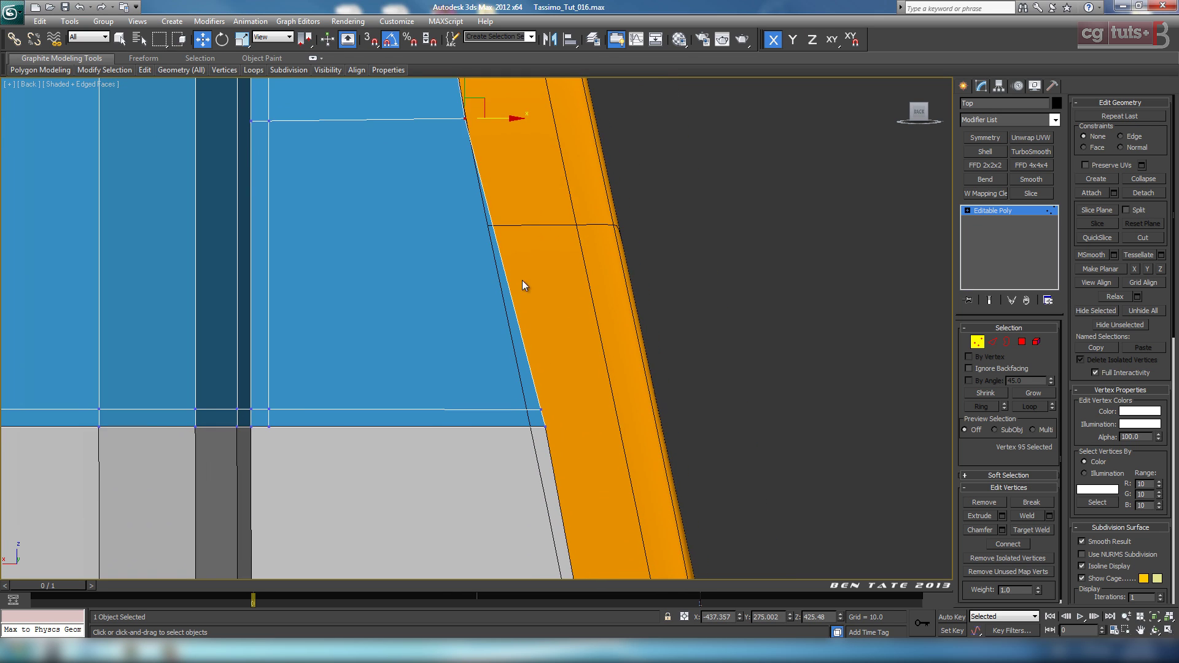
pyautogui.moveTo(540, 439); pyautogui.dragTo(570, 421)
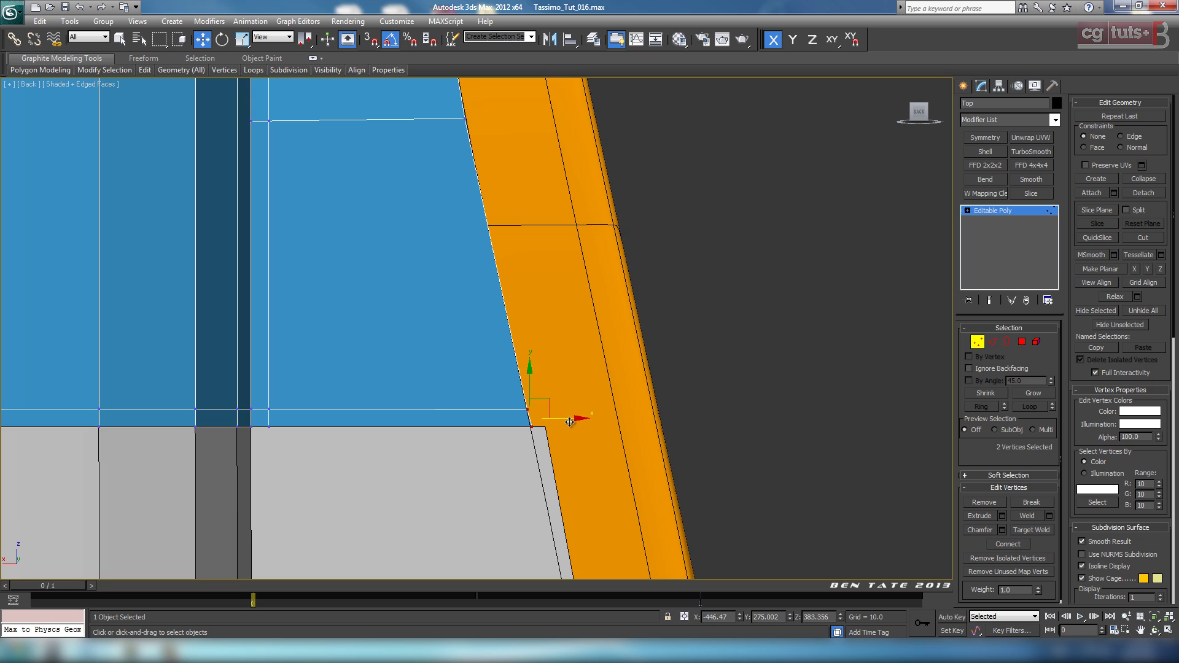
# Examine in the Back view how the positive-X rear leg's outer edge fits against the orange side panel.
pyautogui.scroll(-6, 565, 418)
pyautogui.moveTo(397, 402); pyautogui.dragTo(705, 375, button='middle')
pyautogui.scroll(-3, 645, 389)
pyautogui.scroll(3, 409, 360)
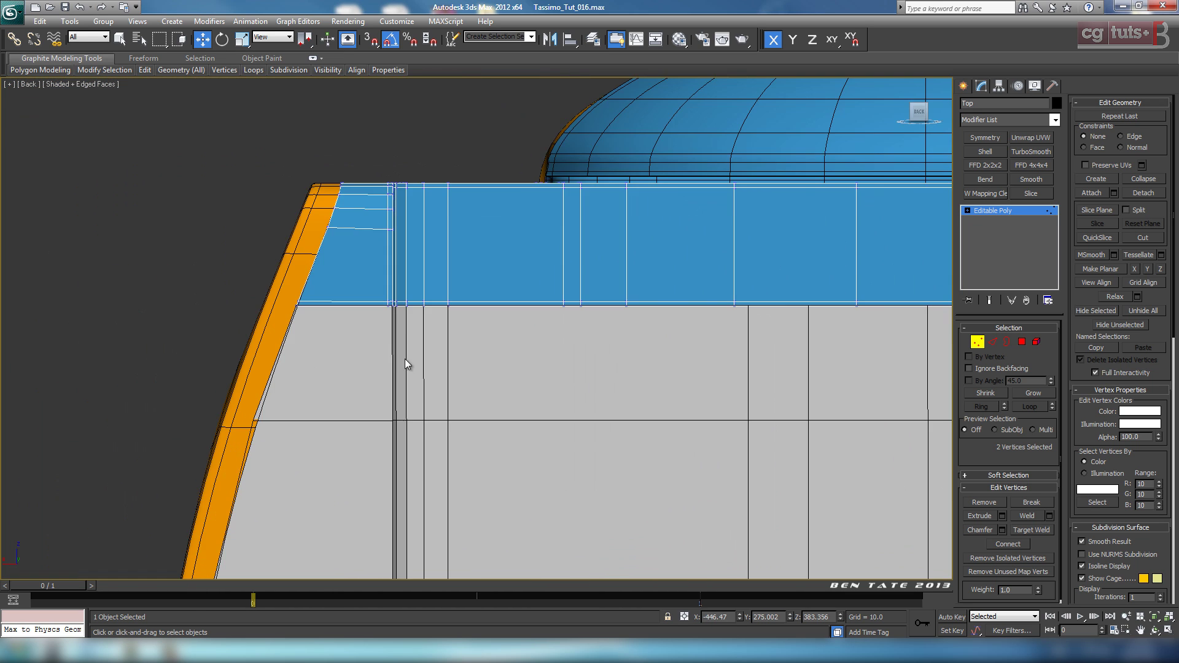
pyautogui.scroll(2, 459, 351)
pyautogui.scroll(2, 524, 371)
pyautogui.moveTo(524, 370); pyautogui.dragTo(534, 347, button='middle')
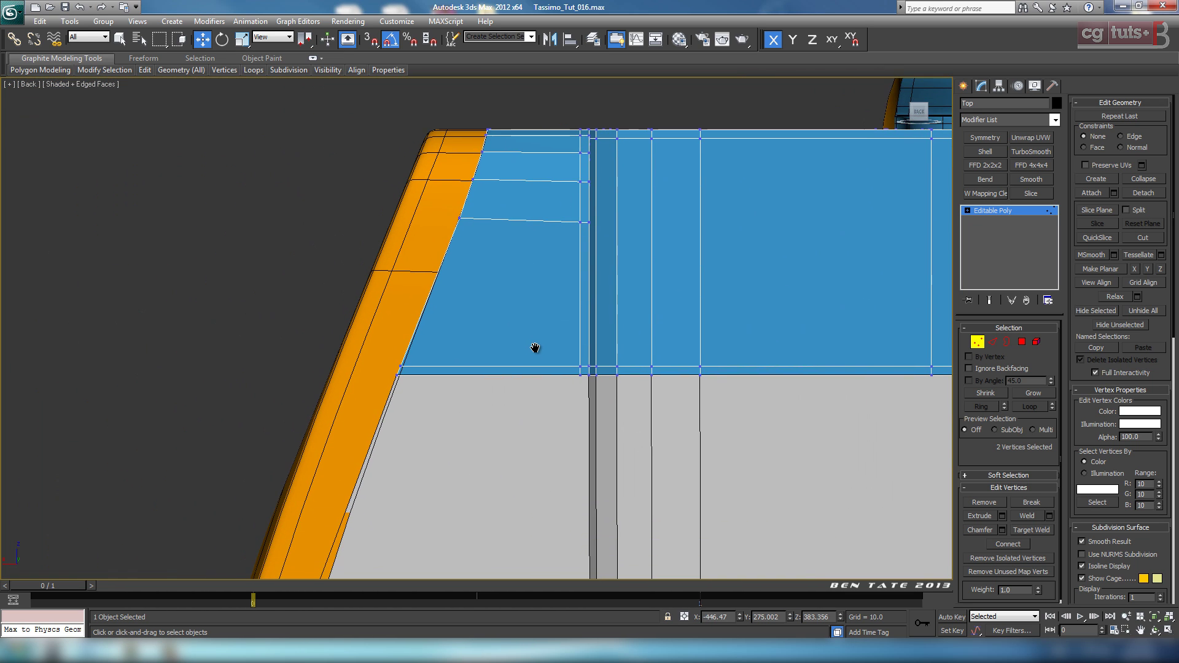
pyautogui.scroll(-6, 590, 371)
pyautogui.moveTo(756, 432); pyautogui.dragTo(456, 422, button='middle')
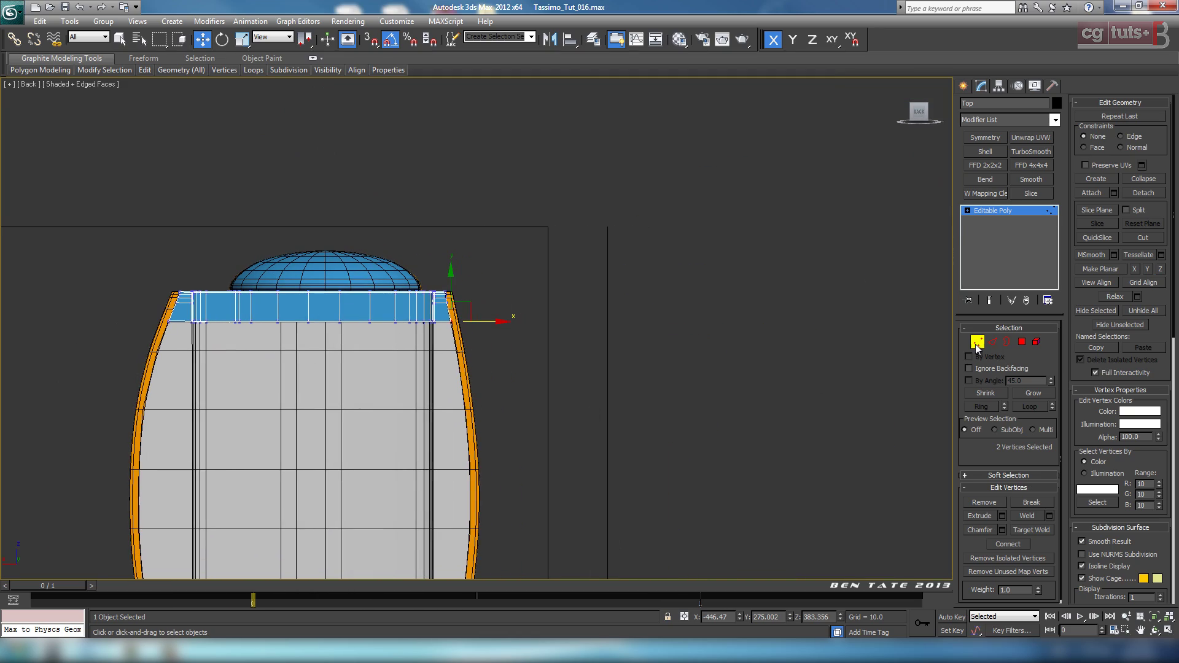
# Leave vertex editing and isolate the top part in the Perspective view.
pyautogui.click(977, 342)
pyautogui.hotkey('alt', 'w')
pyautogui.rightClick(774, 477)
pyautogui.hotkey('alt', 'w')
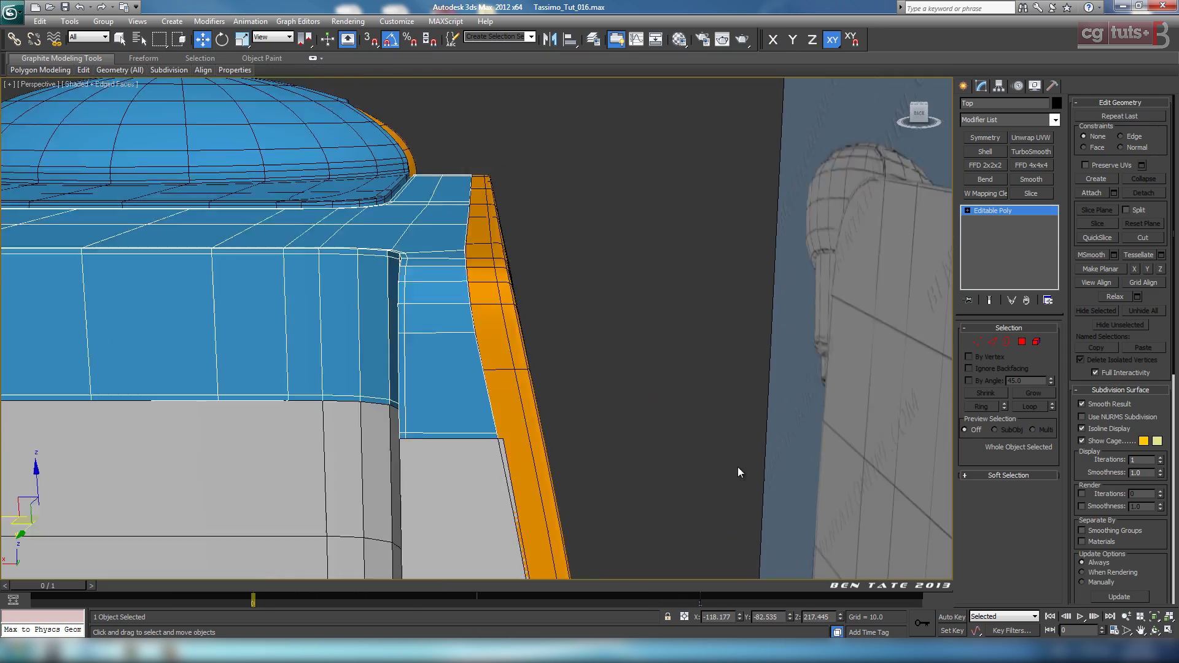
pyautogui.scroll(-5, 738, 467)
pyautogui.keyDown('alt'); pyautogui.moveTo(710, 458); pyautogui.dragTo(571, 479, button='middle'); pyautogui.keyUp('alt')
pyautogui.hotkey('alt', 'q')
pyautogui.keyDown('alt'); pyautogui.moveTo(647, 442); pyautogui.dragTo(617, 421, button='middle'); pyautogui.keyUp('alt')
# Apply a TurboSmooth modifier to the top part with 2 iterations and Isoline Display enabled.
pyautogui.click(1031, 152)
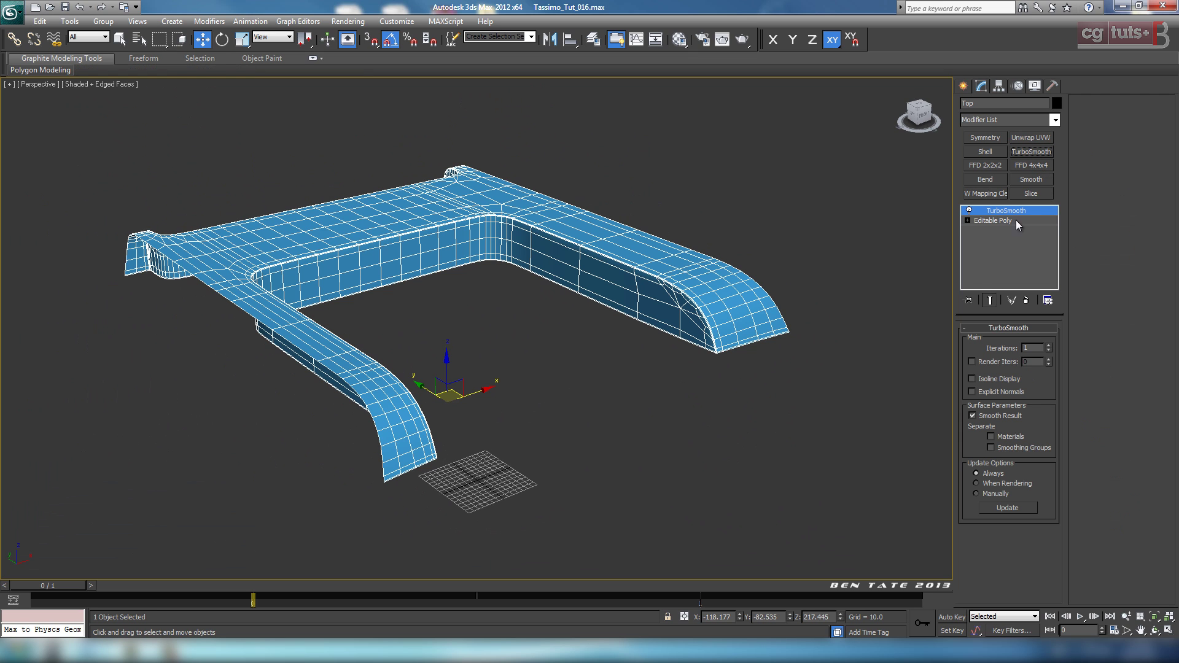
pyautogui.click(1049, 346)
pyautogui.click(994, 379)
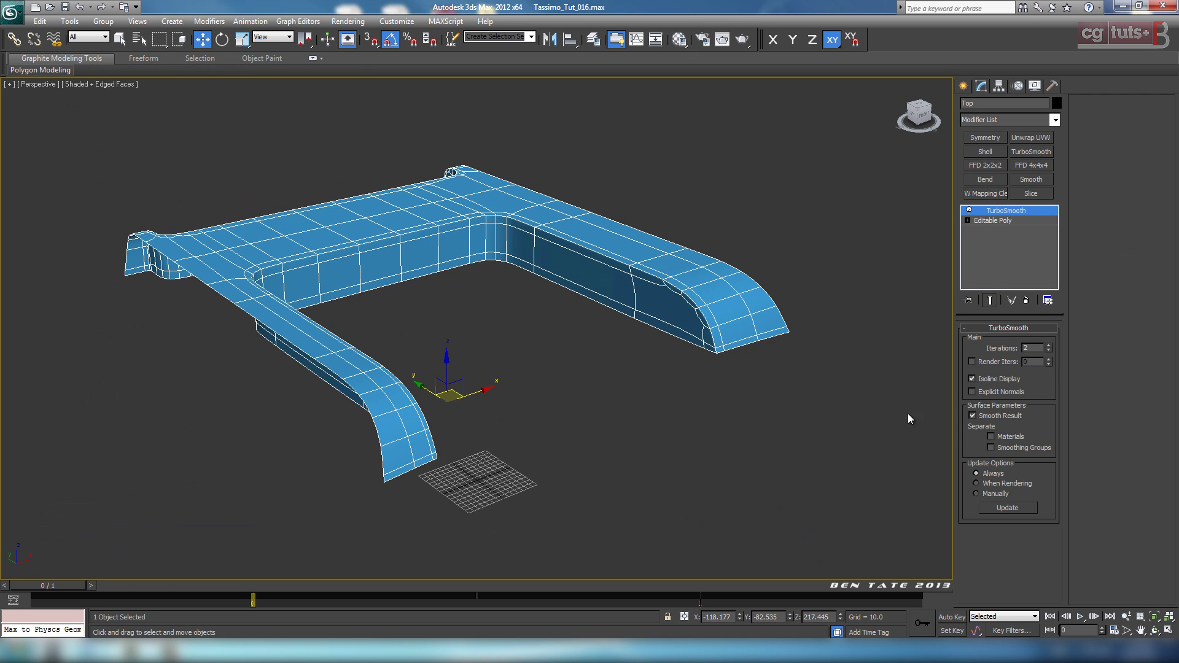
# Inspect the smoothed top part from the rear with the edge display temporarily off, and return to the Editable Poly level.
pyautogui.press('F4')
pyautogui.moveTo(744, 440)
pyautogui.keyDown('alt'); pyautogui.mouseDown(button='middle')
pyautogui.moveTo(632, 421)
pyautogui.moveTo(748, 457)
pyautogui.moveTo(805, 418)
pyautogui.moveTo(787, 400)
pyautogui.moveTo(517, 354)
pyautogui.moveTo(584, 334)
pyautogui.moveTo(705, 346)
pyautogui.moveTo(674, 282)
pyautogui.mouseUp(button='middle'); pyautogui.keyUp('alt')
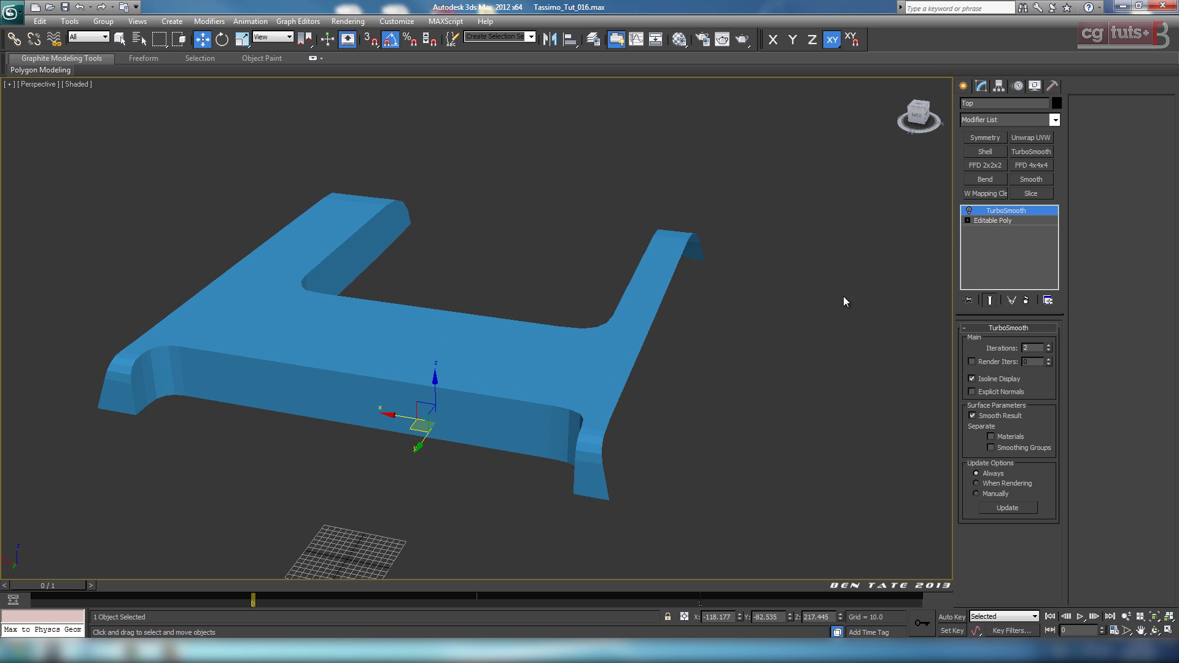
pyautogui.press('F4')
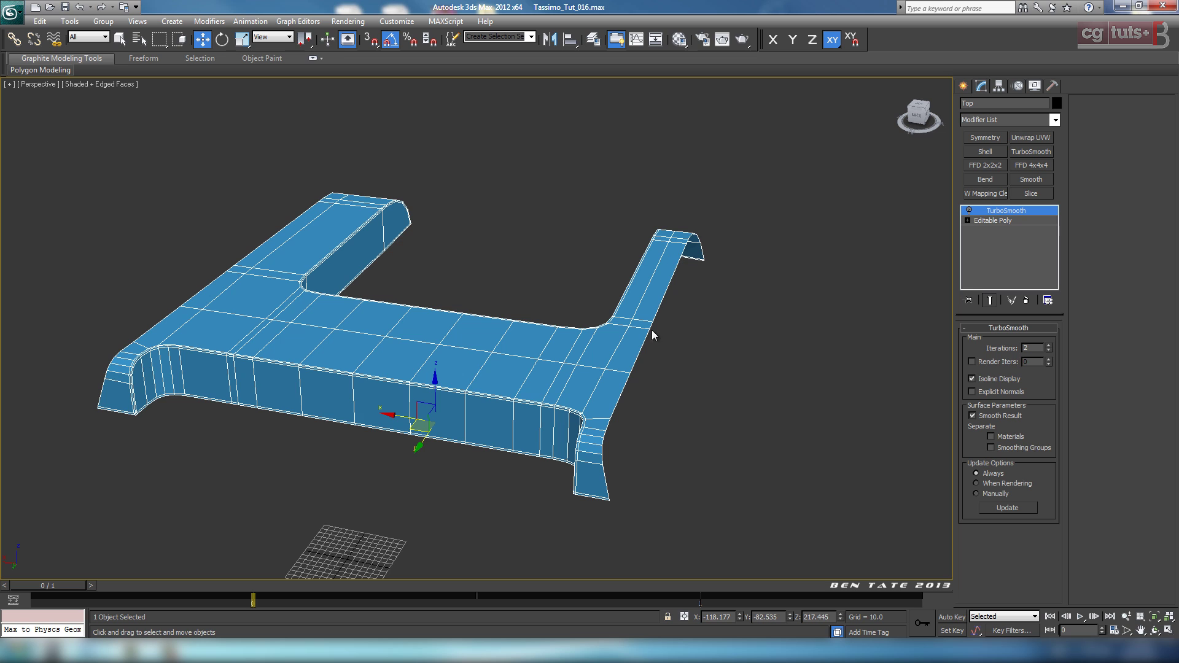
pyautogui.moveTo(718, 353); pyautogui.dragTo(669, 334, button='middle')
pyautogui.click(983, 221)
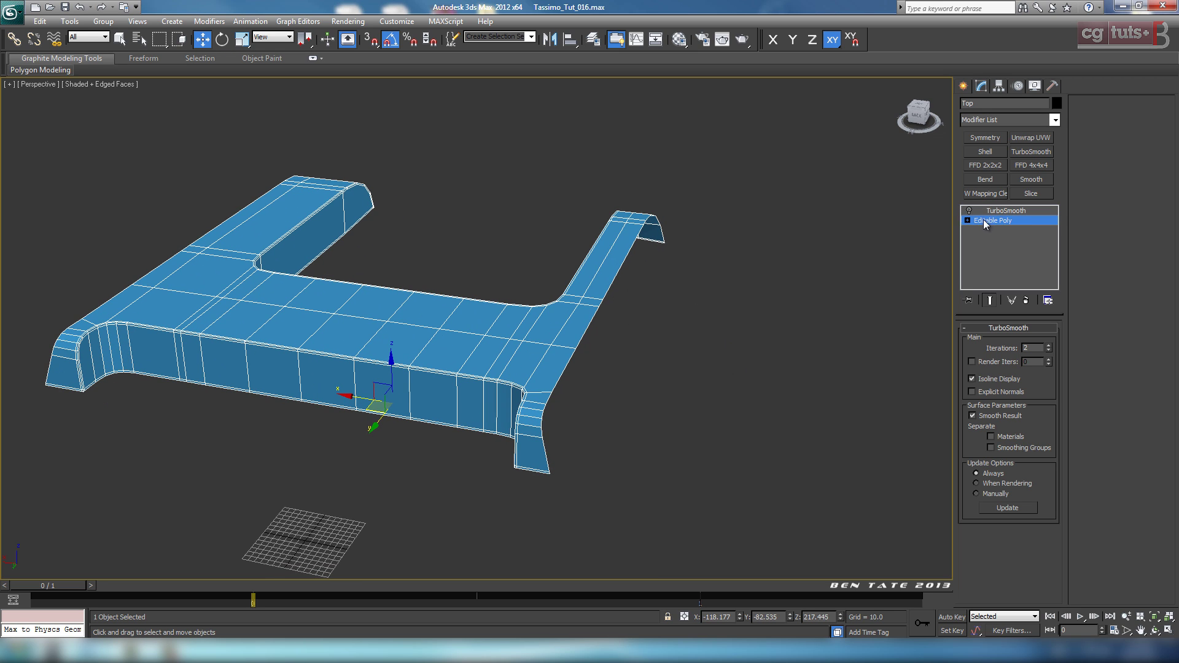
# Select the full ring of cross edges in the outer strip along the top part's negative-X side.
pyautogui.moveTo(815, 361); pyautogui.dragTo(839, 349, button='middle')
pyautogui.hotkey('alt', 'w')
pyautogui.hotkey('alt', 'w')
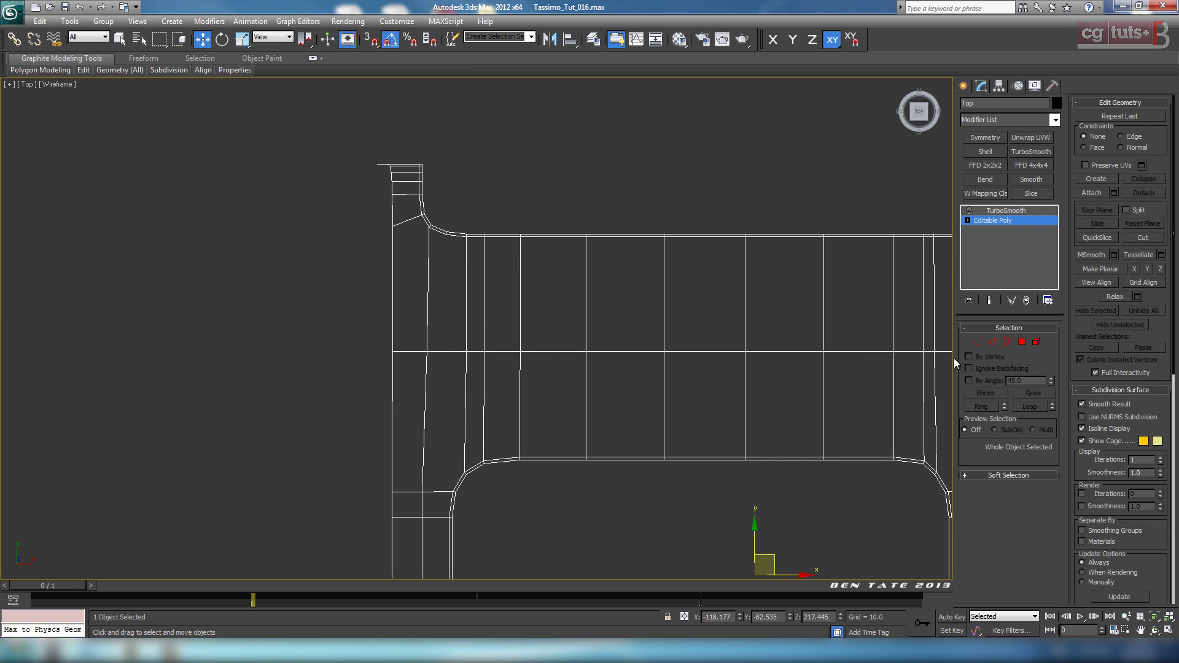
pyautogui.click(992, 342)
pyautogui.click(433, 356)
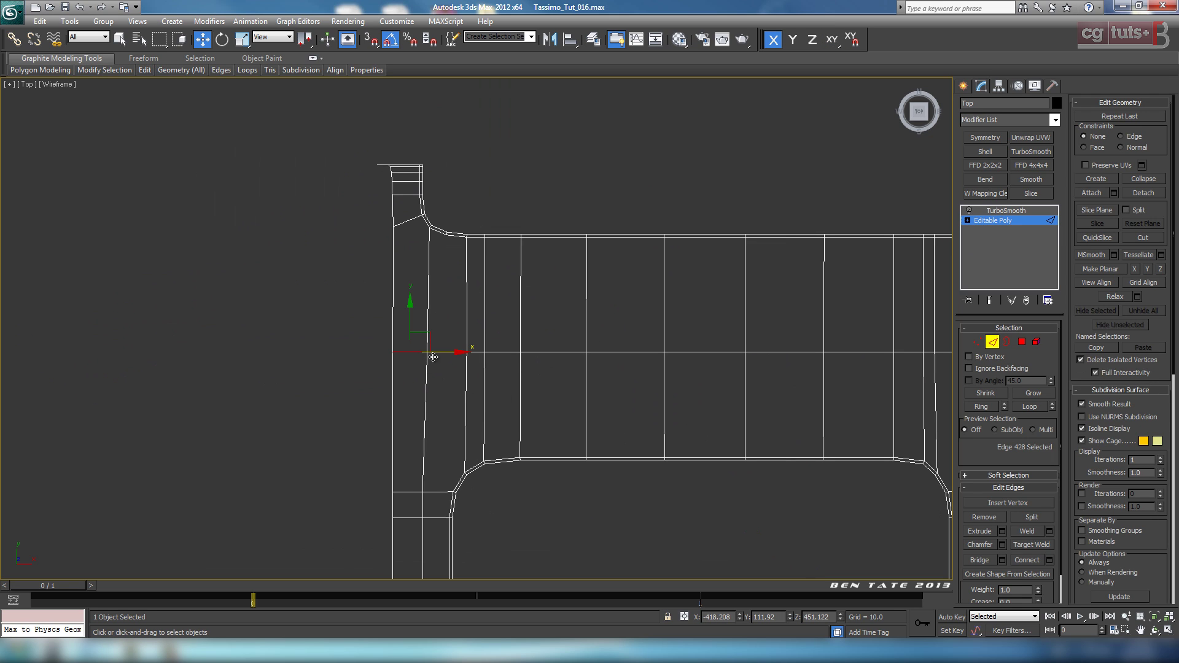
pyautogui.scroll(-5, 614, 255)
pyautogui.scroll(2, 612, 304)
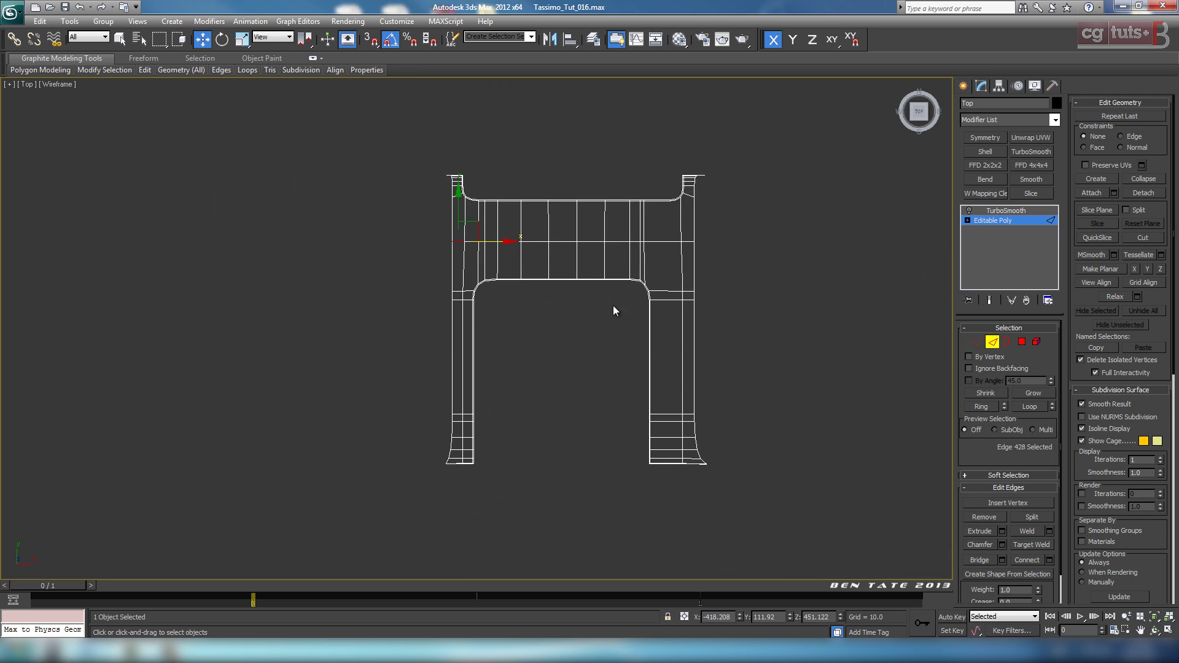
pyautogui.click(980, 406)
pyautogui.keyDown('ctrl'); pyautogui.click(451, 140); pyautogui.keyUp('ctrl')
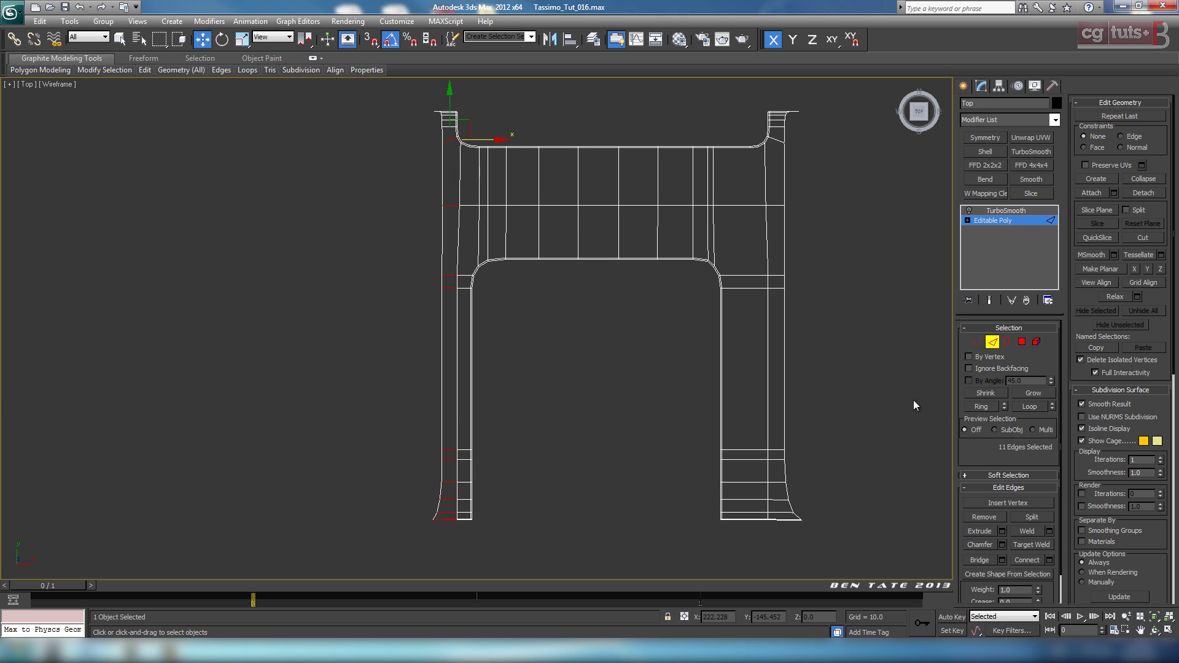
pyautogui.click(985, 407)
pyautogui.hotkey('alt', 'w')
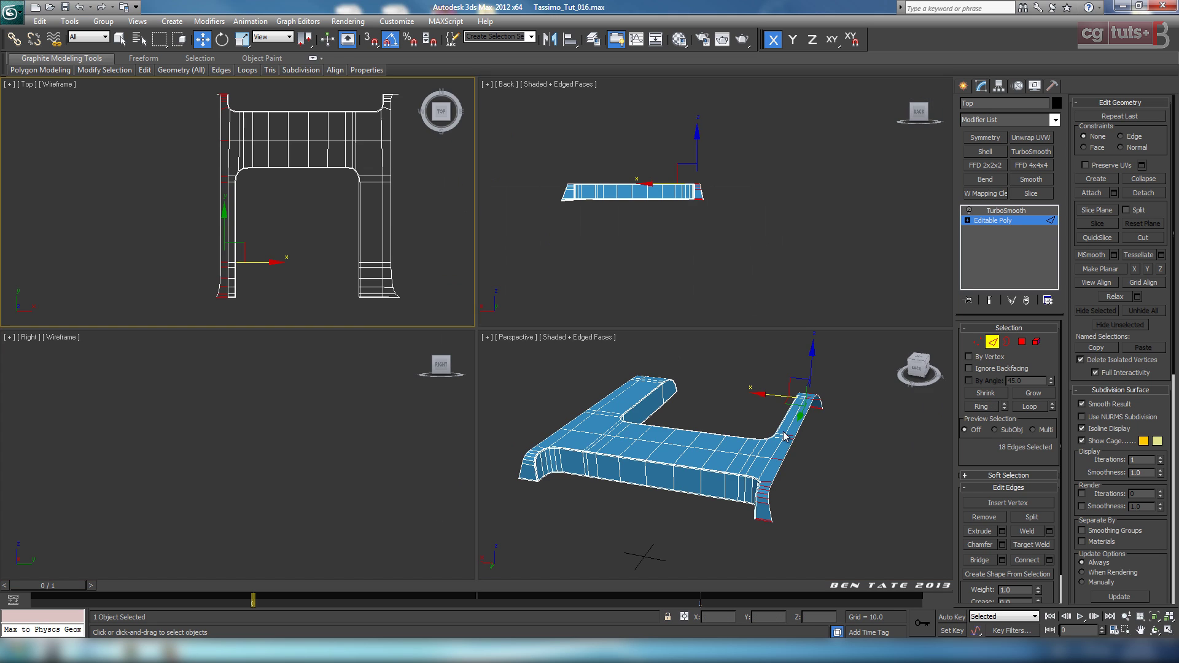
# Connect the ringed edges with 1 segment and a slide of -77, placing the new loop near the outer edge.
pyautogui.rightClick(616, 478)
pyautogui.hotkey('alt', 'w')
pyautogui.keyDown('alt'); pyautogui.moveTo(666, 362); pyautogui.dragTo(510, 358, button='middle'); pyautogui.keyUp('alt')
pyautogui.moveTo(603, 395); pyautogui.dragTo(458, 319, button='middle')
pyautogui.scroll(3, 571, 368)
pyautogui.keyDown('alt'); pyautogui.moveTo(636, 373); pyautogui.dragTo(762, 435, button='middle'); pyautogui.keyUp('alt')
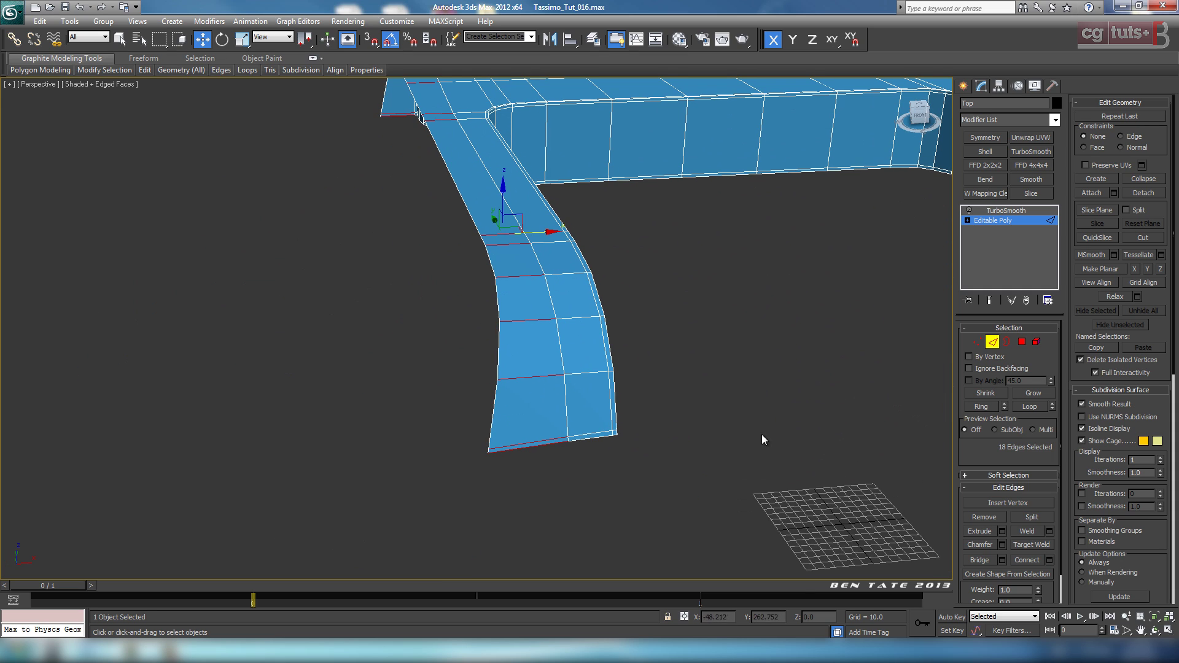
pyautogui.click(1049, 559)
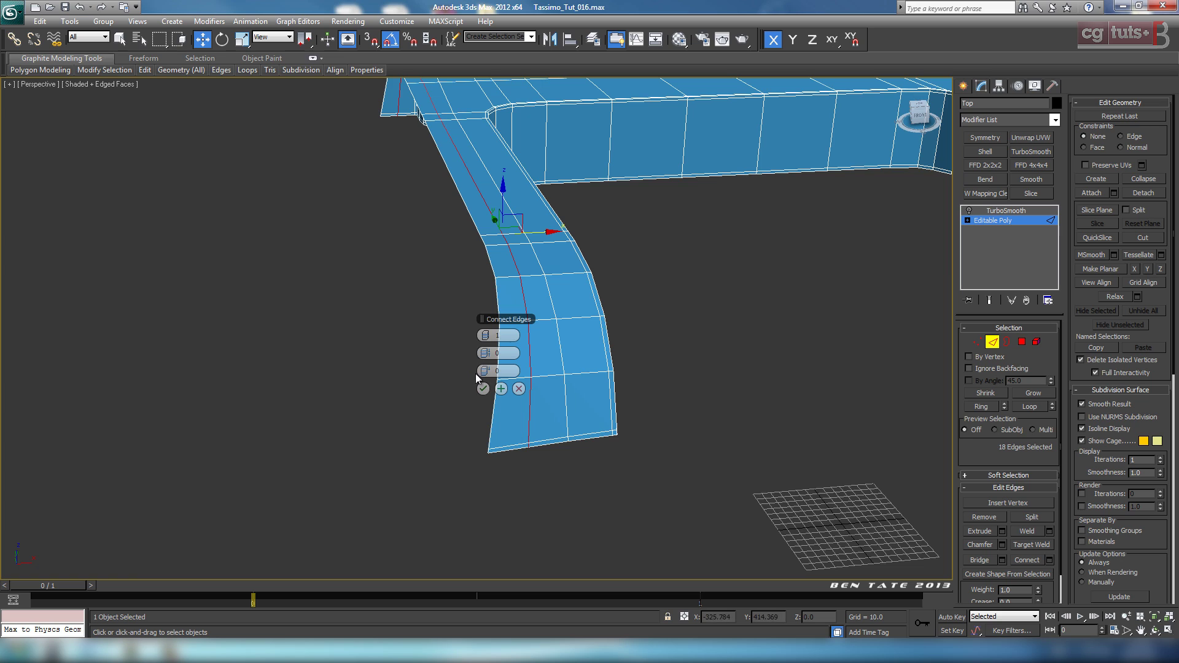
pyautogui.moveTo(476, 372); pyautogui.dragTo(323, 372)
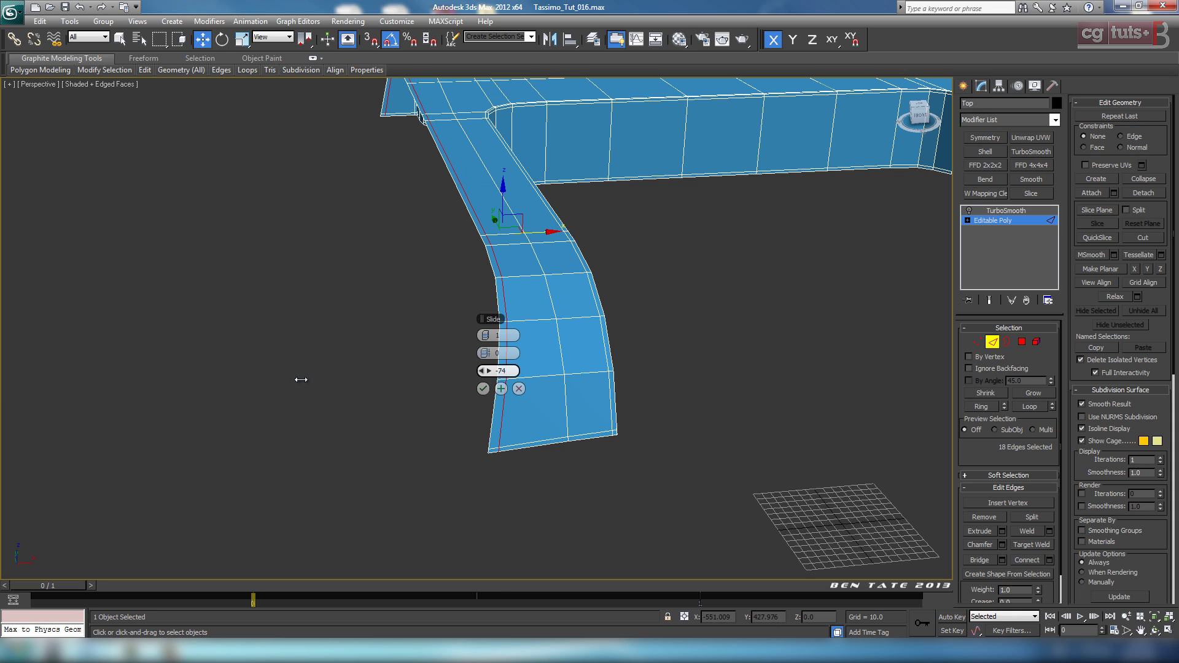
pyautogui.keyDown('alt'); pyautogui.moveTo(527, 421); pyautogui.dragTo(480, 435, button='middle'); pyautogui.keyUp('alt')
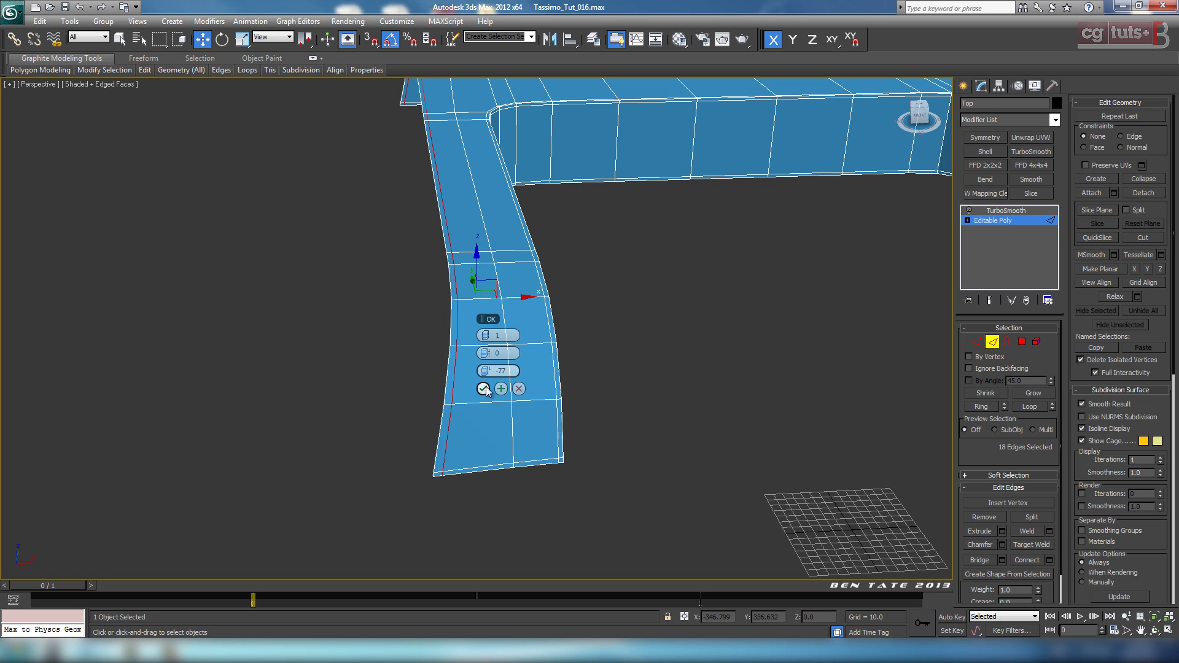
pyautogui.click(482, 389)
# Select the new loop's four lowest vertices on the flared end of the negative-X long leg.
pyautogui.moveTo(487, 453); pyautogui.dragTo(518, 359, button='middle')
pyautogui.click(977, 342)
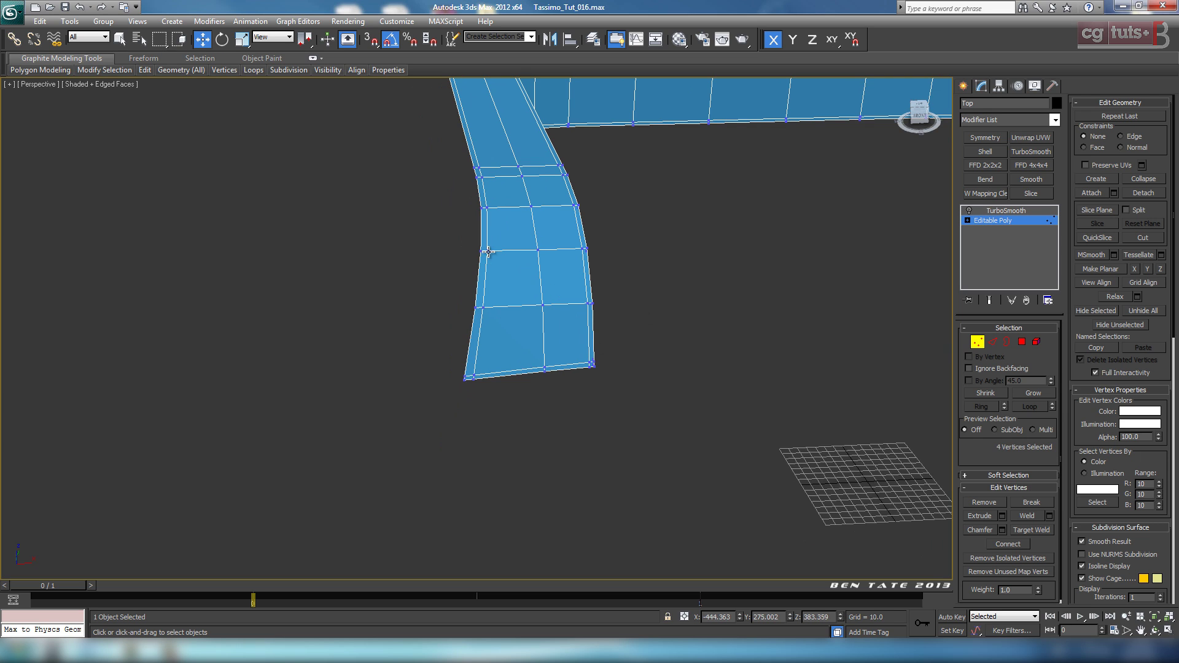
pyautogui.click(487, 250)
pyautogui.keyDown('ctrl'); pyautogui.click(483, 309); pyautogui.keyUp('ctrl')
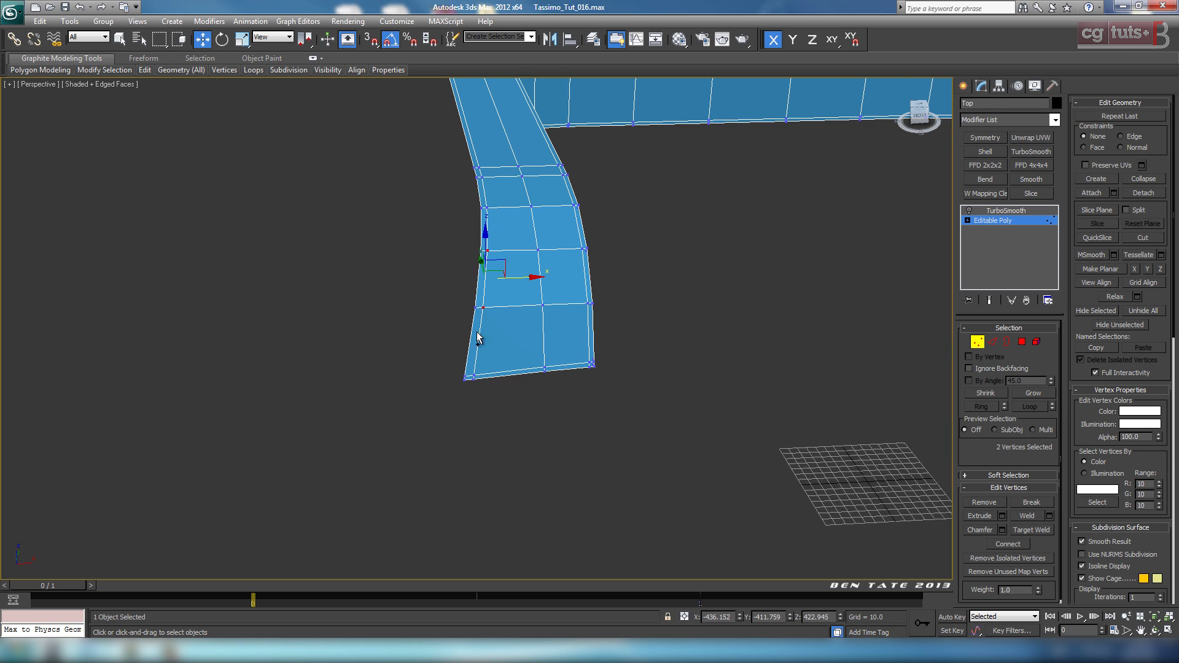
pyautogui.keyDown('ctrl'); pyautogui.click(470, 377); pyautogui.keyUp('ctrl')
# Change the Back viewport to the Front view, restoring the vertex selection and framing the negative-X leg.
pyautogui.hotkey('alt', 'w')
pyautogui.rightClick(683, 283)
pyautogui.hotkey('alt', 'w')
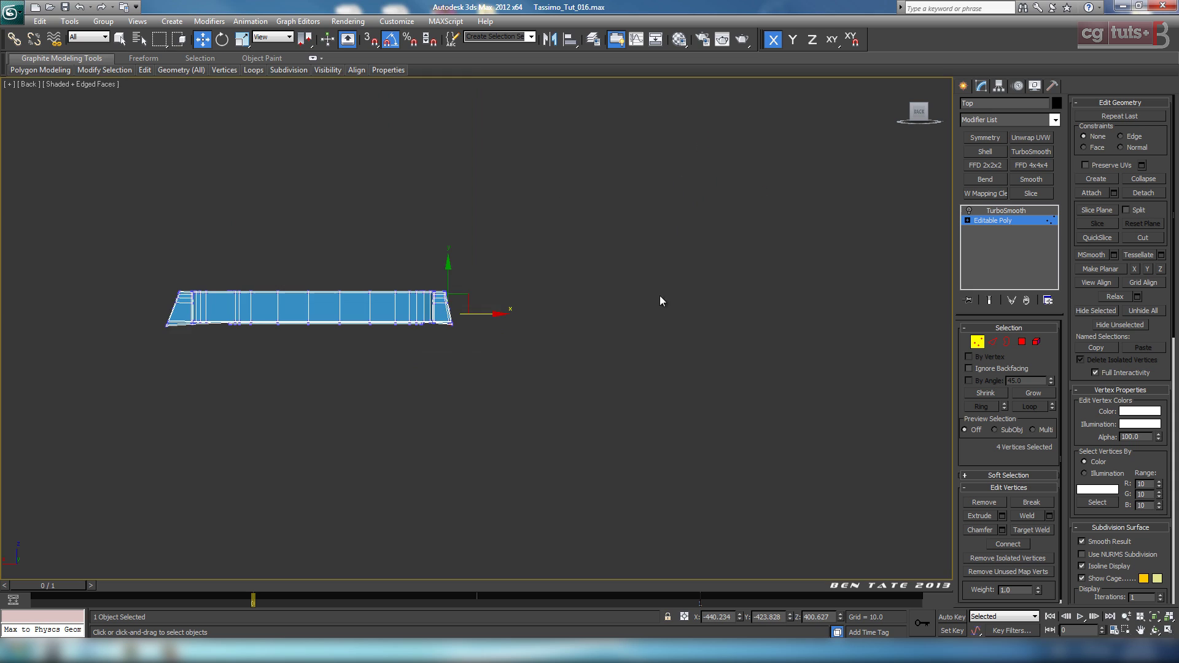
pyautogui.press('z')
pyautogui.moveTo(555, 366); pyautogui.dragTo(591, 370, button='middle')
pyautogui.click(33, 85)
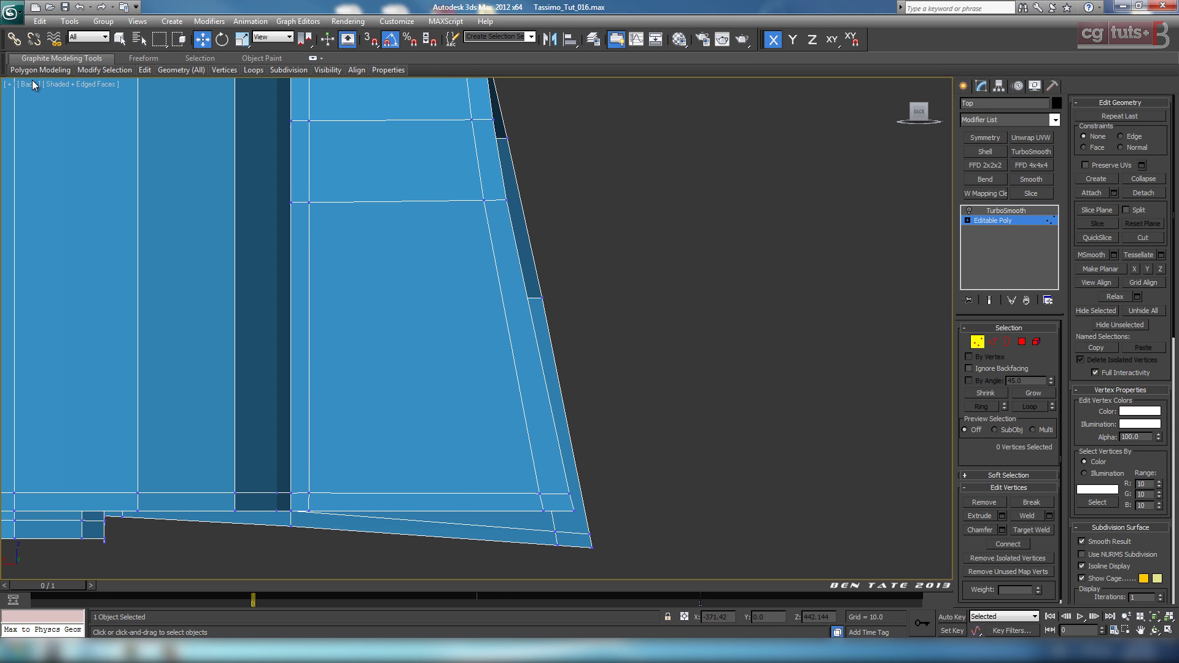
pyautogui.click(32, 84)
pyautogui.click(75, 184)
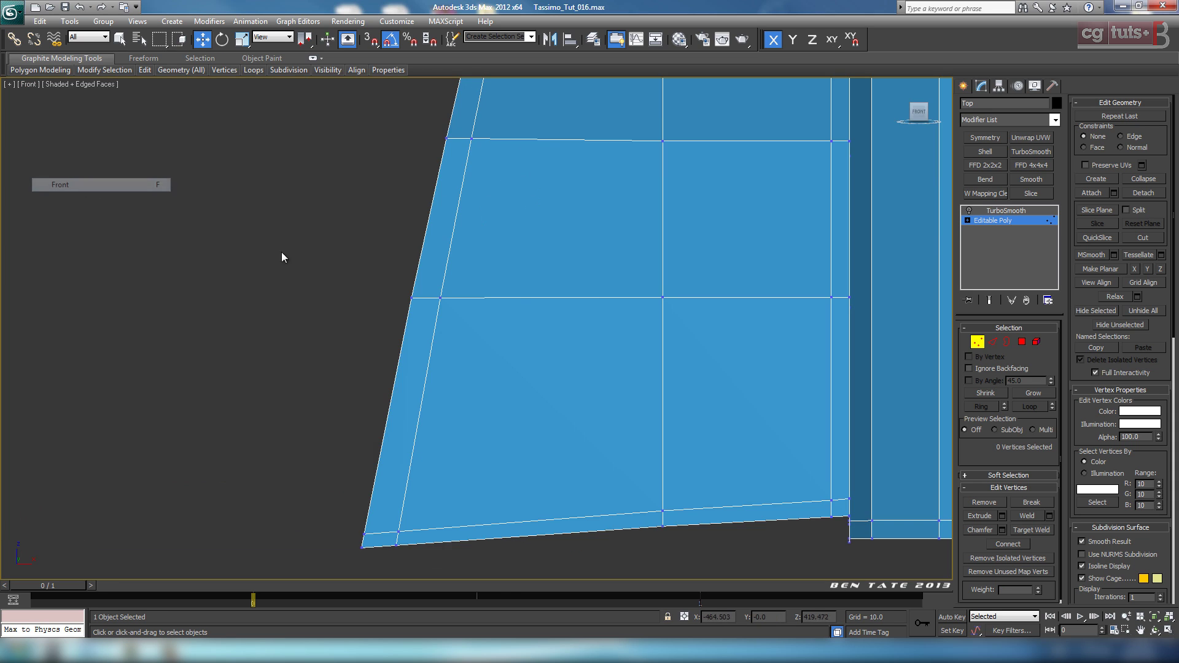
pyautogui.hotkey('ctrl', 'z')
pyautogui.moveTo(537, 318); pyautogui.dragTo(555, 371, button='middle')
pyautogui.scroll(-3, 541, 381)
pyautogui.scroll(3, 556, 375)
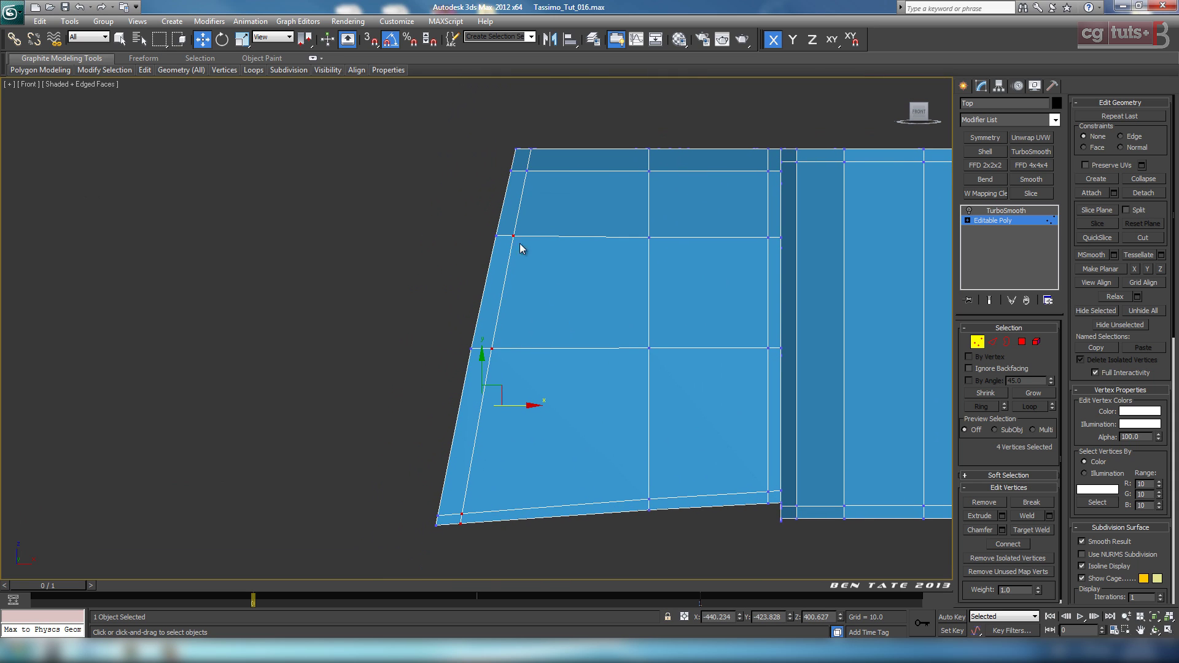
# With the Edge constraint on, shift the loop's lower vertices progressively outward so the strip keeps an even width down the leg.
pyautogui.hotkey('ctrl', 'z')
pyautogui.moveTo(517, 408); pyautogui.dragTo(515, 408)
pyautogui.keyDown('alt'); pyautogui.moveTo(488, 213); pyautogui.dragTo(531, 256); pyautogui.keyUp('alt')
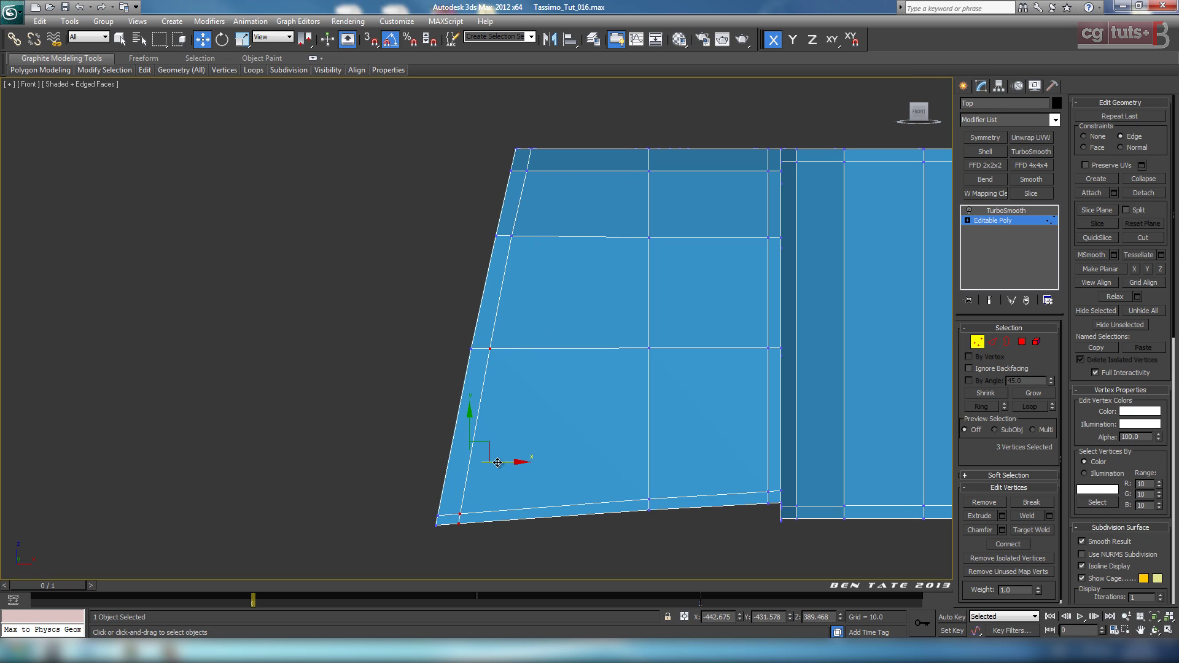
pyautogui.moveTo(497, 462); pyautogui.dragTo(495, 464)
pyautogui.keyDown('alt'); pyautogui.moveTo(456, 332); pyautogui.dragTo(506, 360); pyautogui.keyUp('alt')
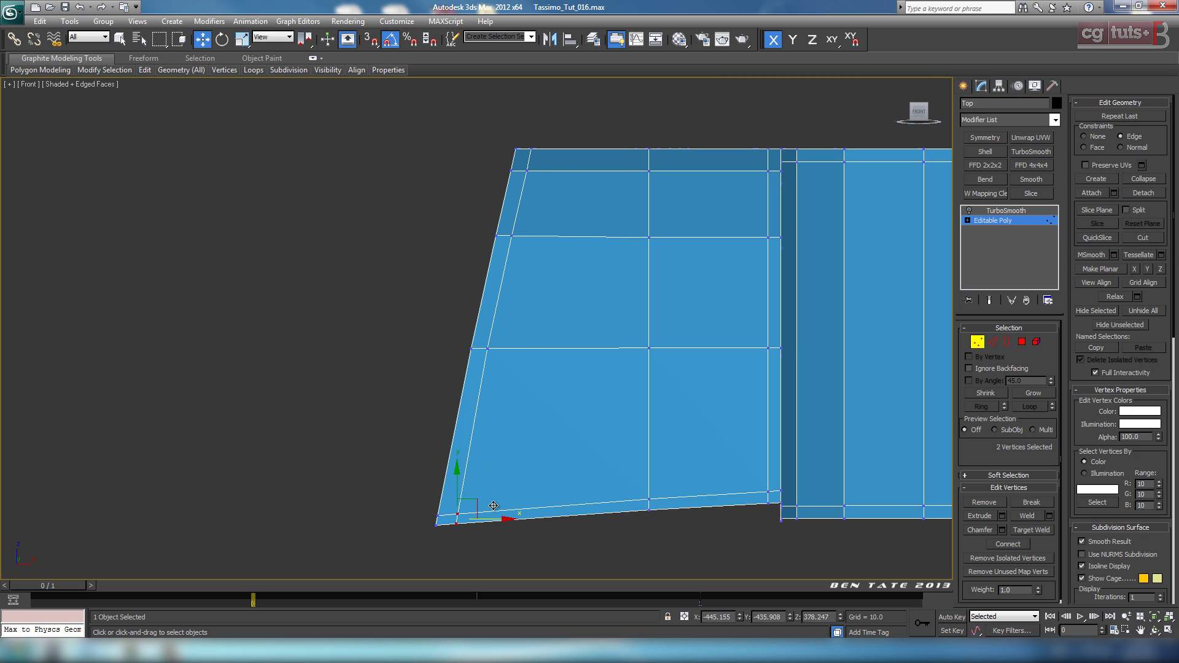
pyautogui.moveTo(487, 522); pyautogui.dragTo(484, 521)
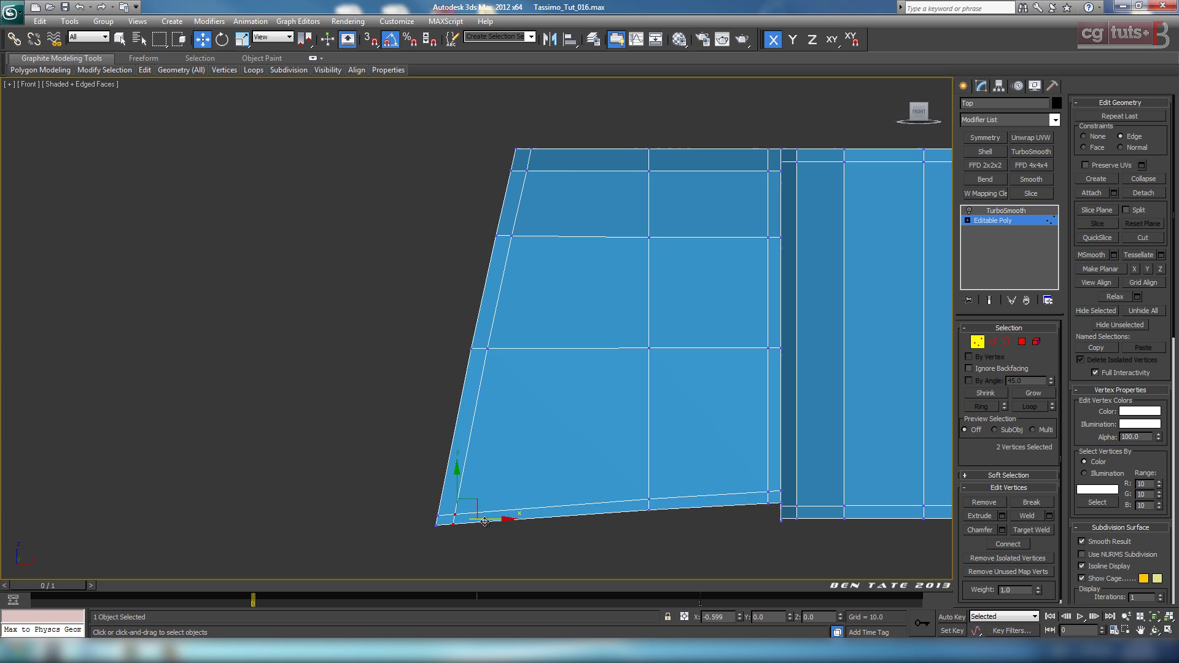
# Examine in the Top view how the new edge loop runs along the negative-X side and the flared leg end.
pyautogui.scroll(-8, 494, 503)
pyautogui.moveTo(648, 417); pyautogui.dragTo(410, 424, button='middle')
pyautogui.moveTo(645, 411); pyautogui.dragTo(294, 402, button='middle')
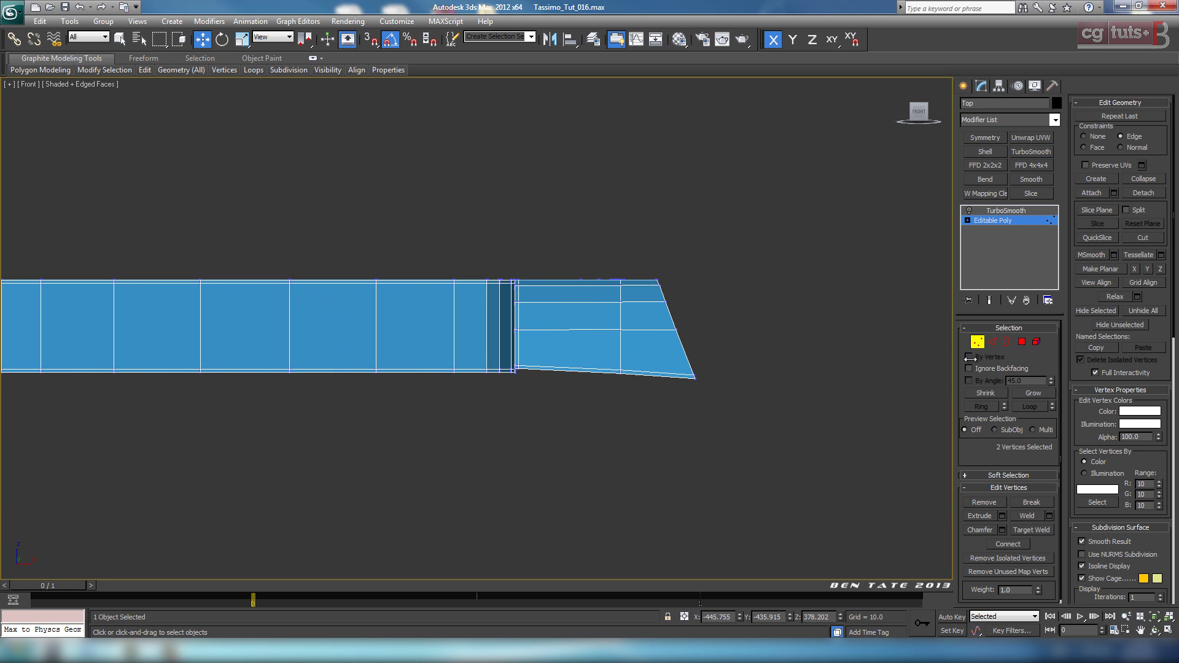
pyautogui.click(993, 341)
pyautogui.hotkey('alt', 'w')
pyautogui.rightClick(424, 198)
pyautogui.hotkey('alt', 'w')
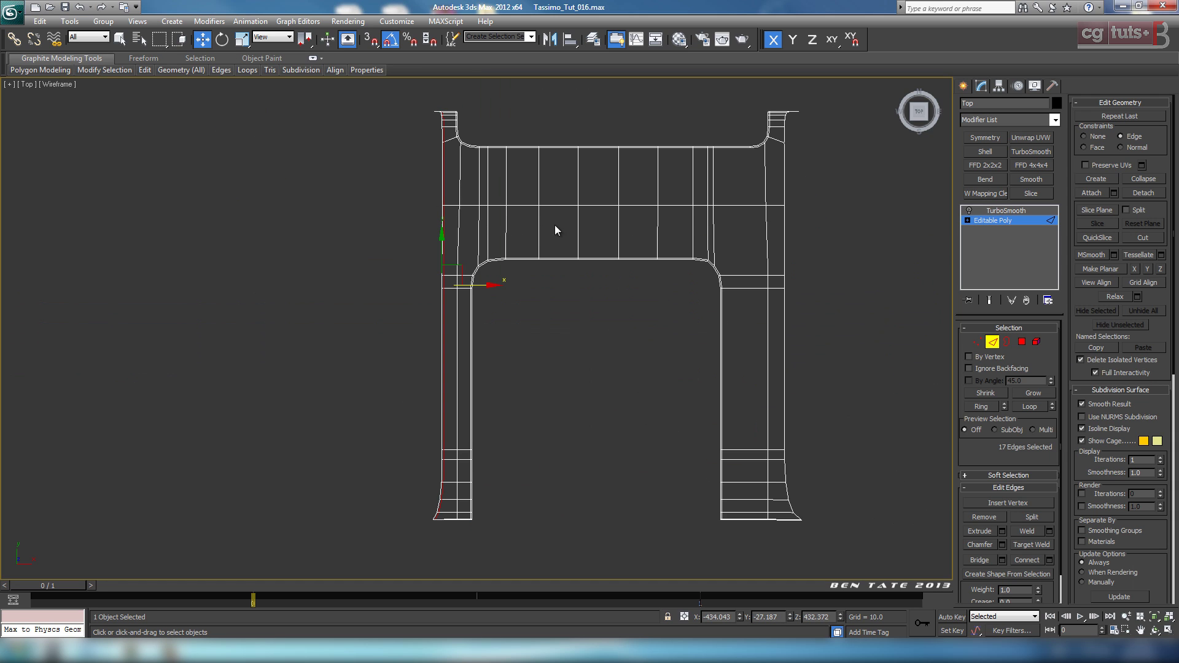
pyautogui.moveTo(554, 225); pyautogui.dragTo(574, 369, button='middle')
pyautogui.scroll(5, 574, 368)
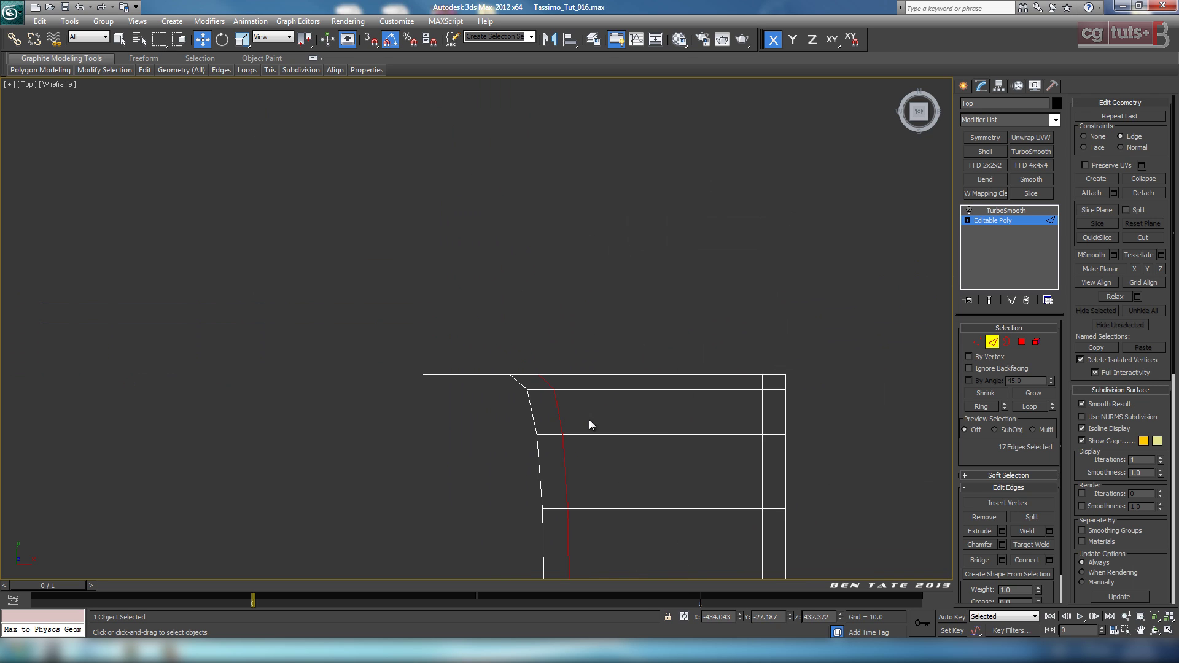
pyautogui.moveTo(589, 421); pyautogui.dragTo(524, 345, button='middle')
pyautogui.scroll(-4, 525, 341)
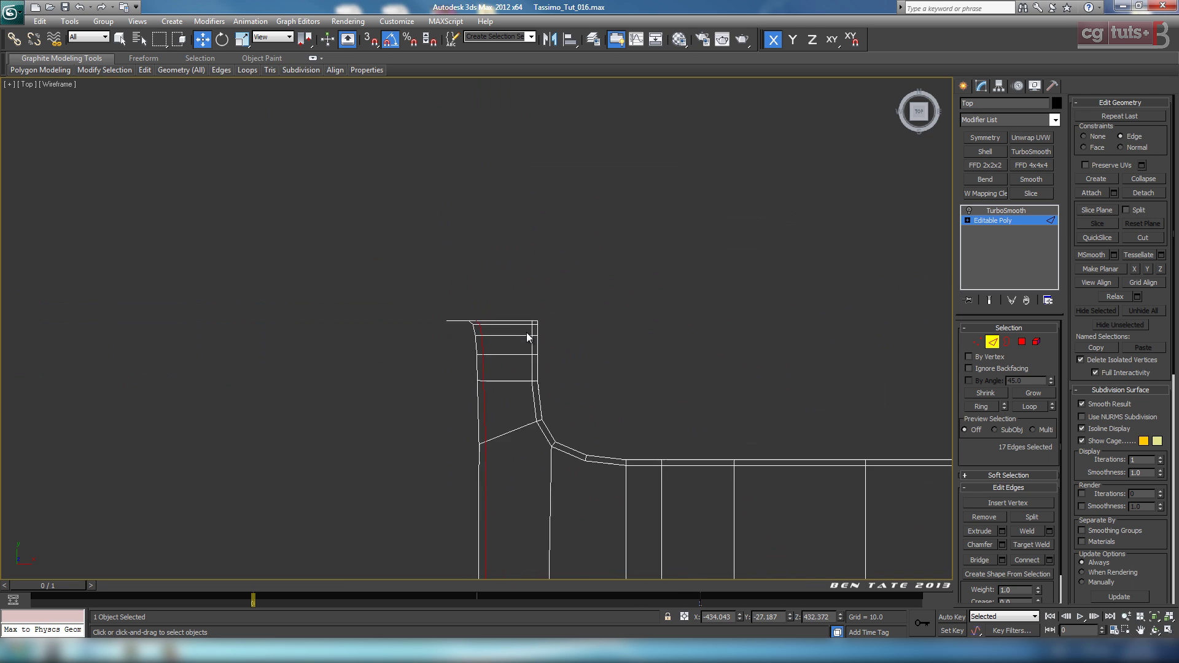
# Select the ring of cross edges in the outer strip along the top part's positive-X side.
pyautogui.moveTo(725, 396); pyautogui.dragTo(534, 276, button='middle')
pyautogui.scroll(3, 541, 274)
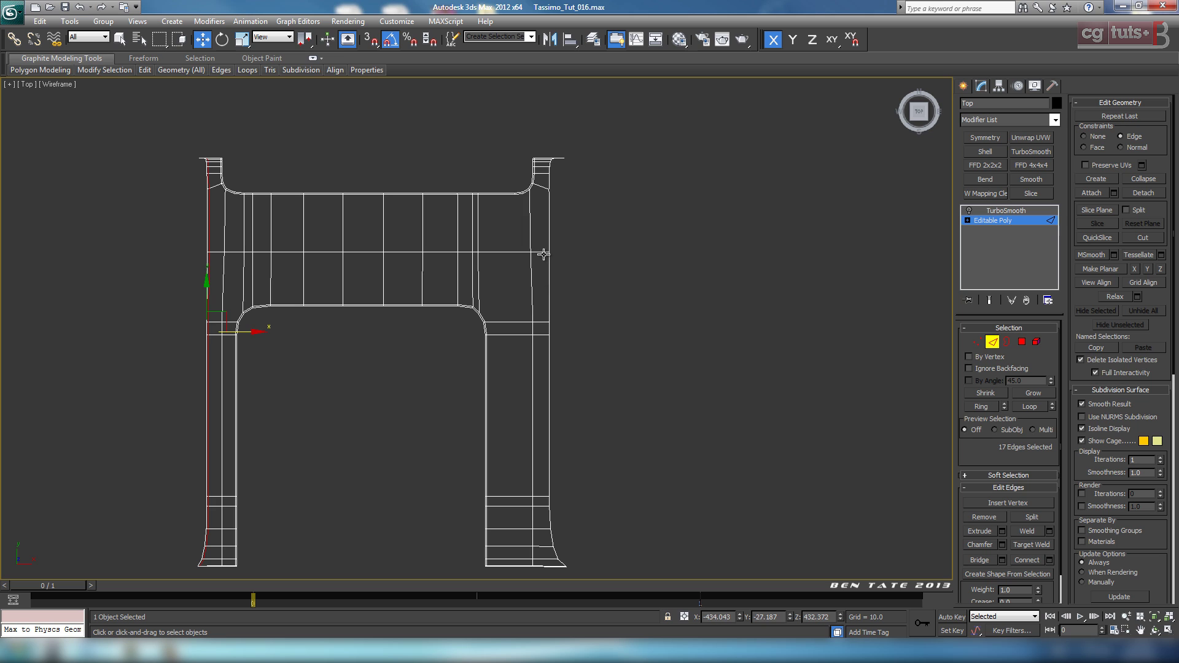
pyautogui.click(543, 253)
pyautogui.click(541, 186)
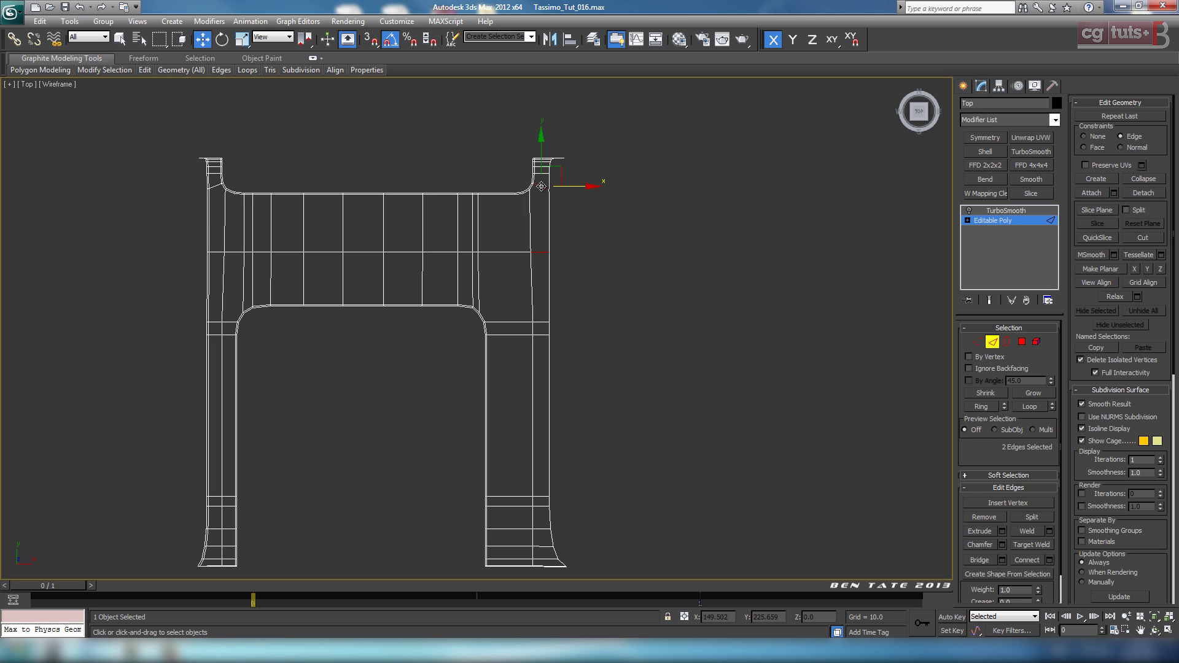
pyautogui.click(980, 407)
# Connect the positive-X ring with 1 segment and a slide of about 73 toward the outer edge.
pyautogui.moveTo(760, 391); pyautogui.dragTo(741, 337, button='middle')
pyautogui.press('p')
pyautogui.moveTo(827, 510)
pyautogui.keyDown('alt'); pyautogui.mouseDown(button='middle')
pyautogui.moveTo(828, 437)
pyautogui.moveTo(635, 404)
pyautogui.moveTo(705, 445)
pyautogui.mouseUp(button='middle'); pyautogui.keyUp('alt')
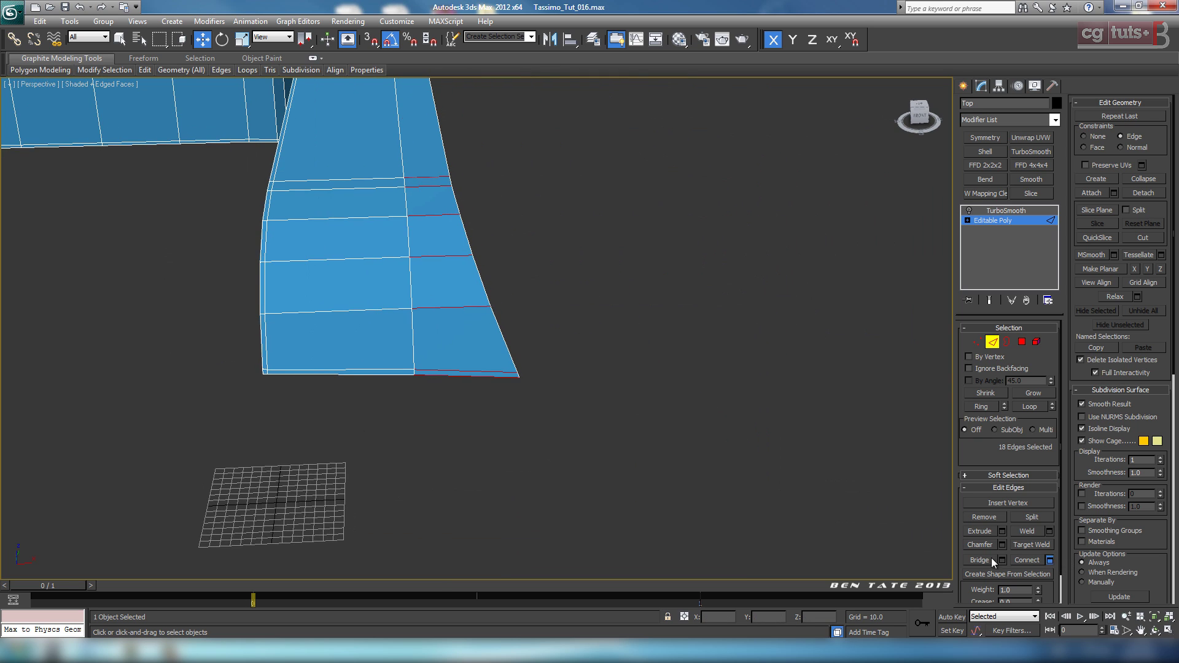
pyautogui.moveTo(482, 371); pyautogui.dragTo(828, 412)
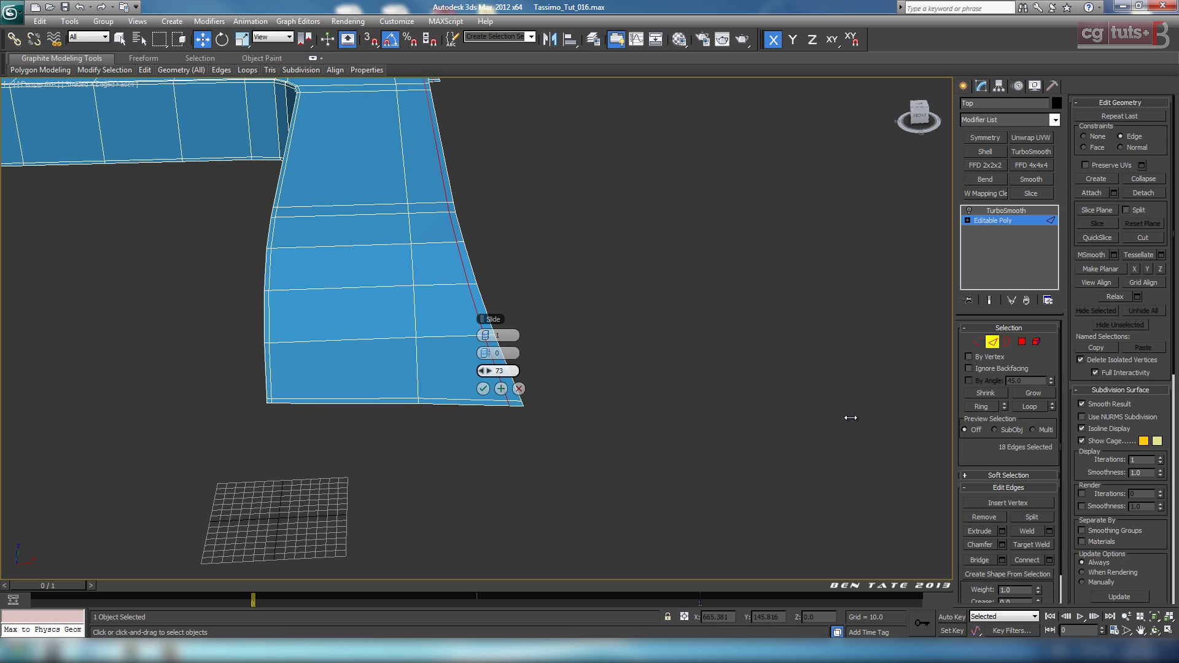
pyautogui.click(482, 388)
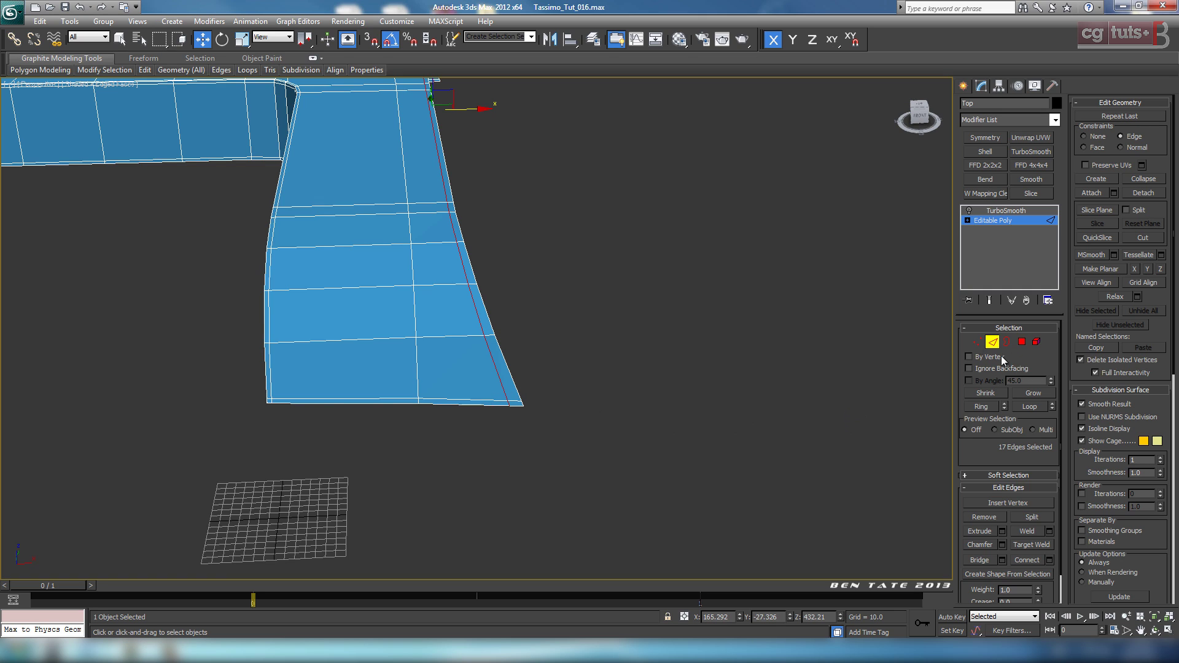
# Select the new loop's four lowest vertices on the positive-X long leg and frame them in the Front view.
pyautogui.press('1')
pyautogui.click(468, 283)
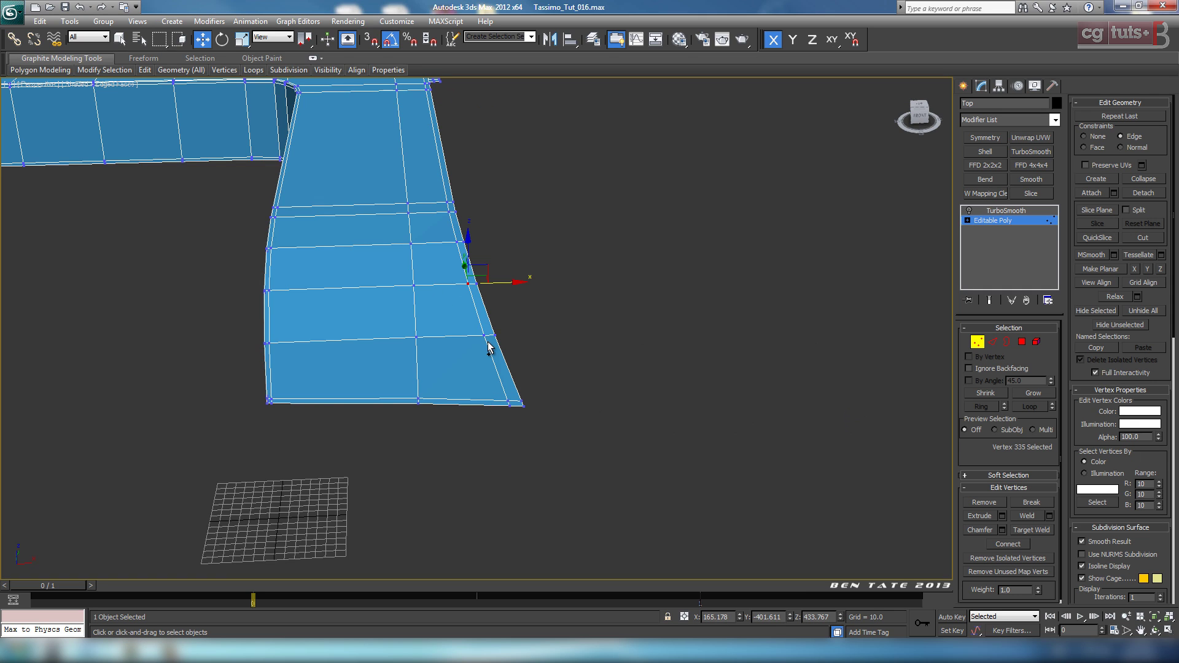
pyautogui.keyDown('ctrl'); pyautogui.click(506, 400); pyautogui.keyUp('ctrl')
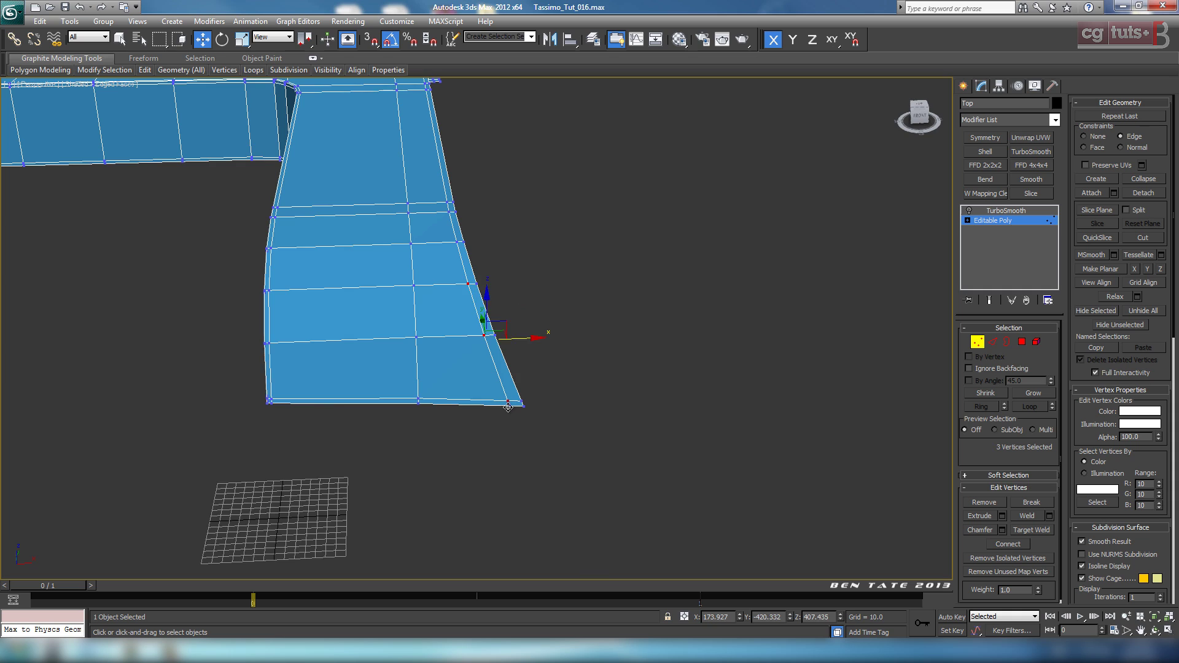
pyautogui.keyDown('ctrl'); pyautogui.click(509, 405); pyautogui.keyUp('ctrl')
pyautogui.hotkey('alt', 'w')
pyautogui.rightClick(749, 287)
pyautogui.hotkey('alt', 'w')
pyautogui.press('z')
pyautogui.scroll(-2, 604, 356)
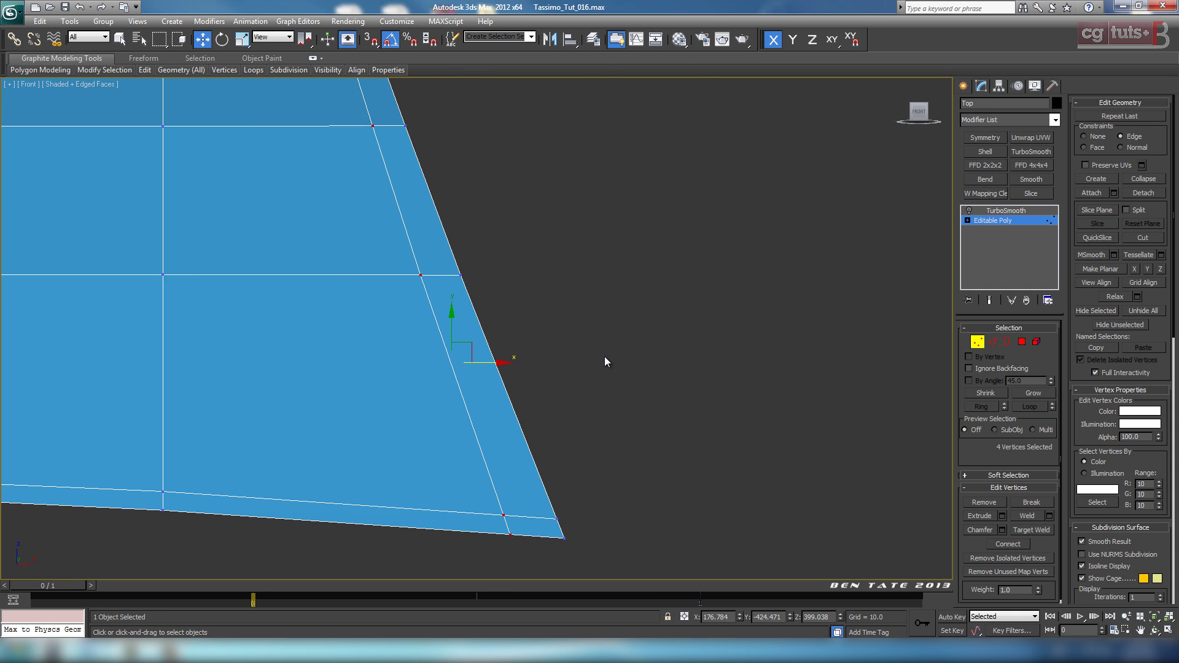
# Shift the positive-X leg's loop vertices progressively outward along their edges, moving the two at the tip the farthest.
pyautogui.moveTo(496, 355); pyautogui.dragTo(510, 352)
pyautogui.keyDown('alt'); pyautogui.moveTo(375, 167); pyautogui.dragTo(453, 229); pyautogui.keyUp('alt')
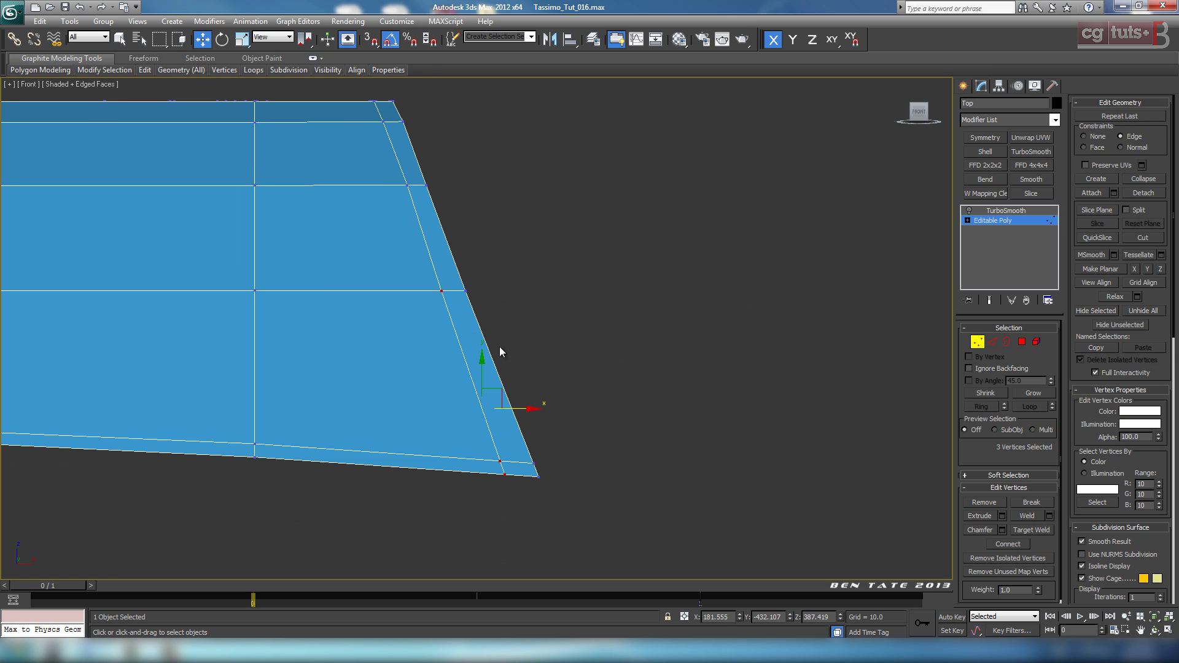
pyautogui.moveTo(517, 407); pyautogui.dragTo(521, 408)
pyautogui.keyDown('alt'); pyautogui.moveTo(417, 275); pyautogui.dragTo(493, 308); pyautogui.keyUp('alt')
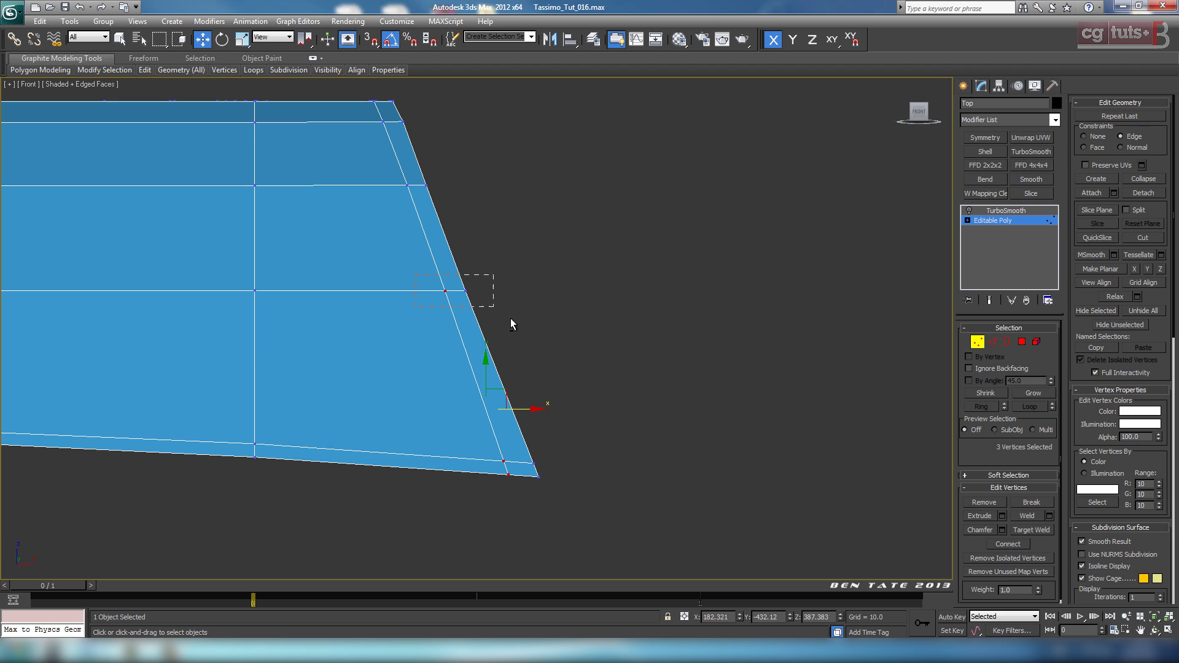
pyautogui.moveTo(540, 470); pyautogui.dragTo(551, 471)
# In the Back view, select the three lowest inner loop vertices on the positive-X rear end and move them slightly outward.
pyautogui.scroll(-4, 581, 440)
pyautogui.hotkey('alt', 'w')
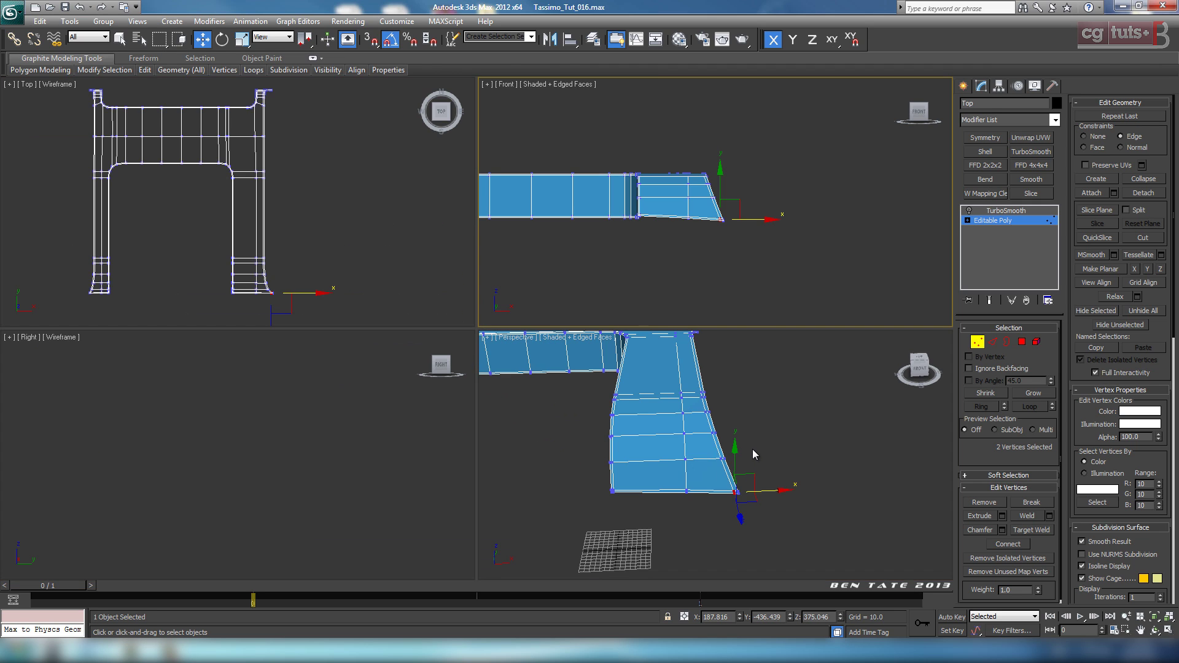
pyautogui.hotkey('alt', 'w')
pyautogui.press('z')
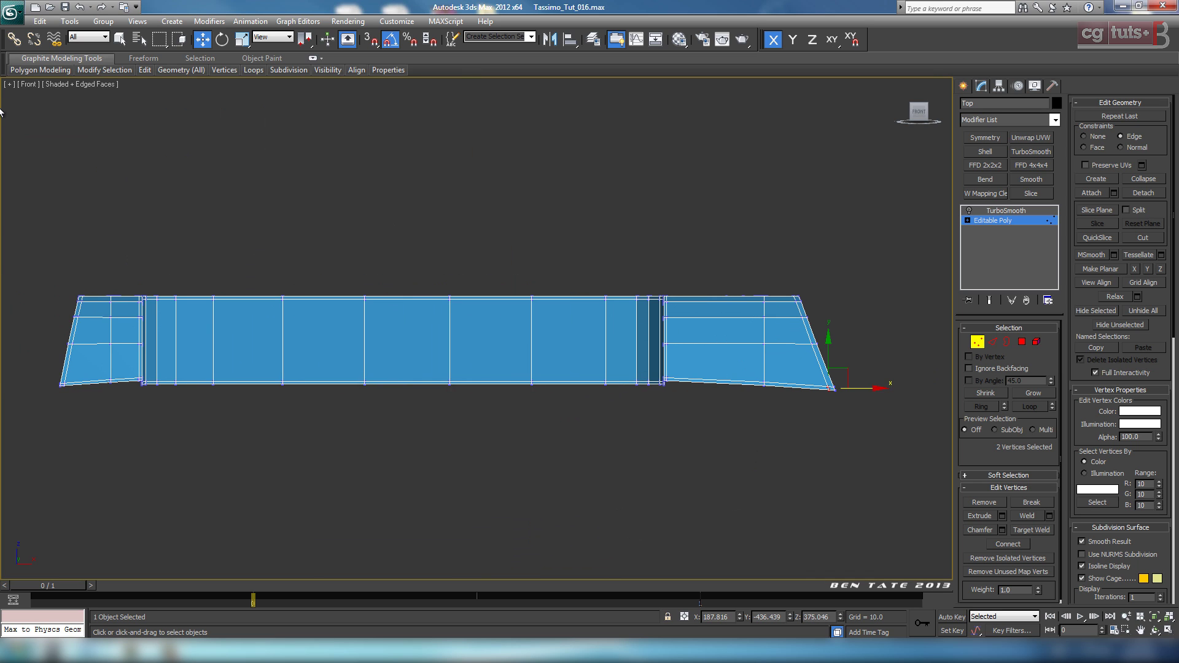
pyautogui.click(23, 84)
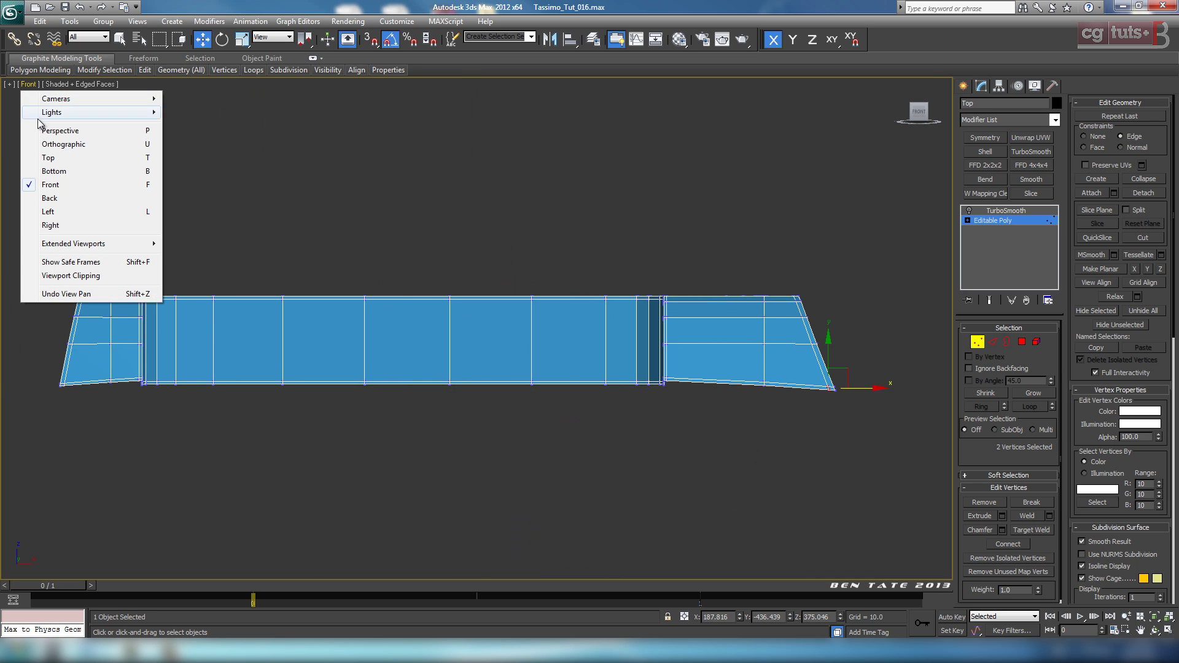
pyautogui.click(59, 197)
pyautogui.scroll(4, 407, 232)
pyautogui.moveTo(408, 232); pyautogui.dragTo(612, 138, button='middle')
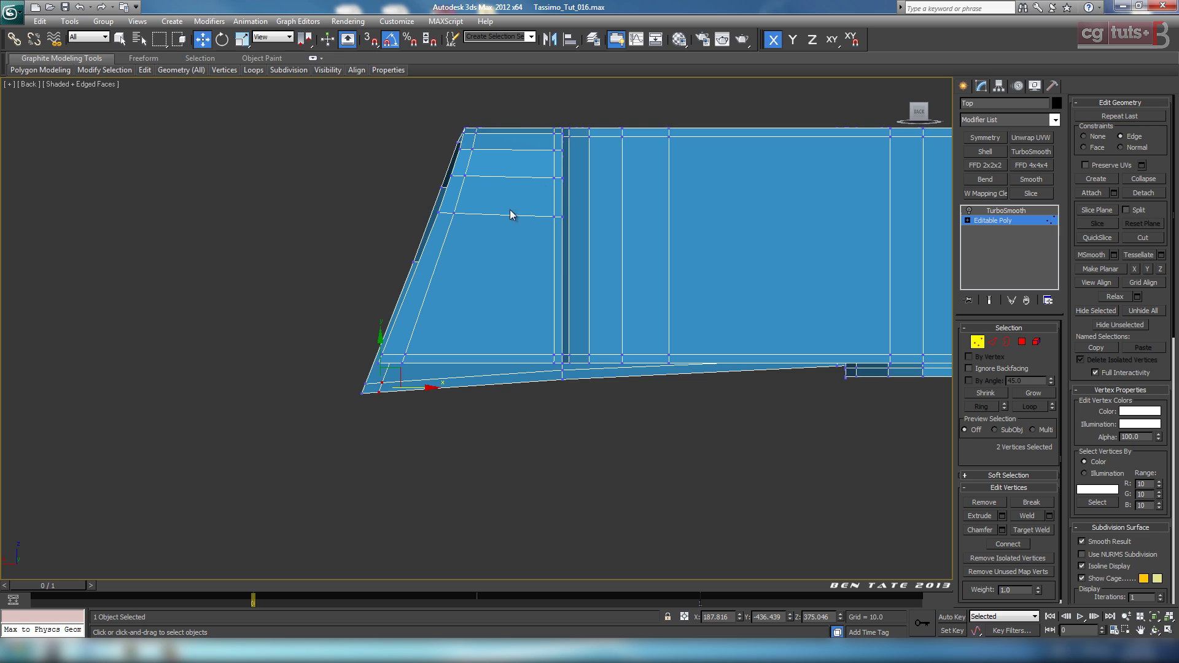
pyautogui.moveTo(510, 213); pyautogui.dragTo(513, 271, button='middle')
pyautogui.click(475, 251)
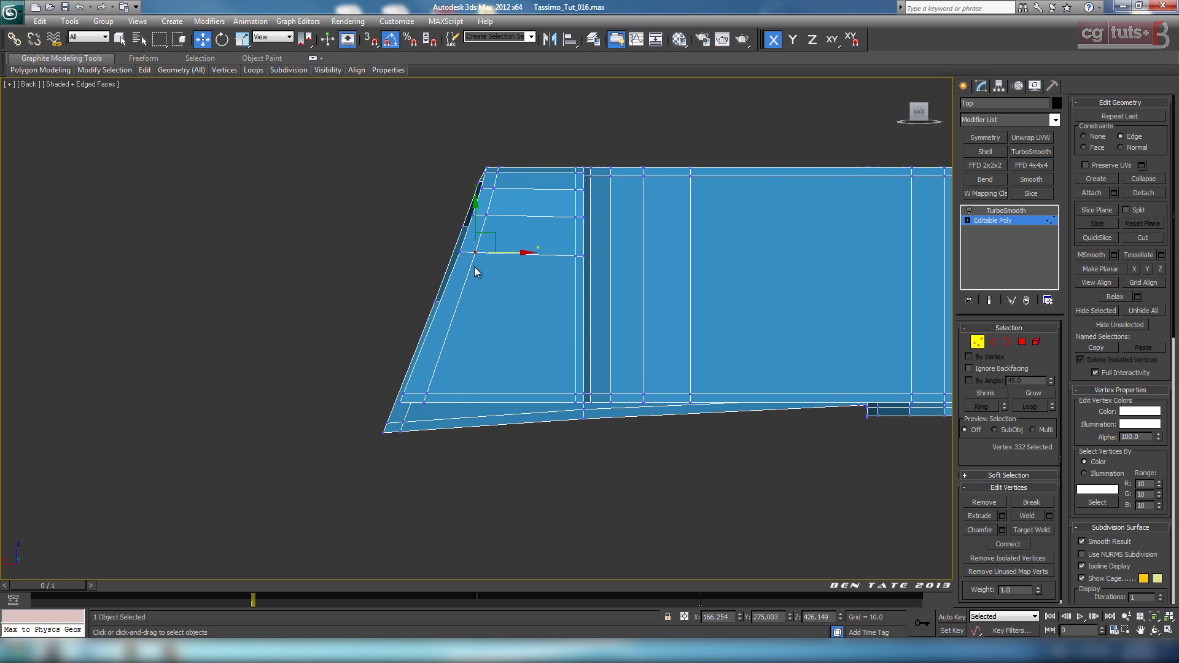
pyautogui.keyDown('ctrl'); pyautogui.click(428, 393); pyautogui.keyUp('ctrl')
pyautogui.keyDown('ctrl'); pyautogui.click(423, 401); pyautogui.keyUp('ctrl')
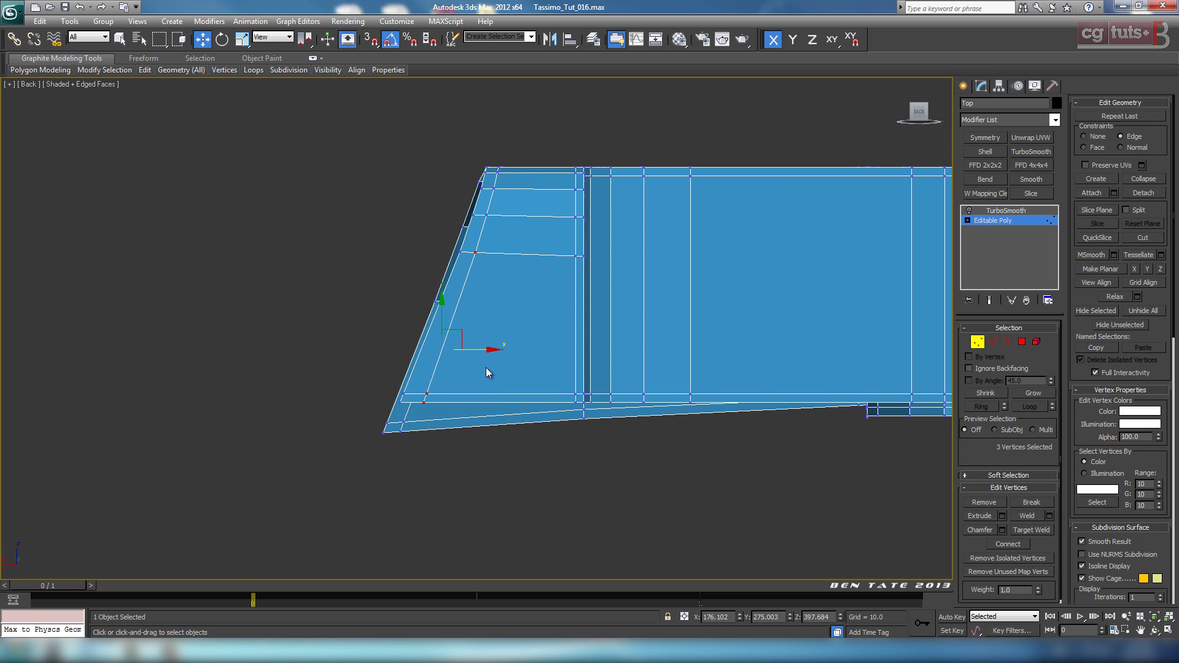
pyautogui.moveTo(476, 351); pyautogui.dragTo(475, 350)
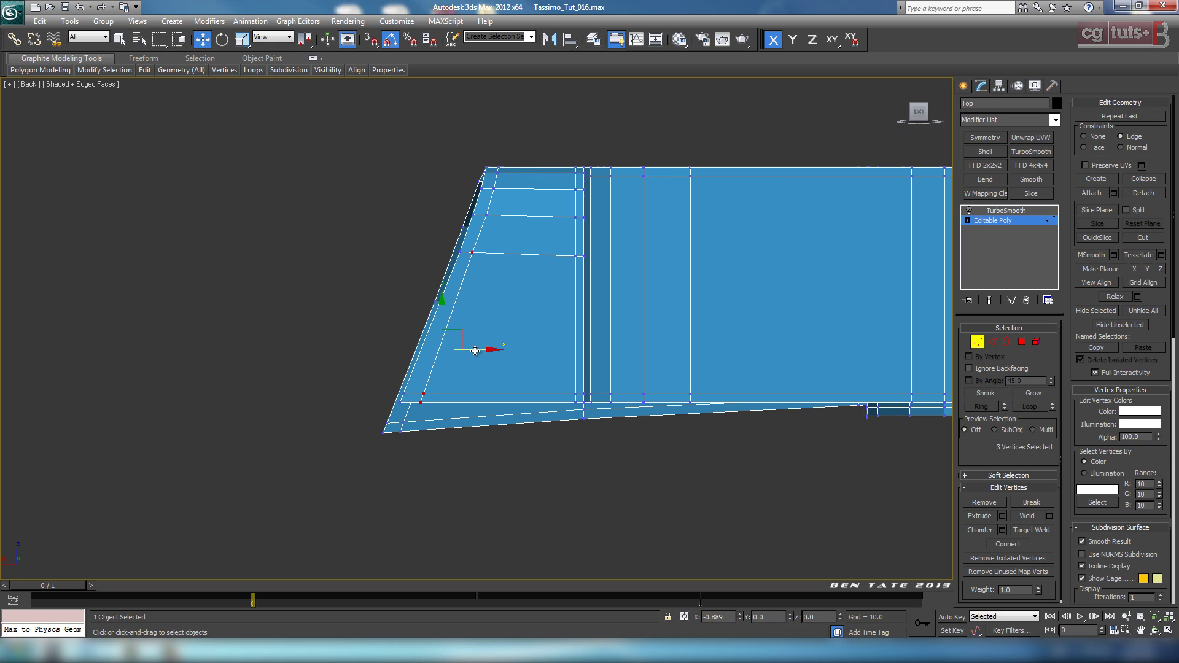
# Move the positive-X rear loop's two lowest vertices farther outward and fine-tune the higher vertex just above the third one.
pyautogui.keyDown('alt'); pyautogui.click(473, 252); pyautogui.keyUp('alt')
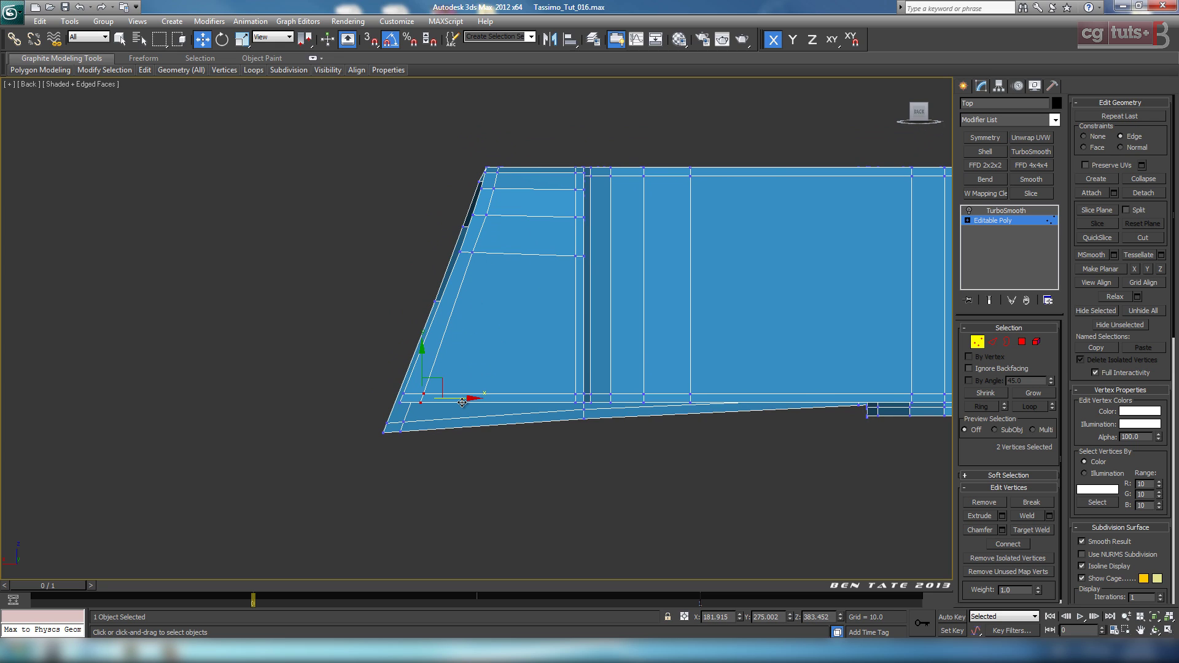
pyautogui.moveTo(462, 402); pyautogui.dragTo(458, 404)
pyautogui.click(486, 215)
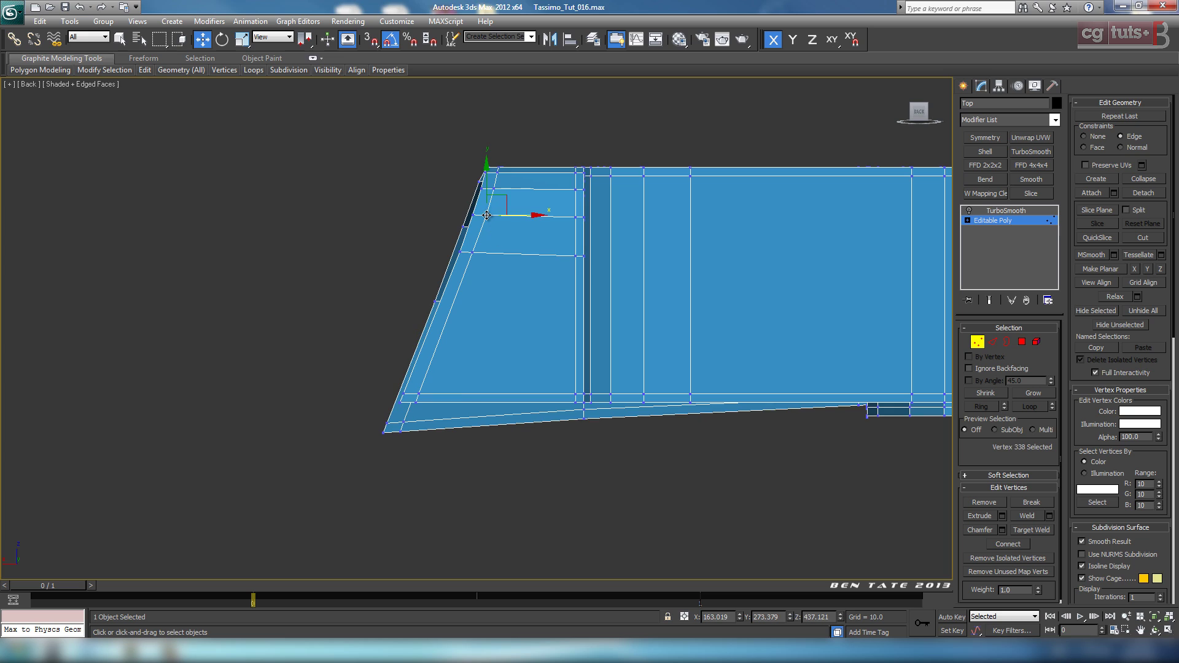
pyautogui.moveTo(528, 215); pyautogui.dragTo(527, 216)
# Select the three lowest inner loop vertices on the negative-X rear end and move them slightly outward.
pyautogui.scroll(-5, 592, 314)
pyautogui.moveTo(789, 313); pyautogui.dragTo(482, 297, button='middle')
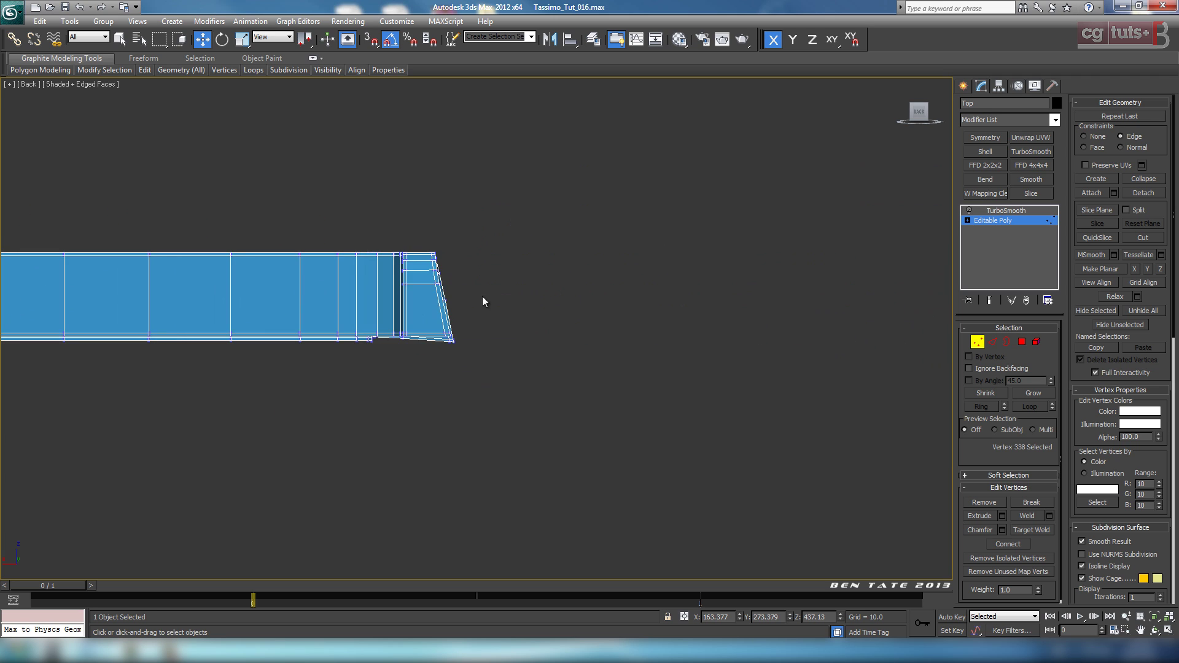
pyautogui.scroll(5, 482, 296)
pyautogui.moveTo(409, 215); pyautogui.dragTo(655, 364, button='middle')
pyautogui.scroll(-1, 526, 240)
pyautogui.moveTo(528, 239); pyautogui.dragTo(552, 212, button='middle')
pyautogui.moveTo(536, 423); pyautogui.dragTo(552, 446)
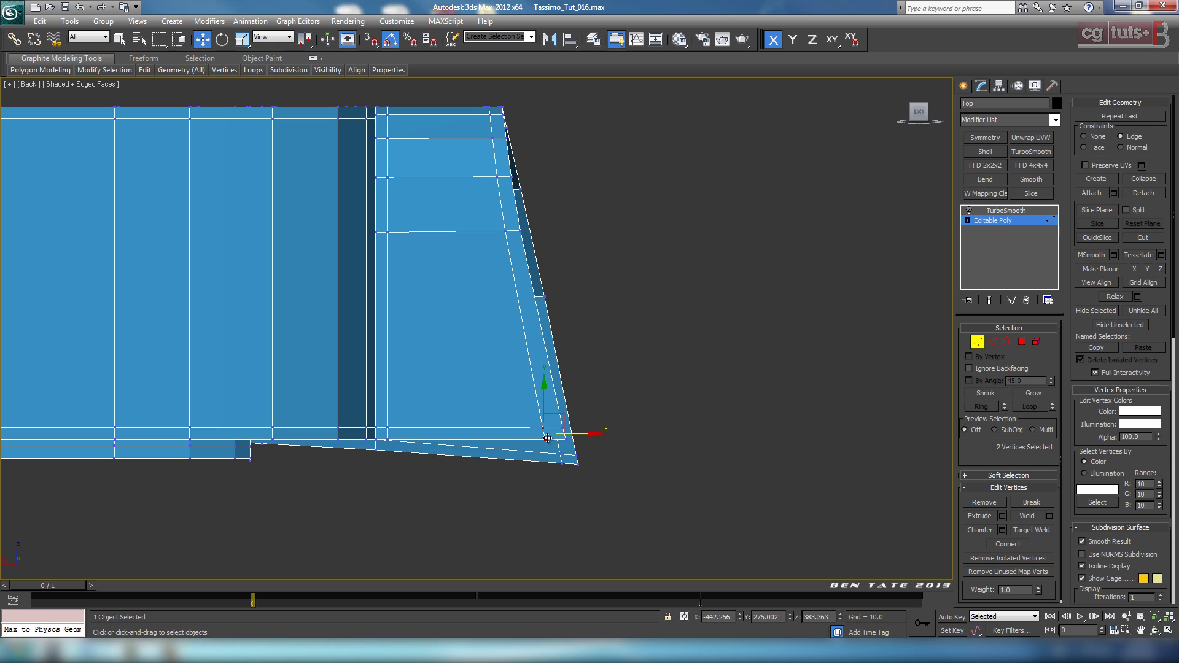
pyautogui.keyDown('ctrl'); pyautogui.click(504, 231); pyautogui.keyUp('ctrl')
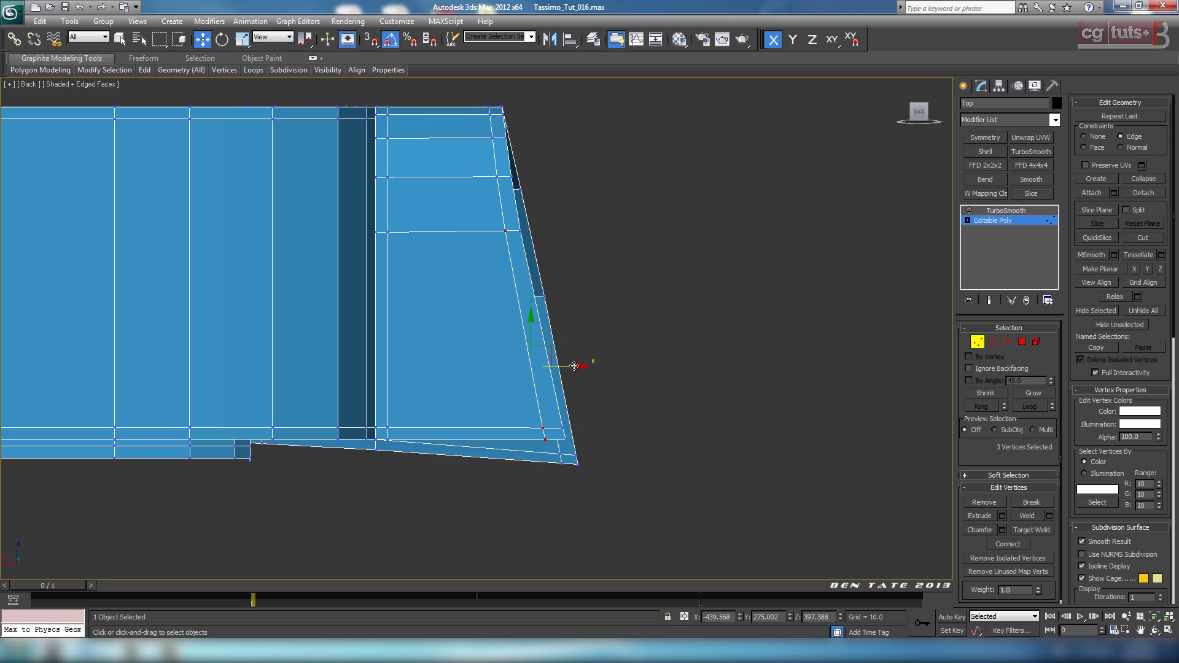
pyautogui.moveTo(573, 366); pyautogui.dragTo(580, 366)
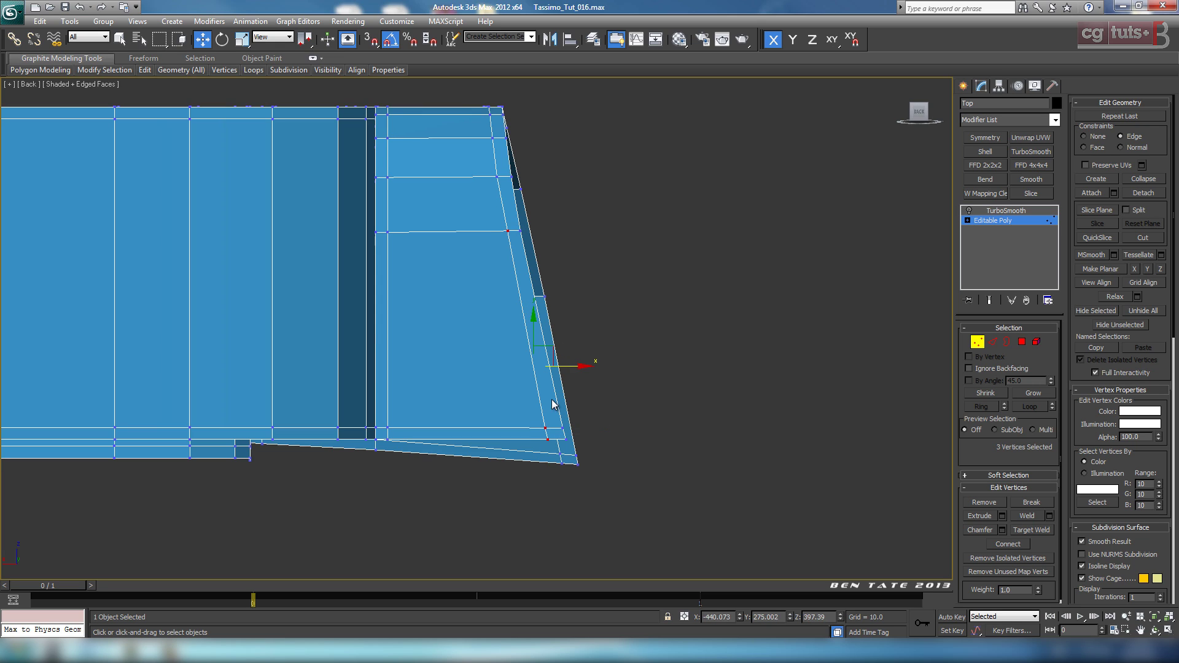
# Refine the negative-X rear loop's two lowest vertices and the higher vertex above the third one, and leave vertex editing in the Perspective view.
pyautogui.keyDown('alt'); pyautogui.moveTo(555, 293); pyautogui.dragTo(559, 301); pyautogui.keyUp('alt')
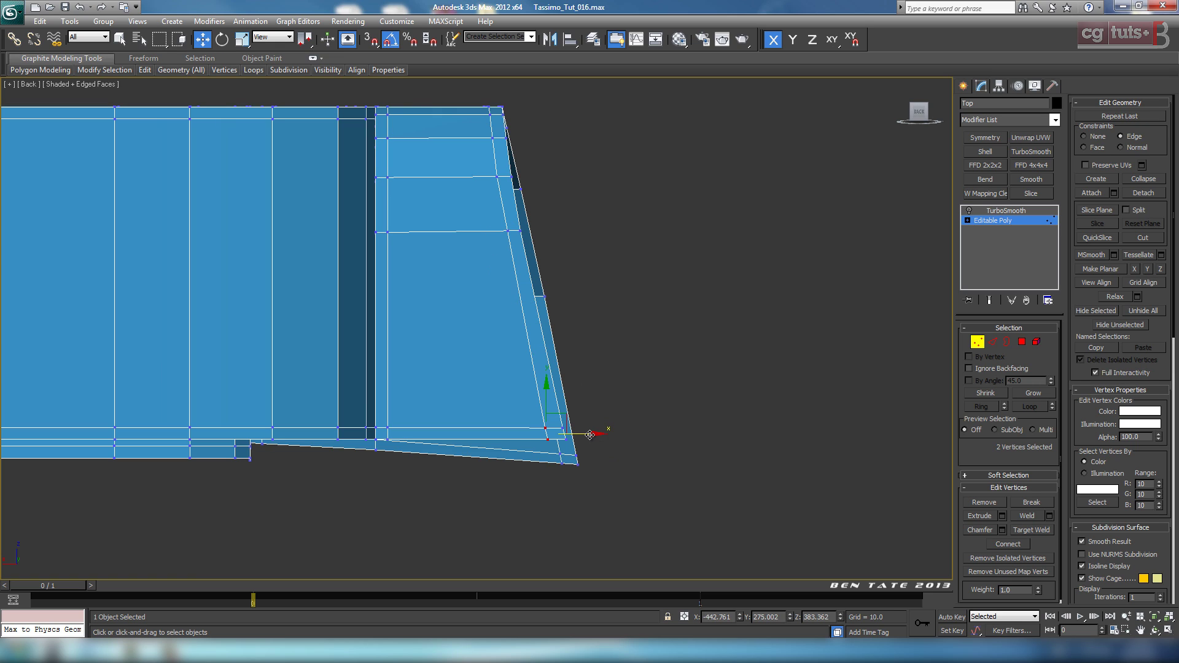
pyautogui.moveTo(490, 170); pyautogui.dragTo(539, 180)
pyautogui.hotkey('alt', 'w')
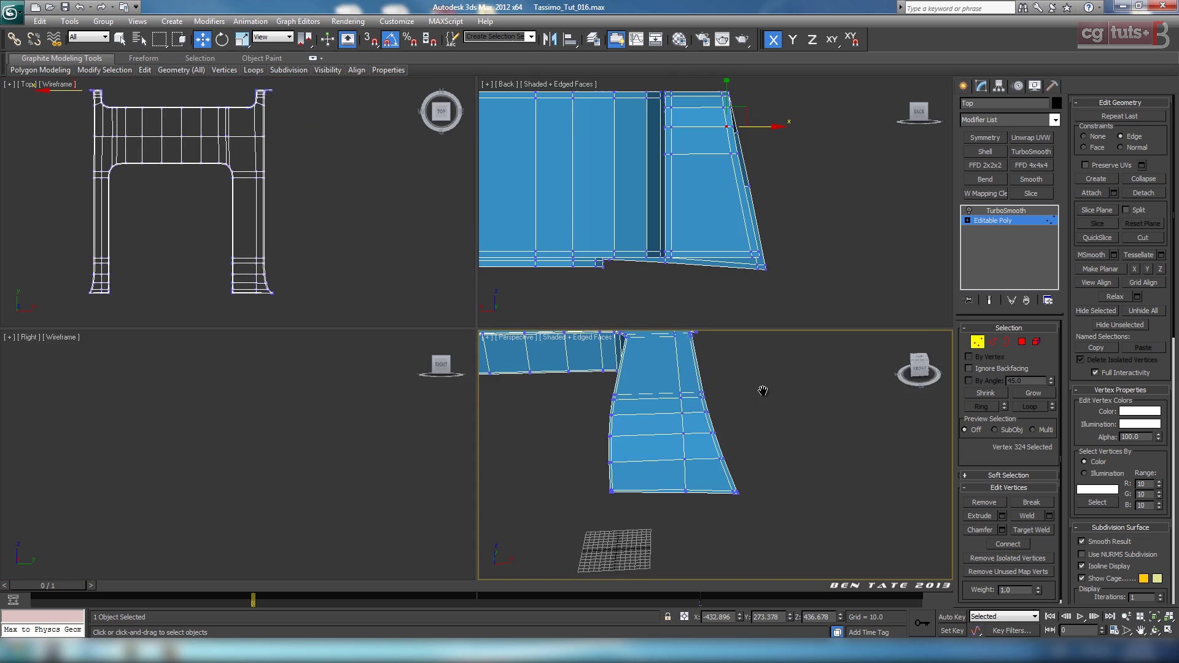
pyautogui.hotkey('alt', 'w')
pyautogui.click(981, 349)
# Delete the TurboSmooth modifier from the top part's stack.
pyautogui.moveTo(691, 218); pyautogui.dragTo(719, 282, button='middle')
pyautogui.scroll(-5, 717, 283)
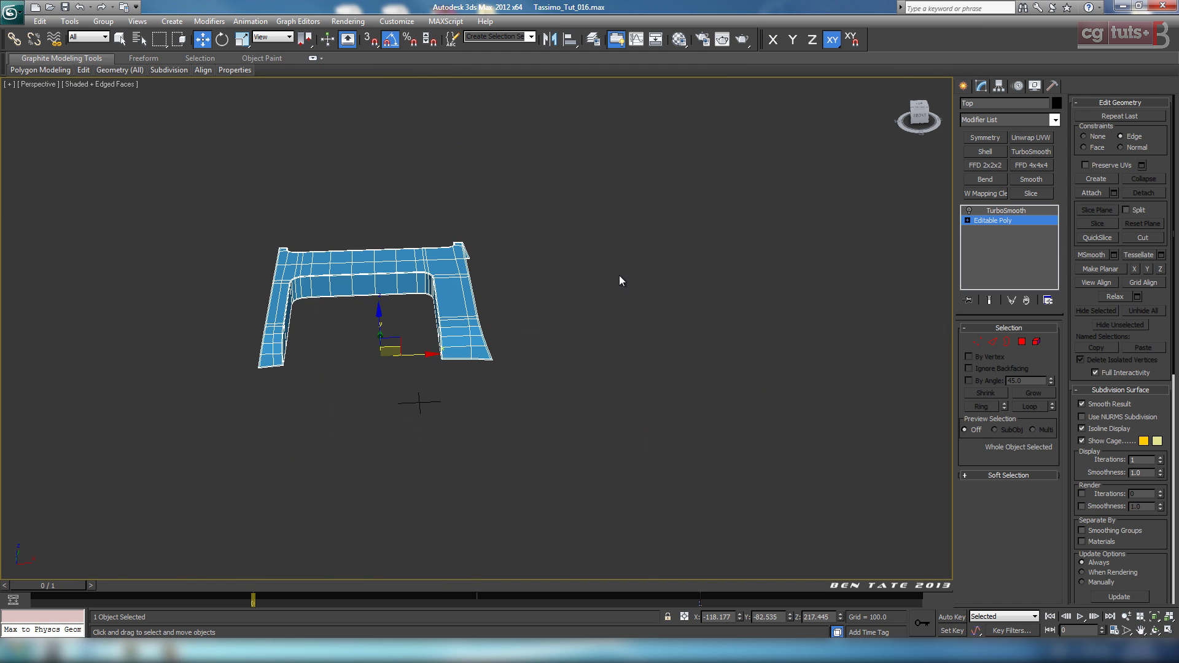
pyautogui.scroll(4, 685, 304)
pyautogui.moveTo(621, 281); pyautogui.dragTo(719, 309, button='middle')
pyautogui.scroll(-5, 607, 294)
pyautogui.keyDown('alt'); pyautogui.moveTo(607, 293); pyautogui.dragTo(505, 334, button='middle'); pyautogui.keyUp('alt')
pyautogui.scroll(4, 647, 294)
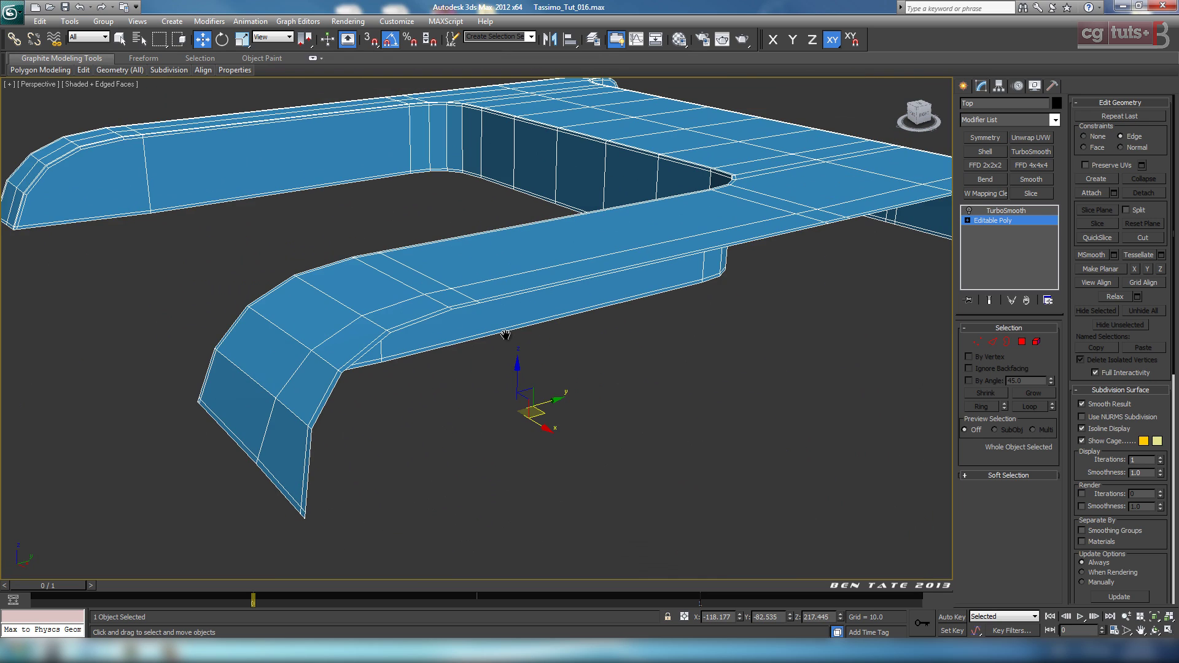
pyautogui.click(1007, 212)
pyautogui.click(1026, 301)
# Add a Shell modifier to the top part with an outer amount of 0 and an inner amount of 6.35.
pyautogui.keyDown('alt'); pyautogui.moveTo(907, 310); pyautogui.dragTo(806, 175, button='middle'); pyautogui.keyUp('alt')
pyautogui.click(995, 151)
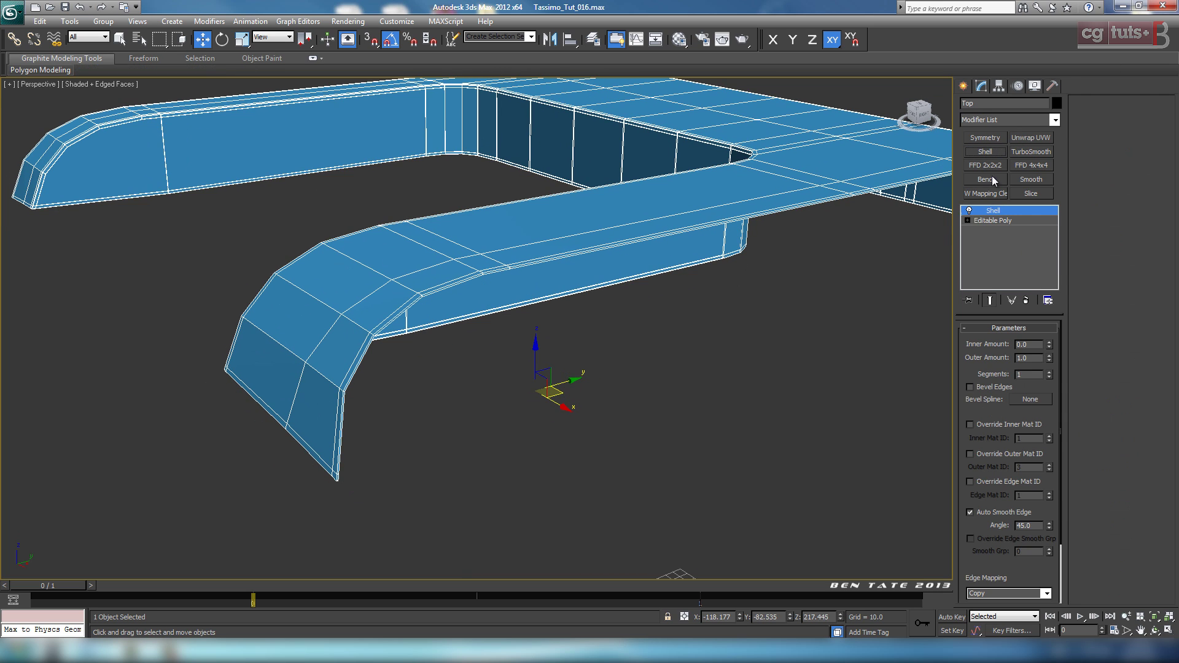
pyautogui.rightClick(1049, 358)
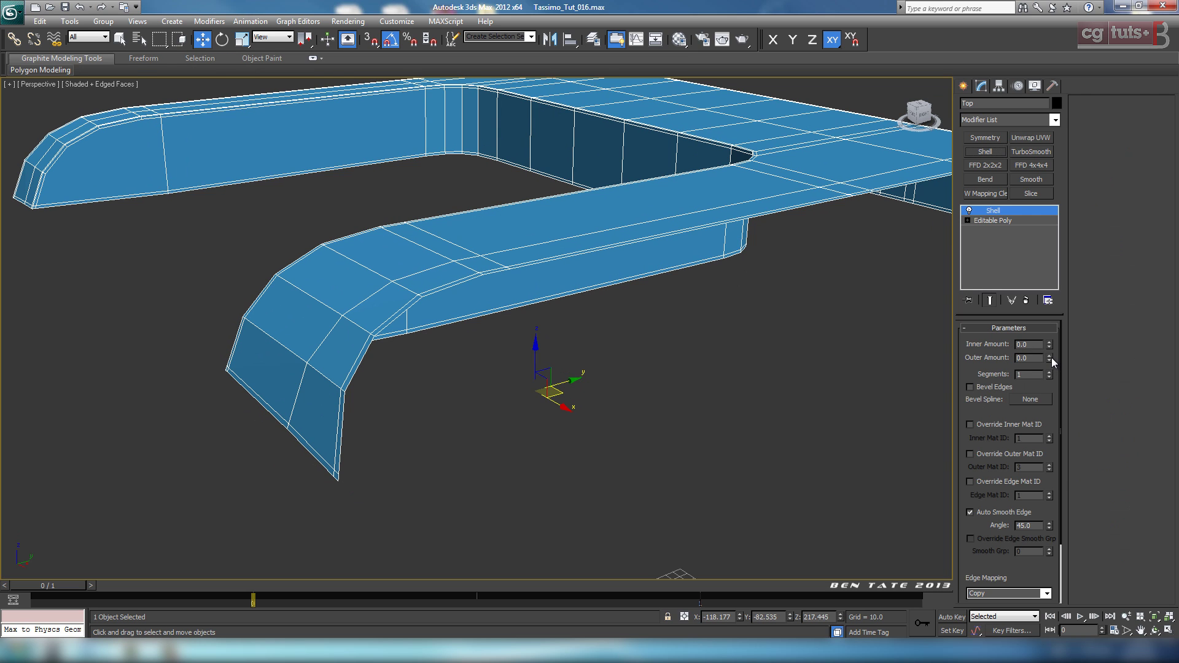
pyautogui.moveTo(1050, 344); pyautogui.dragTo(1017, 34)
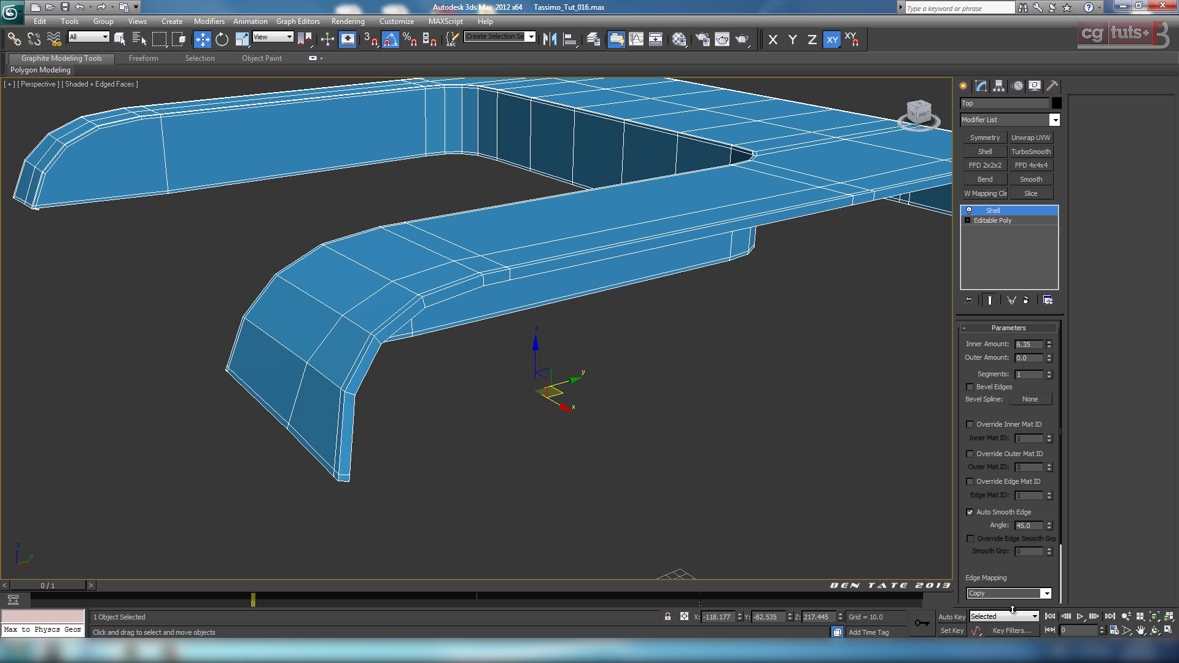
# Enable Straighten Corners and Select Inner Faces for the Shell modifier.
pyautogui.scroll(-3, 983, 578)
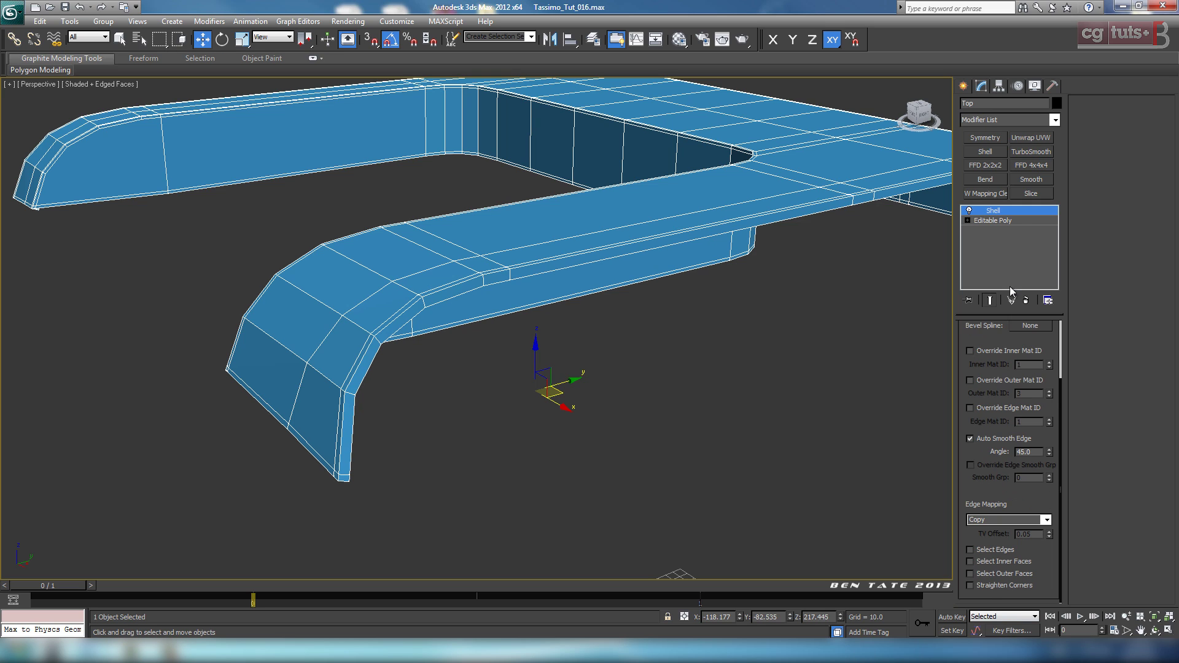
pyautogui.click(971, 587)
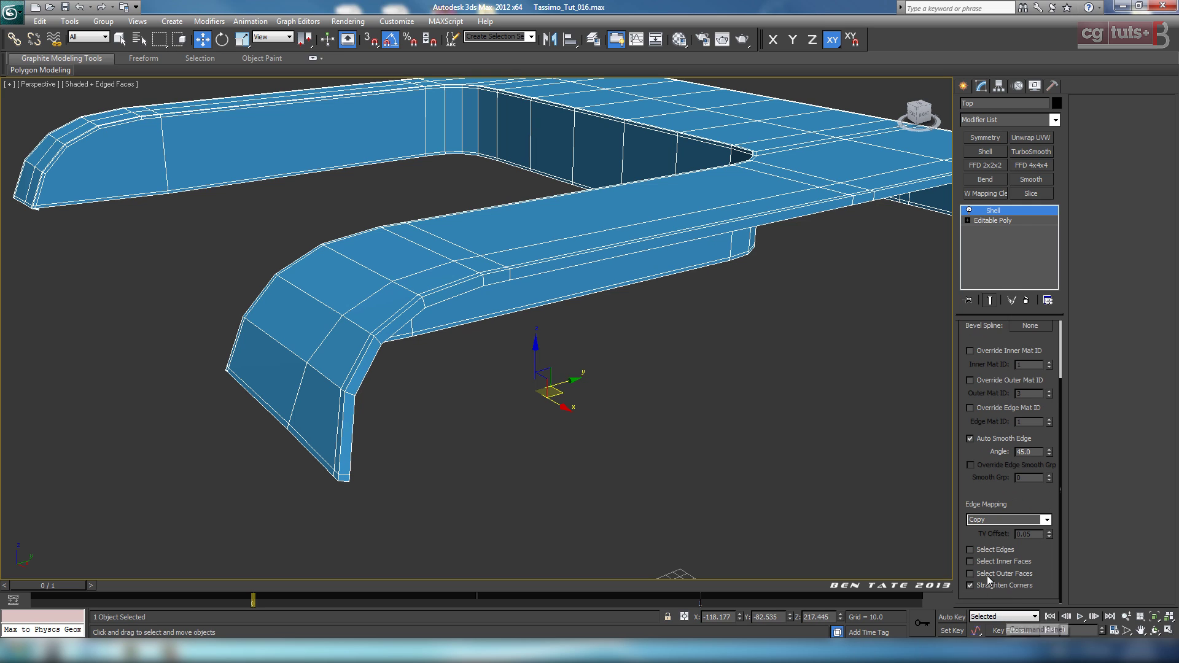
pyautogui.click(971, 561)
pyautogui.moveTo(786, 423)
pyautogui.mouseDown(button='middle')
pyautogui.moveTo(697, 450)
pyautogui.moveTo(702, 461)
pyautogui.moveTo(771, 426)
pyautogui.mouseUp(button='middle')
# Set the Shell modifier's inner amount to 5.
pyautogui.scroll(3, 1044, 367)
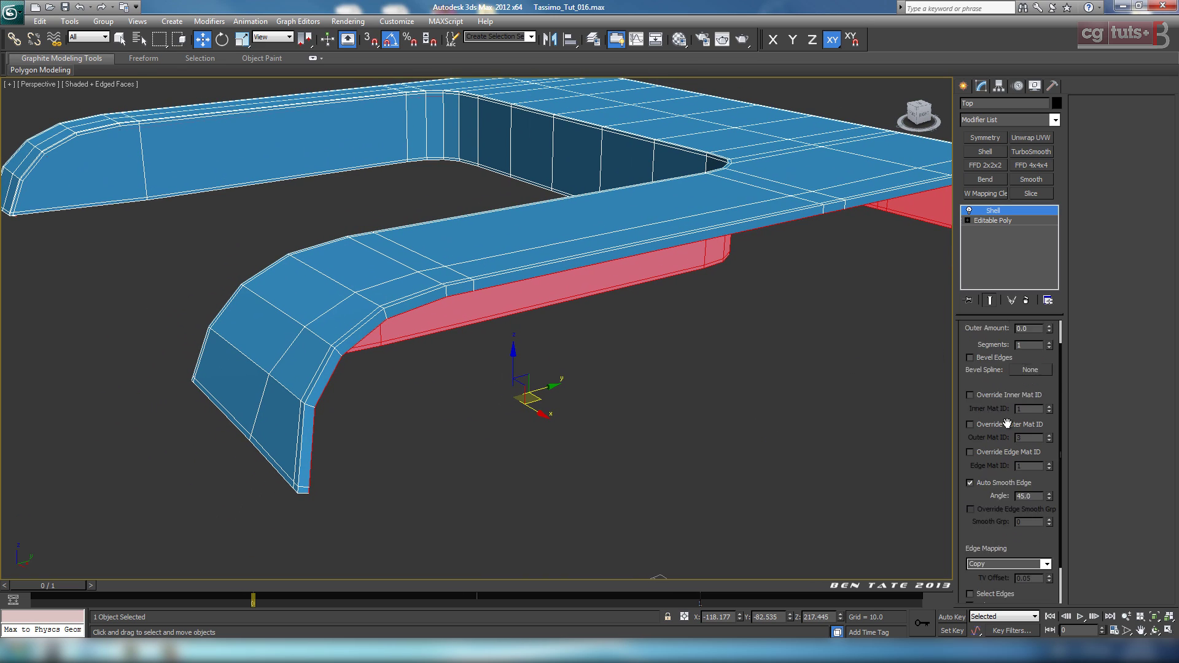
pyautogui.moveTo(1042, 344); pyautogui.dragTo(994, 346)
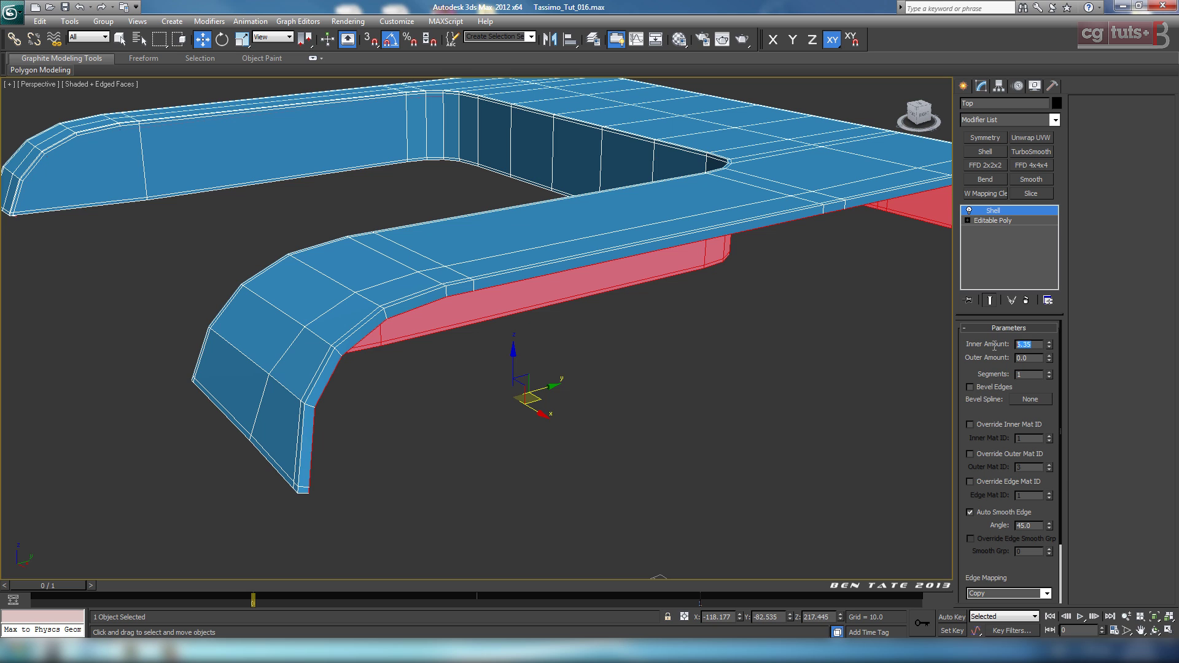
pyautogui.moveTo(649, 391); pyautogui.dragTo(633, 403, button='middle')
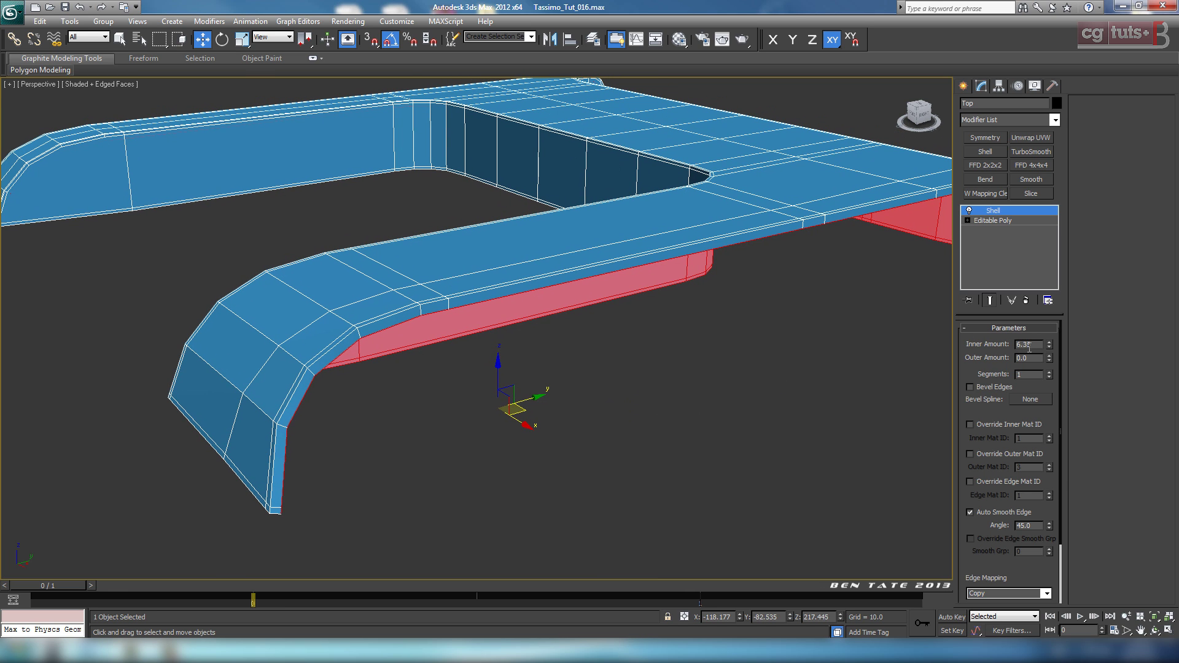
pyautogui.write('5')
pyautogui.press('Return')
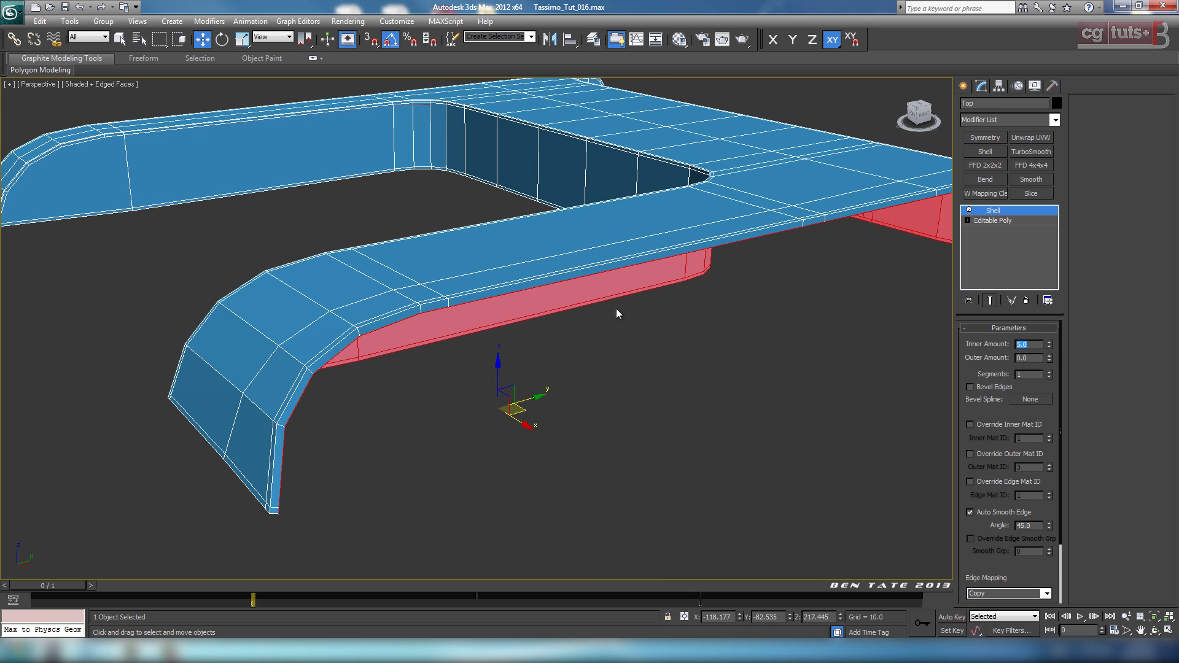
# Examine the shell's inner faces and corner thickness from beneath the top part.
pyautogui.scroll(-3, 561, 352)
pyautogui.keyDown('alt'); pyautogui.moveTo(562, 352); pyautogui.dragTo(491, 353, button='middle'); pyautogui.keyUp('alt')
pyautogui.scroll(4, 491, 353)
pyautogui.scroll(4, 479, 282)
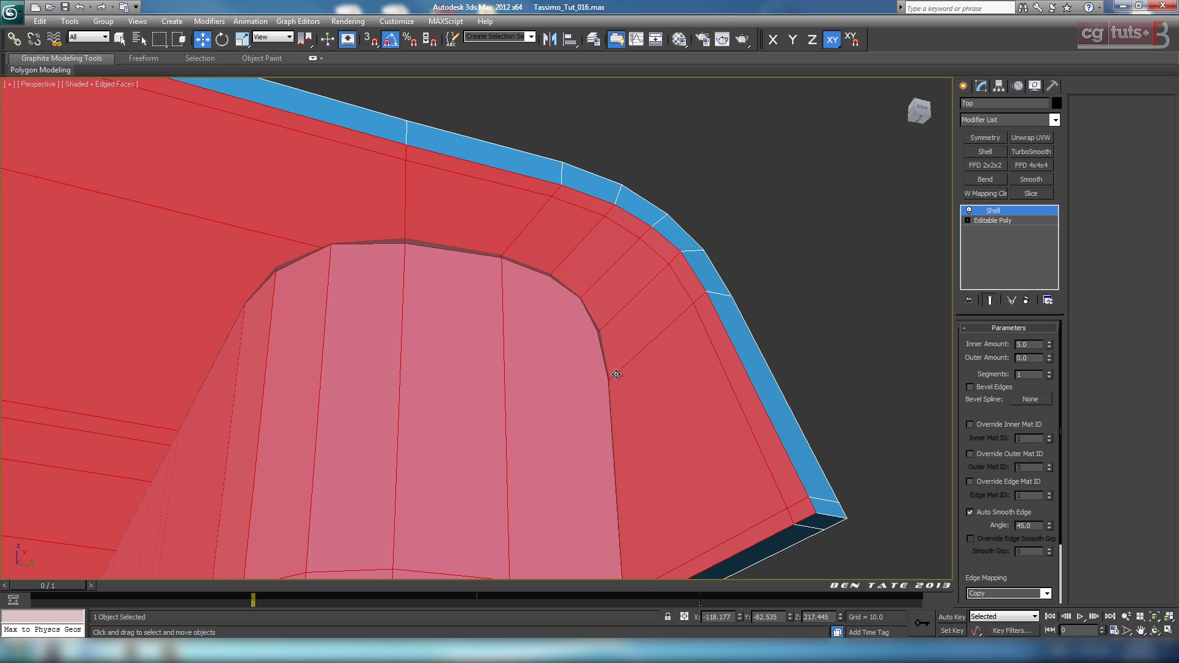
pyautogui.scroll(-5, 616, 374)
pyautogui.keyDown('alt'); pyautogui.moveTo(606, 392); pyautogui.dragTo(714, 475, button='middle'); pyautogui.keyUp('alt')
pyautogui.keyDown('alt'); pyautogui.moveTo(551, 384); pyautogui.dragTo(681, 533, button='middle'); pyautogui.keyUp('alt')
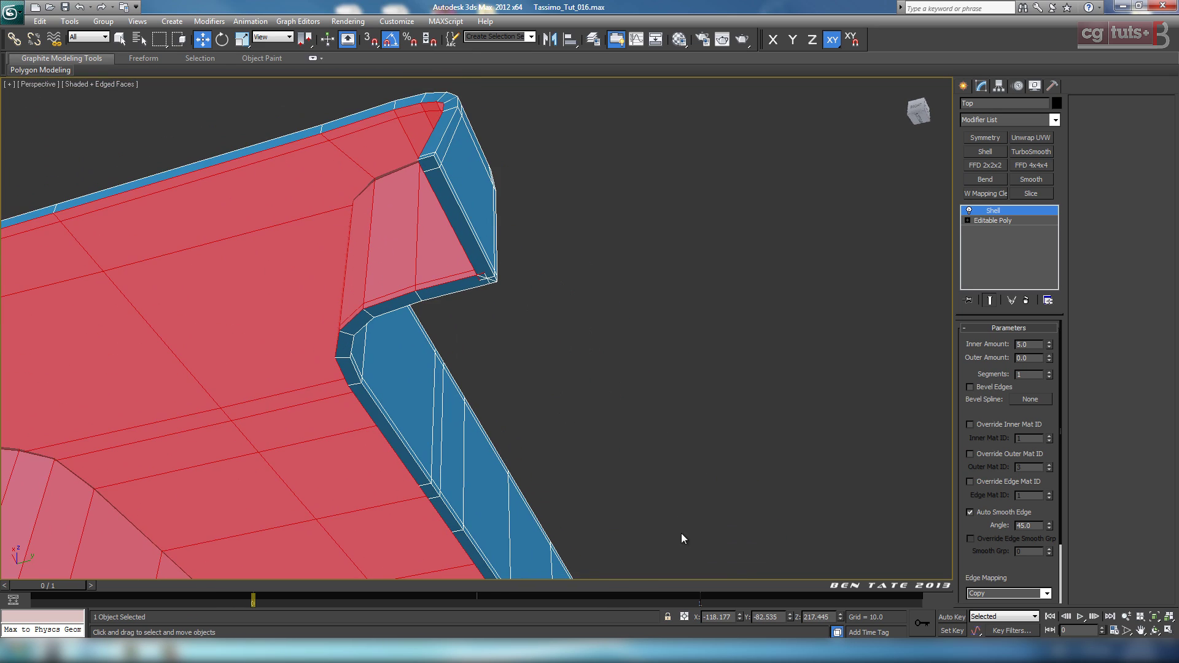
# Reduce the Shell modifier's inner amount to 2.
pyautogui.scroll(4, 521, 266)
pyautogui.moveTo(534, 218); pyautogui.dragTo(563, 335, button='middle')
pyautogui.moveTo(1050, 348); pyautogui.dragTo(1058, 400)
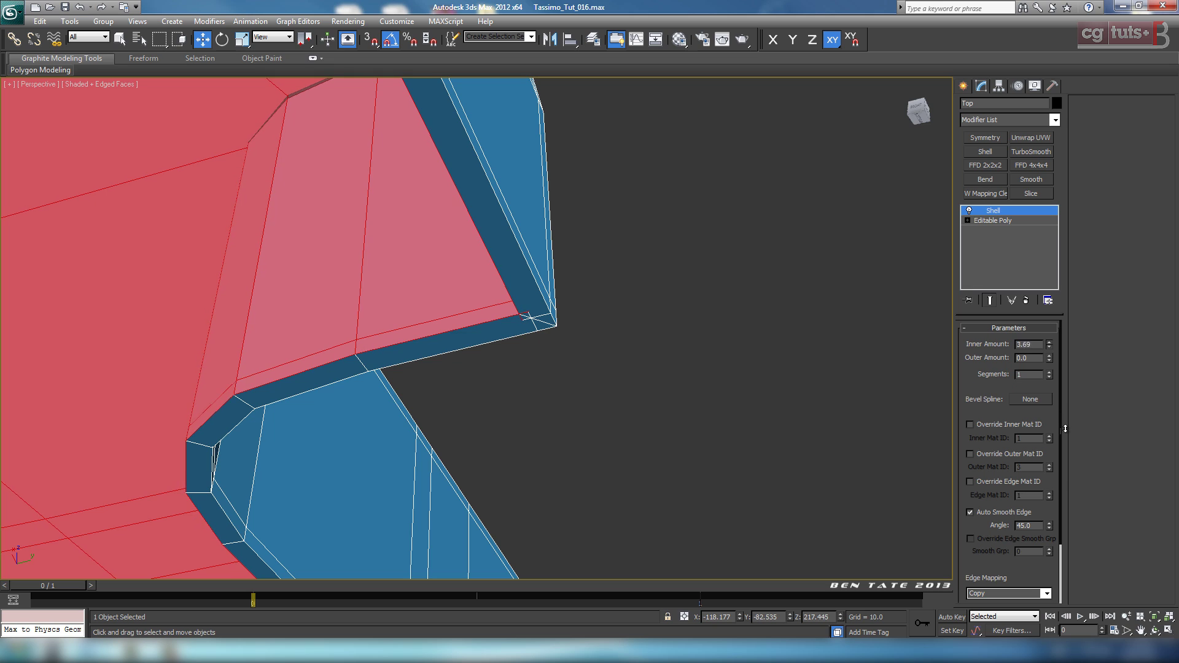
pyautogui.moveTo(1074, 457); pyautogui.dragTo(1083, 490)
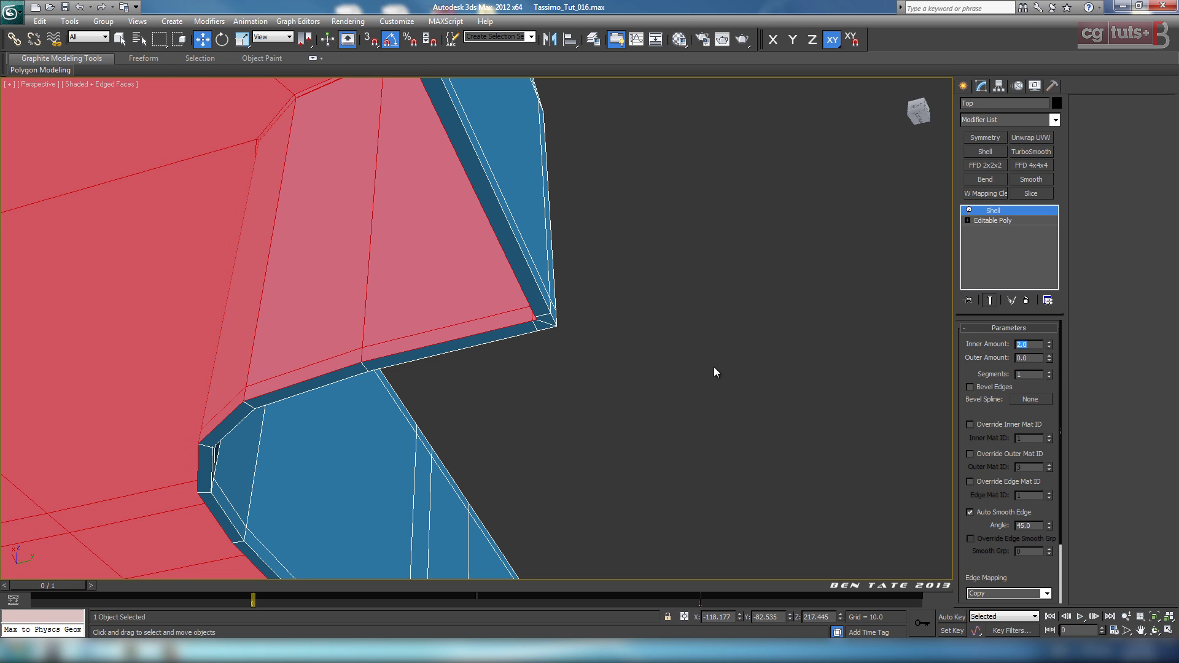
# Add an Edit Poly modifier above the Shell, enter Polygon level, and clear the inner-face selection.
pyautogui.moveTo(713, 367); pyautogui.dragTo(601, 446, button='middle')
pyautogui.scroll(-5, 698, 355)
pyautogui.moveTo(740, 253); pyautogui.dragTo(741, 273, button='middle')
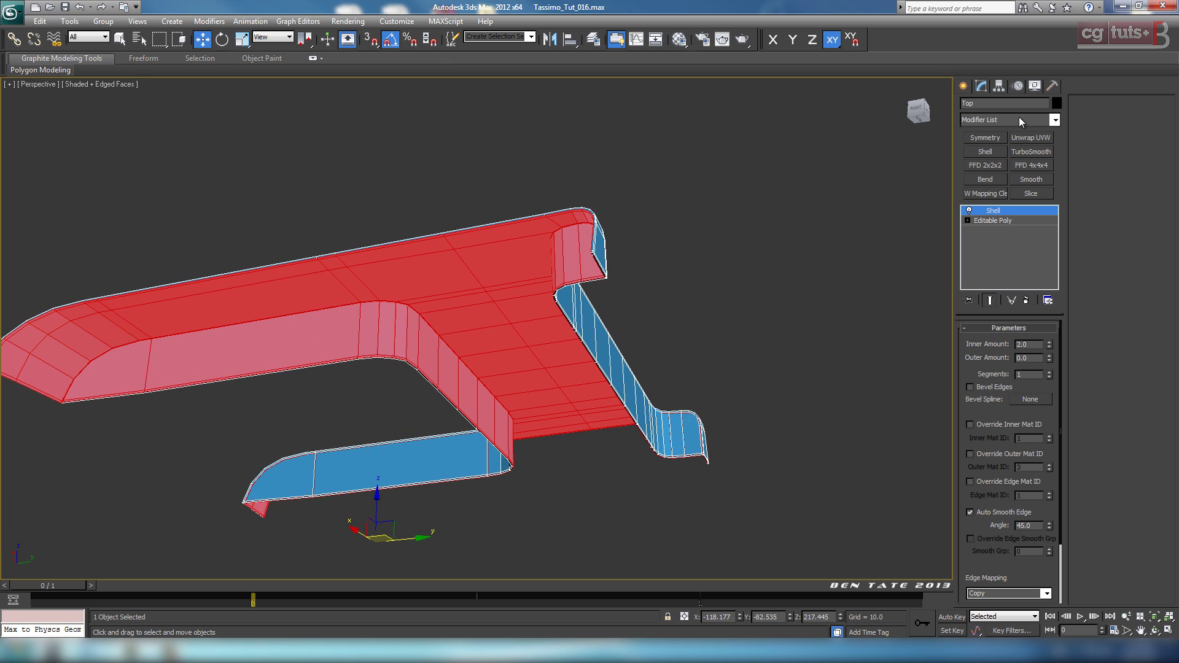
pyautogui.click(1056, 121)
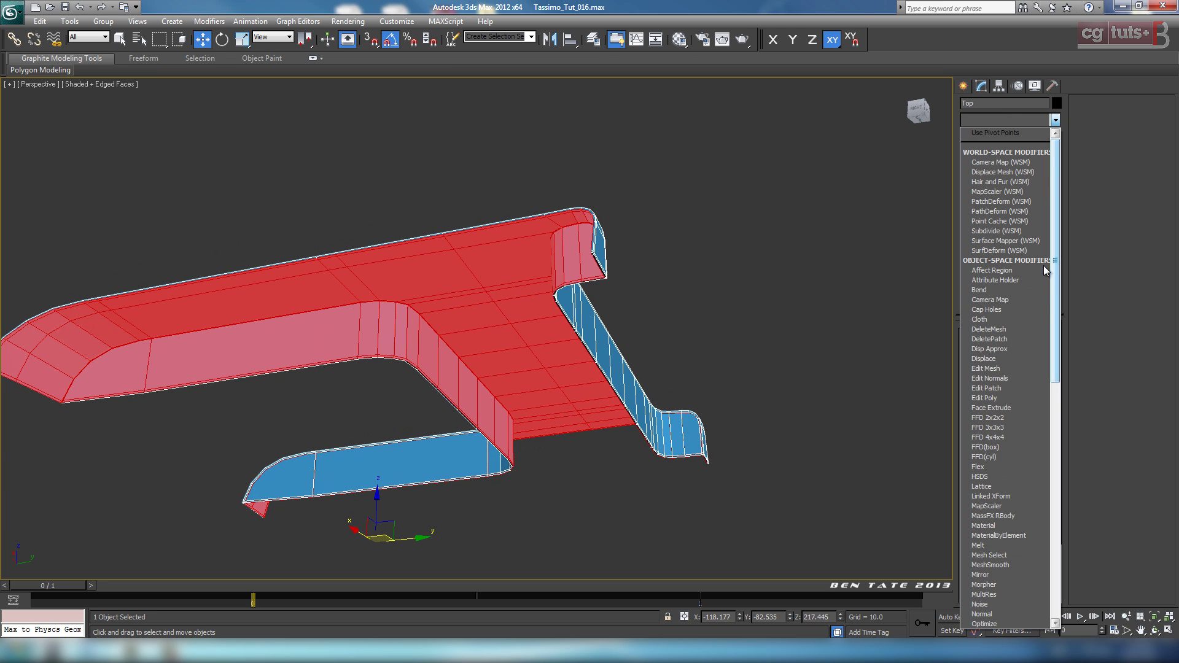
pyautogui.click(1044, 398)
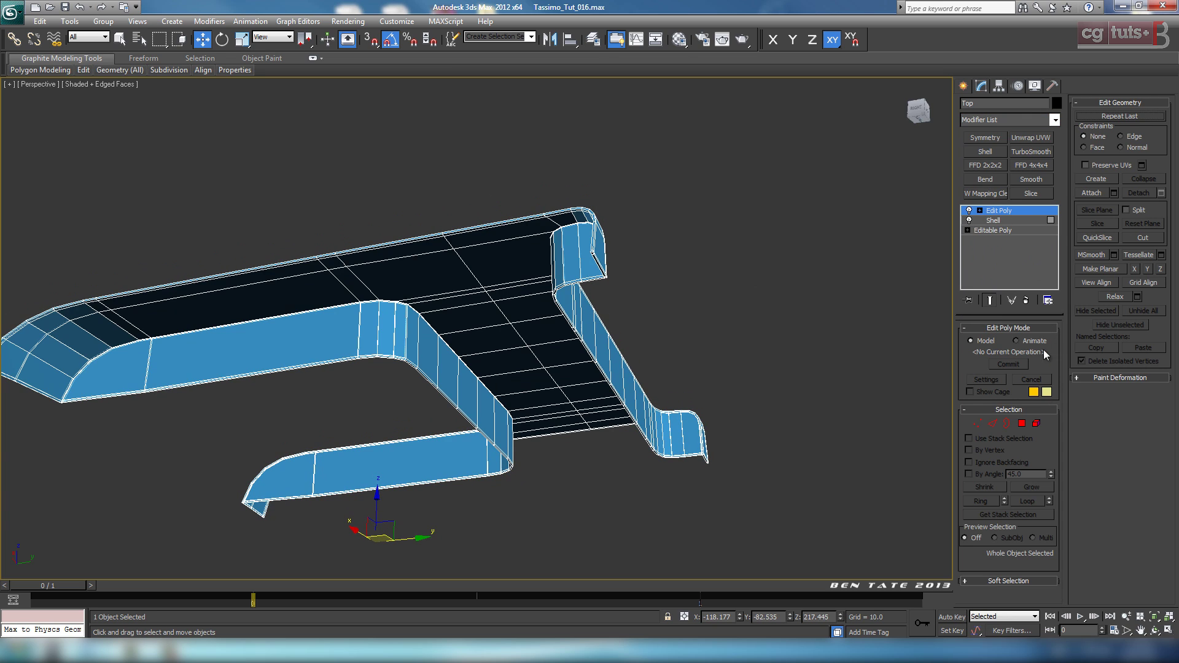
pyautogui.click(1021, 423)
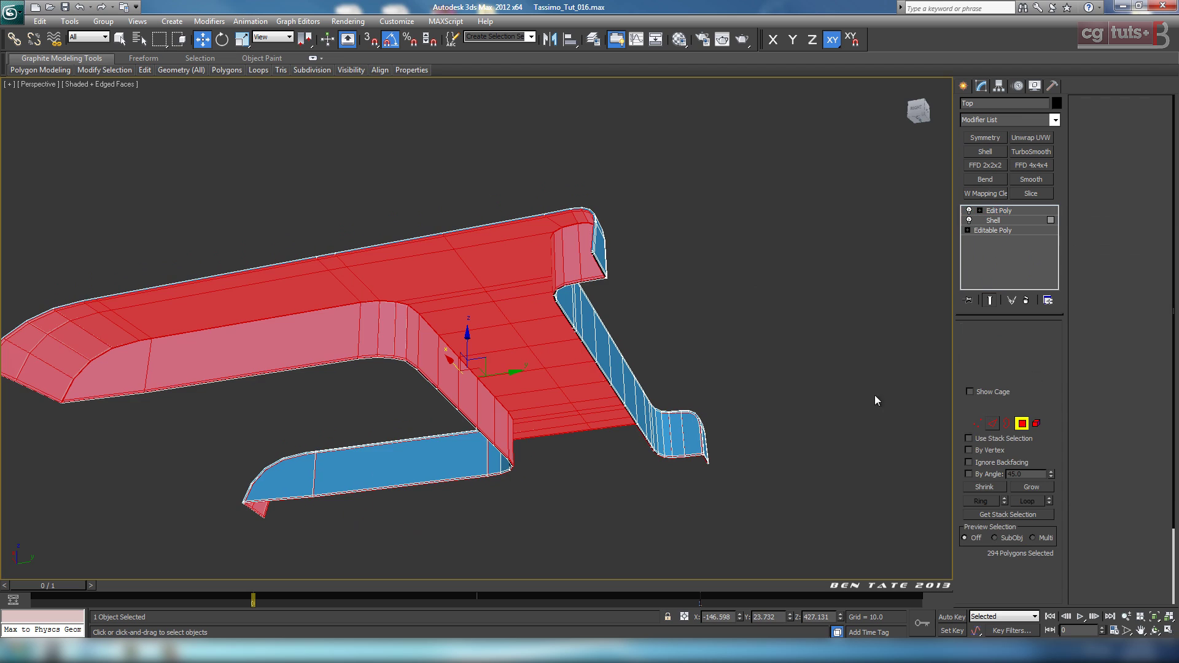
pyautogui.click(790, 352)
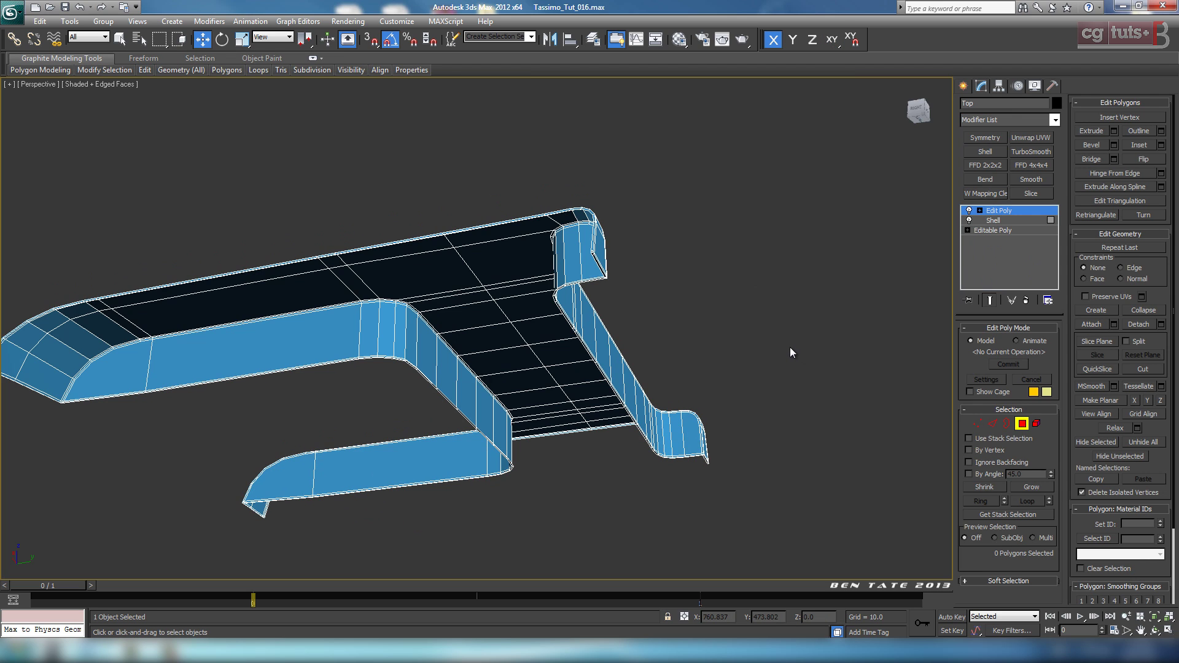
# Leave Polygon level and collapse the top part's modifier stack by converting it to Editable Poly.
pyautogui.click(1021, 423)
pyautogui.rightClick(595, 312)
pyautogui.moveTo(662, 420)
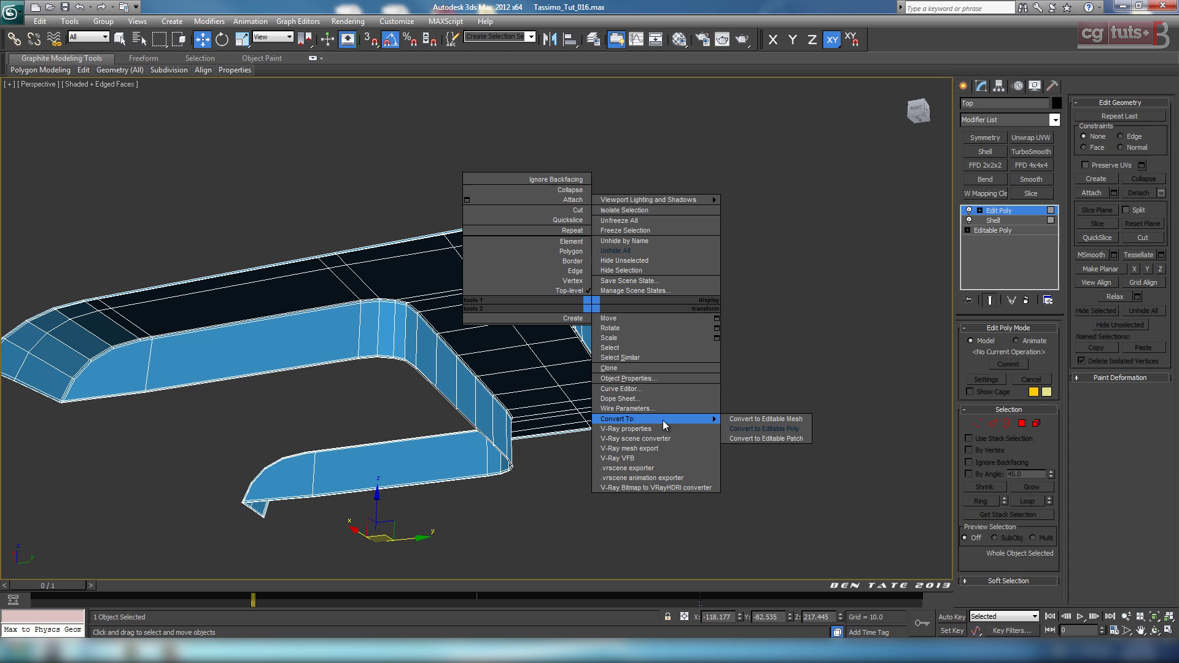
pyautogui.click(744, 428)
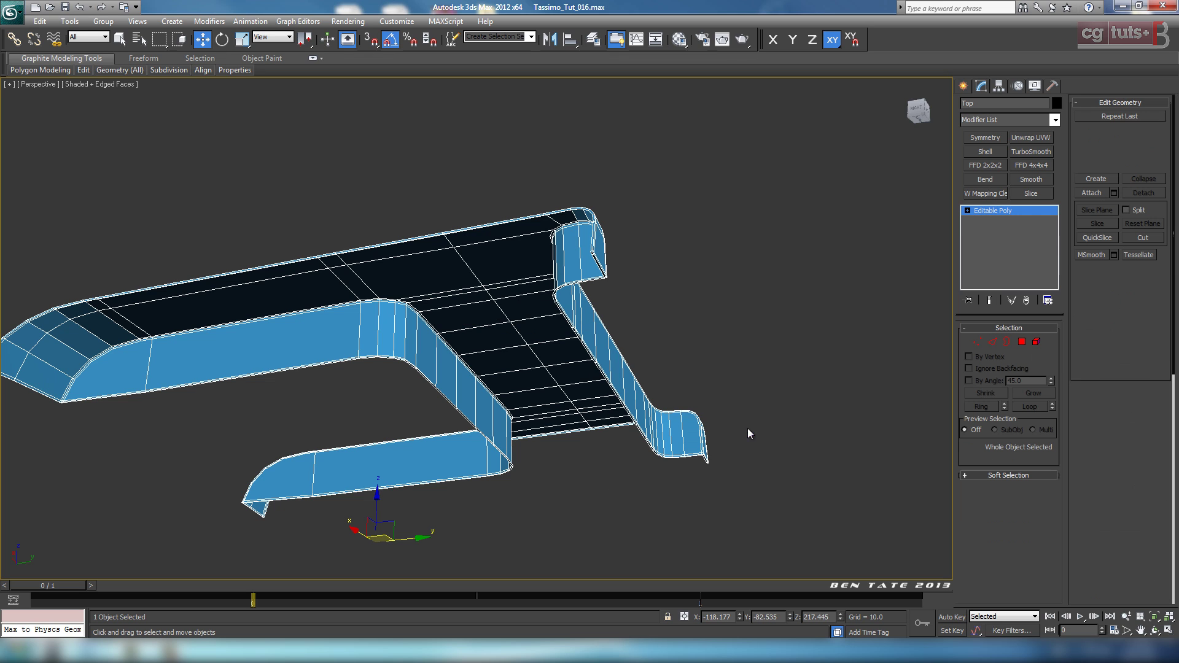
# Add a TurboSmooth modifier to the top part and inspect the smoothed rear corner's rim and inner faces.
pyautogui.click(1031, 152)
pyautogui.scroll(5, 754, 312)
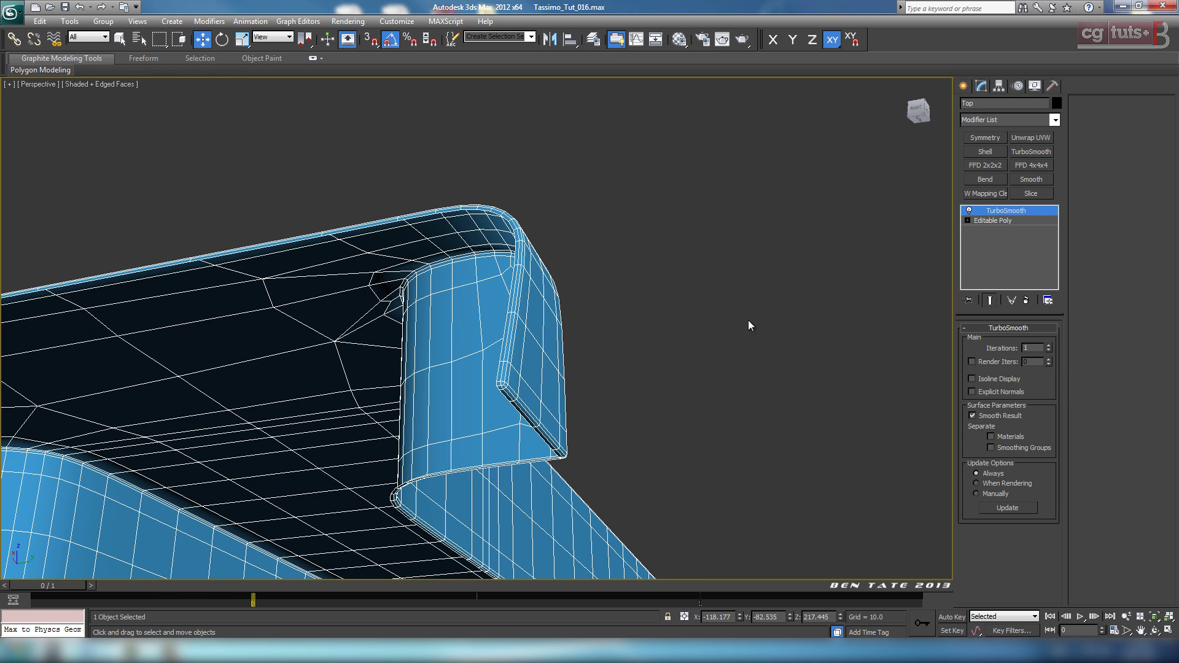
pyautogui.scroll(3, 737, 293)
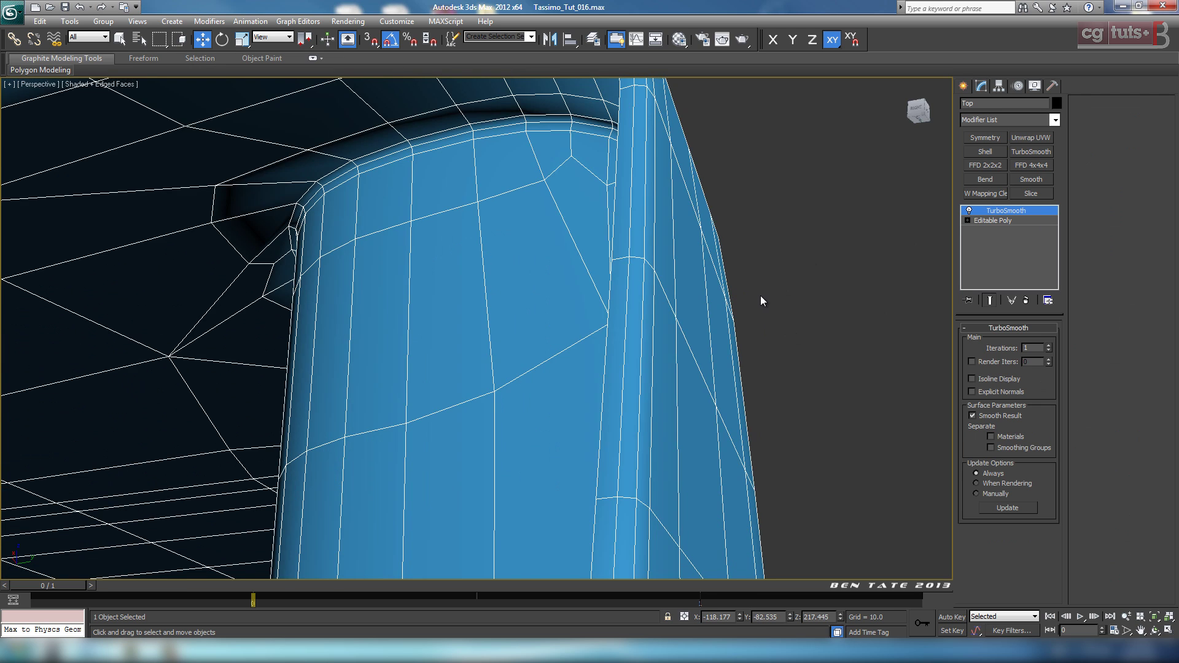
pyautogui.moveTo(760, 297); pyautogui.dragTo(749, 366, button='middle')
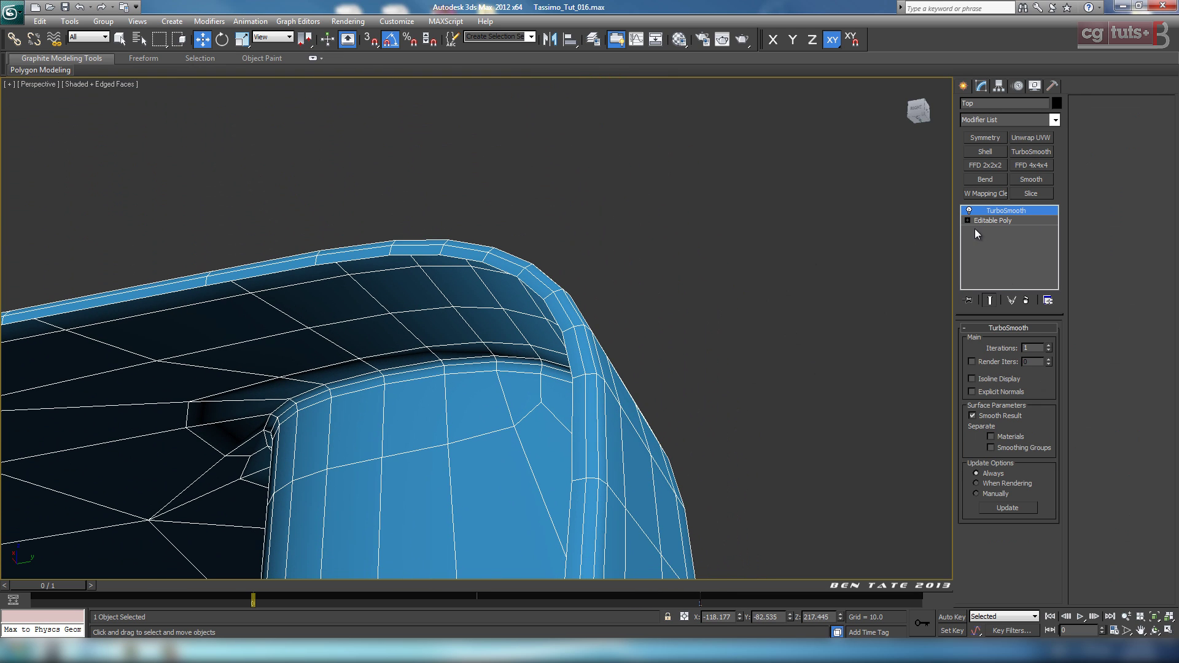
# Switch off TurboSmooth and connect the ring of edges across the top part's rim thickness with a one-segment edge loop.
pyautogui.click(969, 211)
pyautogui.click(988, 220)
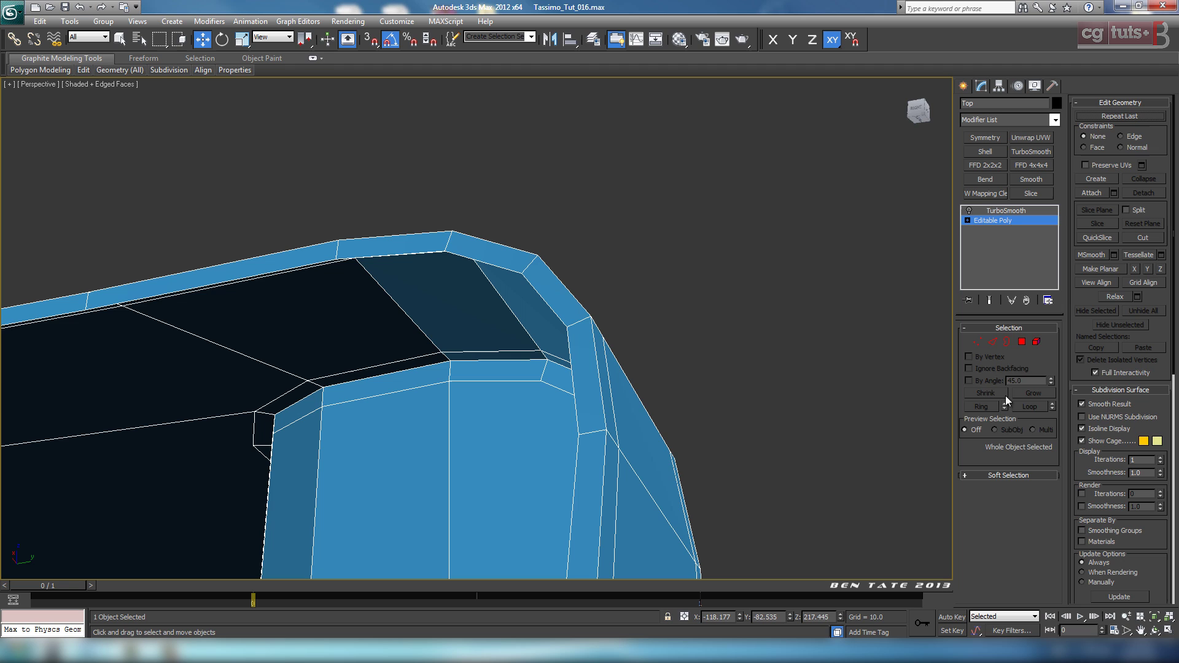
pyautogui.click(995, 342)
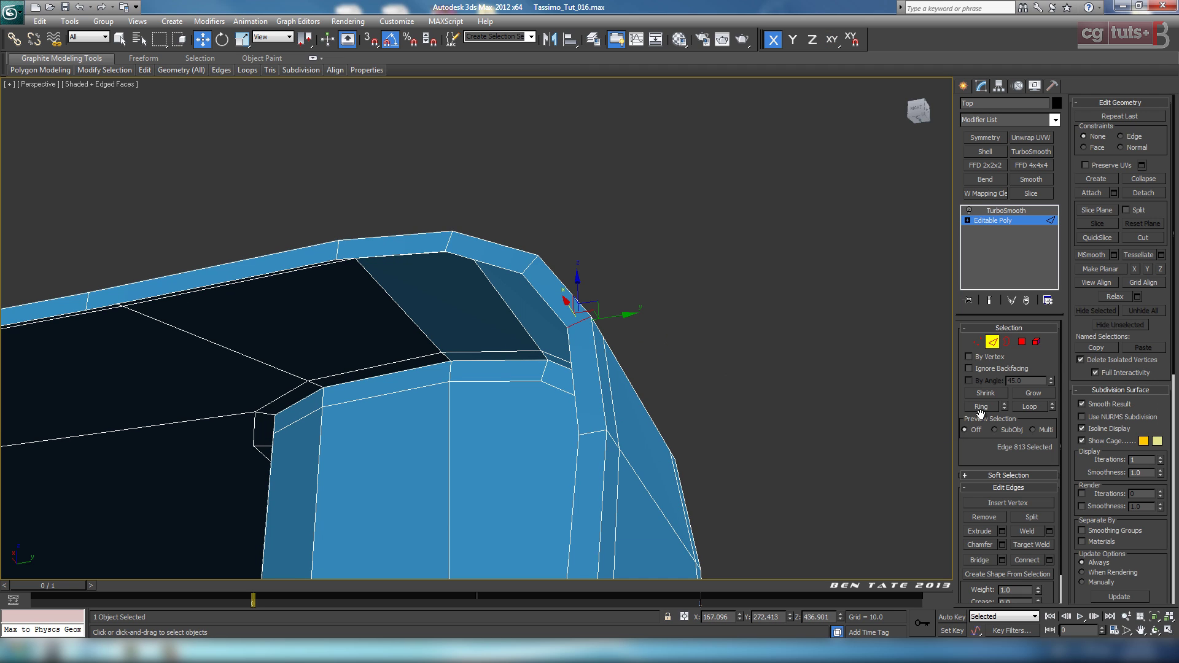
pyautogui.scroll(-5, 769, 338)
pyautogui.keyDown('alt'); pyautogui.moveTo(503, 352); pyautogui.dragTo(433, 417, button='middle'); pyautogui.keyUp('alt')
pyautogui.scroll(5, 519, 399)
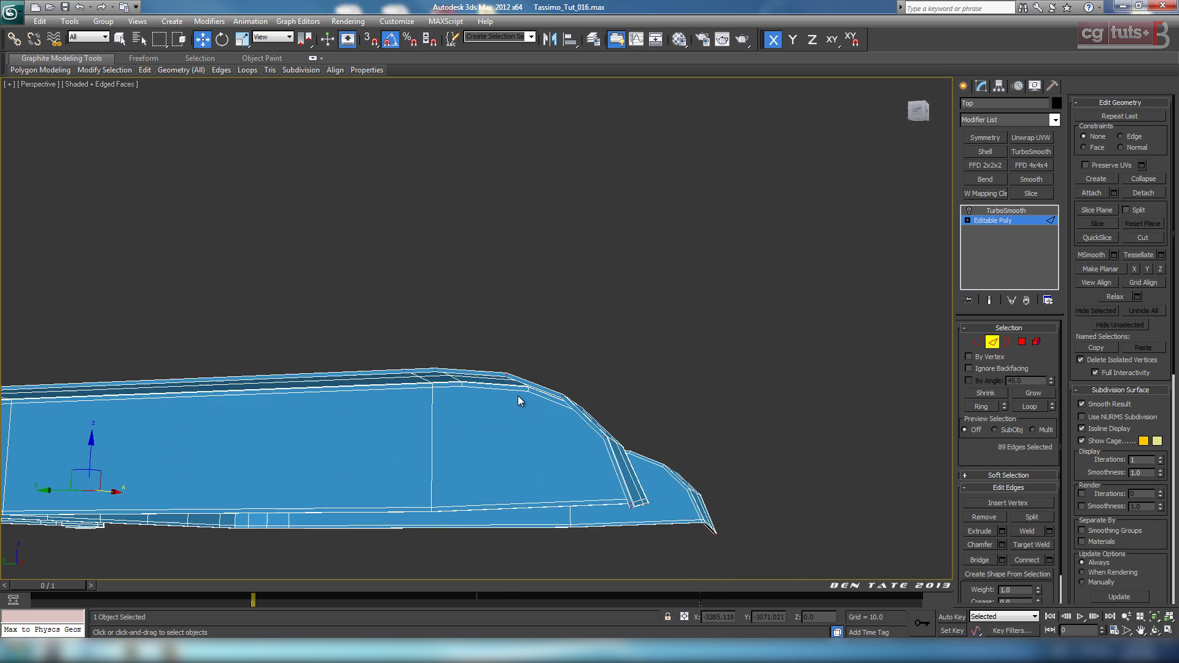
pyautogui.moveTo(534, 389); pyautogui.dragTo(441, 280, button='middle')
pyautogui.scroll(1, 504, 318)
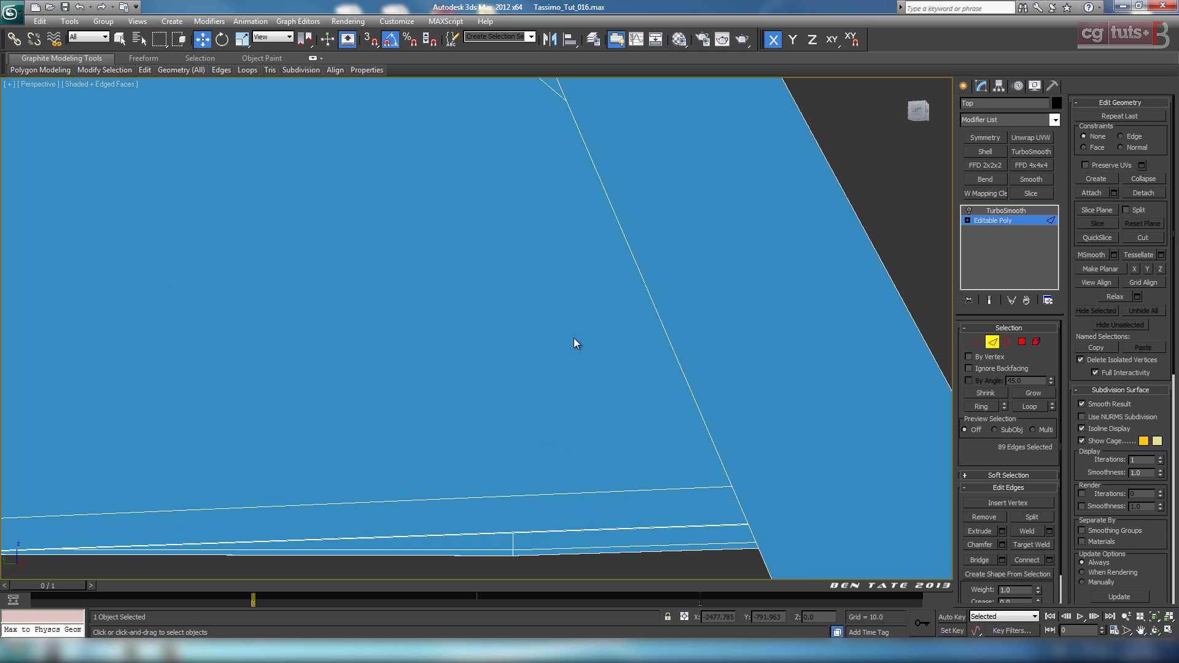
pyautogui.scroll(-1, 578, 340)
pyautogui.click(1049, 560)
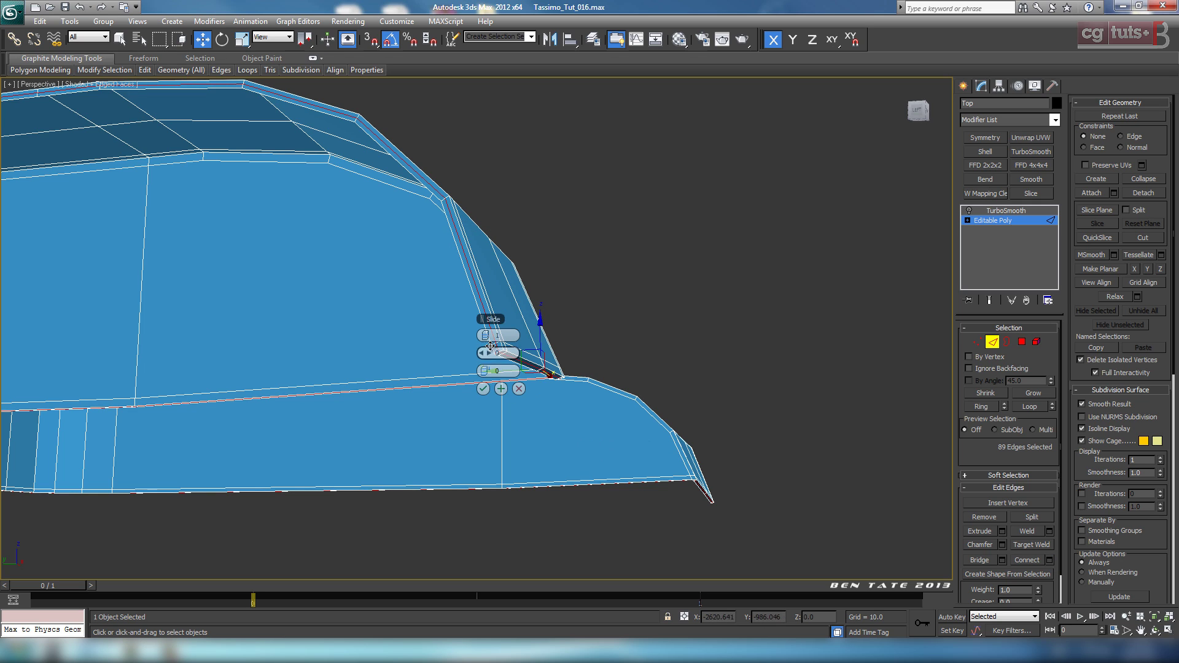
pyautogui.click(483, 389)
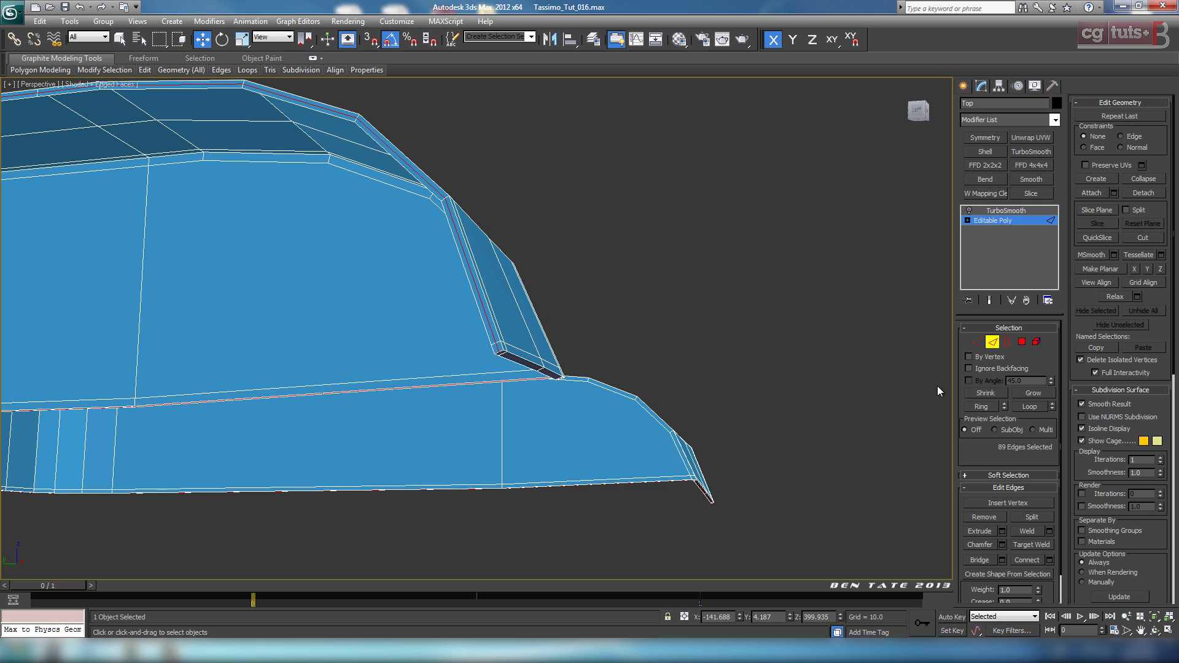
pyautogui.click(992, 342)
# Re-enable TurboSmooth with 2 iterations and Isoline Display, and view the top part shaded without its edges.
pyautogui.click(1007, 211)
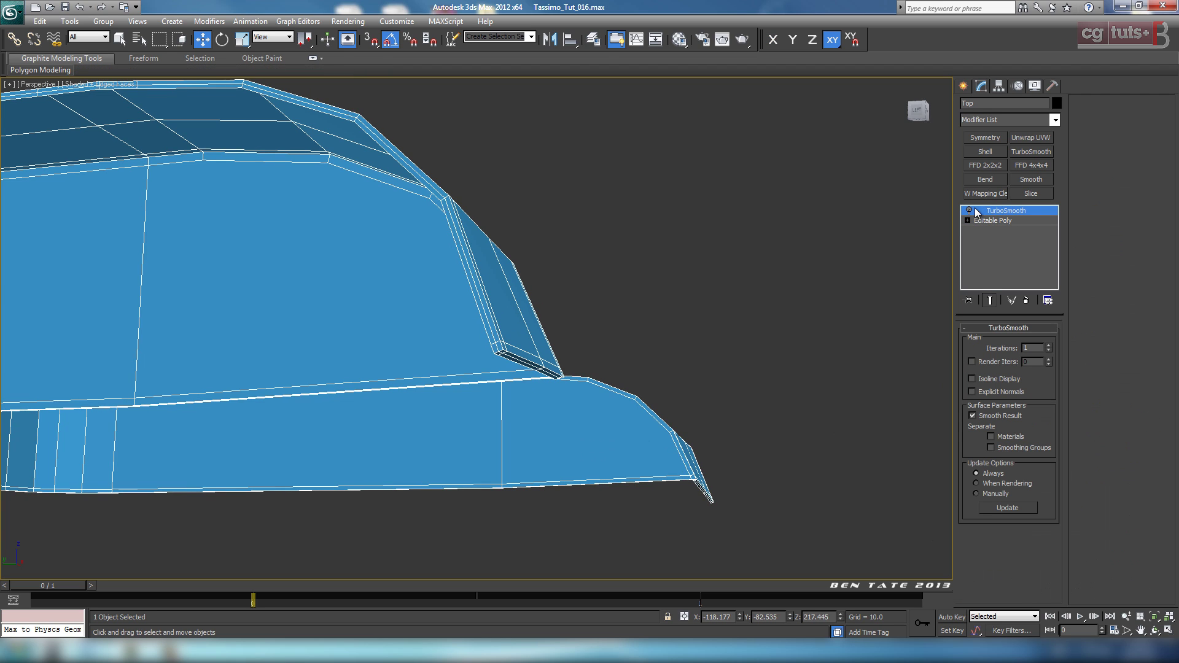
pyautogui.click(1049, 345)
pyautogui.click(995, 379)
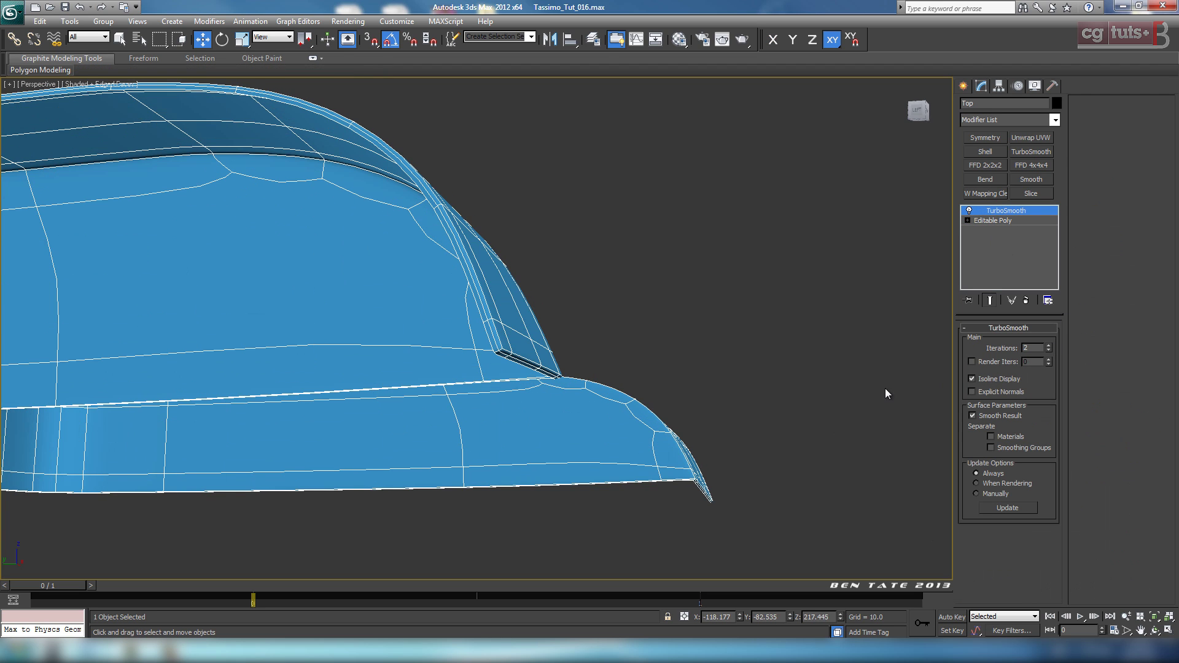
pyautogui.press('F4')
pyautogui.scroll(-4, 816, 357)
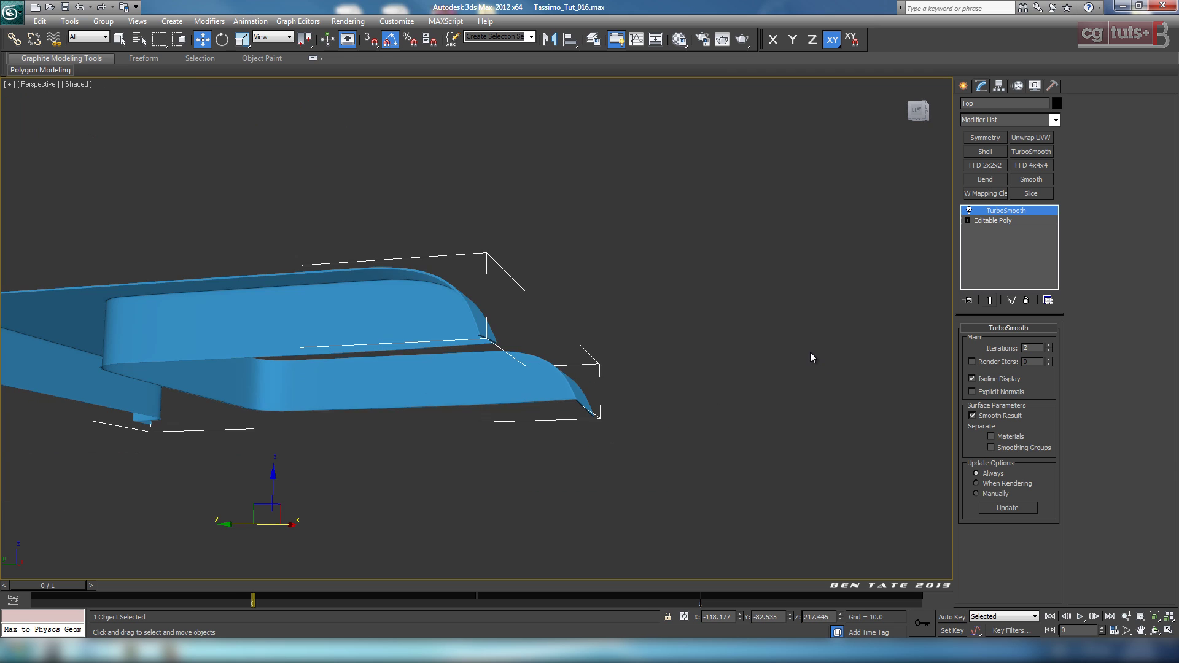
pyautogui.keyDown('alt'); pyautogui.moveTo(811, 352); pyautogui.dragTo(706, 399, button='middle'); pyautogui.keyUp('alt')
# Unhide all the other coffee machine parts and reference planes around the top part.
pyautogui.rightClick(706, 400)
pyautogui.click(765, 352)
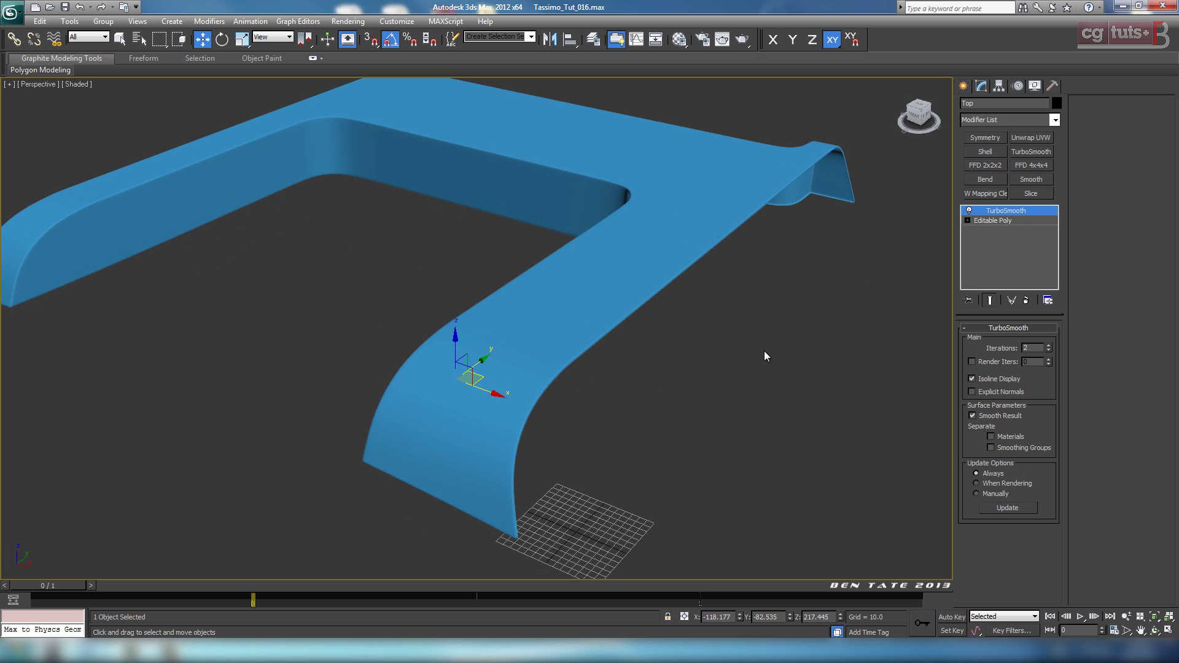
pyautogui.rightClick(718, 330)
pyautogui.click(762, 275)
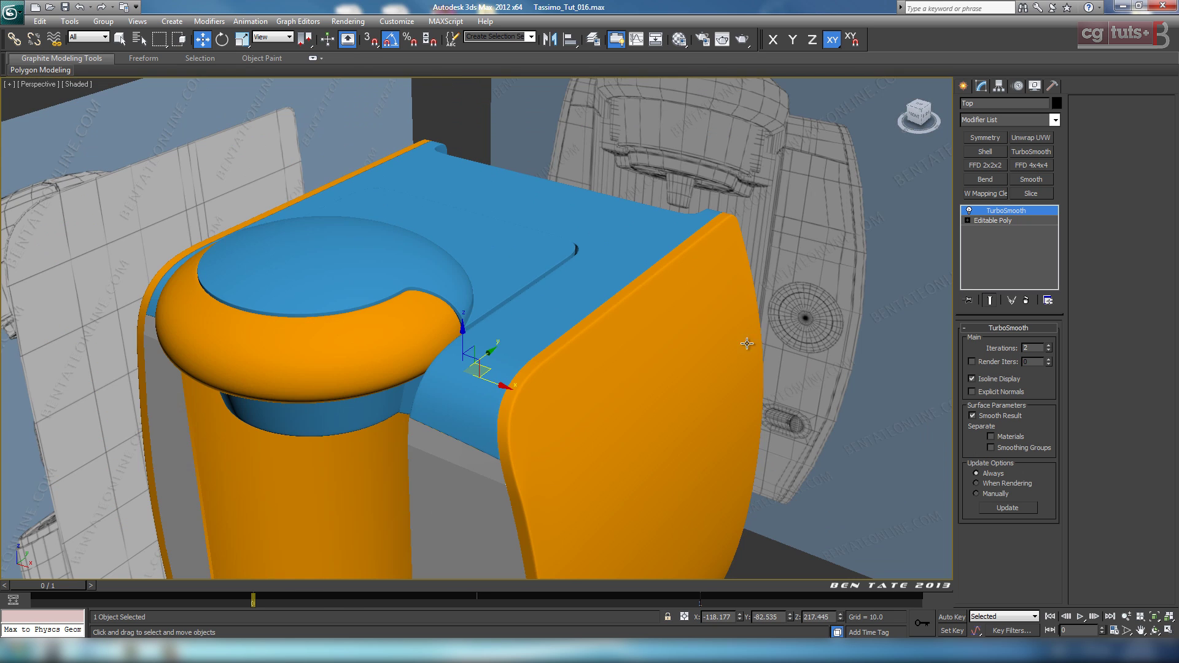
# Show the wireframe edges over the shading and center the top part's pivot to the object.
pyautogui.press('F4')
pyautogui.scroll(4, 666, 372)
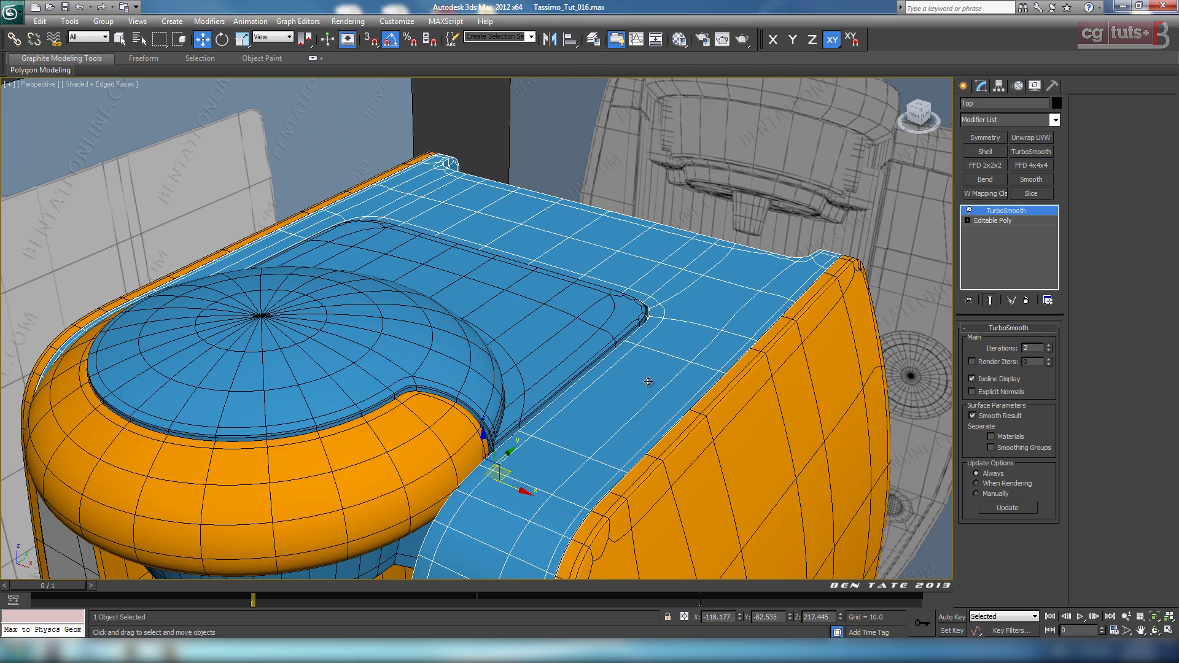
pyautogui.click(999, 86)
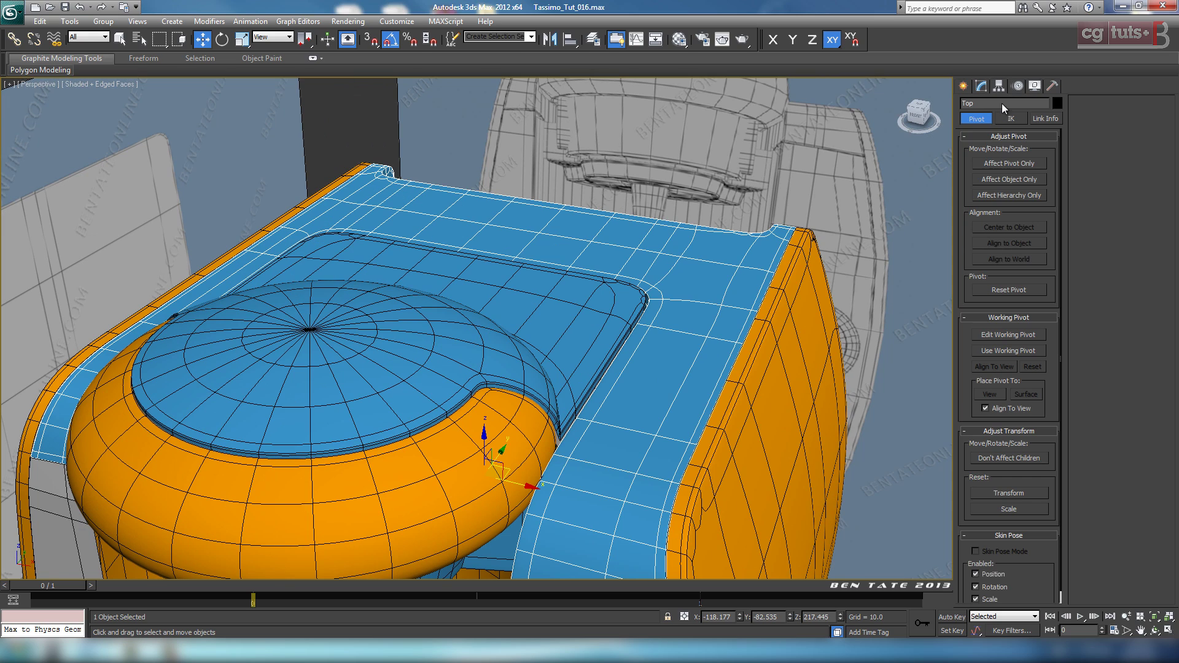
pyautogui.click(1008, 227)
# Hide the wireframe edges and examine how the smoothed top part fits the lid and side panels from several angles.
pyautogui.moveTo(862, 238)
pyautogui.keyDown('alt'); pyautogui.mouseDown(button='middle')
pyautogui.moveTo(724, 355)
pyautogui.moveTo(536, 388)
pyautogui.moveTo(579, 304)
pyautogui.moveTo(795, 363)
pyautogui.moveTo(795, 351)
pyautogui.moveTo(518, 334)
pyautogui.moveTo(496, 359)
pyautogui.moveTo(519, 383)
pyautogui.moveTo(506, 374)
pyautogui.moveTo(507, 404)
pyautogui.moveTo(539, 415)
pyautogui.moveTo(563, 341)
pyautogui.moveTo(595, 450)
pyautogui.moveTo(584, 476)
pyautogui.moveTo(636, 413)
pyautogui.moveTo(669, 340)
pyautogui.moveTo(699, 355)
pyautogui.moveTo(575, 360)
pyautogui.moveTo(581, 381)
pyautogui.moveTo(513, 421)
pyautogui.mouseUp(button='middle'); pyautogui.keyUp('alt')
pyautogui.press('F4')
pyautogui.scroll(3, 507, 373)
pyautogui.scroll(-5, 609, 370)
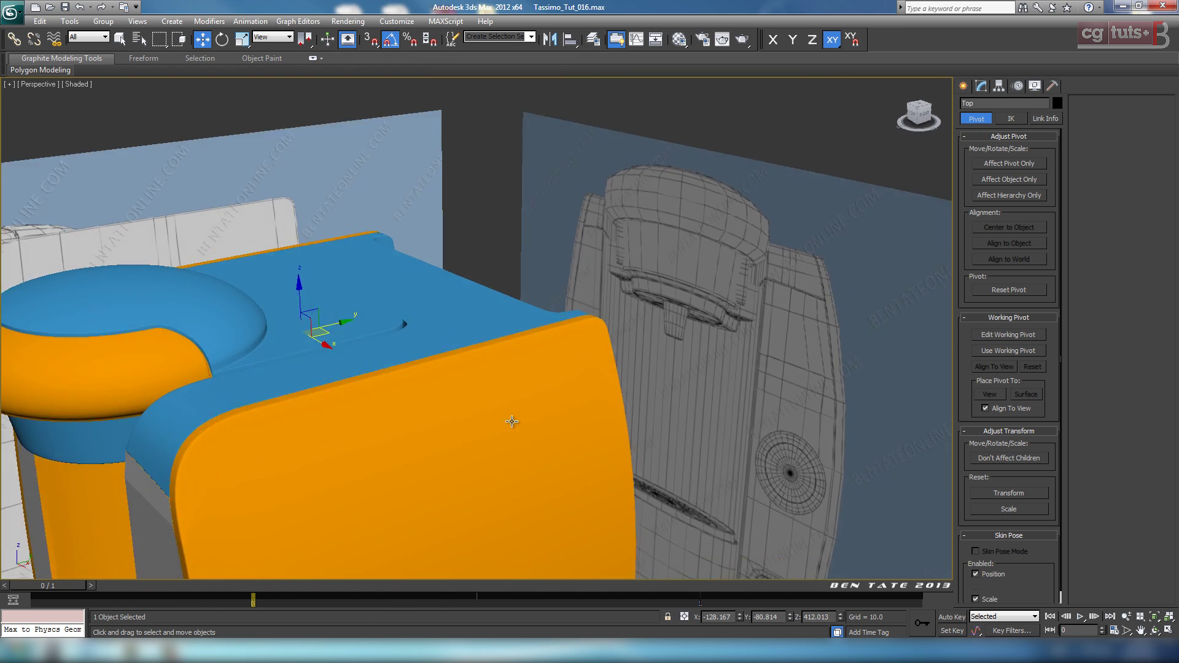
pyautogui.scroll(-5, 528, 419)
pyautogui.scroll(10, 530, 420)
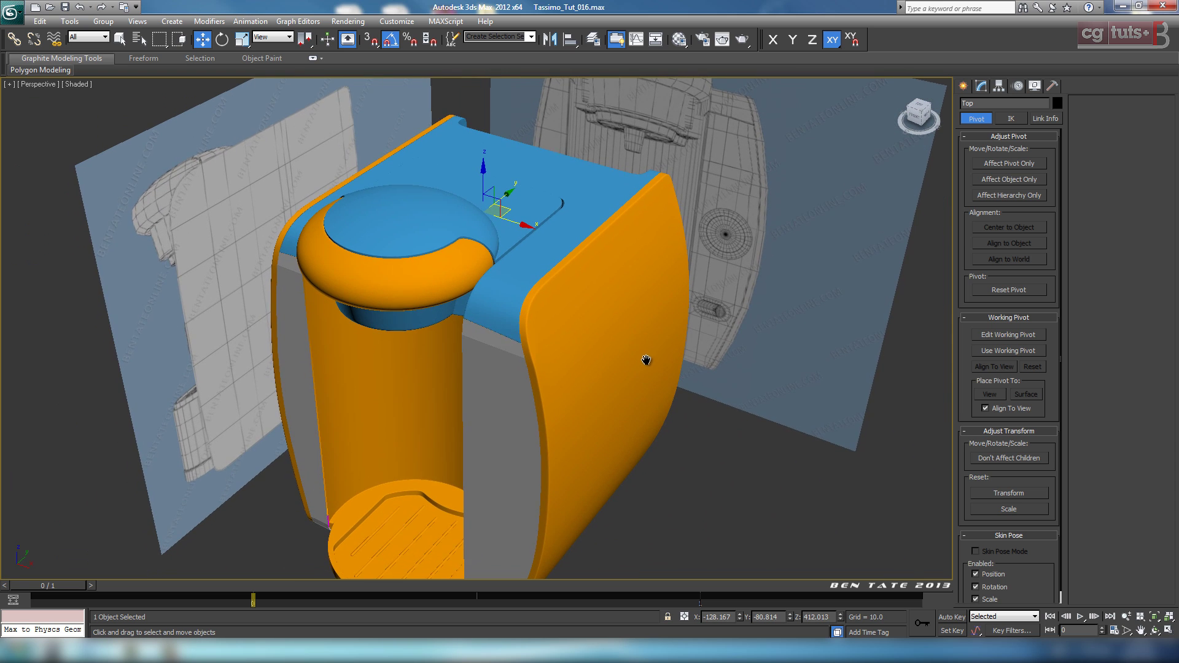
pyautogui.moveTo(681, 375); pyautogui.dragTo(679, 353, button='middle')
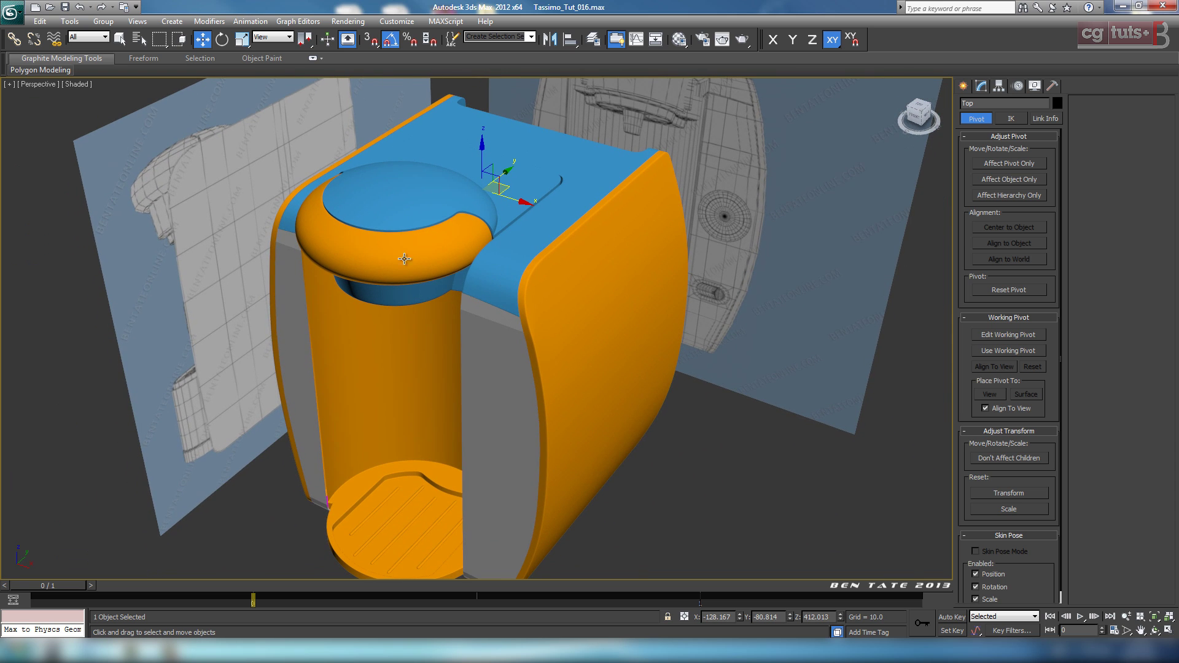
pyautogui.keyDown('alt'); pyautogui.moveTo(645, 386); pyautogui.dragTo(656, 411, button='middle'); pyautogui.keyUp('alt')
pyautogui.scroll(3, 655, 381)
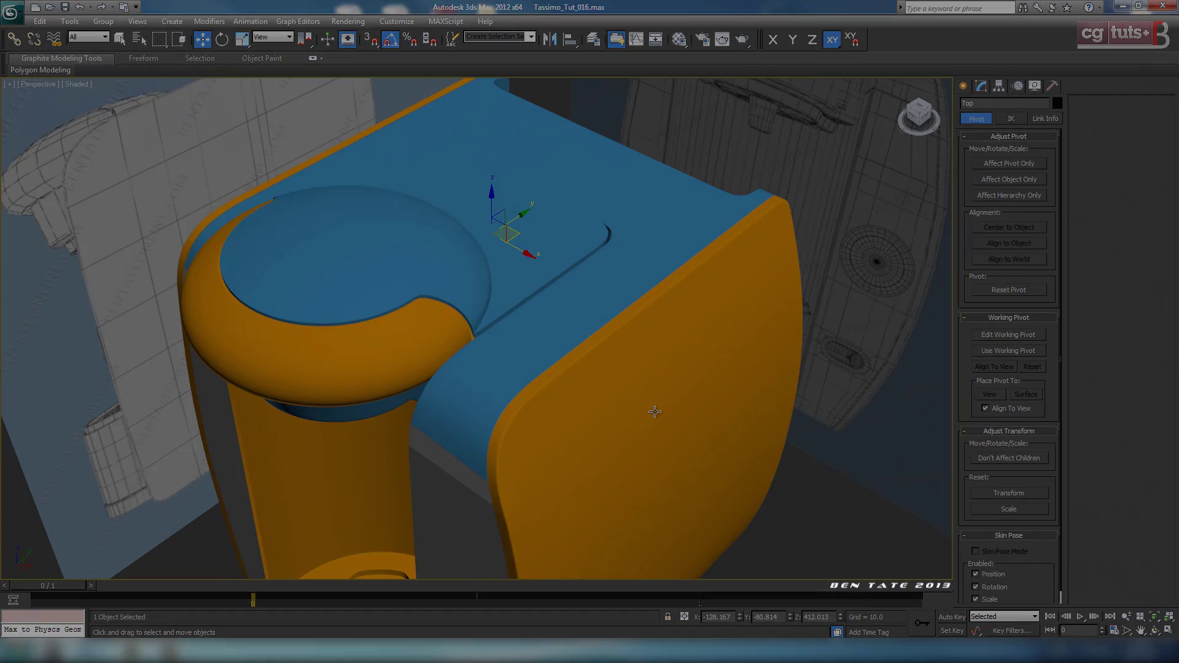